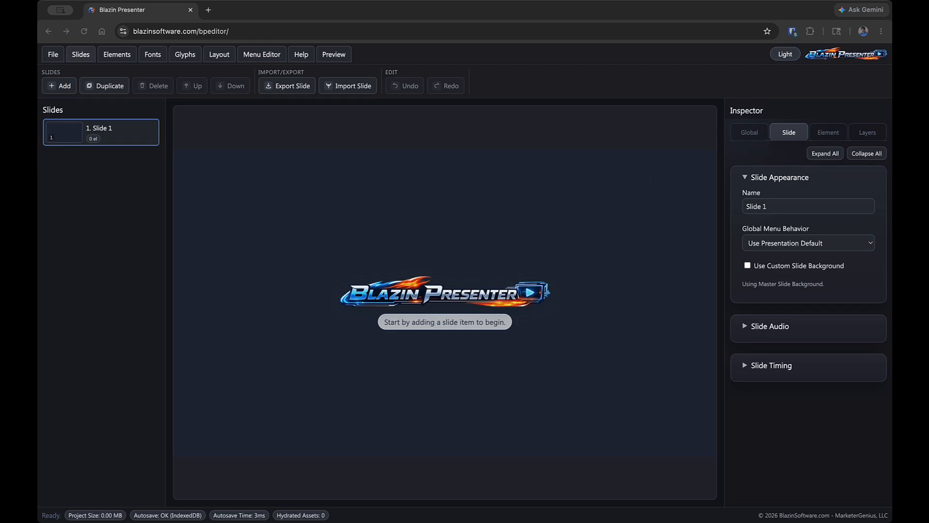
# Step: Add a second slide to the presentation and delete it
pyautogui.click(51, 55)
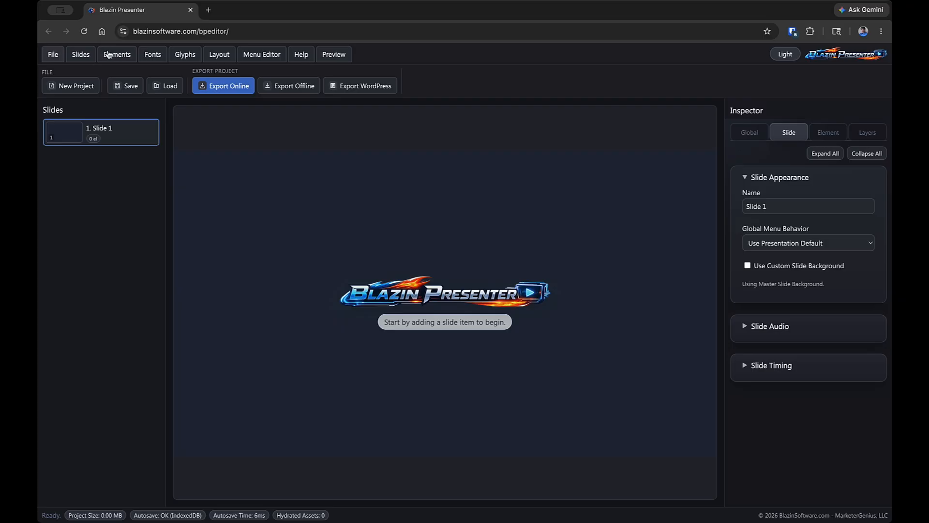
pyautogui.click(89, 55)
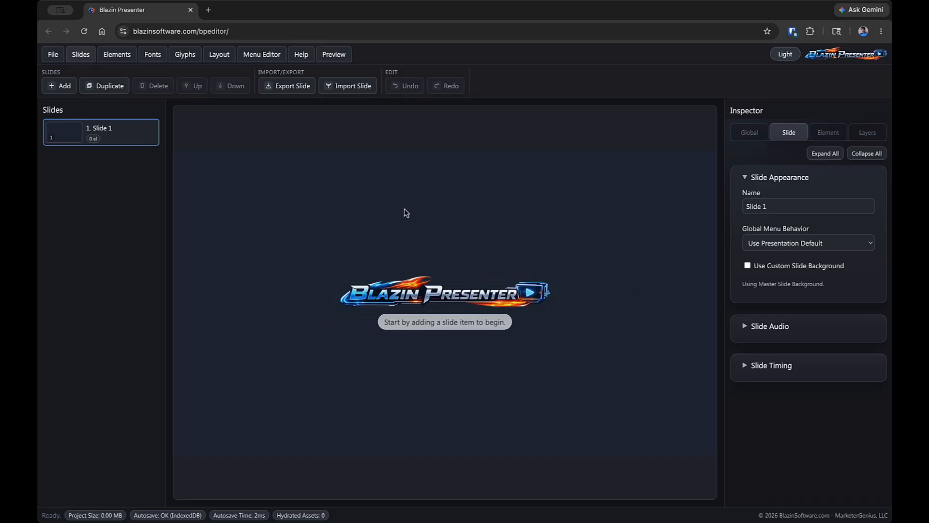
pyautogui.click(62, 90)
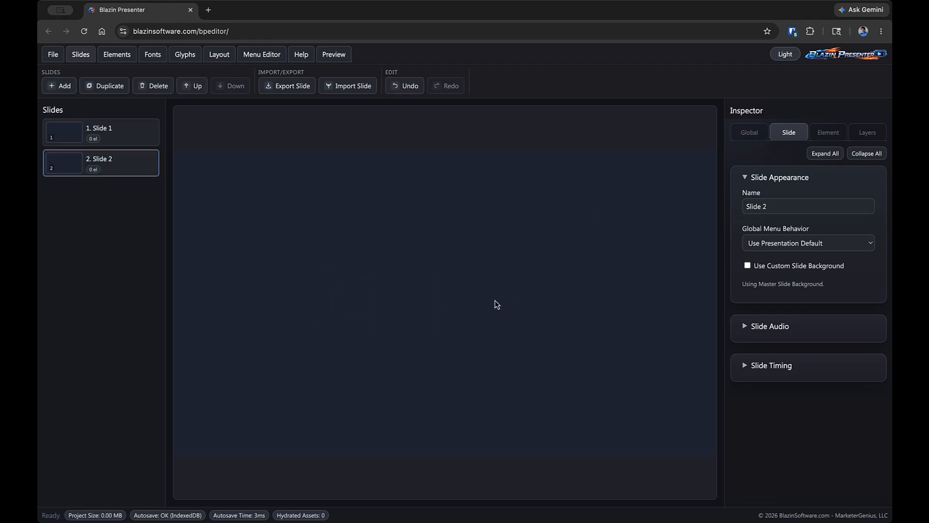
pyautogui.click(152, 88)
# Step: Duplicate Slide 1 and reorder the slides so that the copy comes before the original
pyautogui.click(122, 88)
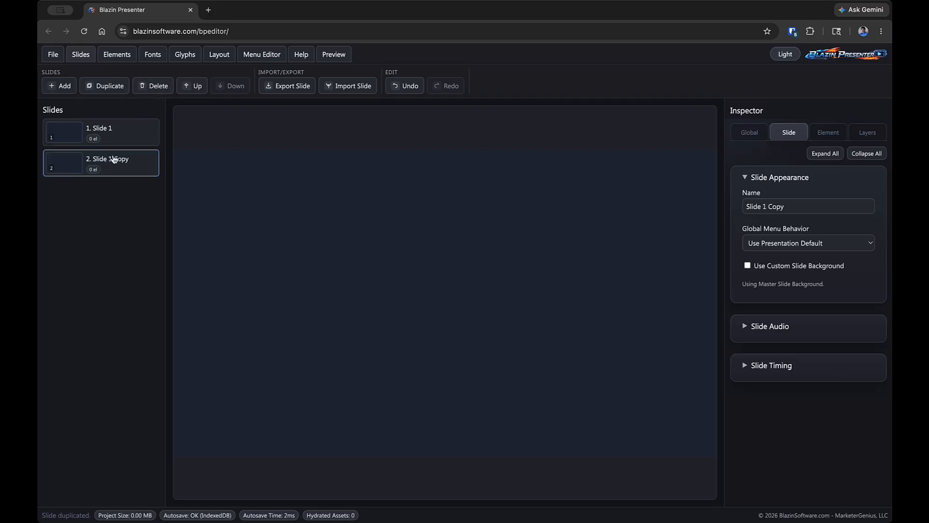
pyautogui.click(190, 91)
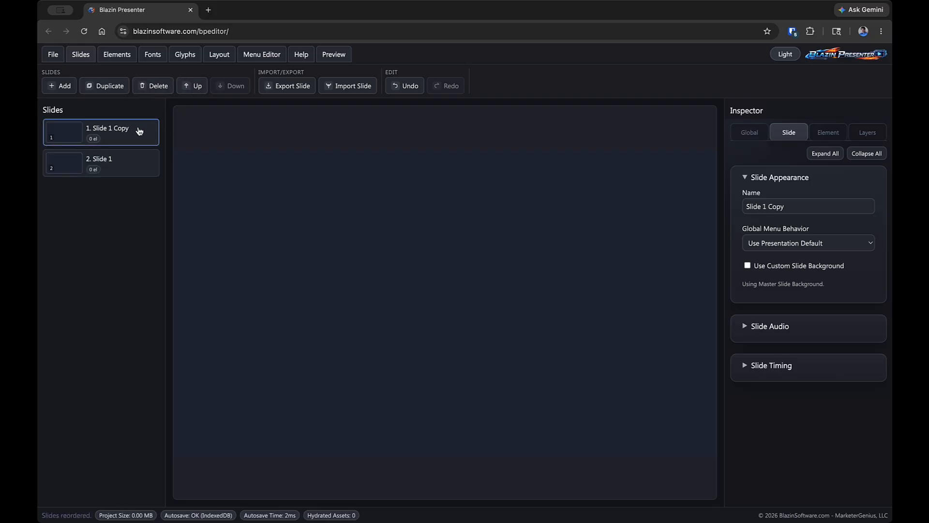
pyautogui.moveTo(138, 128); pyautogui.dragTo(130, 203)
pyautogui.moveTo(127, 168); pyautogui.dragTo(130, 141)
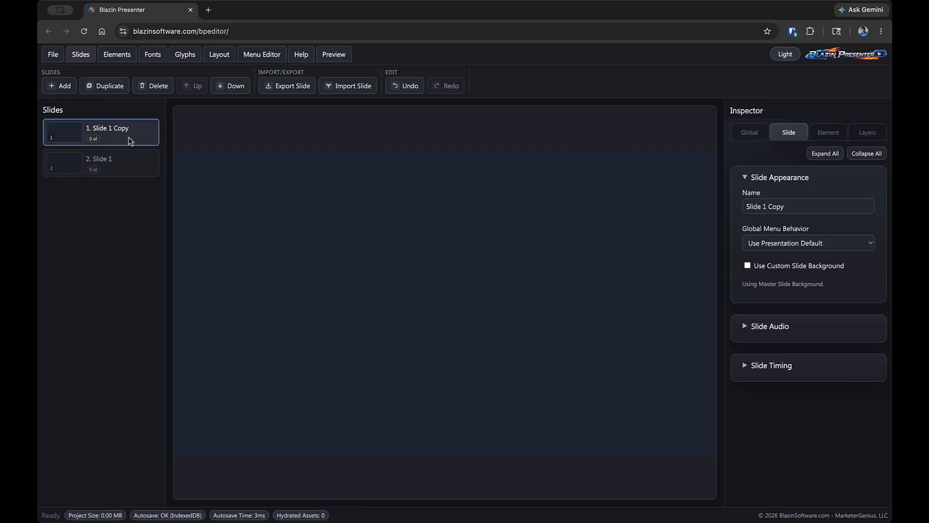
# Step: Add another slide and move it between Slide 1 Copy and Slide 1
pyautogui.click(62, 86)
pyautogui.moveTo(99, 191); pyautogui.dragTo(104, 165)
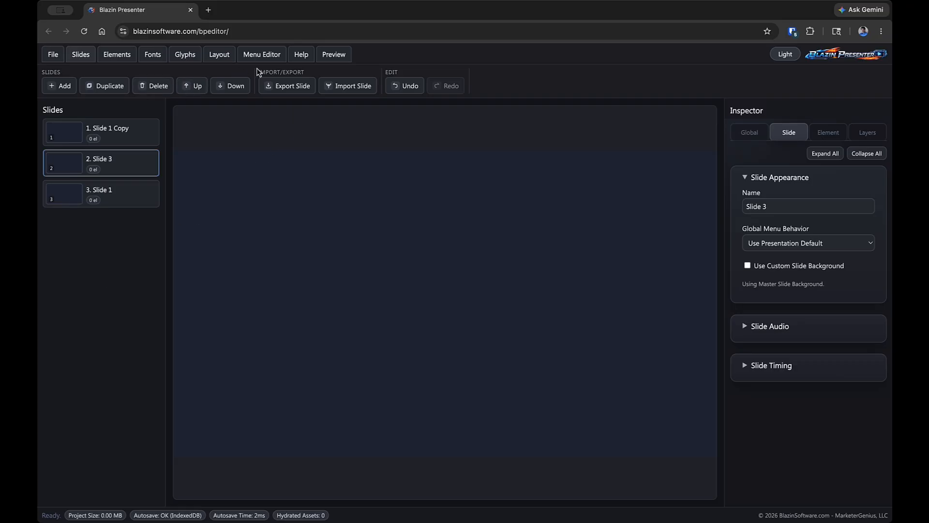
# Step: Hide the slides panel, show it again, and display the timeline
pyautogui.click(218, 55)
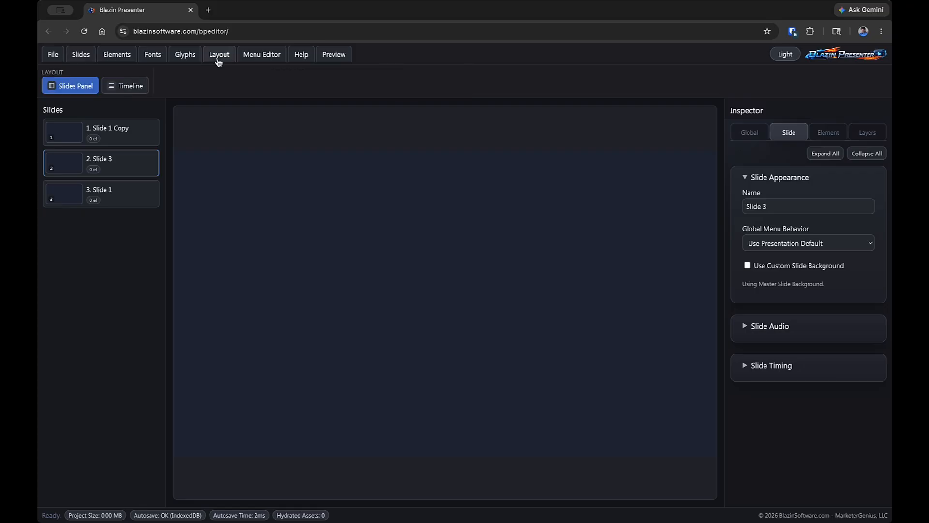
pyautogui.click(89, 88)
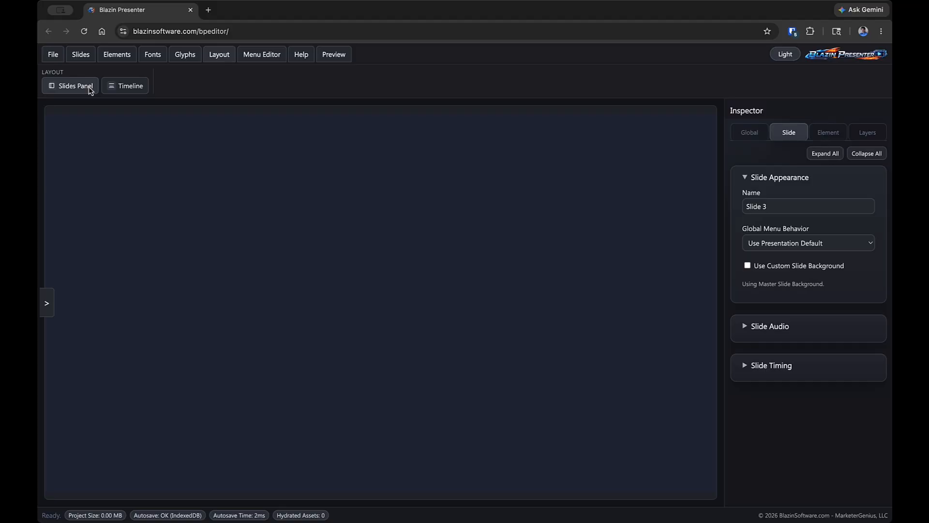
pyautogui.click(89, 87)
pyautogui.click(120, 87)
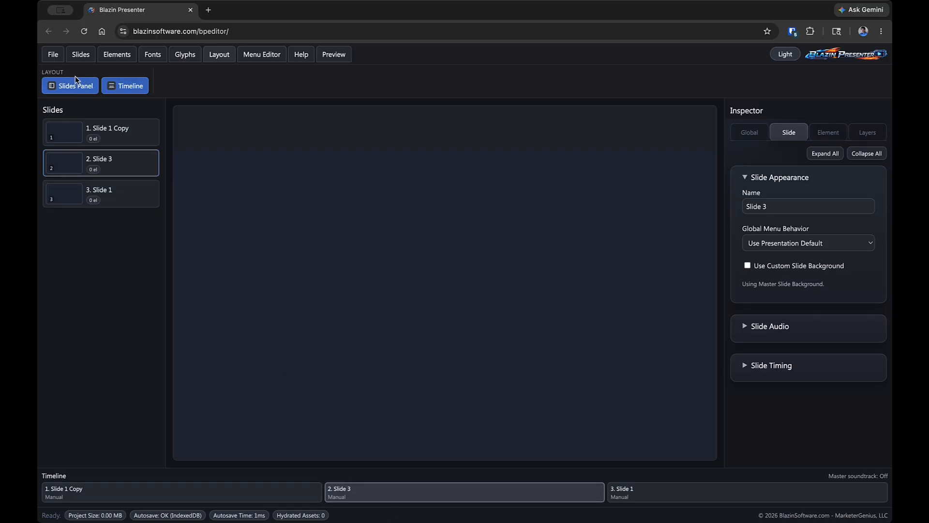
# Step: Add blank slides up to Slide 15
pyautogui.click(84, 59)
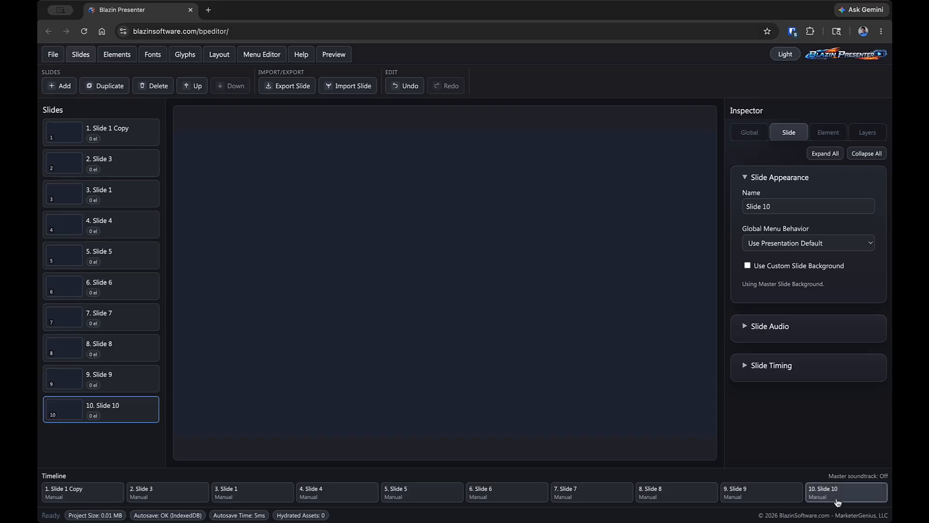
pyautogui.click(60, 86)
pyautogui.click(60, 85)
pyautogui.click(60, 86)
pyautogui.click(60, 86)
pyautogui.click(60, 85)
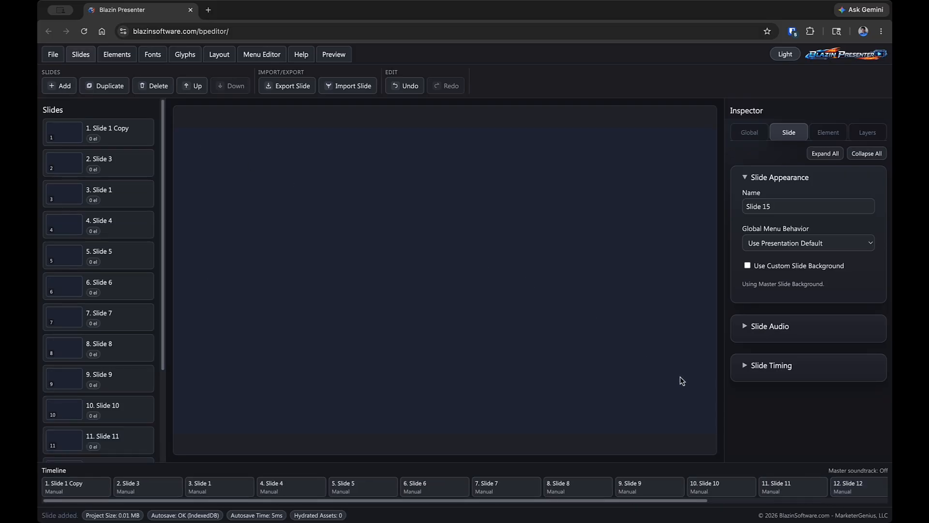
# Step: Move Slide 15 from the end of the slide list to second place, directly after Slide 1 Copy
pyautogui.scroll(-3, 131, 260)
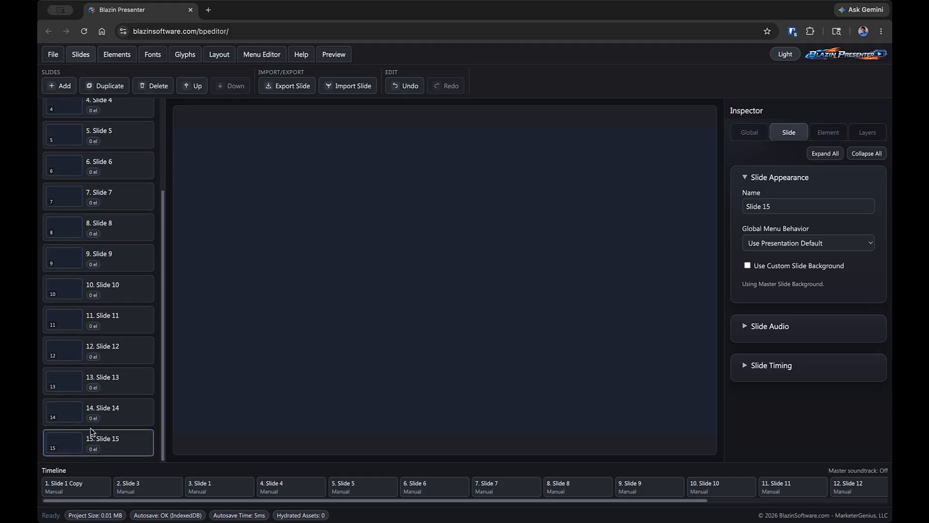
pyautogui.scroll(3, 93, 428)
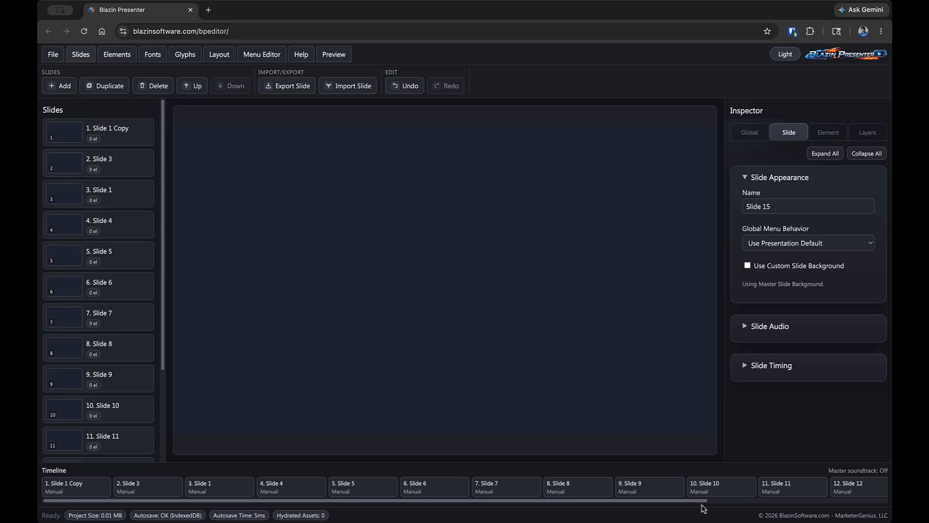
pyautogui.hscroll(5, 823, 497)
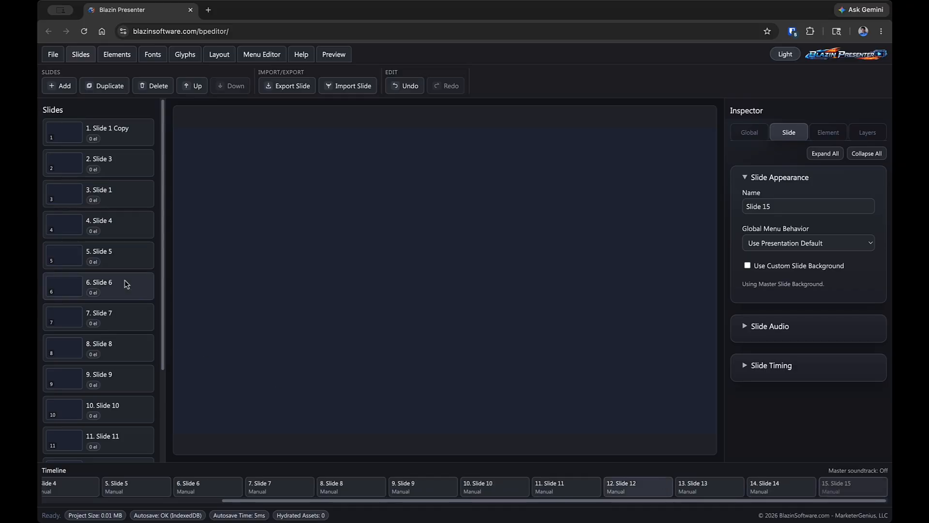
pyautogui.moveTo(92, 155); pyautogui.dragTo(93, 160)
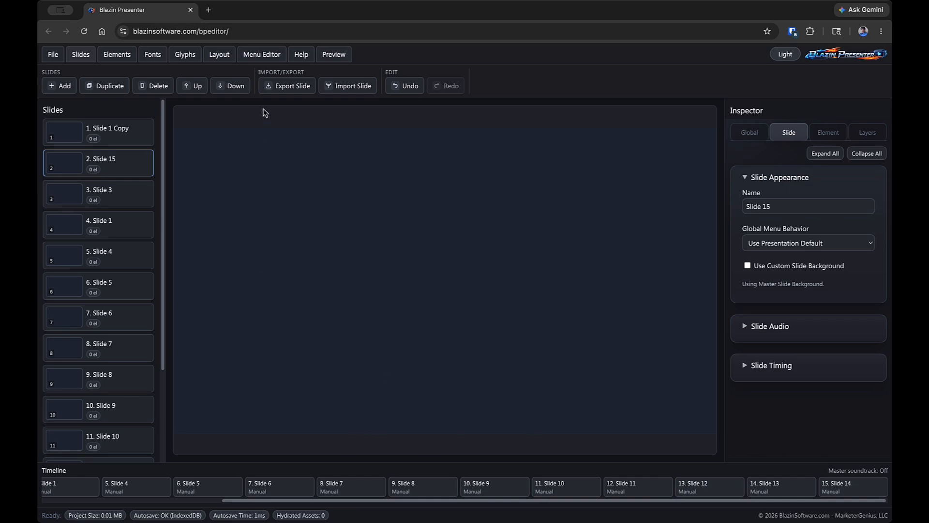
# Step: Hide the timeline and start a new project, discarding the unsaved slides
pyautogui.click(220, 56)
pyautogui.click(129, 87)
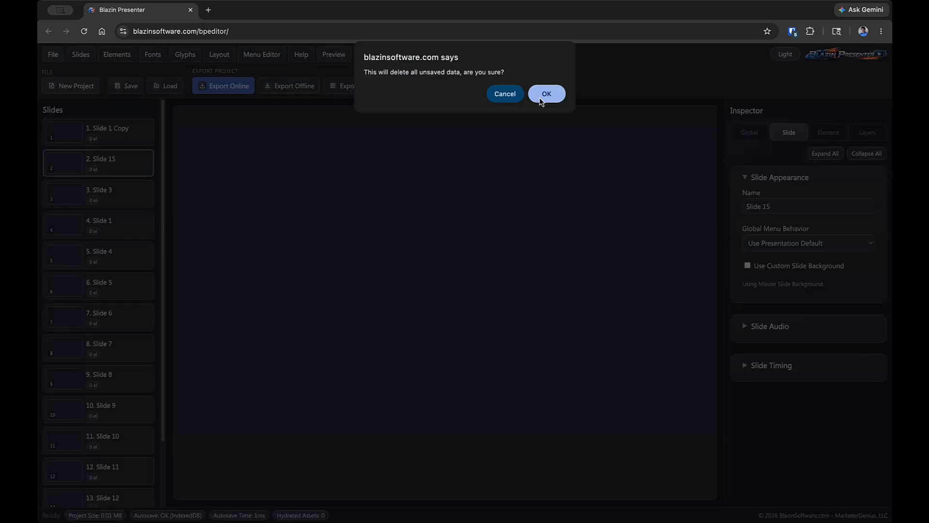
pyautogui.click(546, 95)
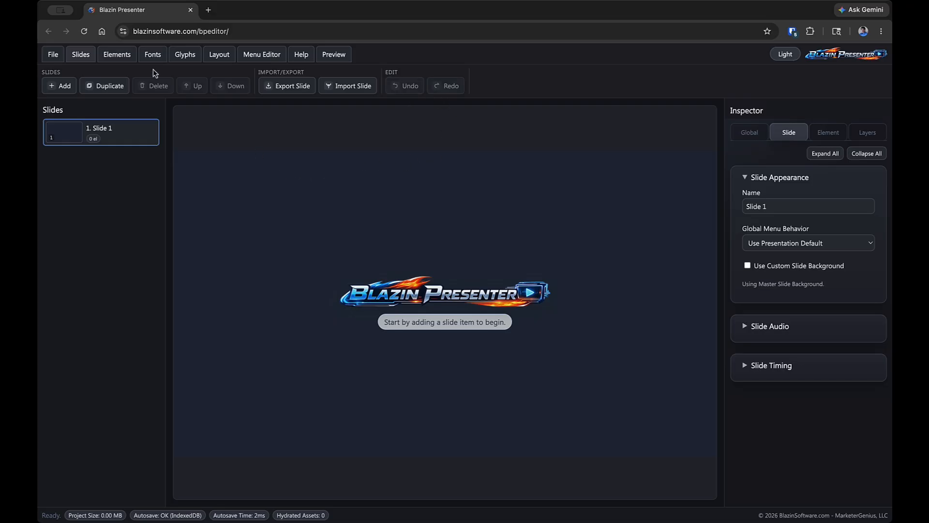
# Step: Add a text element to Slide 1 and replace its placeholder with "text"
pyautogui.click(114, 56)
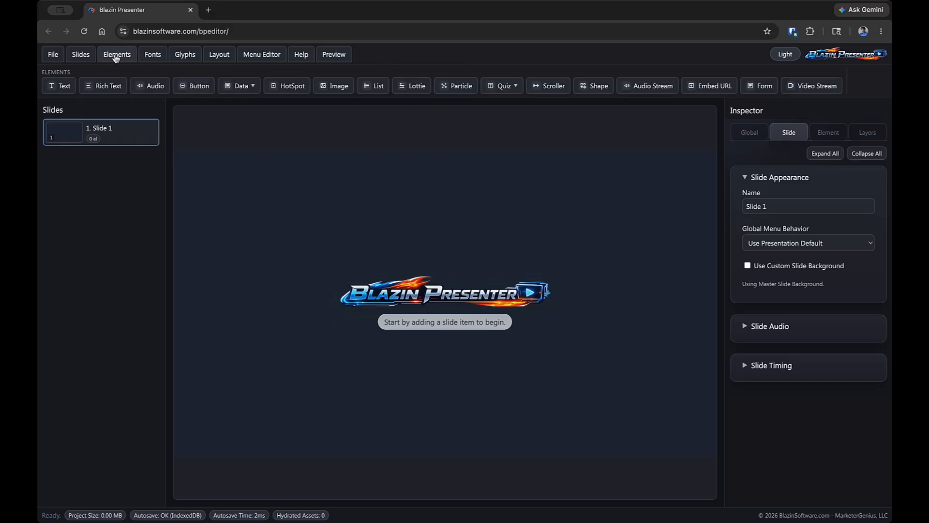
pyautogui.click(63, 86)
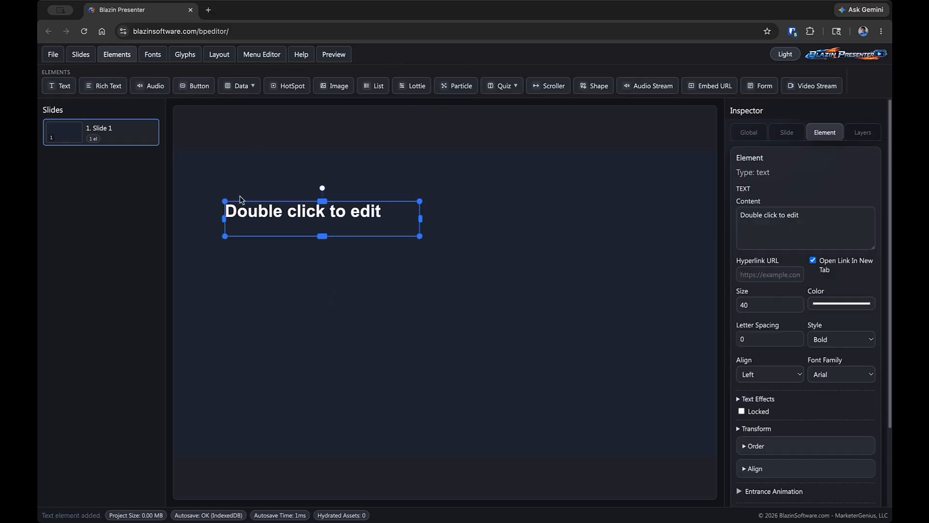
pyautogui.doubleClick(313, 215)
pyautogui.write('text')
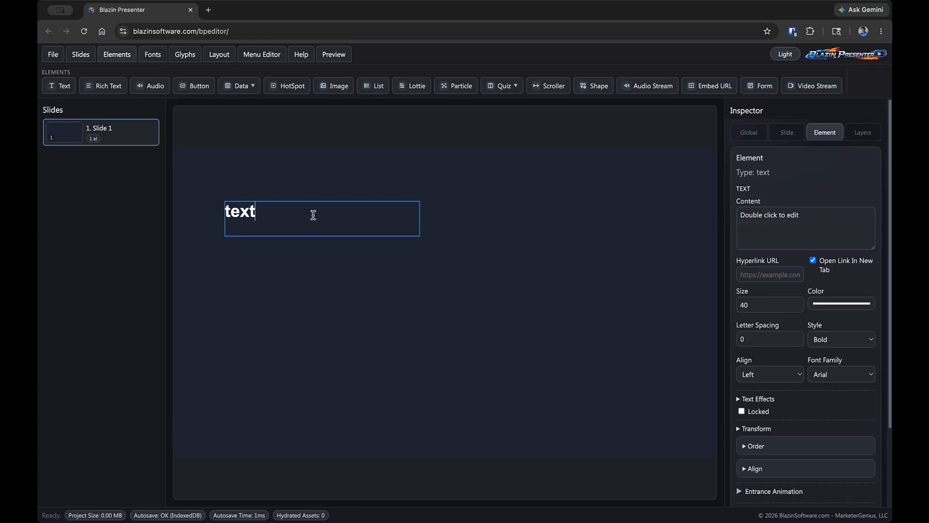
pyautogui.press('Return')
pyautogui.click(485, 295)
# Step: Undo and redo the text edit, and shift the text element slightly down and to the right on the slide
pyautogui.hotkey('ctrl', 'z')
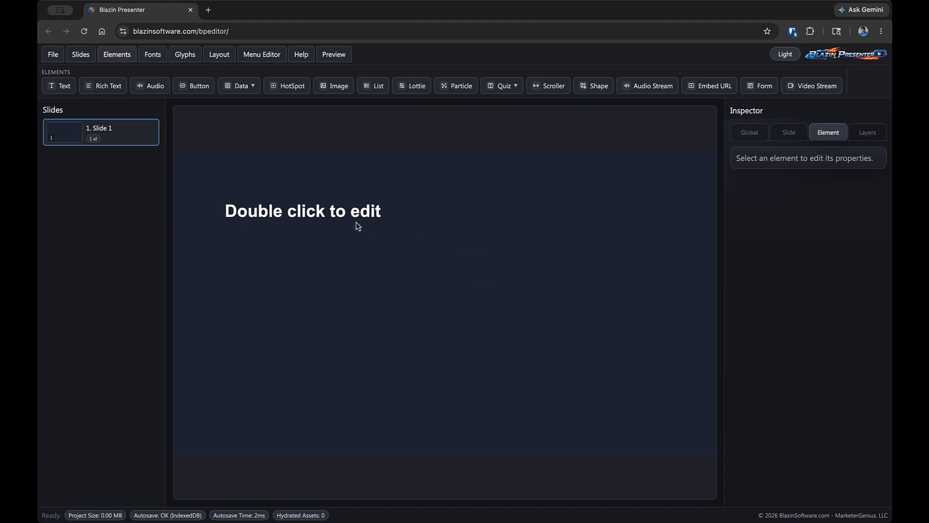
pyautogui.hotkey('ctrl', 'y')
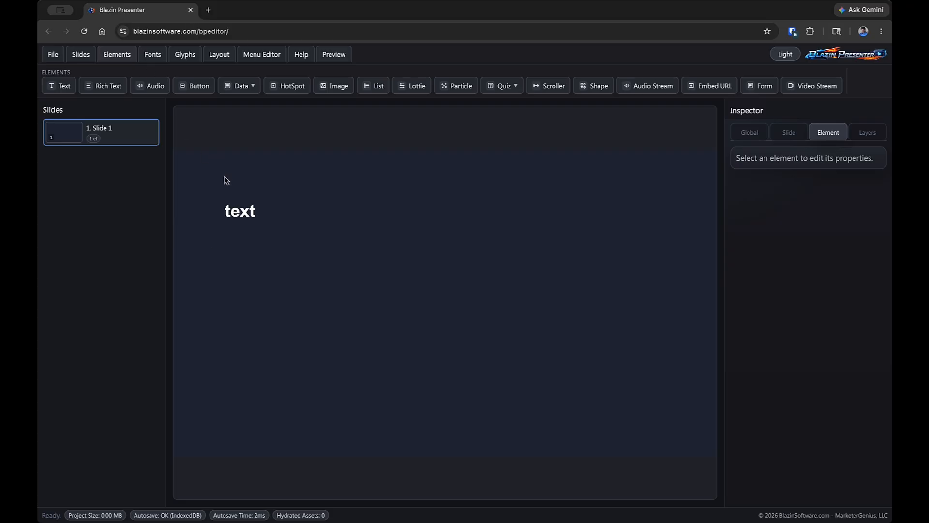
pyautogui.moveTo(237, 224); pyautogui.dragTo(287, 242)
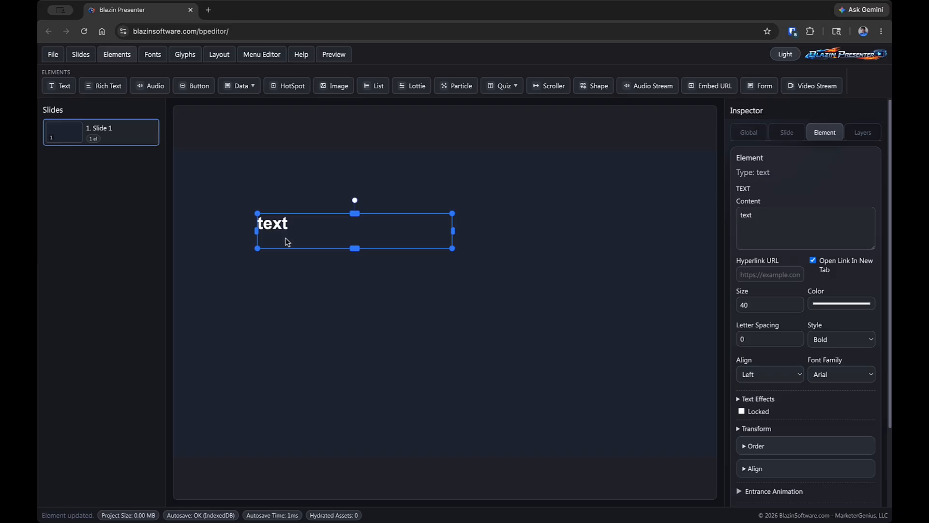
pyautogui.click(453, 256)
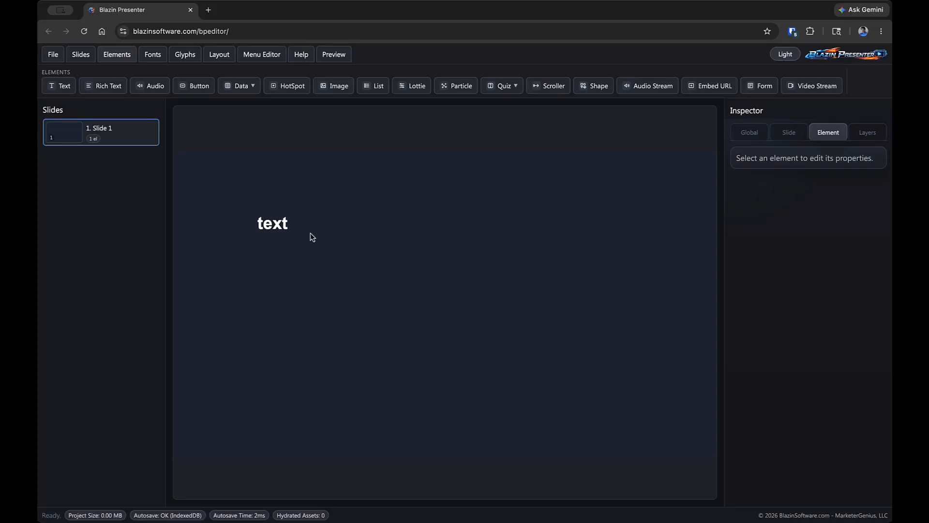
# Step: Add a rich text element, place it to the right of the text, and check its formatting options in the rich text editor
pyautogui.click(103, 89)
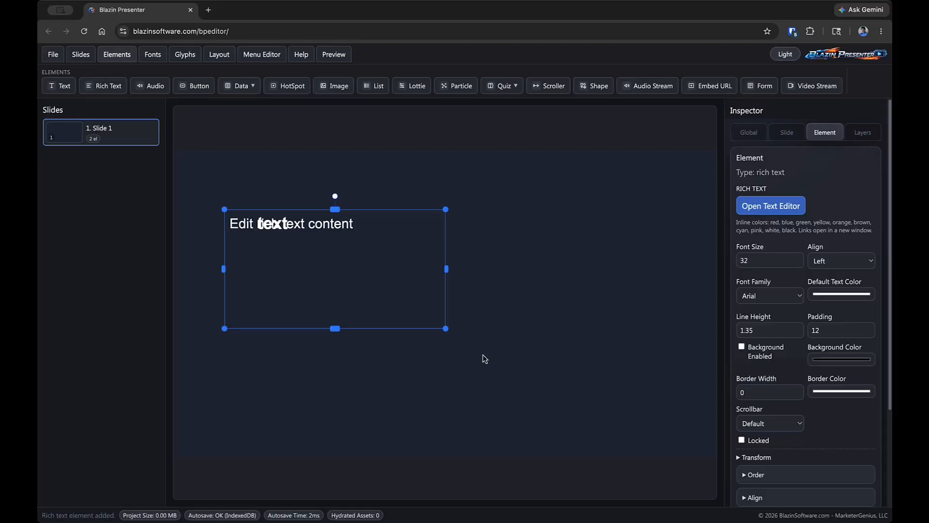
pyautogui.moveTo(395, 327); pyautogui.dragTo(529, 292)
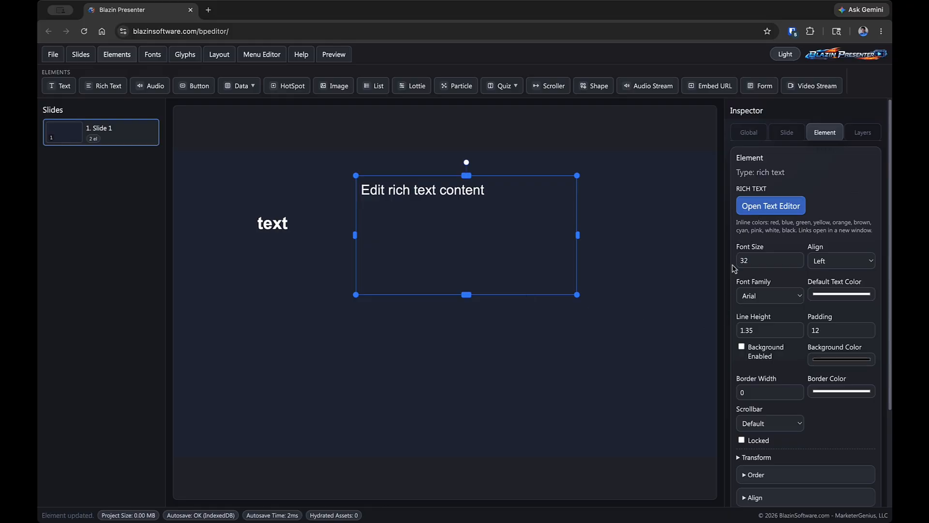
pyautogui.click(762, 208)
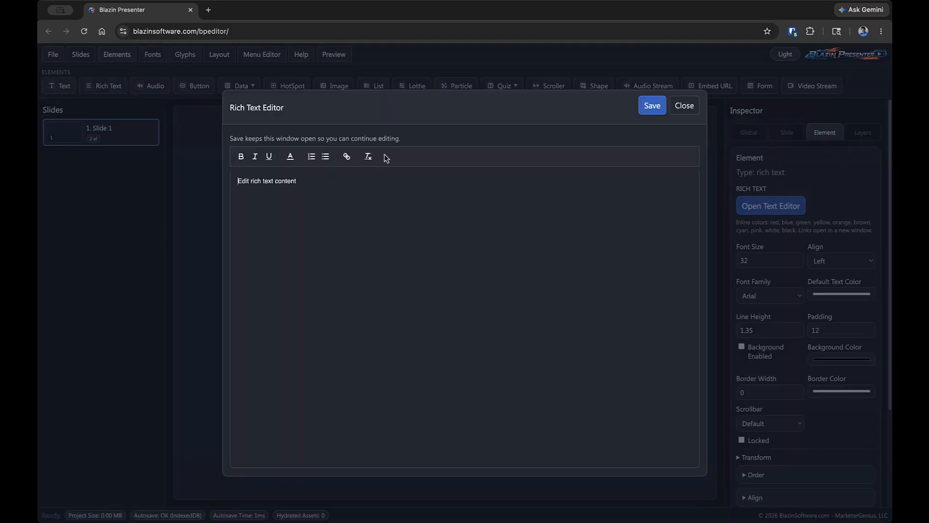
pyautogui.click(684, 106)
# Step: Move the plain text to the slide's upper left and place the rich text element beneath it
pyautogui.moveTo(535, 234); pyautogui.dragTo(477, 304)
pyautogui.moveTo(285, 226); pyautogui.dragTo(255, 182)
pyautogui.moveTo(331, 269); pyautogui.dragTo(267, 259)
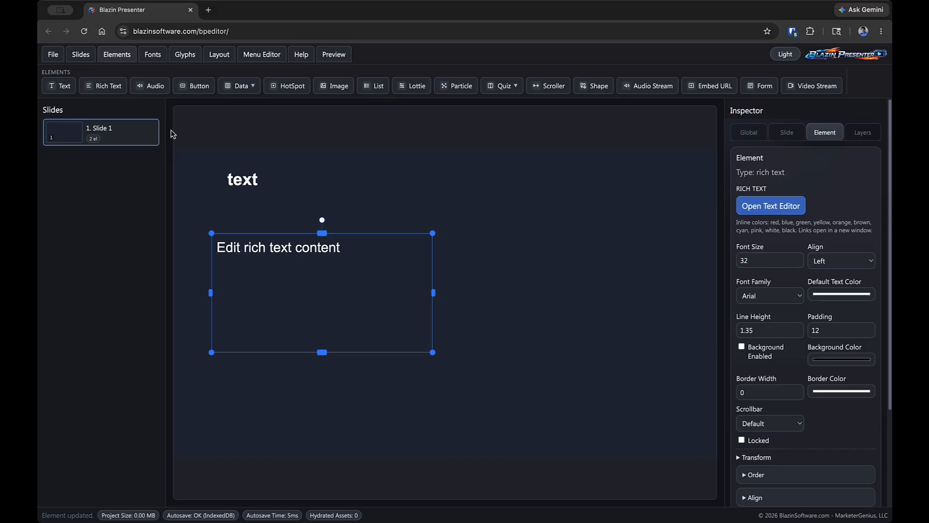
pyautogui.click(125, 135)
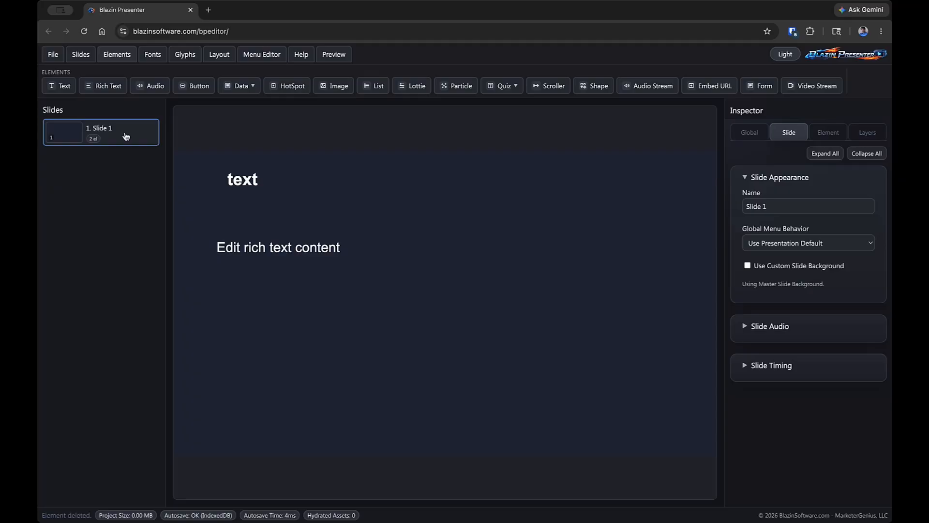
# Step: Add an audio player element and place it beneath the line of rich text on the slide
pyautogui.click(149, 93)
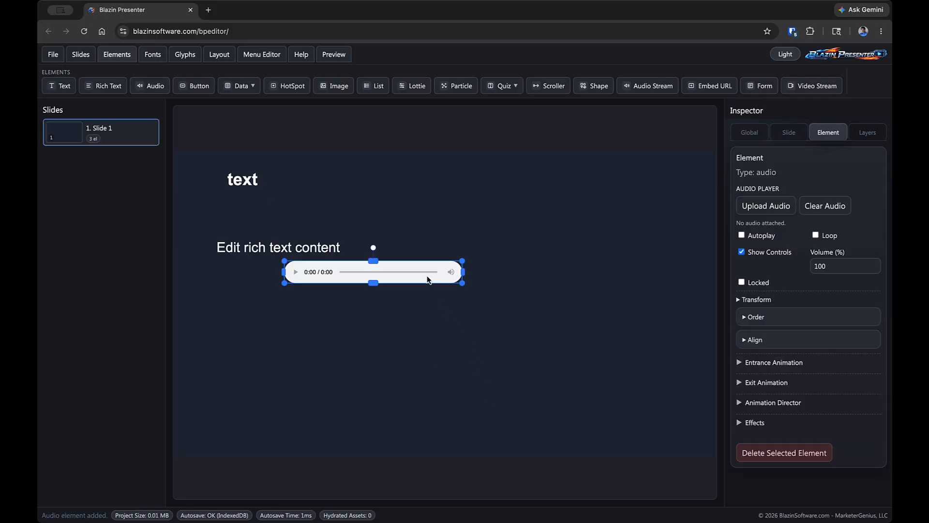
pyautogui.moveTo(427, 277); pyautogui.dragTo(346, 316)
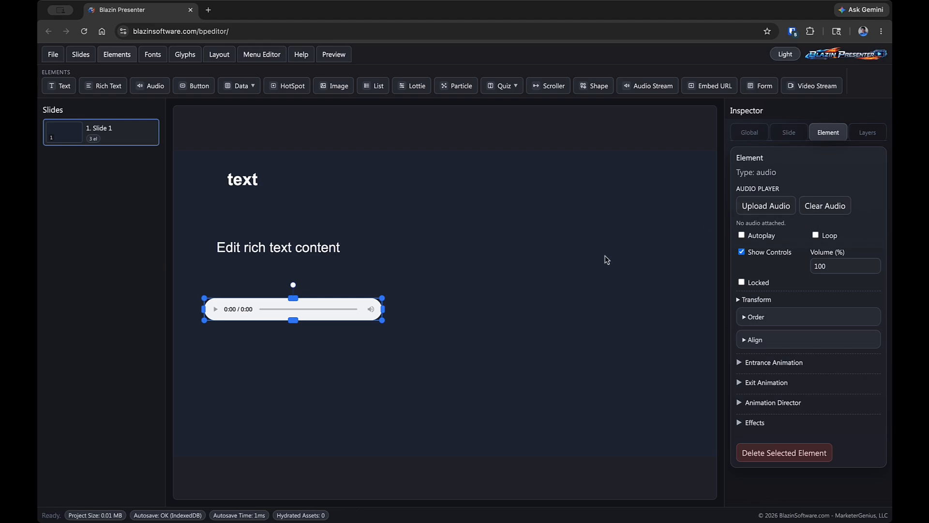
pyautogui.moveTo(337, 314); pyautogui.dragTo(341, 314)
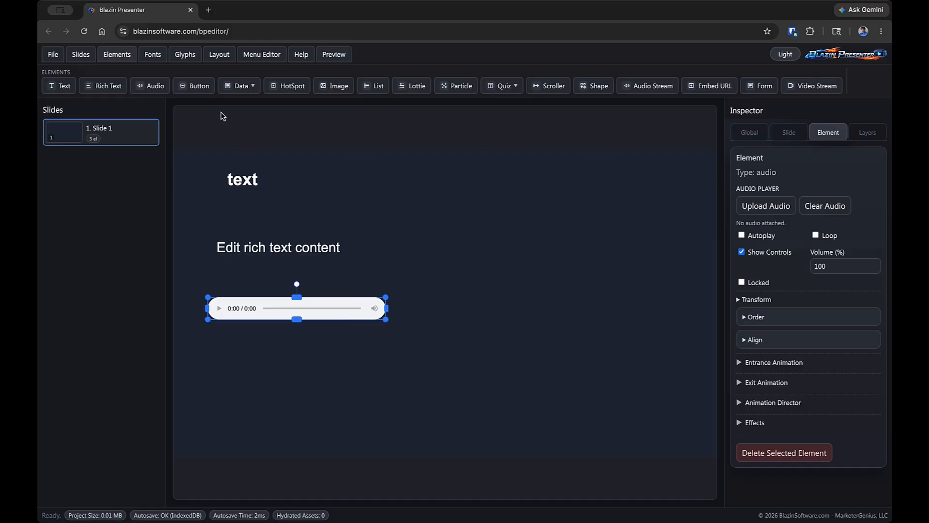
# Step: Add a button element and place it in the upper-right area of the slide
pyautogui.click(203, 92)
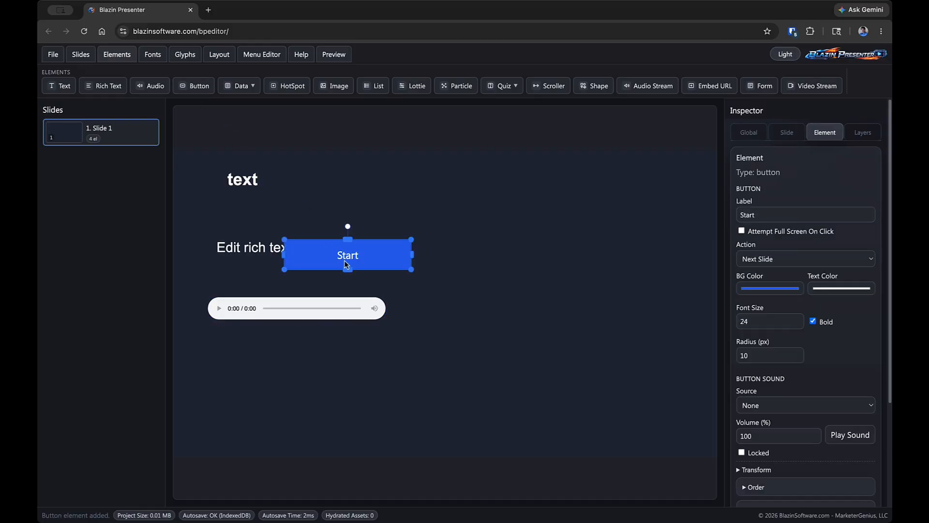
pyautogui.moveTo(348, 257); pyautogui.dragTo(547, 201)
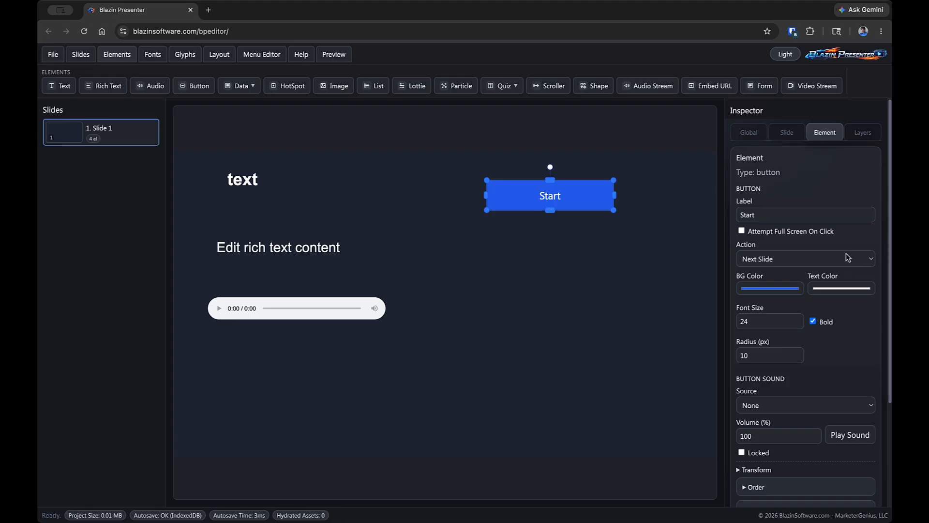
# Step: Enable full screen on click for the Start button and test it in a preview of the current slide
pyautogui.click(754, 233)
pyautogui.click(334, 55)
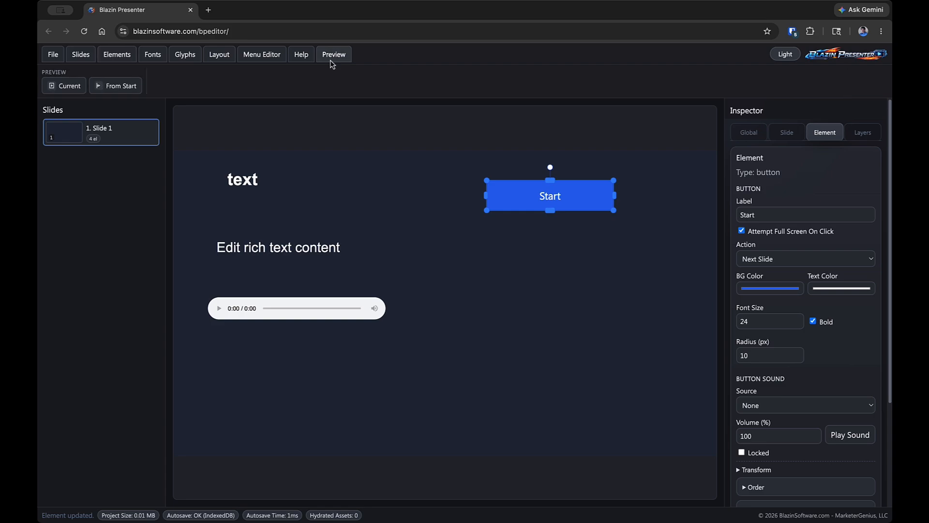
pyautogui.click(73, 90)
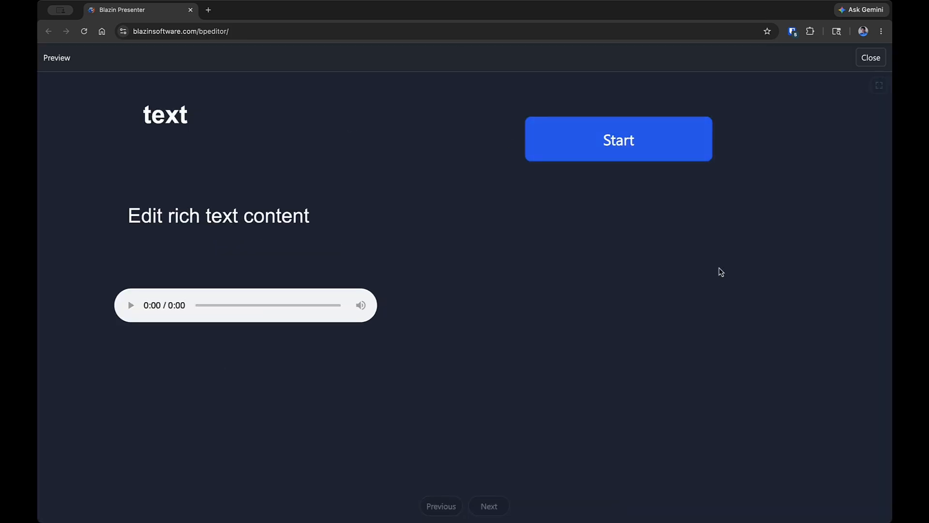
pyautogui.click(648, 145)
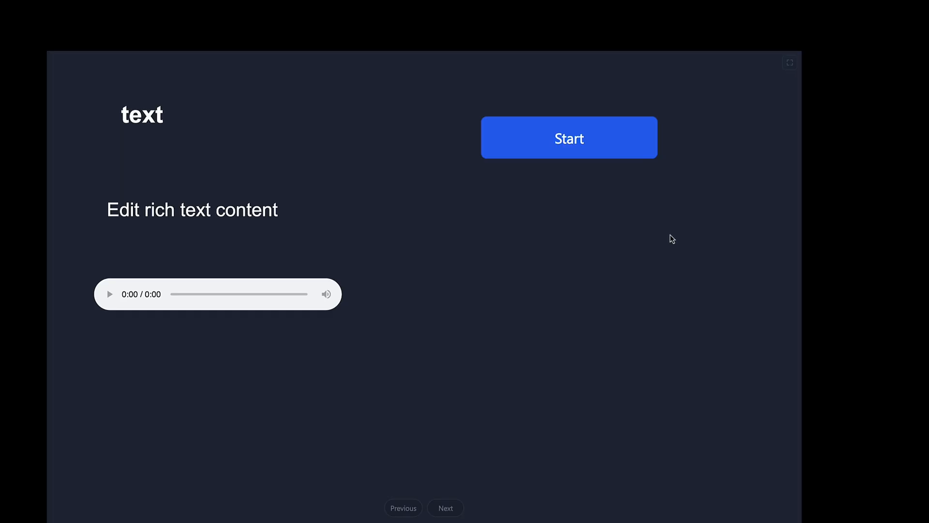
pyautogui.press('Escape')
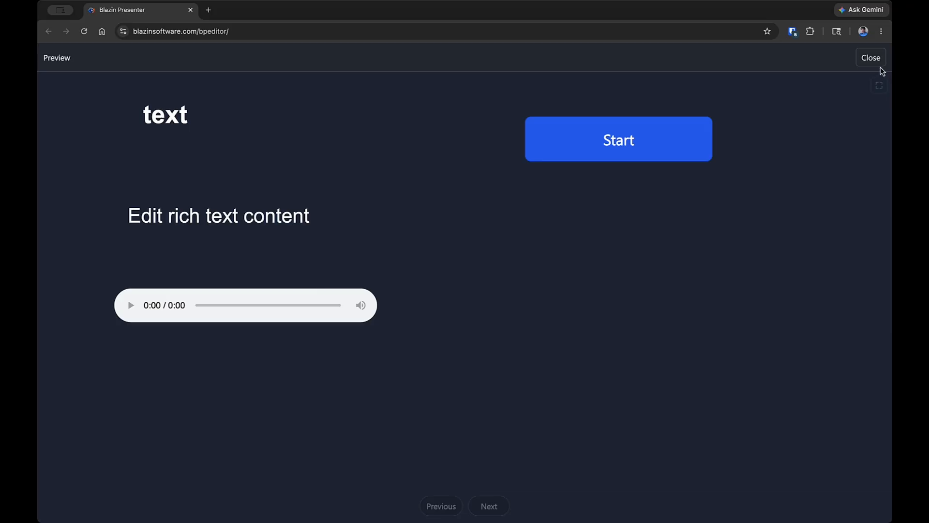
pyautogui.click(870, 58)
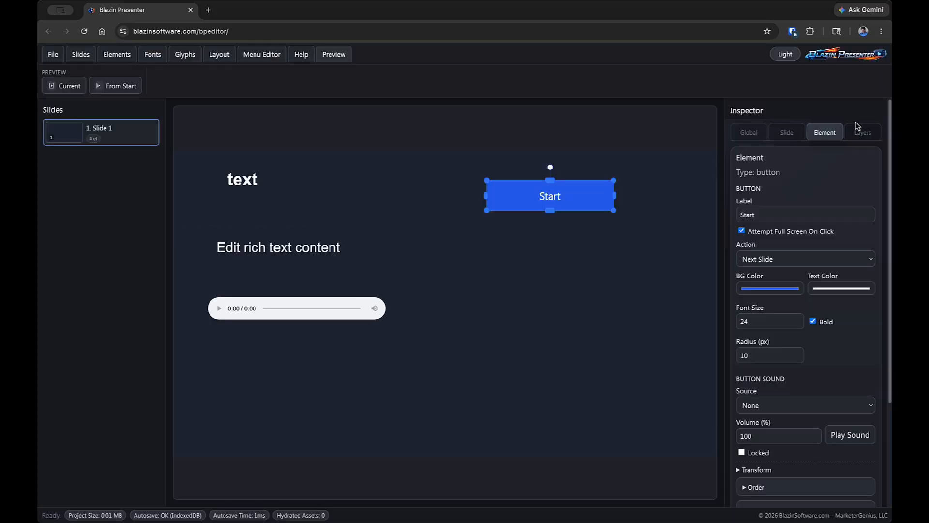
# Step: Set the Start button's sound source to Preset (ZzFX) and look through the available preset sounds
pyautogui.scroll(-3, 799, 273)
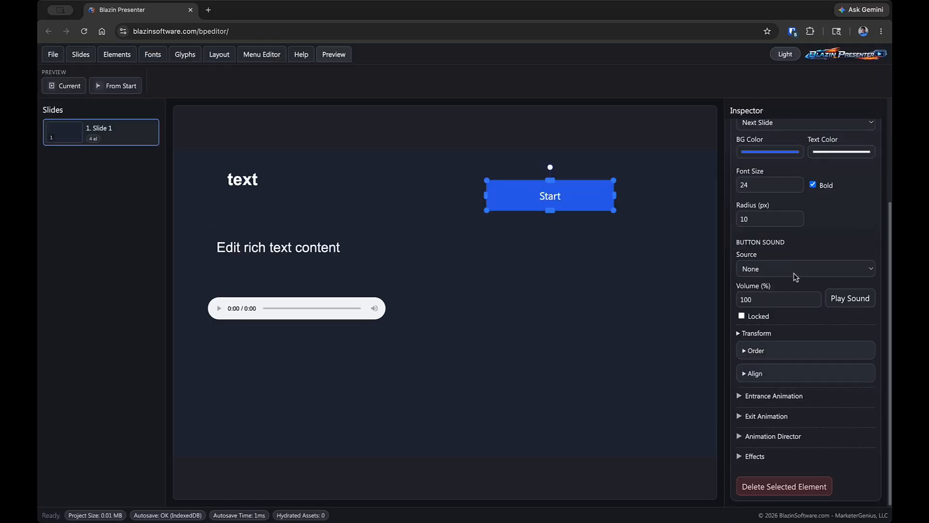
pyautogui.click(795, 270)
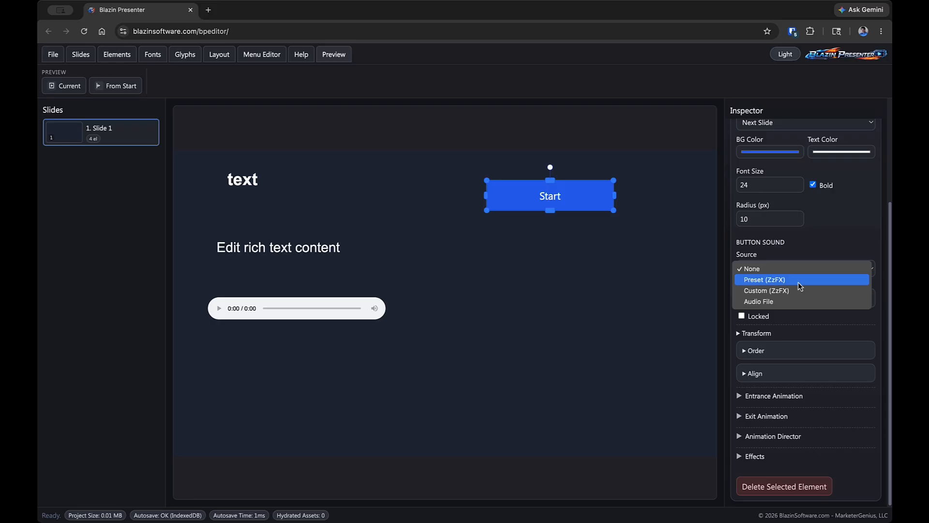
pyautogui.click(798, 280)
pyautogui.click(799, 301)
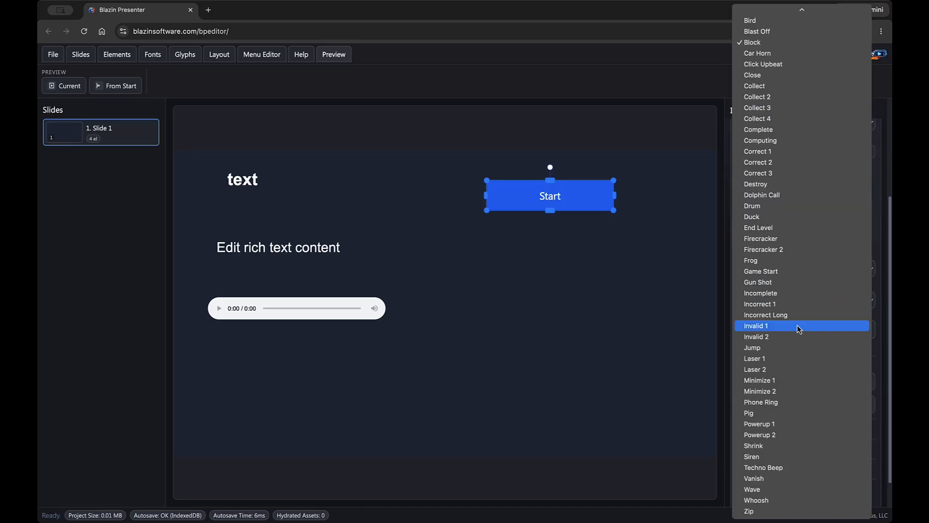
pyautogui.click(676, 320)
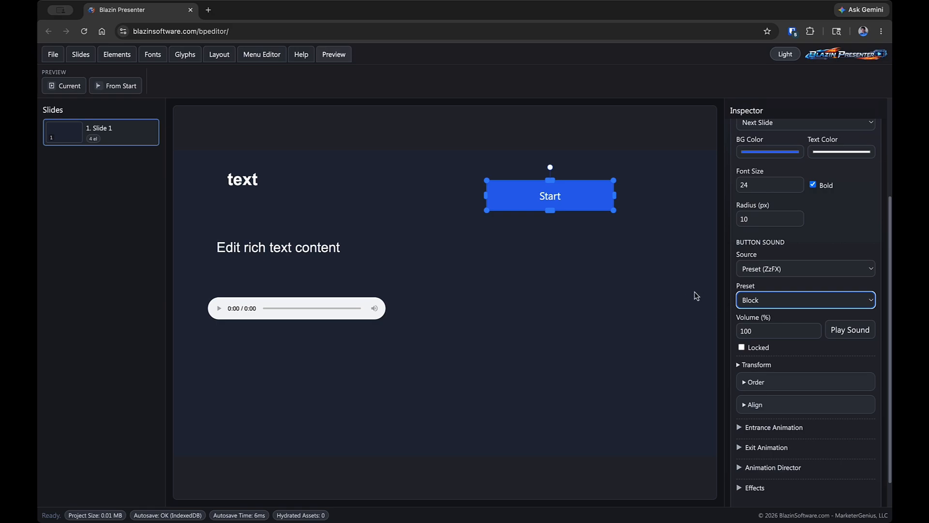
# Step: Review the Start button's action options, shift the button slightly left on the slide, and deselect it
pyautogui.scroll(3, 814, 330)
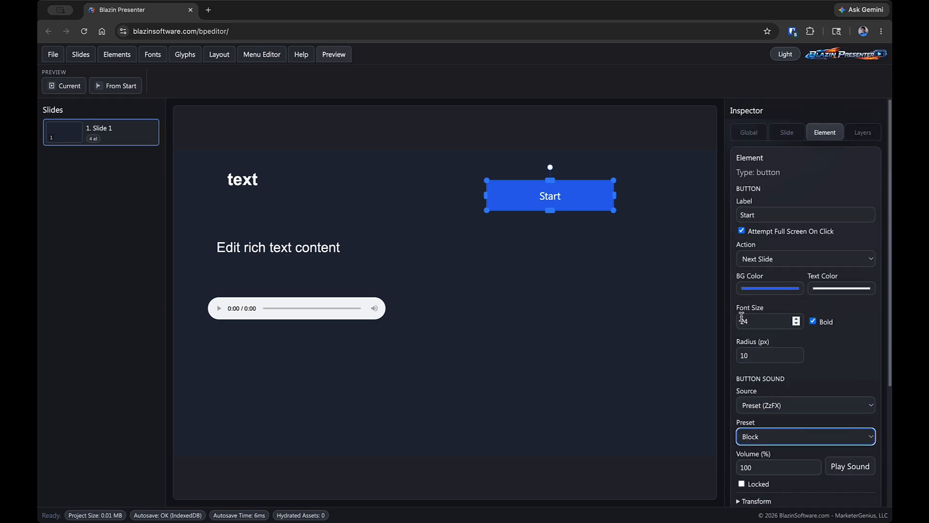
pyautogui.click(804, 264)
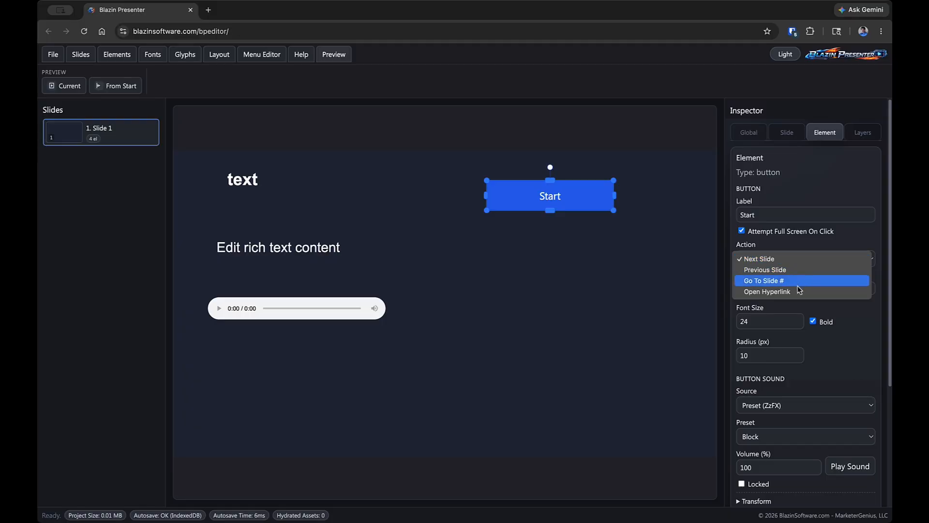
pyautogui.click(529, 293)
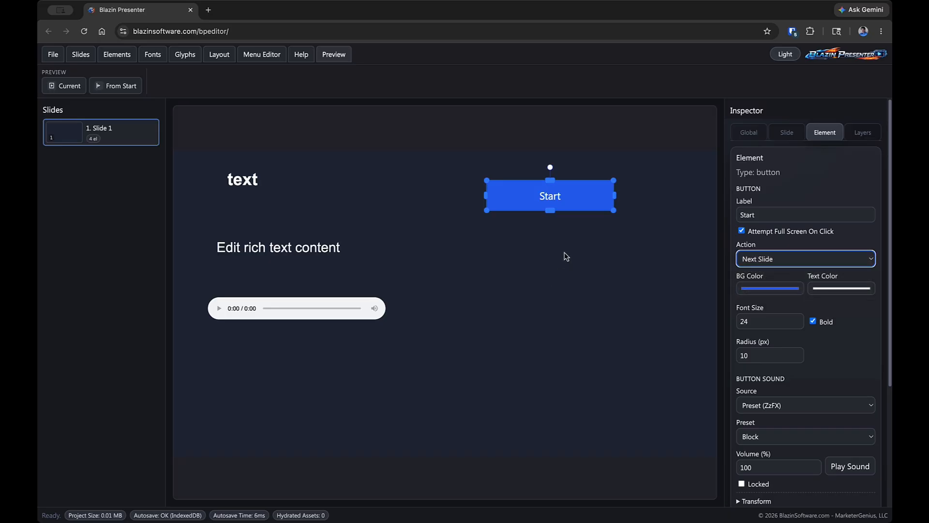
pyautogui.moveTo(567, 193)
pyautogui.mouseDown()
pyautogui.moveTo(484, 180)
pyautogui.moveTo(553, 192)
pyautogui.mouseUp()
pyautogui.click(349, 204)
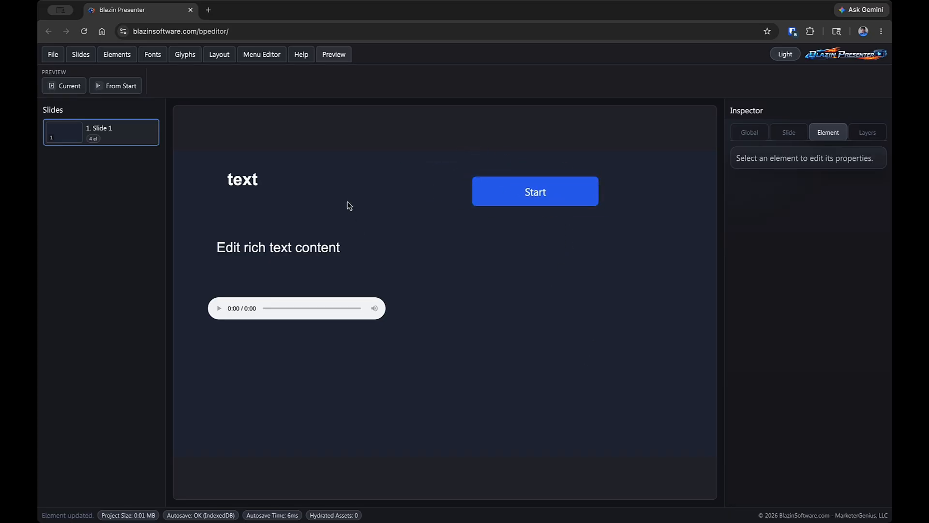
# Step: Add a progress bar element and place it beneath the audio player near the slide's lower left
pyautogui.click(126, 56)
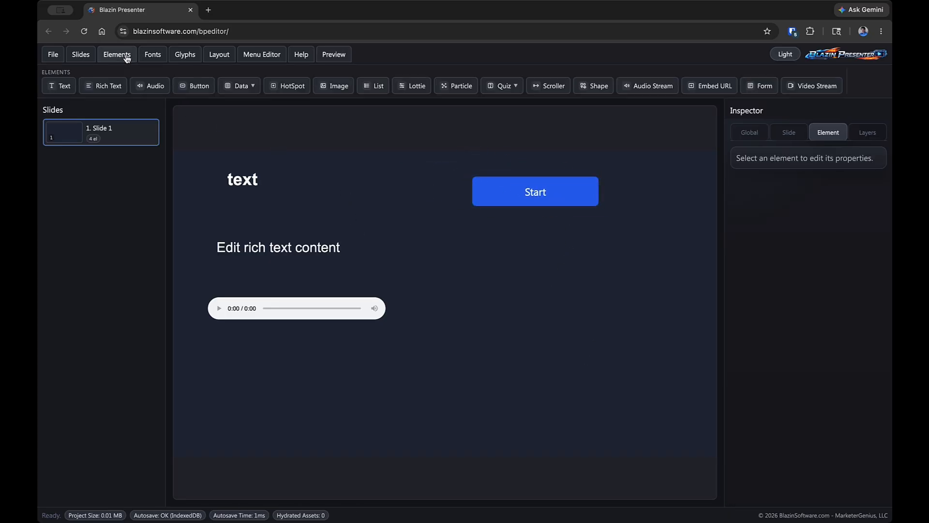
pyautogui.click(235, 87)
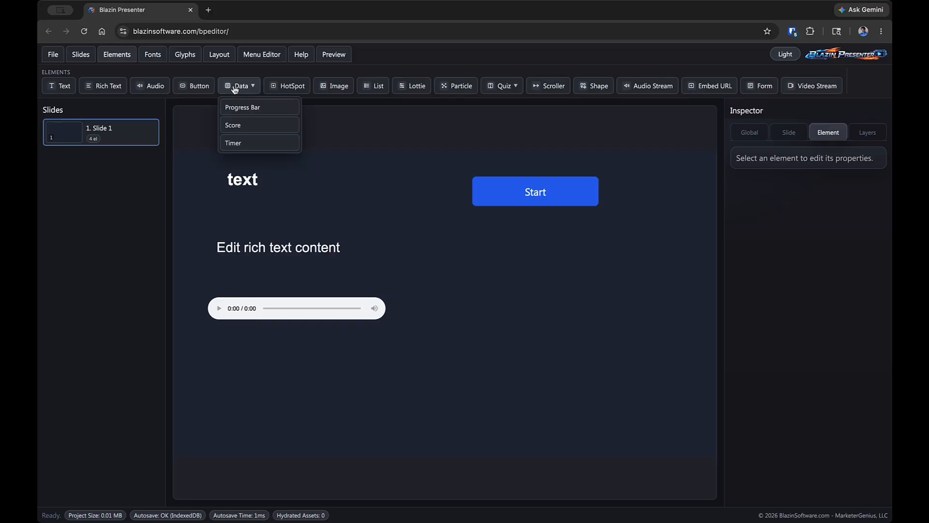
pyautogui.click(277, 108)
pyautogui.moveTo(390, 259); pyautogui.dragTo(338, 402)
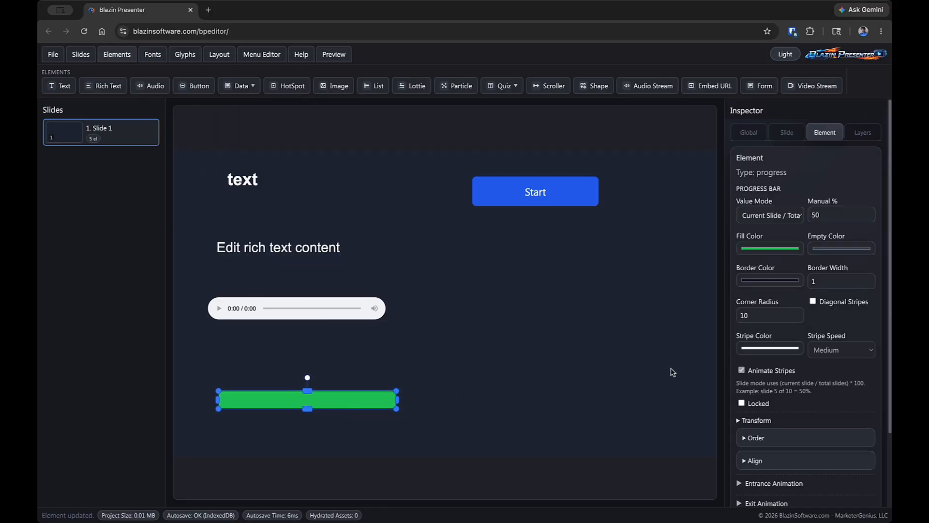
pyautogui.click(764, 315)
pyautogui.write('10')
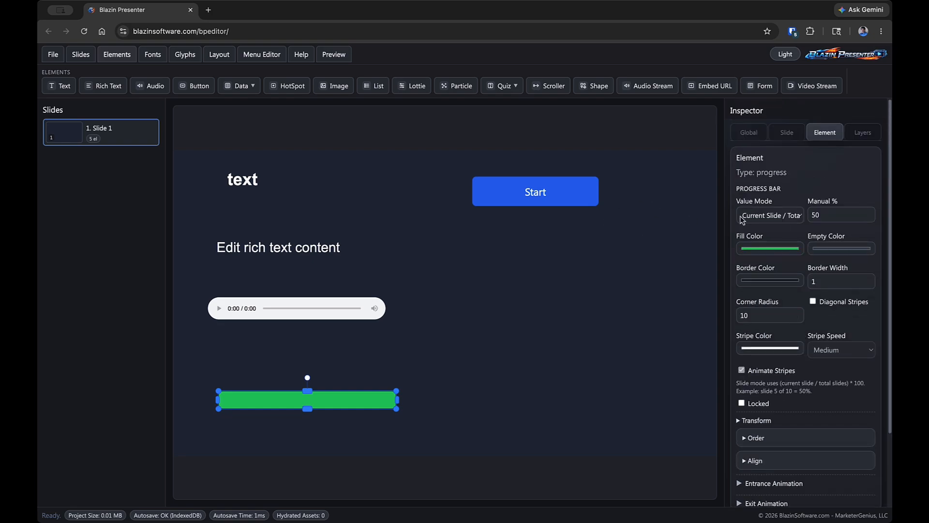
# Step: Add three blank slides to the presentation and return to Slide 1
pyautogui.click(89, 61)
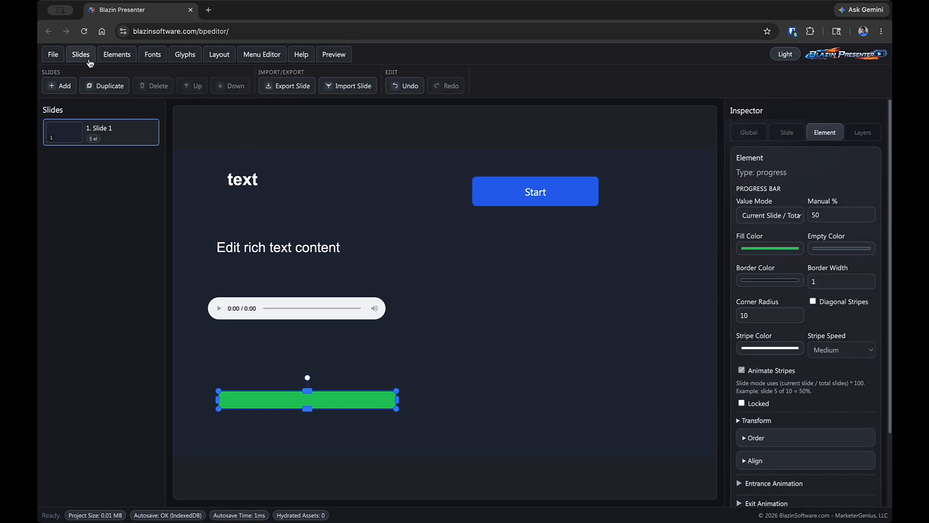
pyautogui.click(60, 85)
pyautogui.click(60, 86)
pyautogui.click(61, 86)
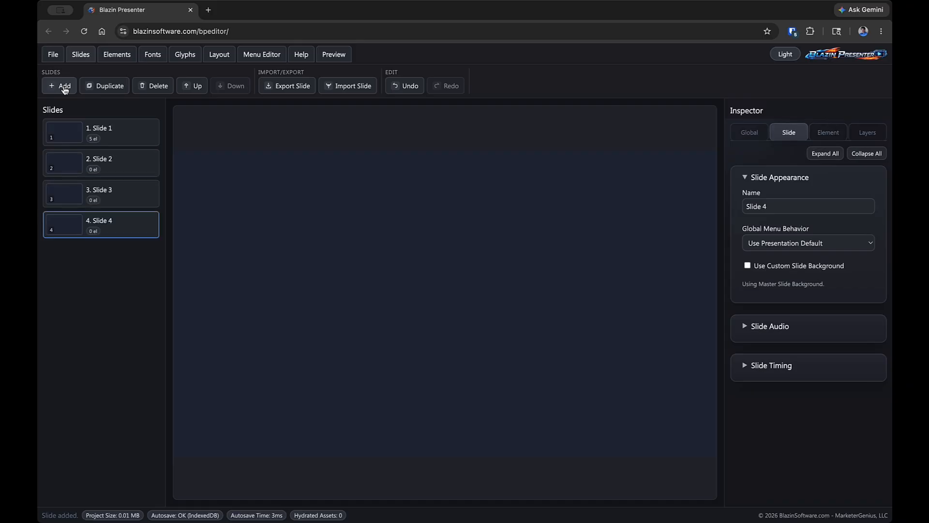
pyautogui.click(106, 128)
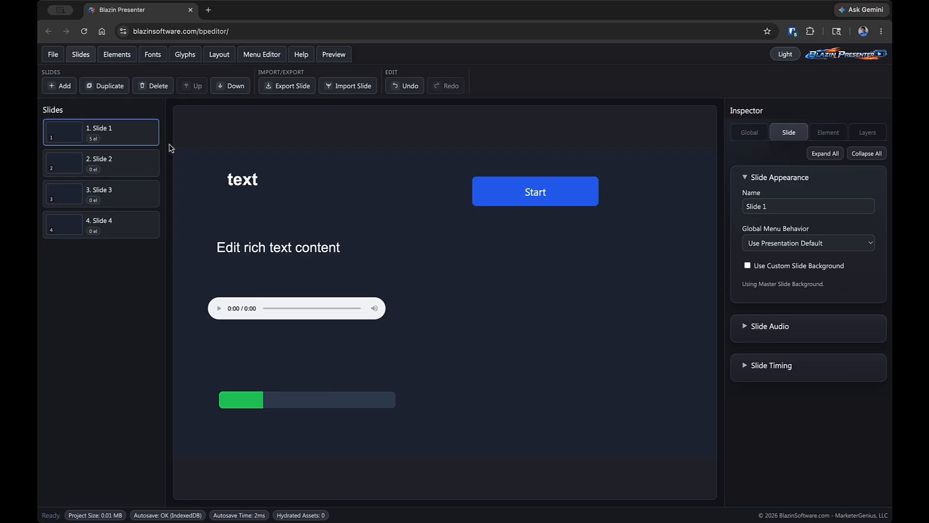
# Step: Switch the progress bar's value mode to Manual Percentage and set the value to 73%
pyautogui.click(366, 400)
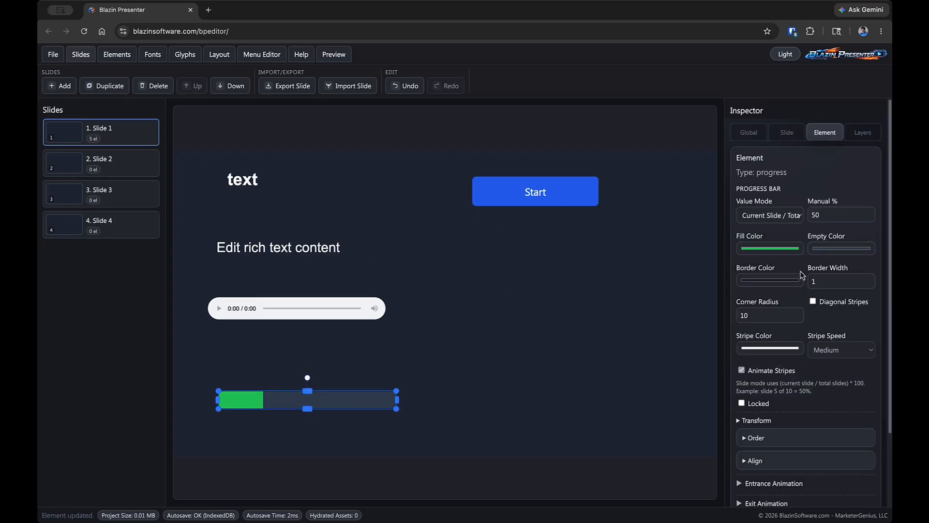
pyautogui.click(788, 218)
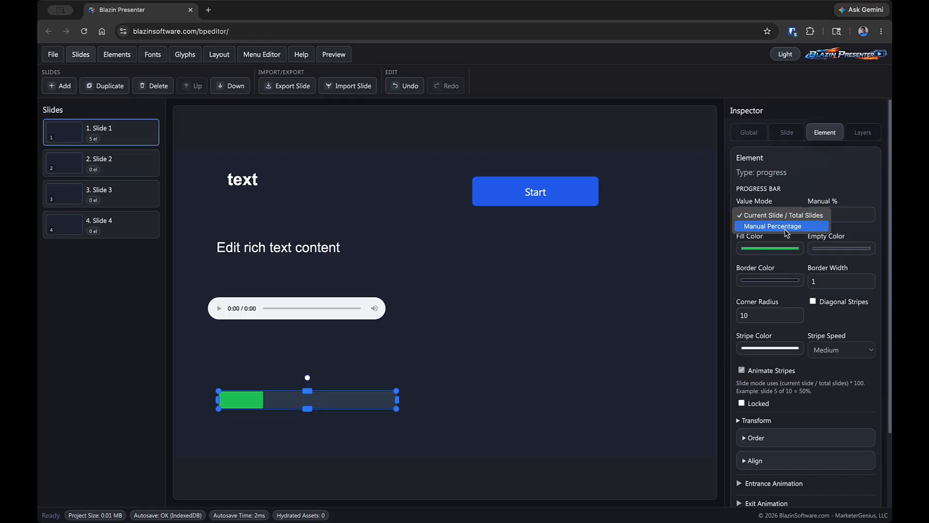
pyautogui.click(785, 227)
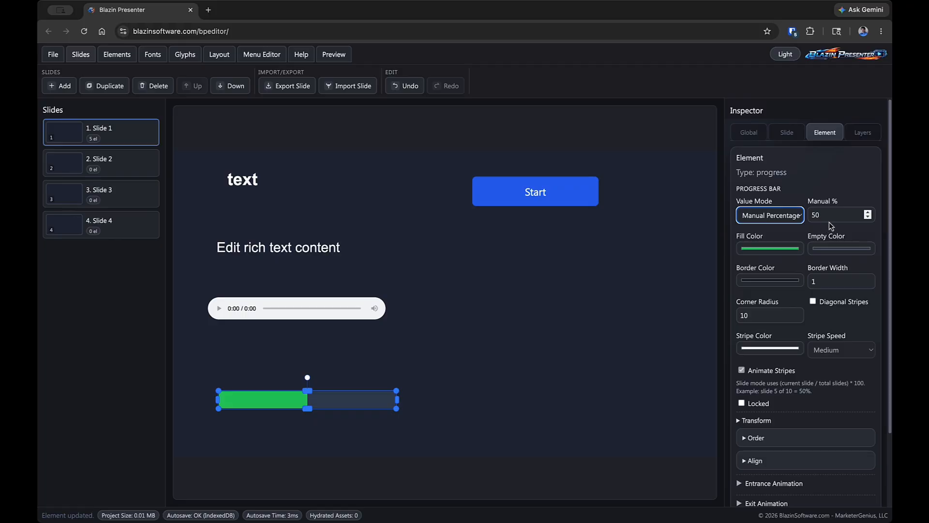
pyautogui.click(868, 214)
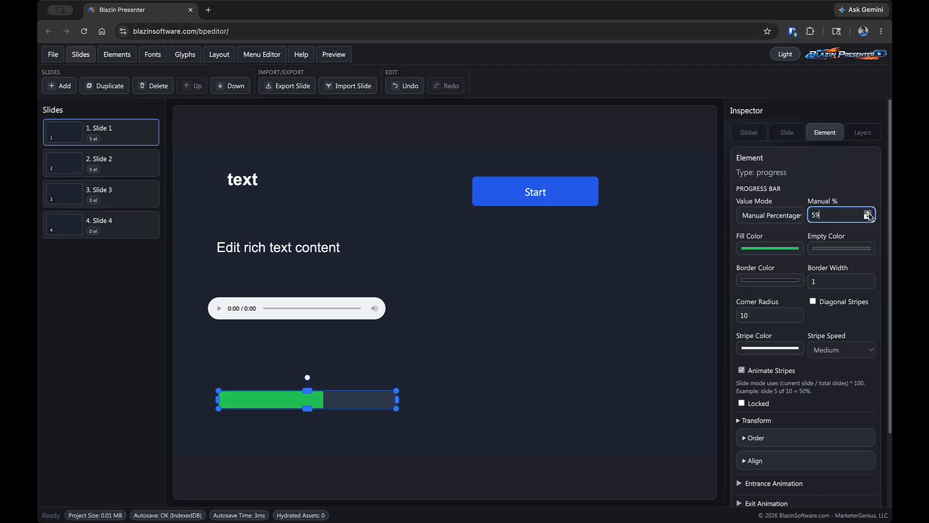
pyautogui.click(868, 213)
# Step: Turn on diagonal stripes for the progress bar and set its corner radius to 35
pyautogui.click(852, 303)
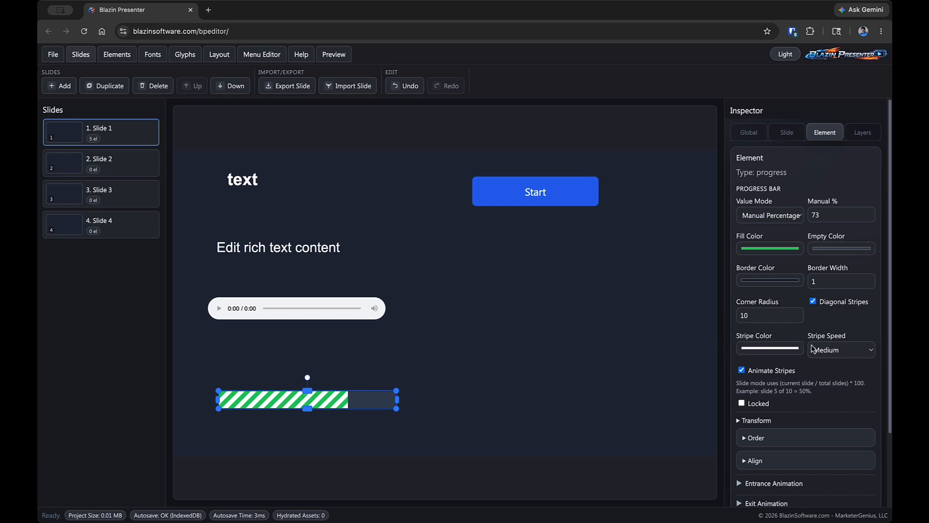
pyautogui.doubleClick(774, 315)
pyautogui.write('35')
pyautogui.click(563, 319)
# Step: Reduce the progress bar to about half its height and position it just beneath the audio player
pyautogui.click(323, 394)
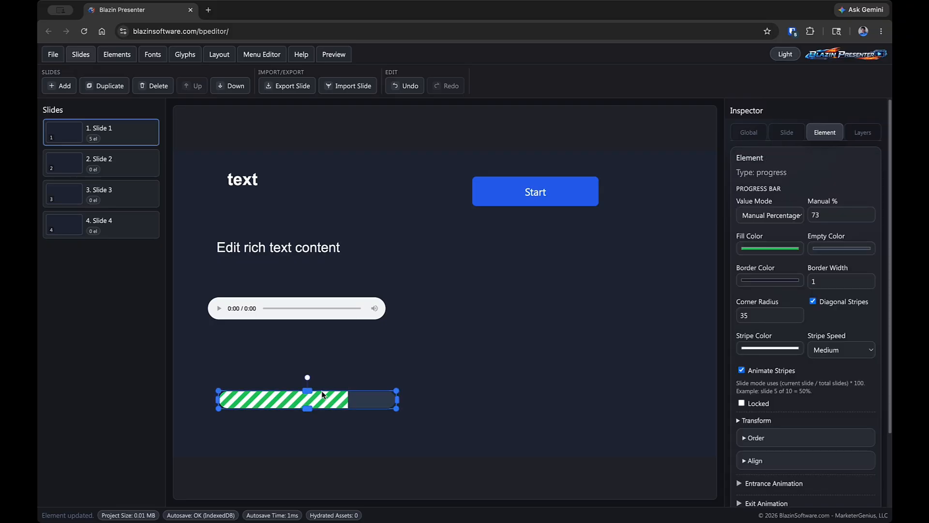
pyautogui.moveTo(308, 389); pyautogui.dragTo(317, 363)
pyautogui.click(444, 415)
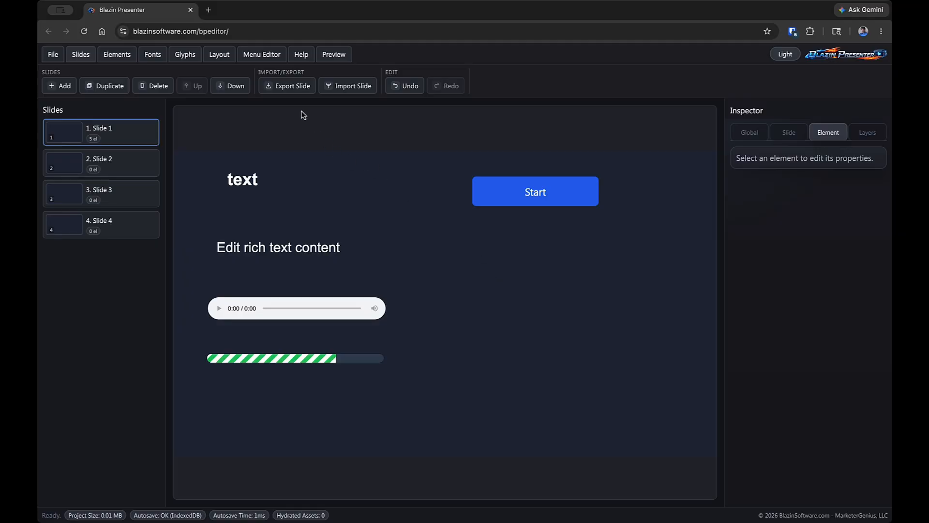
# Step: Add a score element to the slide and place it beneath the Start button
pyautogui.click(116, 55)
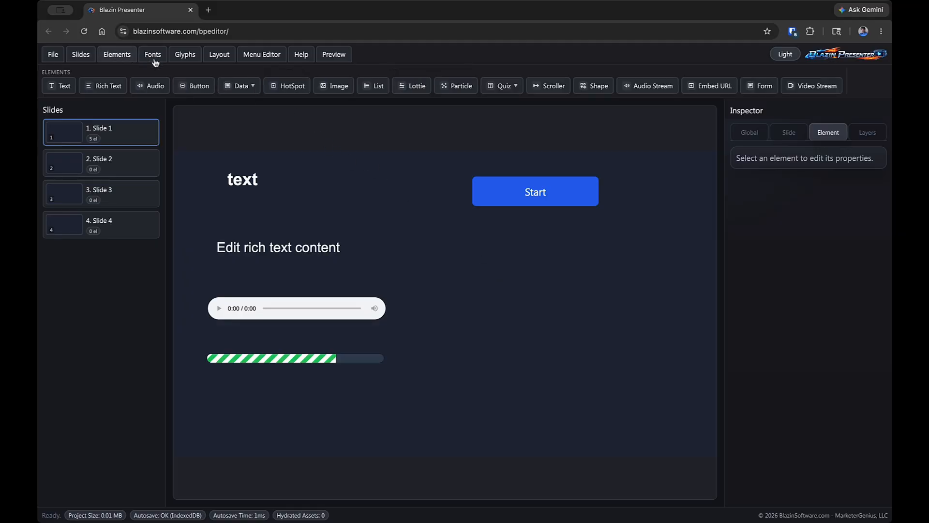
pyautogui.click(238, 89)
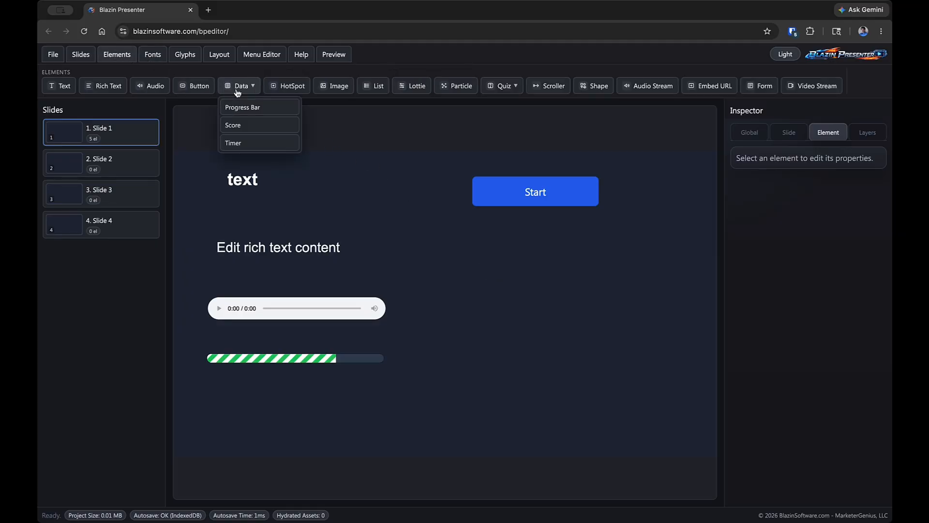
pyautogui.click(251, 126)
pyautogui.moveTo(321, 277); pyautogui.dragTo(521, 289)
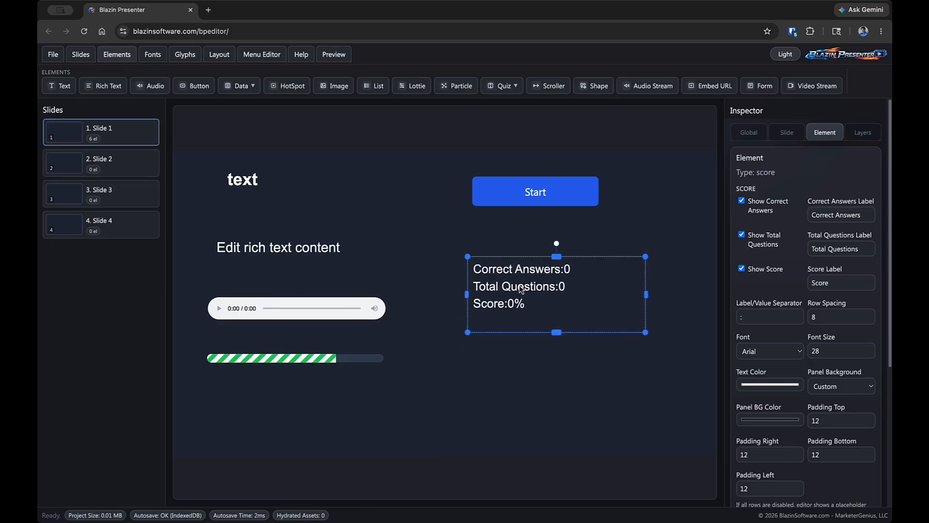
# Step: Try hiding the total questions and correct answers rows of the score element and relabelling the score as Correct
pyautogui.click(742, 235)
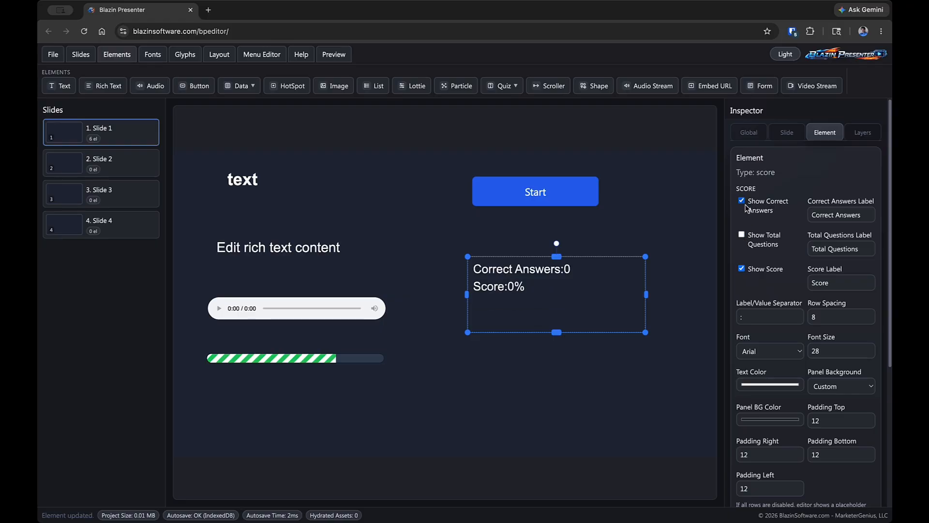
pyautogui.click(742, 202)
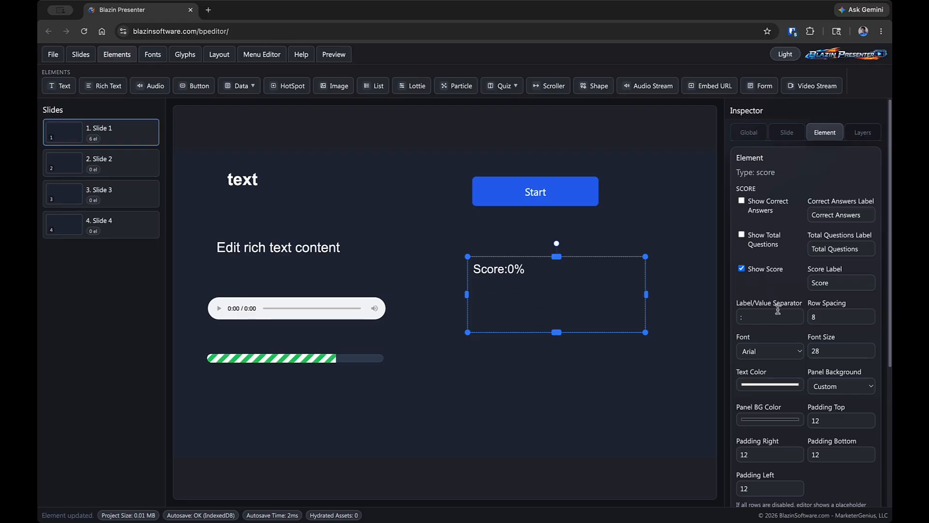
pyautogui.doubleClick(818, 283)
pyautogui.write('Corre')
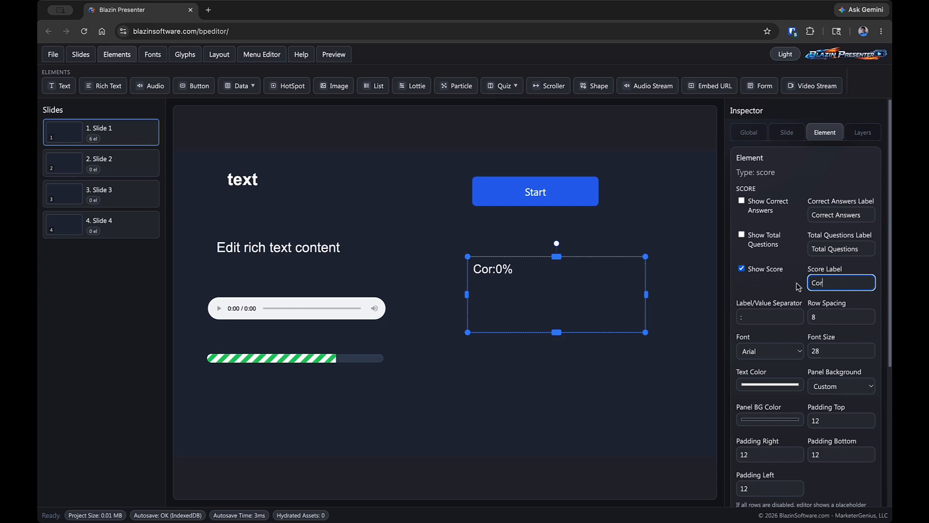
pyautogui.write('ct')
pyautogui.press('BackSpace')
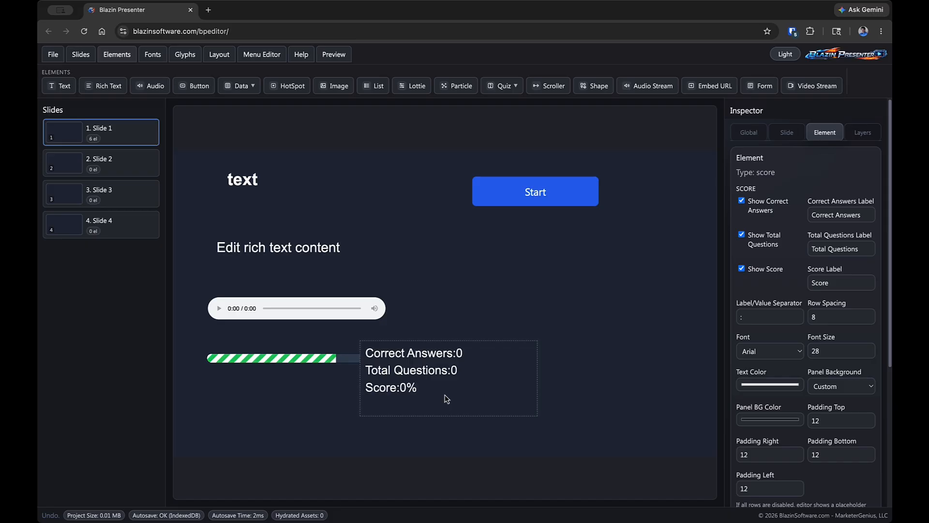
# Step: Move the score element beneath the progress bar and add a timer element beneath the Start button
pyautogui.moveTo(444, 393); pyautogui.dragTo(302, 435)
pyautogui.click(239, 86)
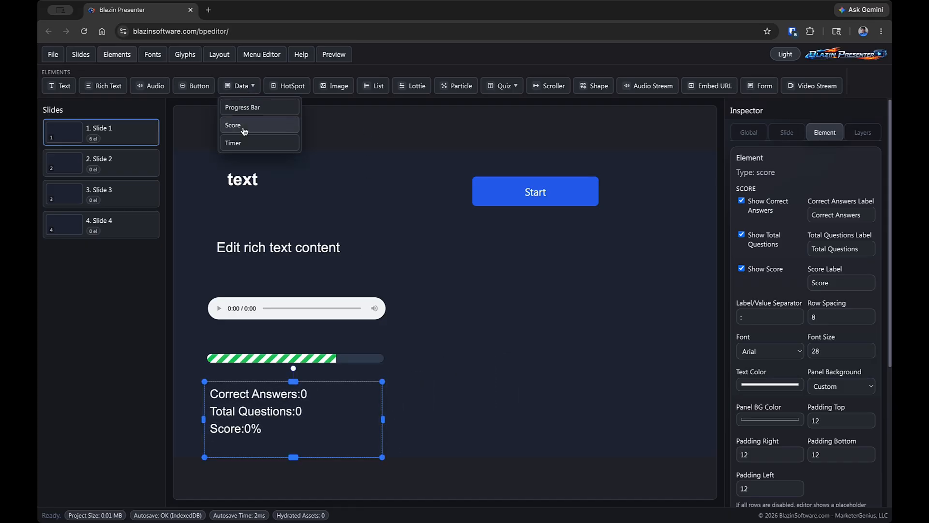
pyautogui.click(240, 143)
pyautogui.moveTo(347, 268); pyautogui.dragTo(548, 261)
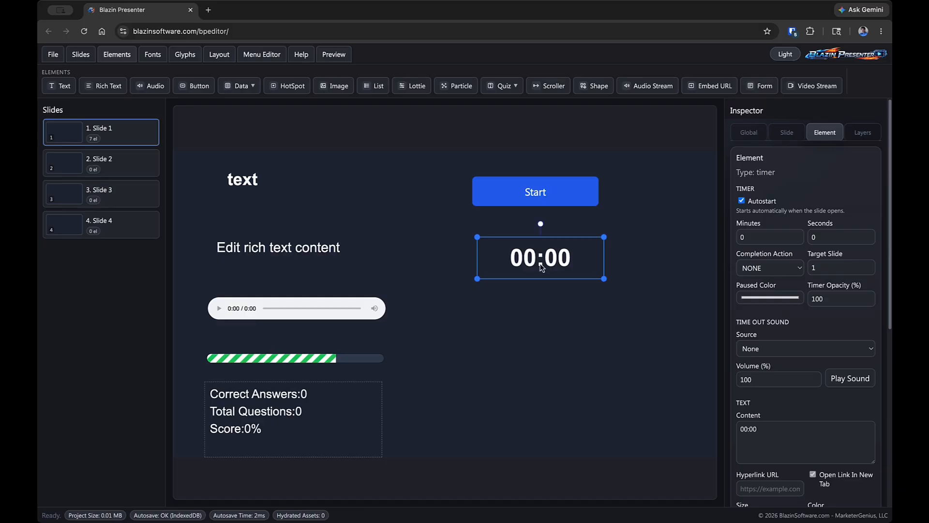
# Step: Review the timer's completion action choices, time-out sound and text settings, nudging the timer slightly beneath the Start button
pyautogui.click(766, 271)
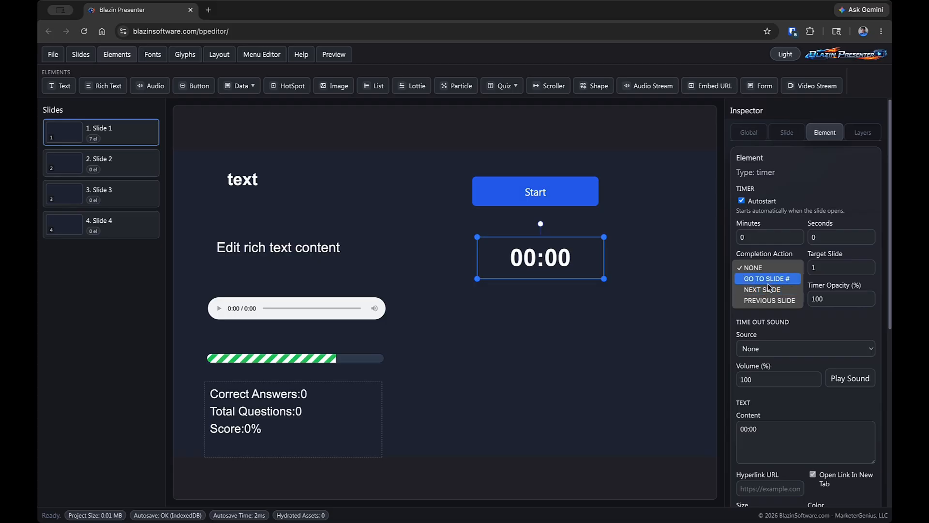
pyautogui.click(544, 328)
pyautogui.moveTo(539, 274); pyautogui.dragTo(535, 272)
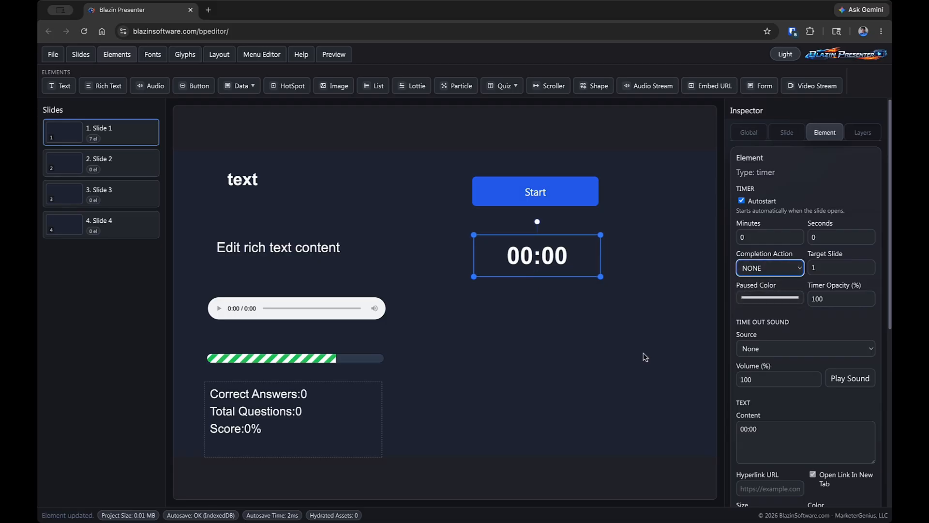
pyautogui.scroll(-3, 778, 375)
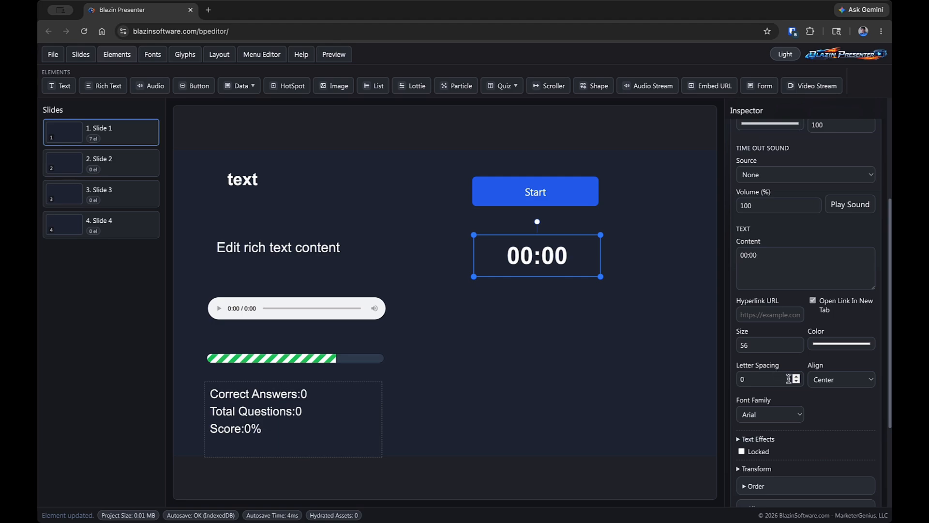
pyautogui.scroll(3, 788, 387)
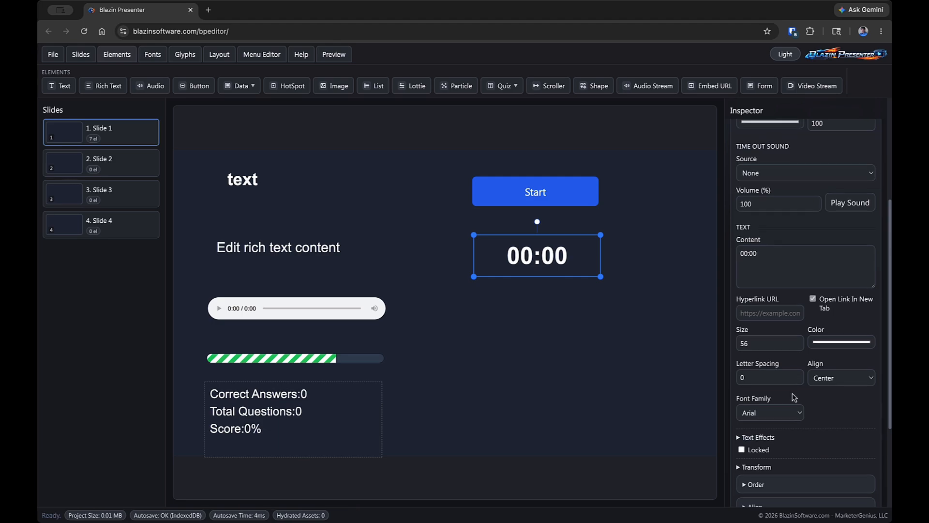
pyautogui.click(618, 352)
pyautogui.click(520, 260)
pyautogui.moveTo(528, 263); pyautogui.dragTo(523, 259)
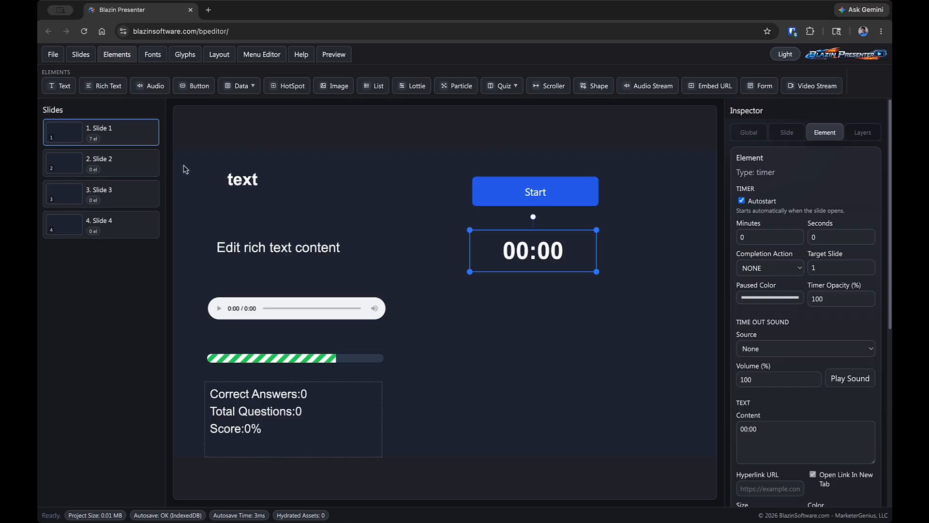
# Step: Move the Start button and the timer higher on the slide to free space beneath them
pyautogui.click(243, 88)
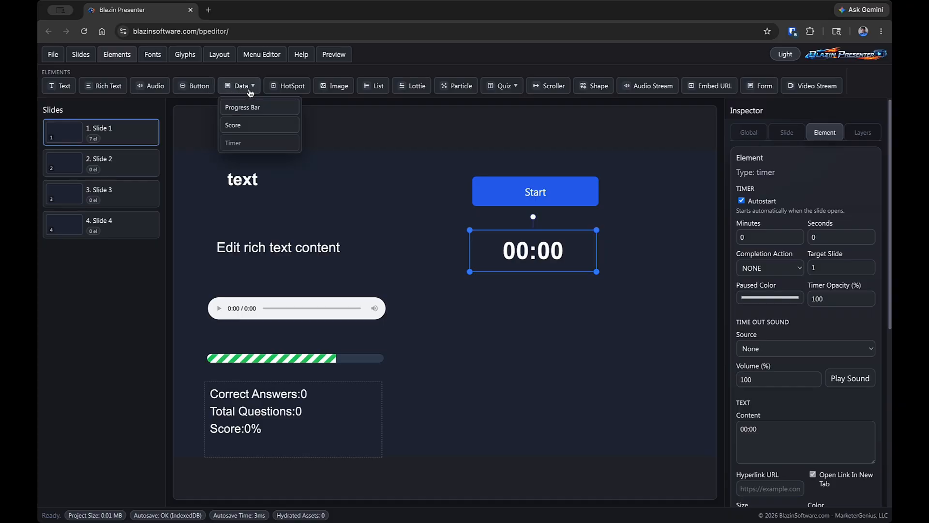
pyautogui.click(349, 119)
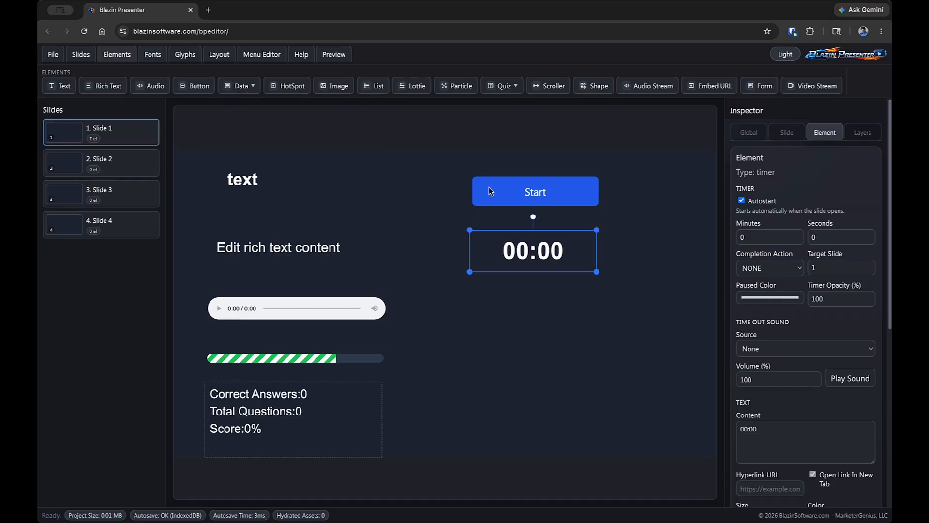
pyautogui.moveTo(488, 190); pyautogui.dragTo(487, 175)
pyautogui.moveTo(534, 260); pyautogui.dragTo(539, 236)
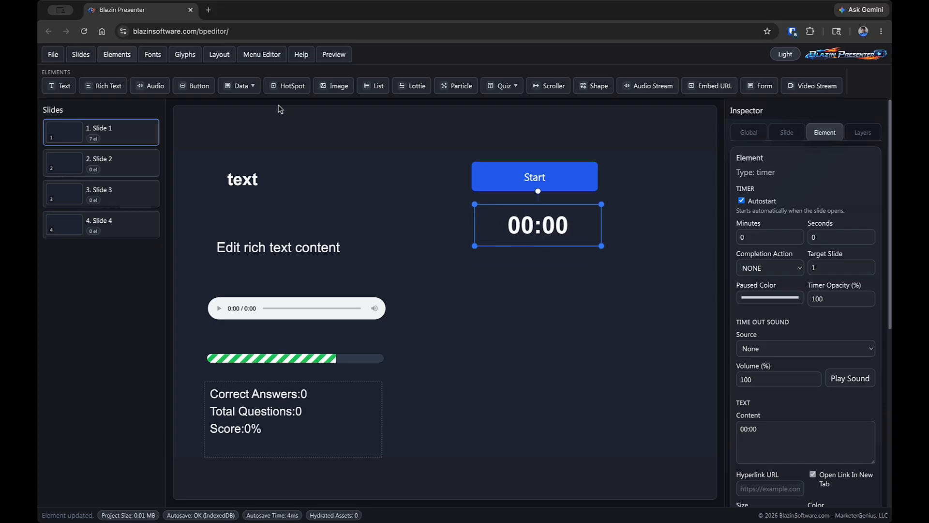
# Step: Add a hotspot, enlarge it into a wide rectangle and place it beneath the timer
pyautogui.click(290, 86)
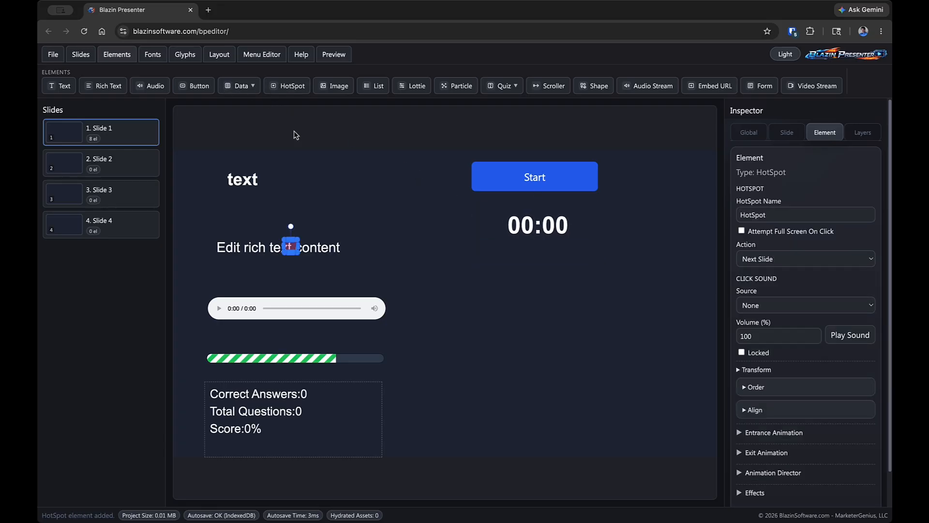
pyautogui.moveTo(294, 252); pyautogui.dragTo(559, 326)
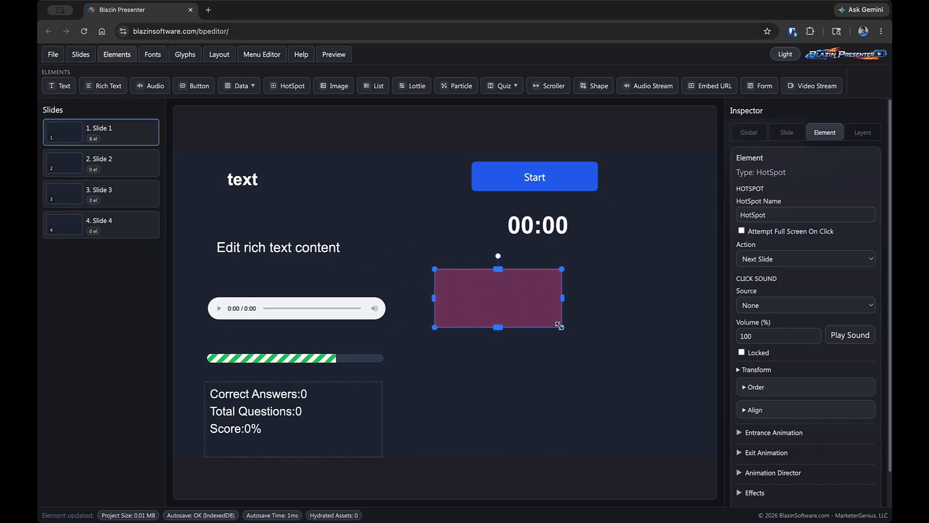
pyautogui.moveTo(506, 312); pyautogui.dragTo(261, 216)
pyautogui.moveTo(264, 278); pyautogui.dragTo(516, 308)
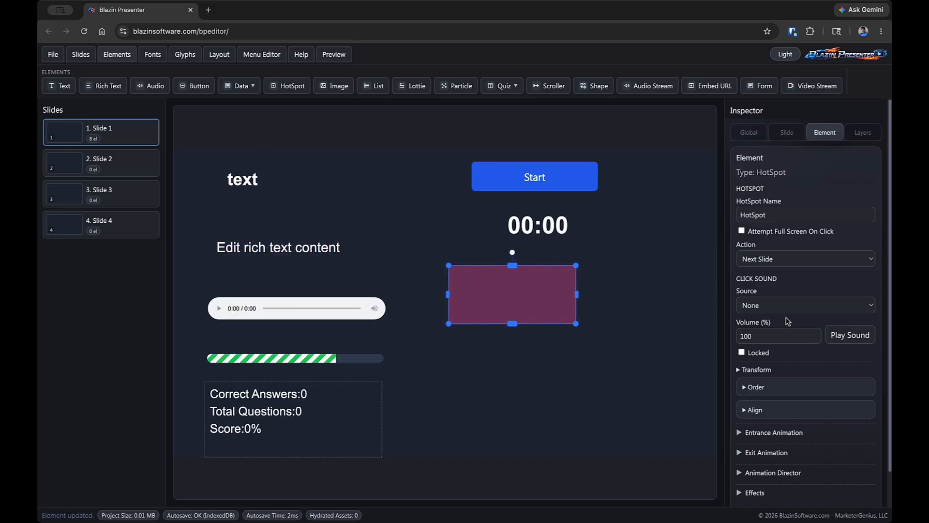
# Step: Place the hotspot over the score element, keep its Next Slide action and enable the full-screen attempt on click
pyautogui.click(797, 261)
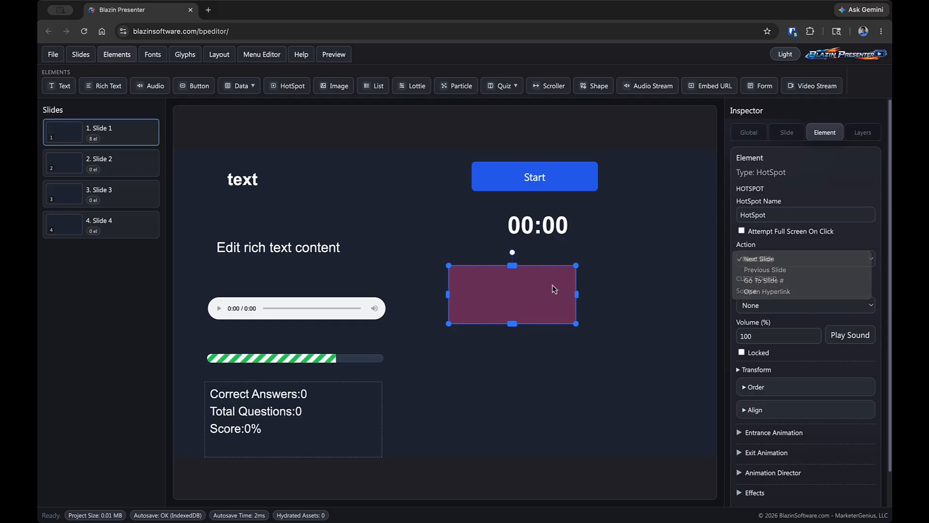
pyautogui.click(588, 290)
pyautogui.moveTo(529, 298); pyautogui.dragTo(300, 419)
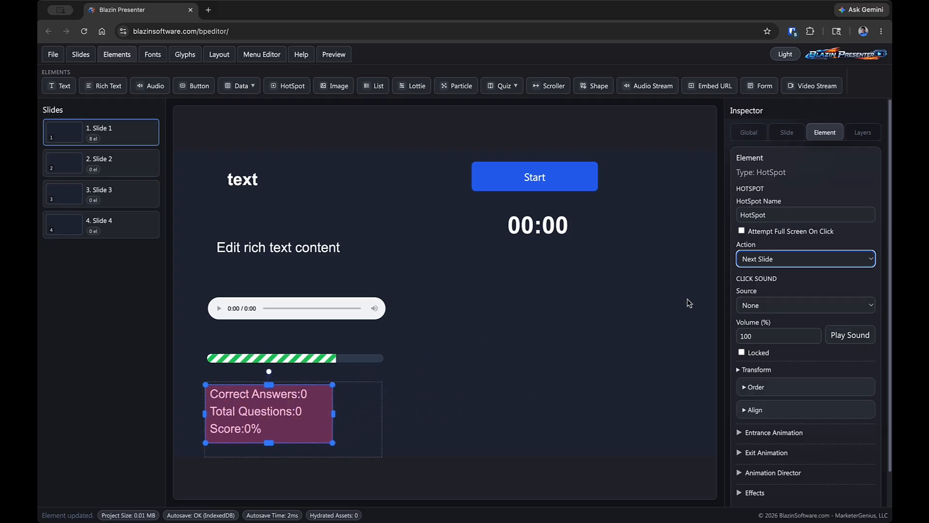
pyautogui.click(742, 231)
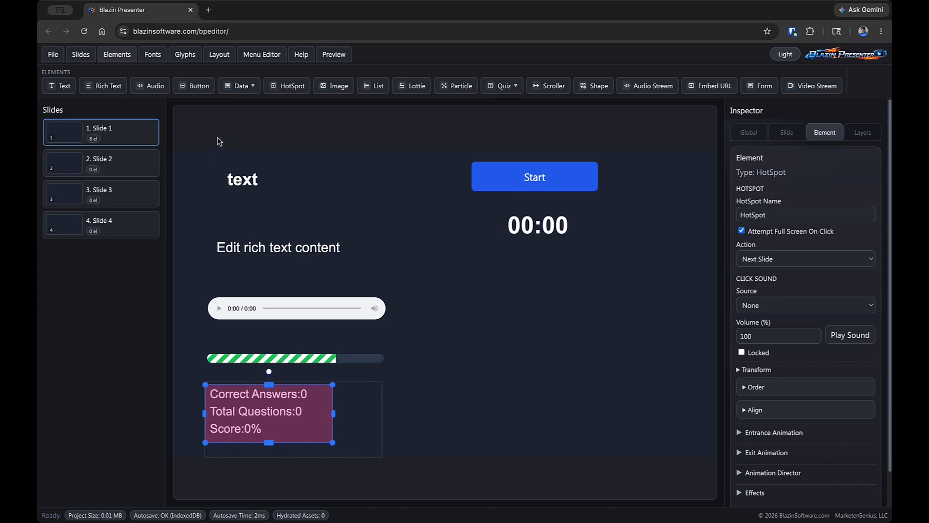
# Step: Preview the current slide, test the hotspot over the score, go back one slide and close the preview
pyautogui.rightClick(411, 183)
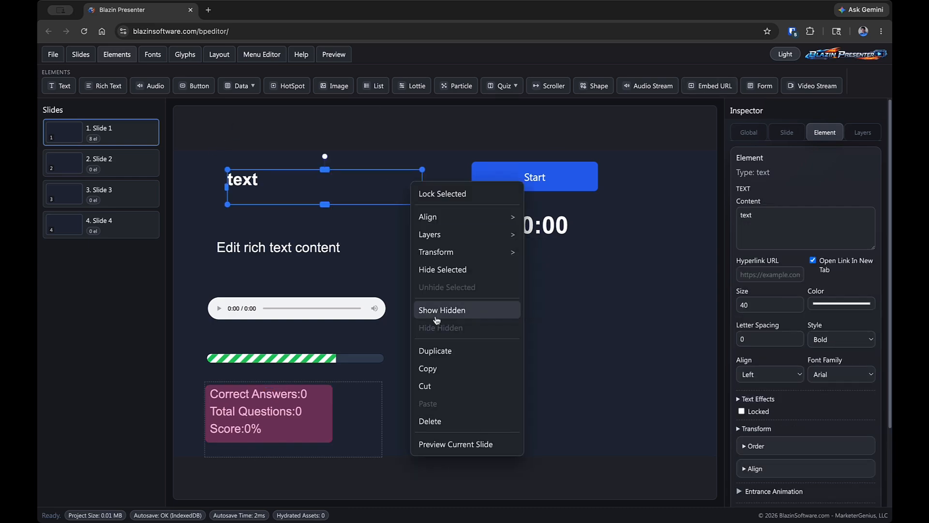
pyautogui.click(467, 443)
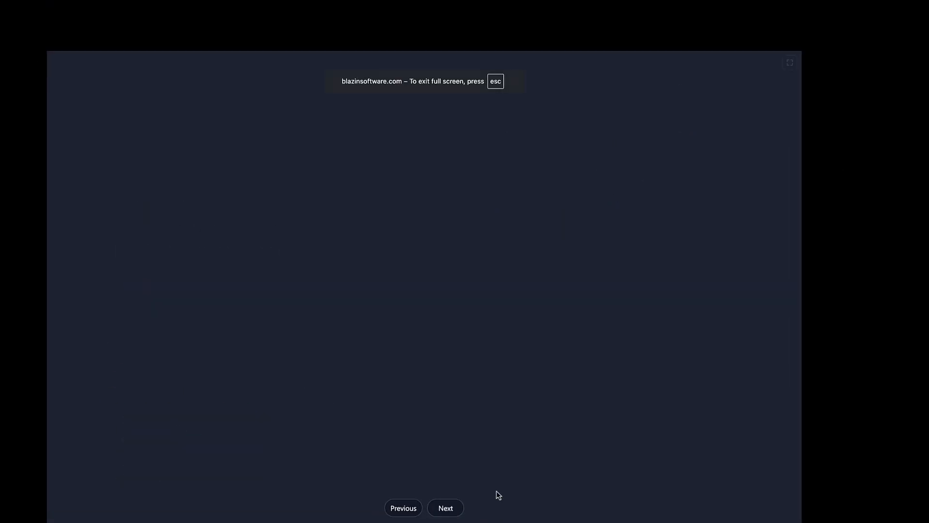
pyautogui.click(453, 506)
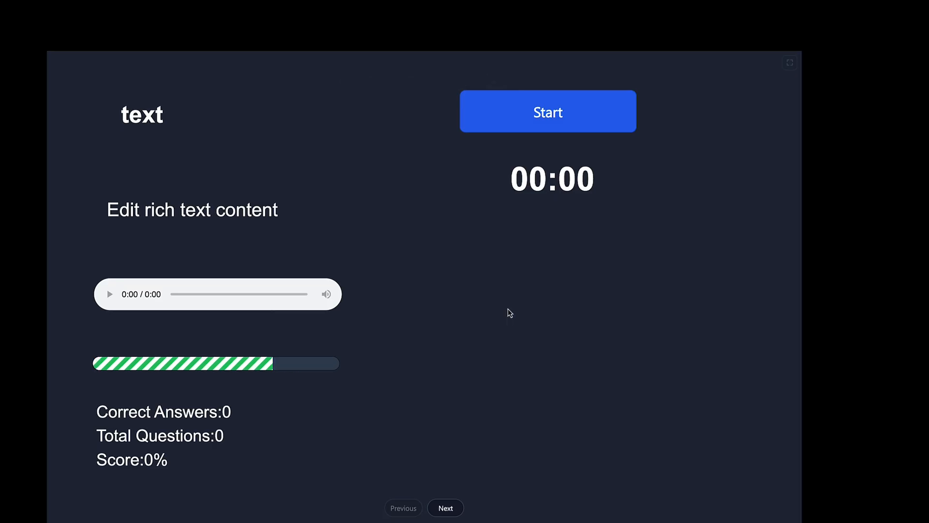
pyautogui.press('Escape')
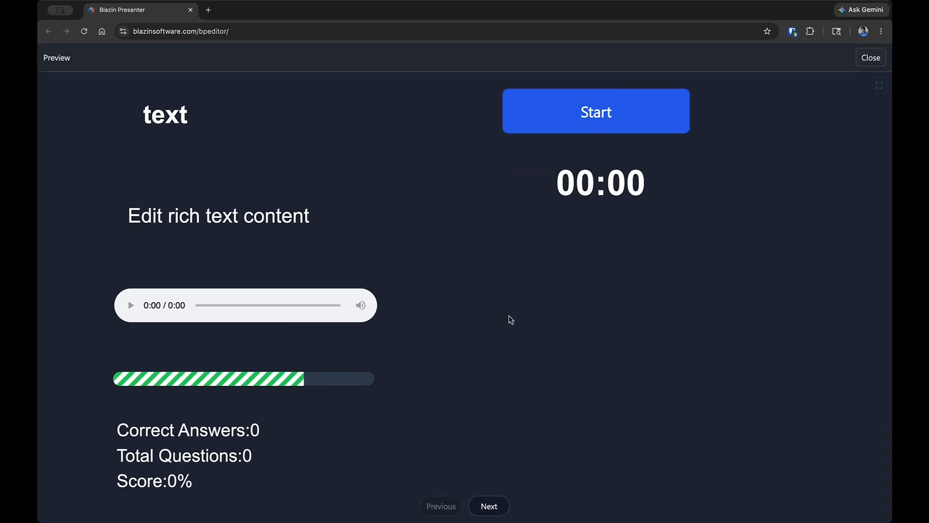
pyautogui.click(871, 58)
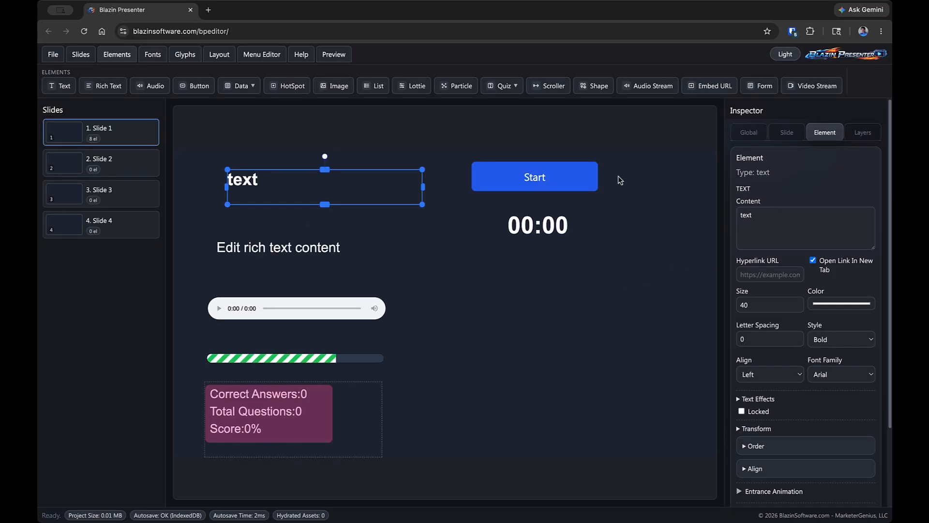
pyautogui.rightClick(668, 172)
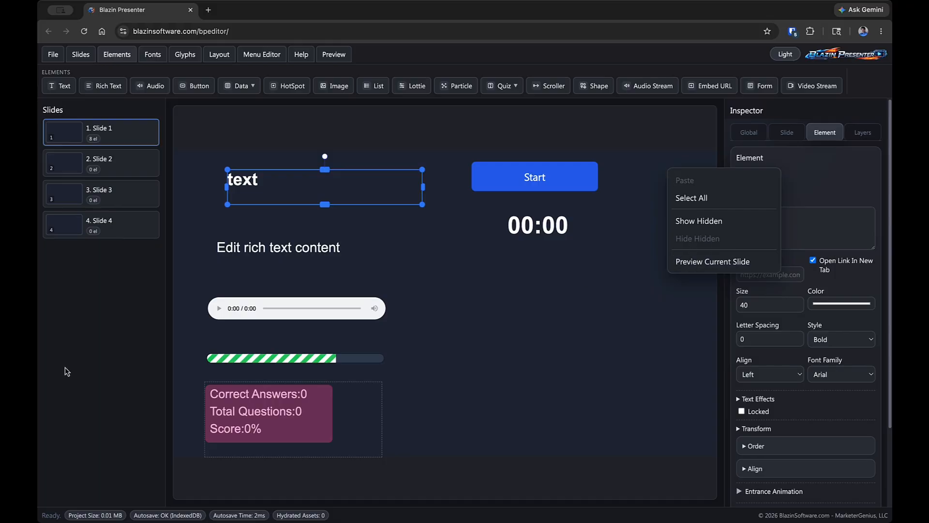
pyautogui.rightClick(115, 320)
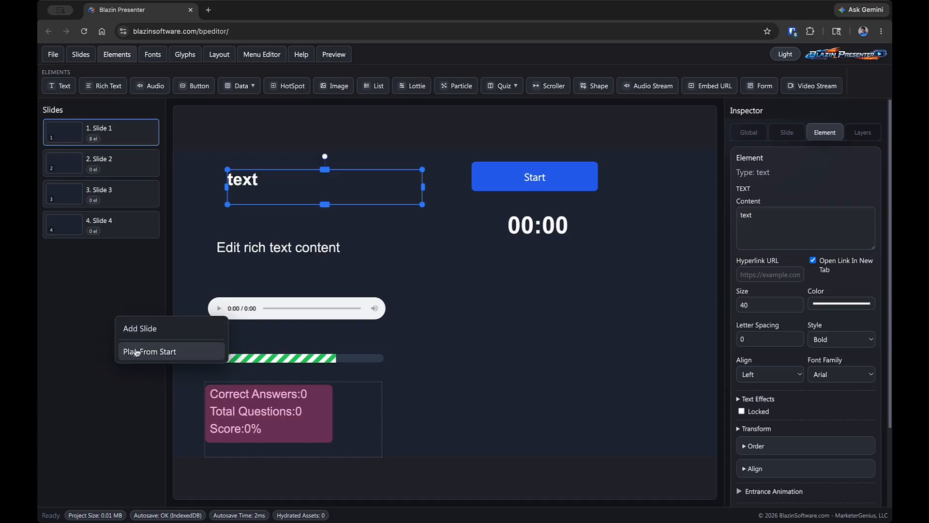
pyautogui.click(385, 394)
pyautogui.click(356, 405)
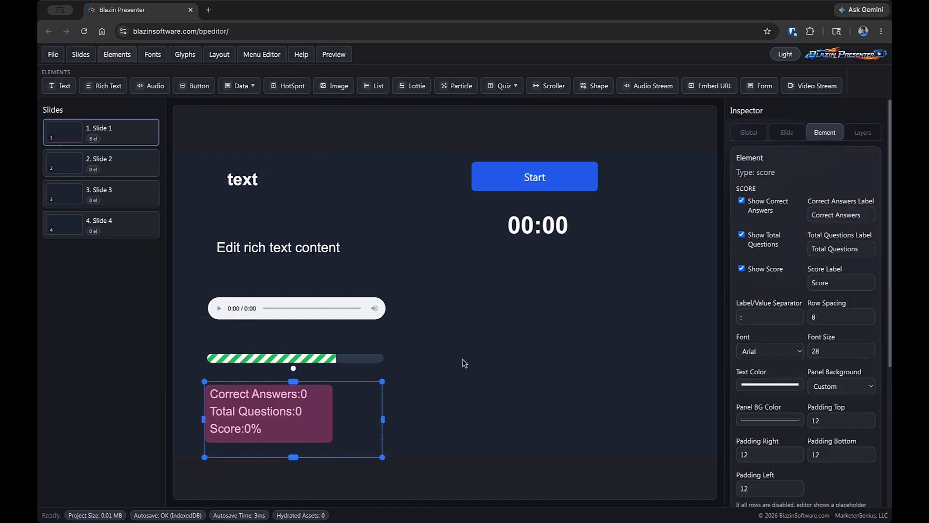
pyautogui.rightClick(541, 326)
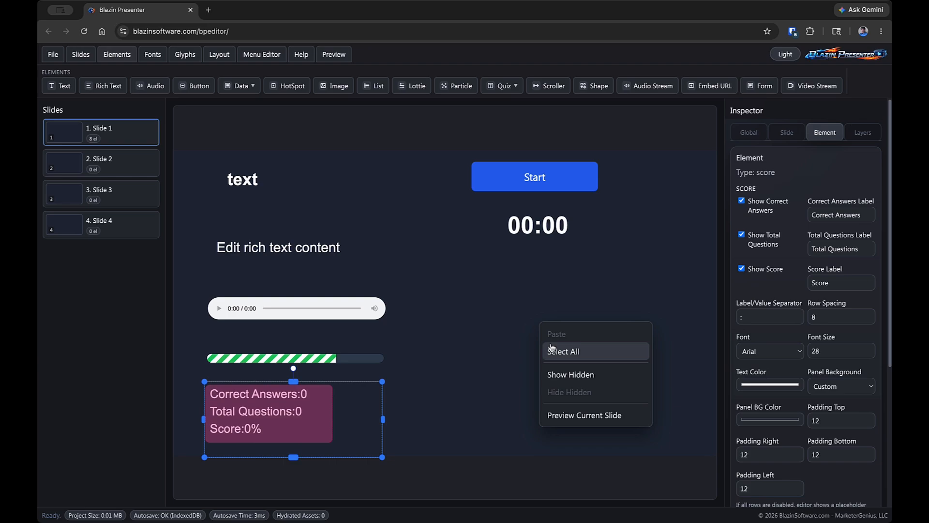
pyautogui.click(593, 296)
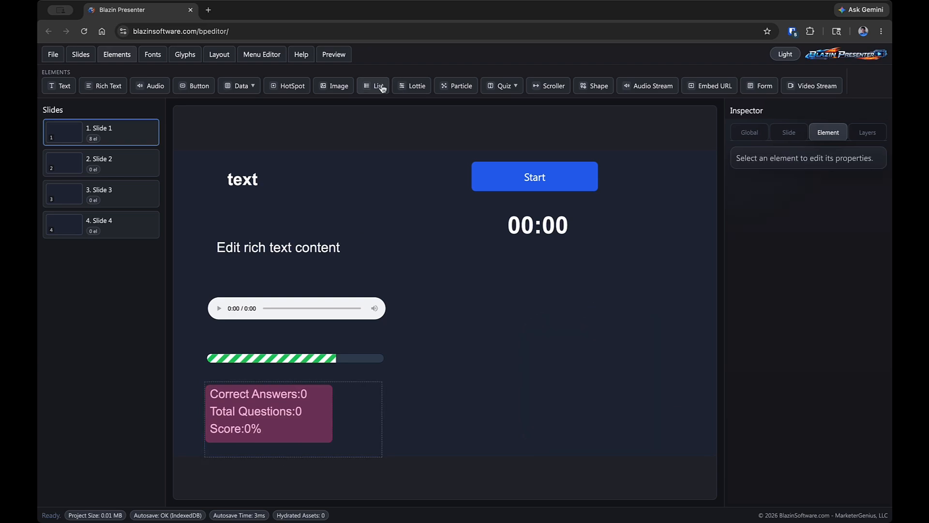
# Step: Add an image element beneath the timer and shrink its placeholder to about the Start button's width
pyautogui.click(334, 86)
pyautogui.moveTo(444, 245); pyautogui.dragTo(606, 304)
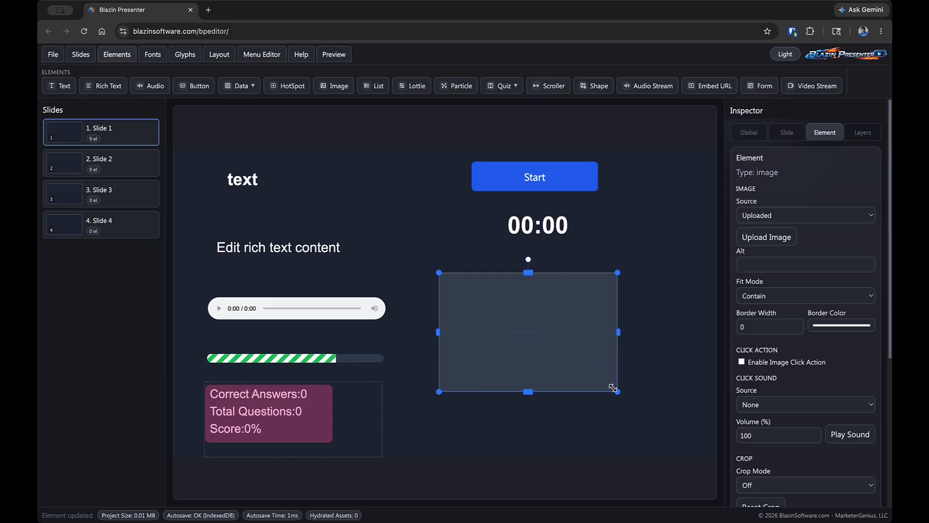
pyautogui.moveTo(613, 388); pyautogui.dragTo(580, 353)
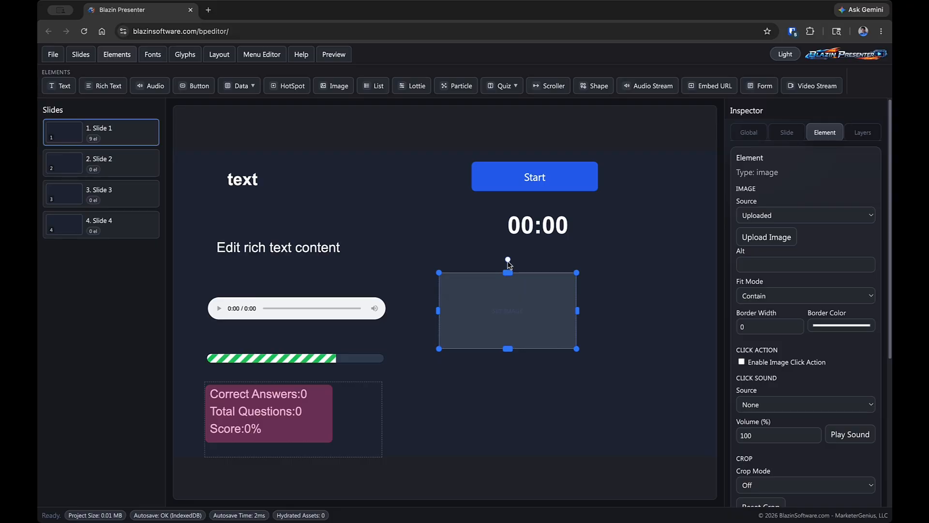
# Step: Rotate the image placeholder and the Start button counterclockwise, tilting the button only slightly
pyautogui.moveTo(508, 260); pyautogui.dragTo(487, 264)
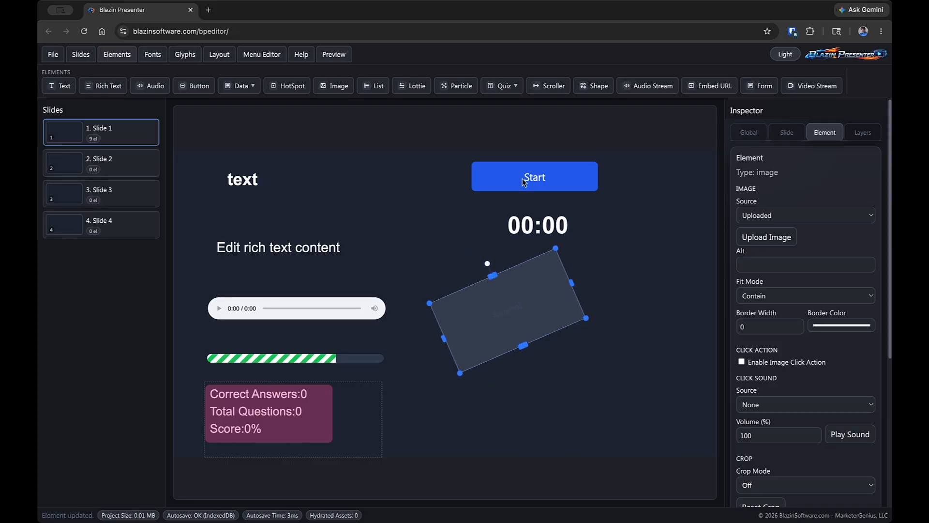
pyautogui.click(525, 180)
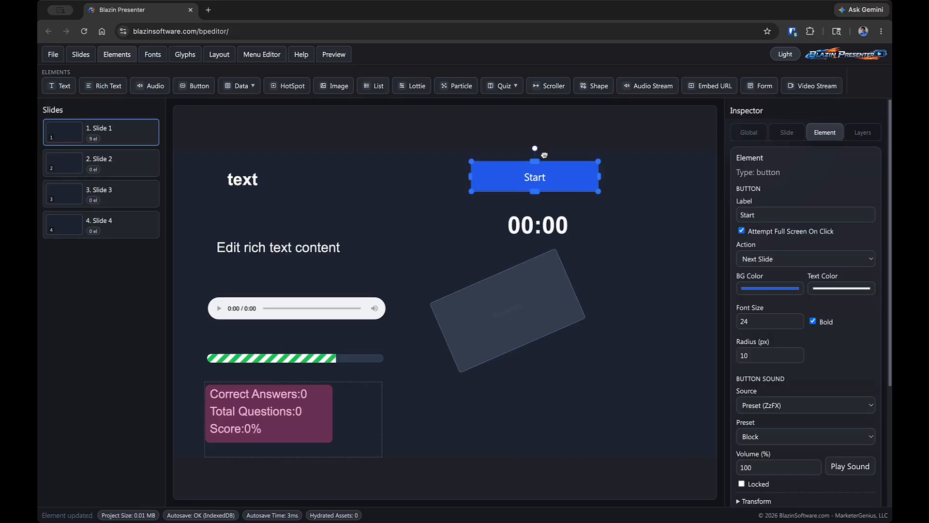
pyautogui.moveTo(544, 155); pyautogui.dragTo(532, 149)
# Step: Reset the transform of the tilted image placeholder
pyautogui.click(534, 264)
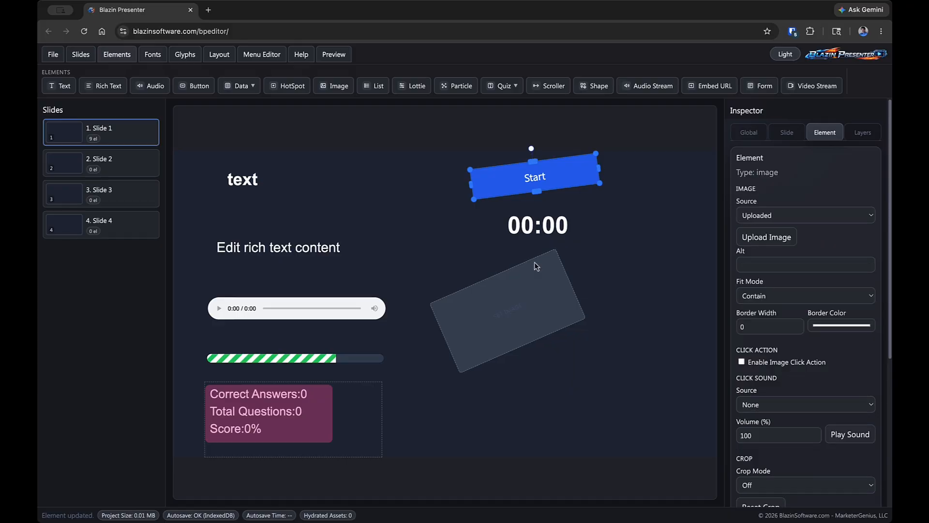
pyautogui.rightClick(542, 286)
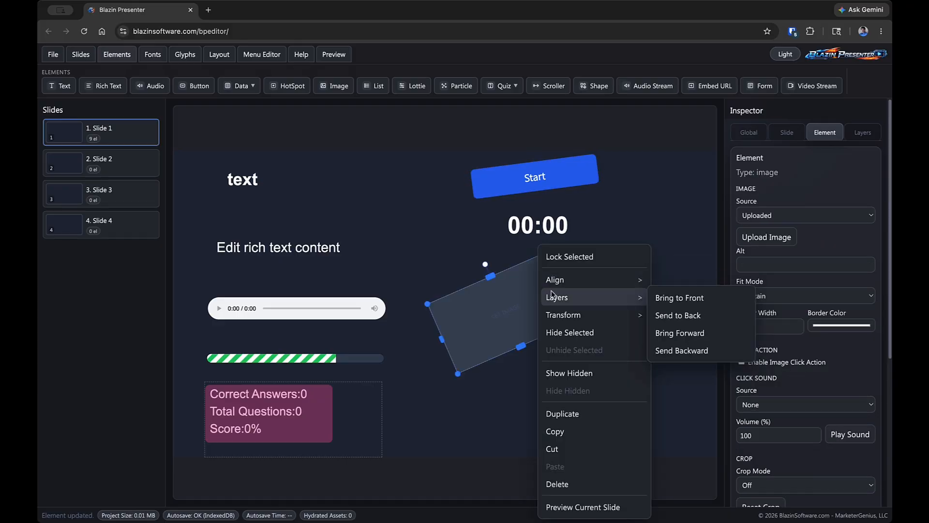
pyautogui.moveTo(560, 316)
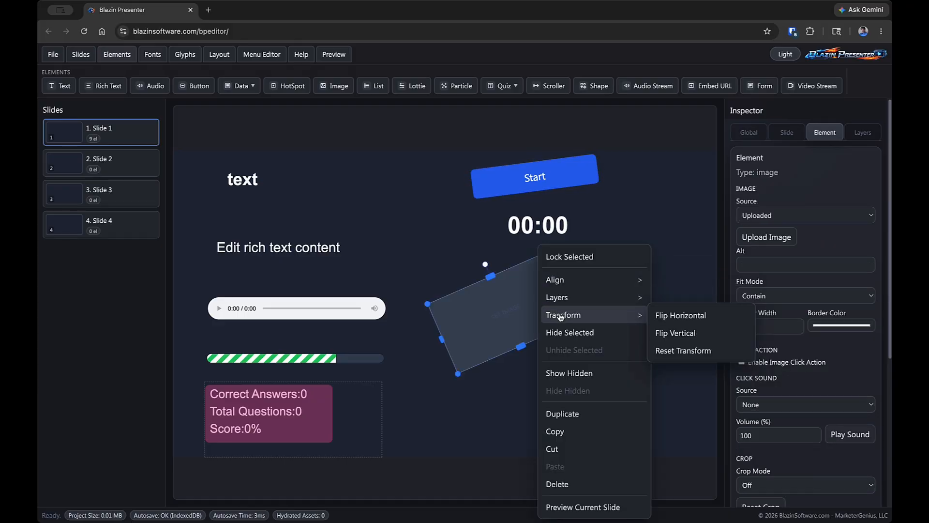
pyautogui.click(680, 351)
# Step: Align the tilted Start button to the slide's horizontal center
pyautogui.rightClick(551, 181)
pyautogui.moveTo(603, 251)
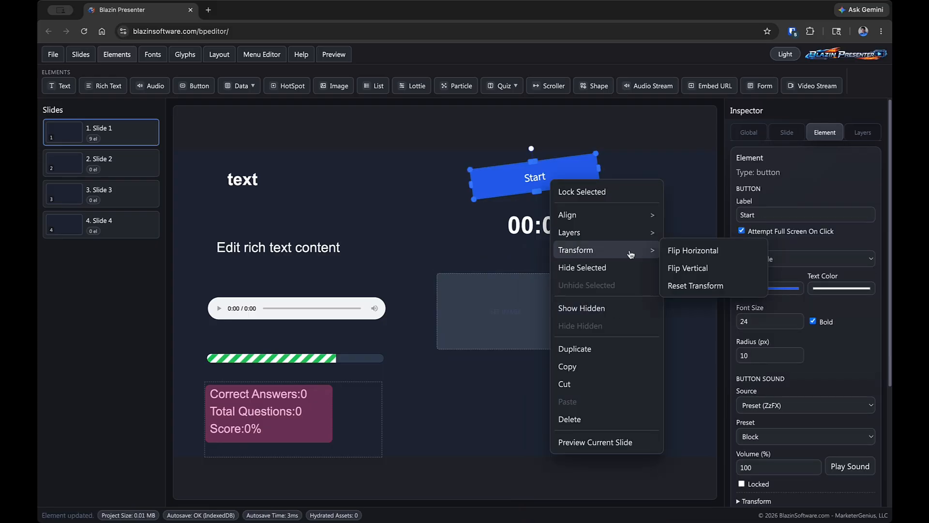
pyautogui.moveTo(641, 236)
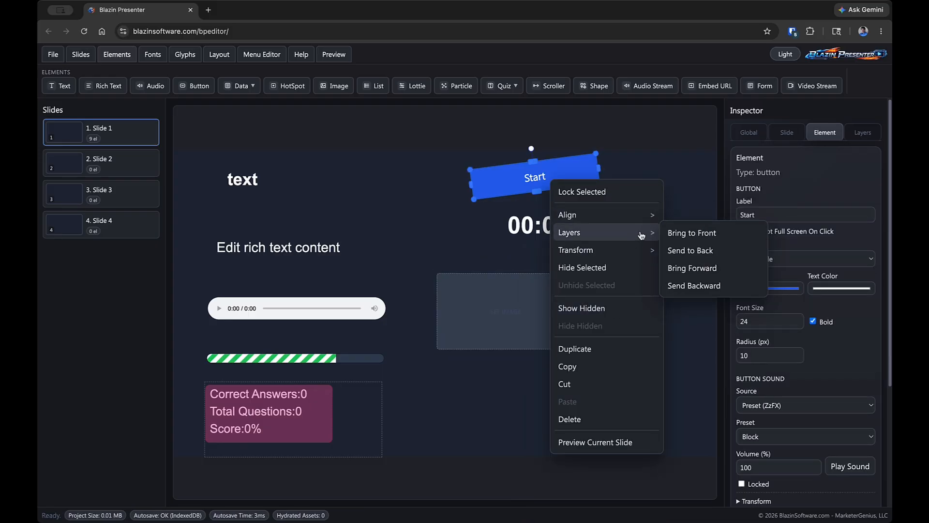
pyautogui.moveTo(627, 217)
pyautogui.click(673, 230)
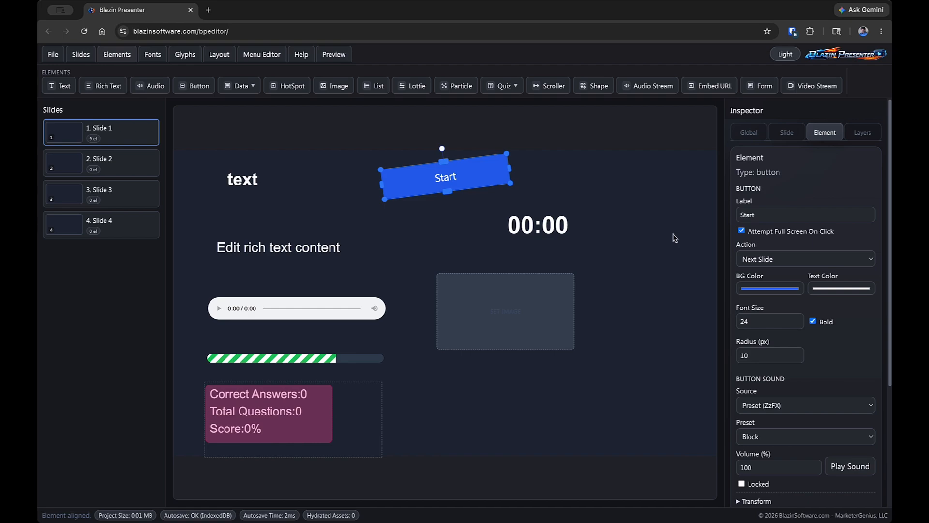
# Step: Reset the Start button's transform and move the image placeholder slightly up and to the left
pyautogui.rightClick(438, 175)
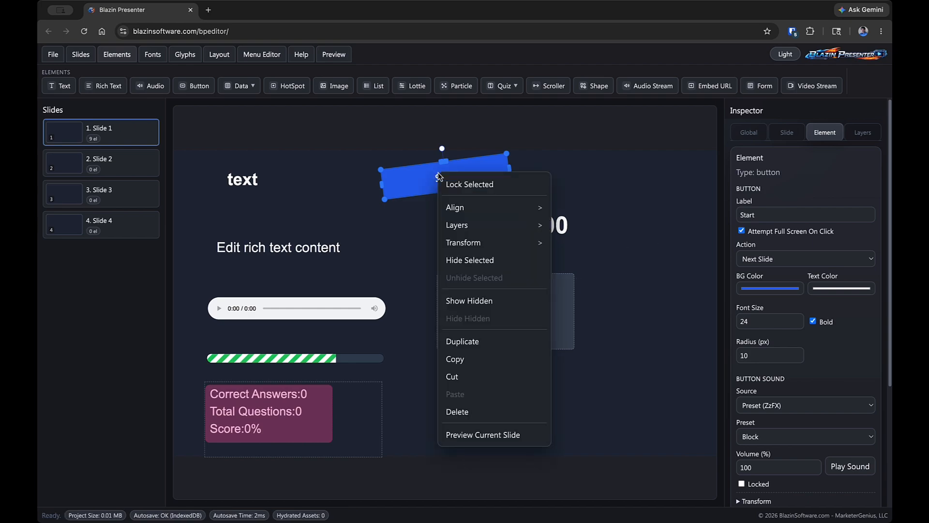
pyautogui.moveTo(469, 240)
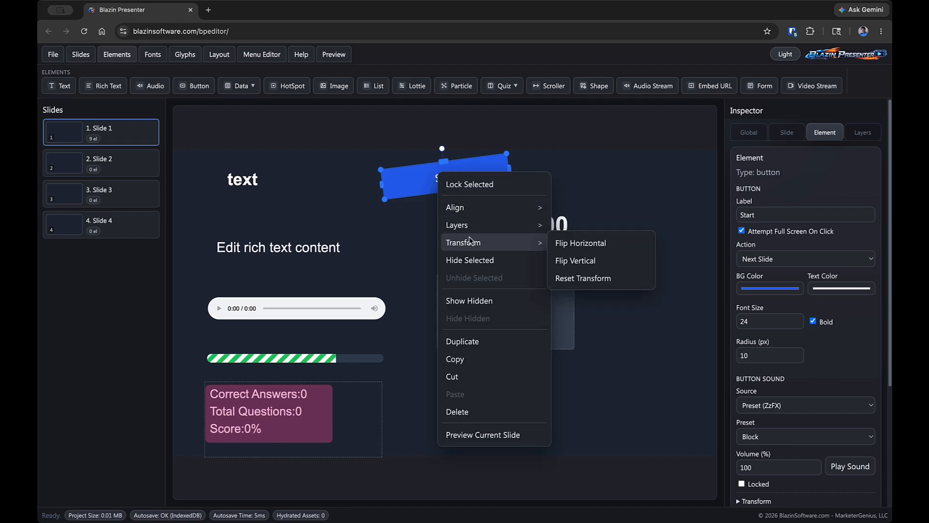
pyautogui.click(566, 277)
pyautogui.moveTo(532, 297); pyautogui.dragTo(507, 284)
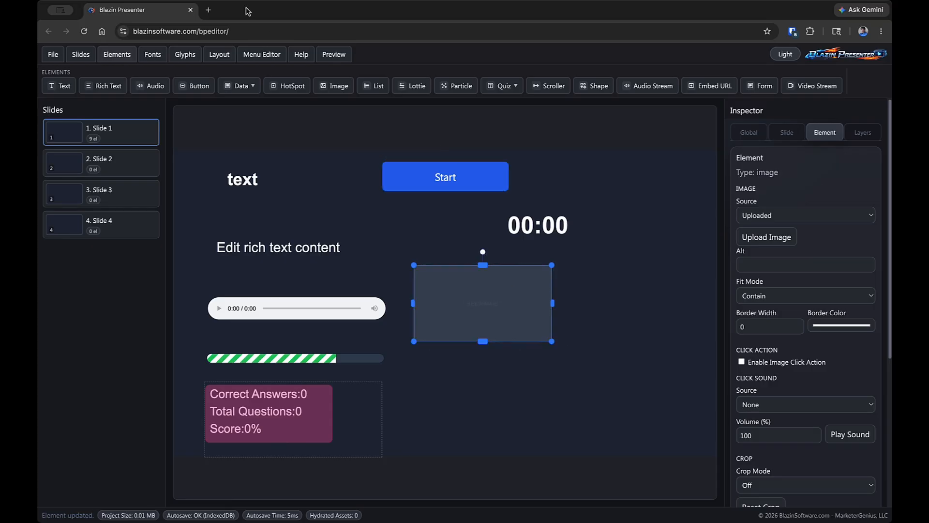
# Step: Add a list element and place it just beneath the image placeholder
pyautogui.click(373, 87)
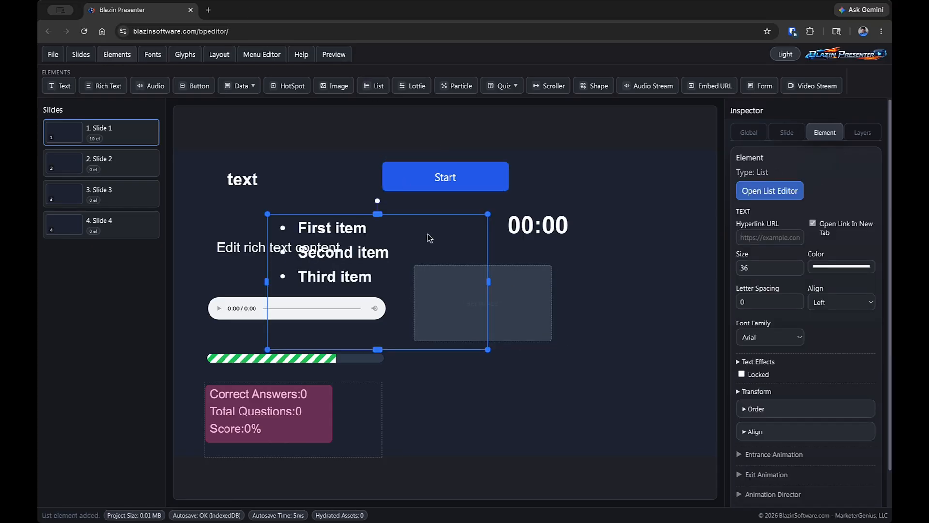
pyautogui.moveTo(315, 231); pyautogui.dragTo(484, 350)
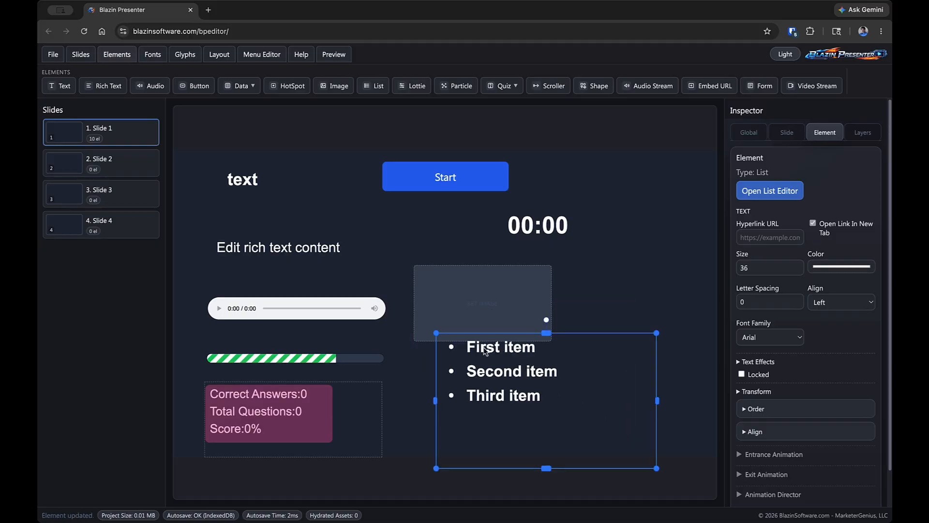
# Step: Review the list's item and bullet settings, and set its line animation to Slide In From Right Impact
pyautogui.click(758, 197)
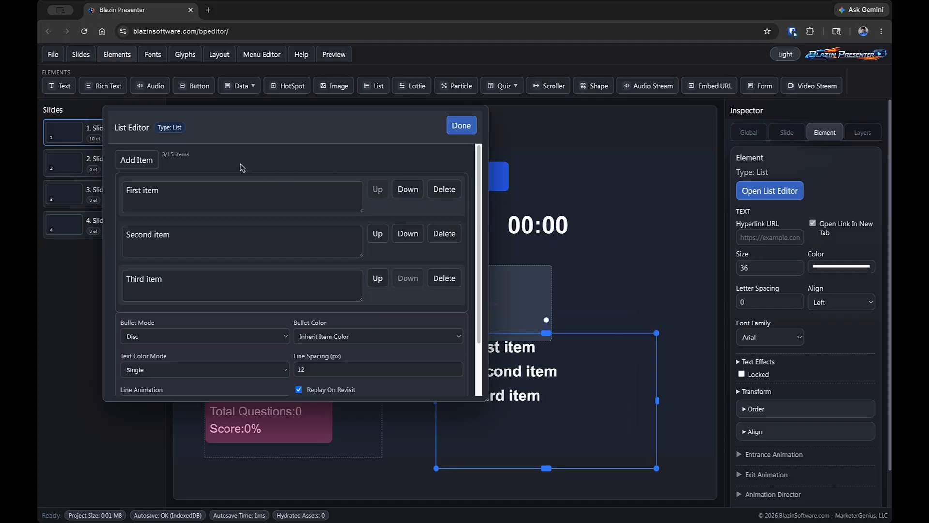
pyautogui.scroll(-2, 297, 186)
pyautogui.scroll(2, 294, 201)
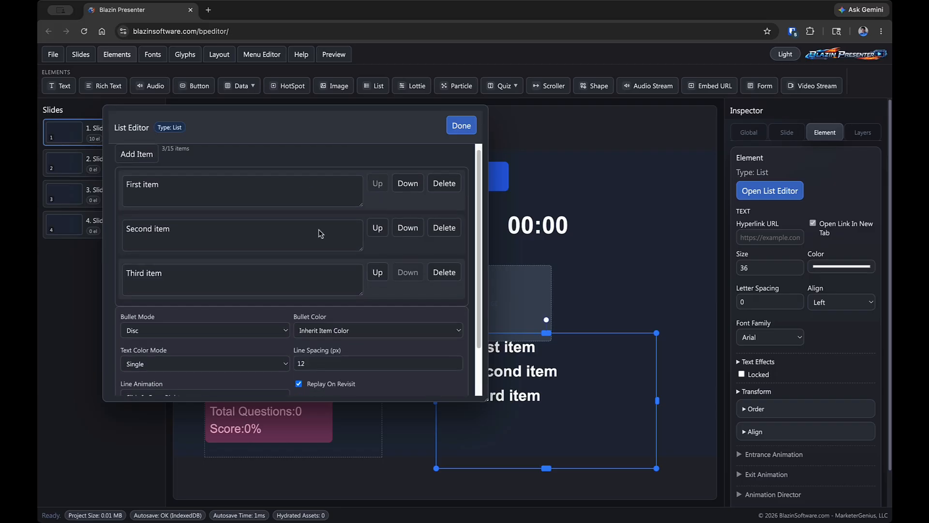
pyautogui.scroll(-2, 309, 218)
pyautogui.scroll(2, 291, 208)
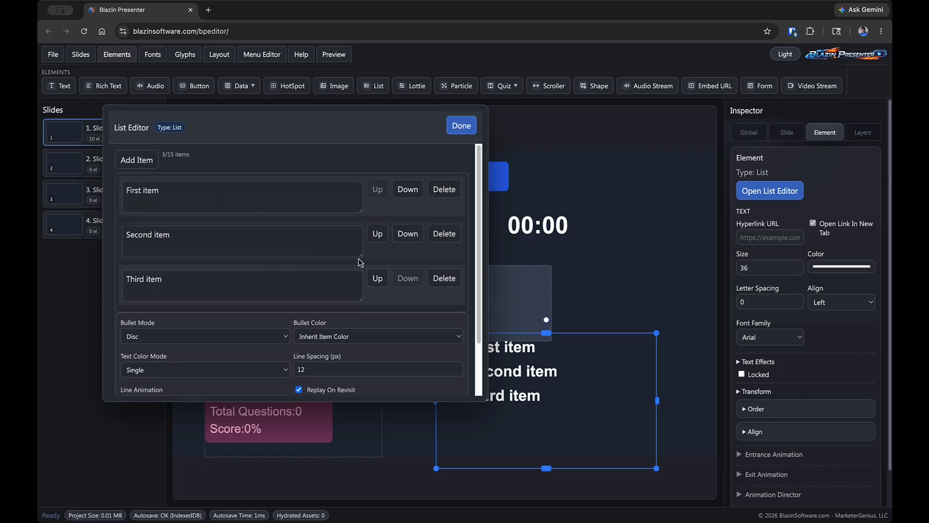
pyautogui.scroll(-2, 248, 263)
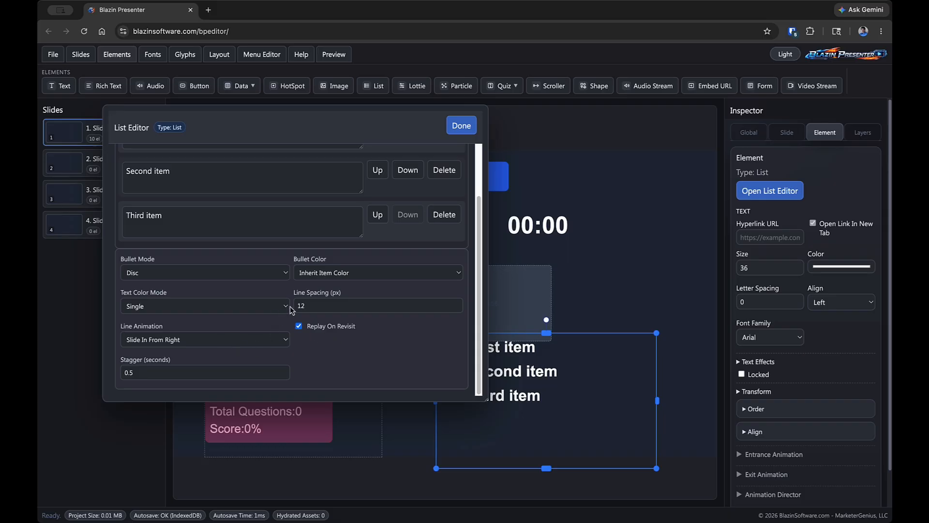
pyautogui.click(261, 338)
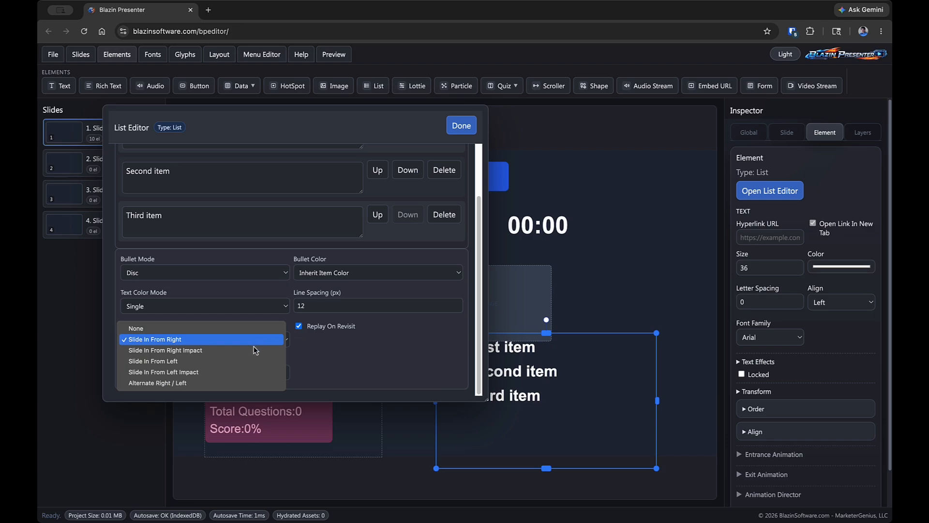
pyautogui.click(256, 350)
pyautogui.click(461, 127)
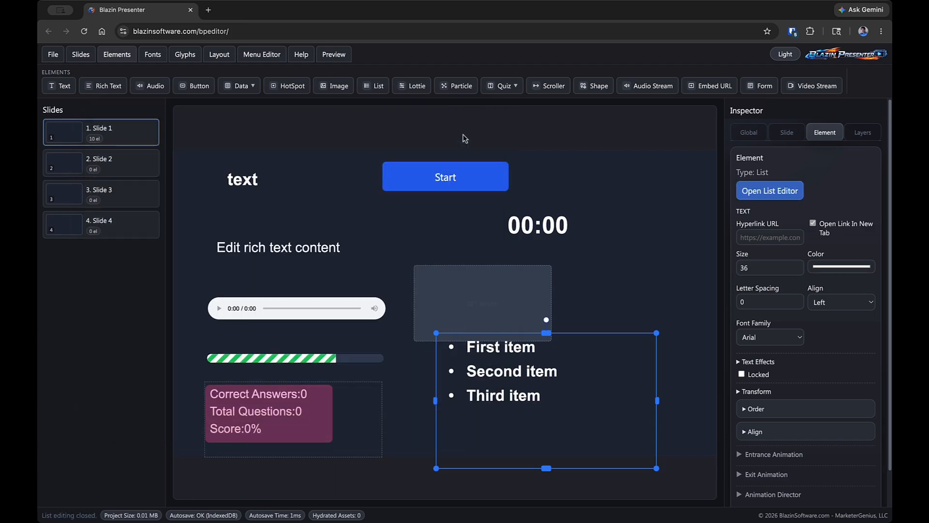
# Step: Preview the current slide to check the list's line animation, and close the preview
pyautogui.rightClick(650, 275)
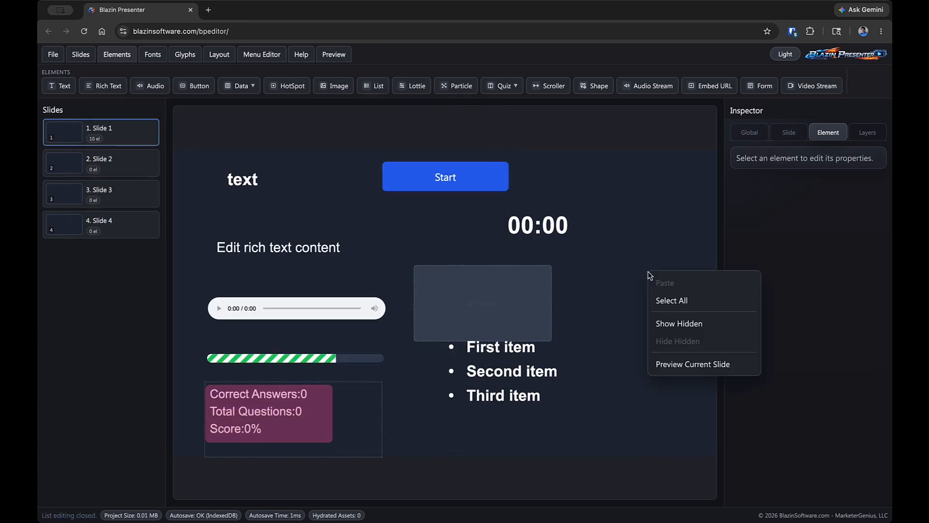
pyautogui.click(672, 363)
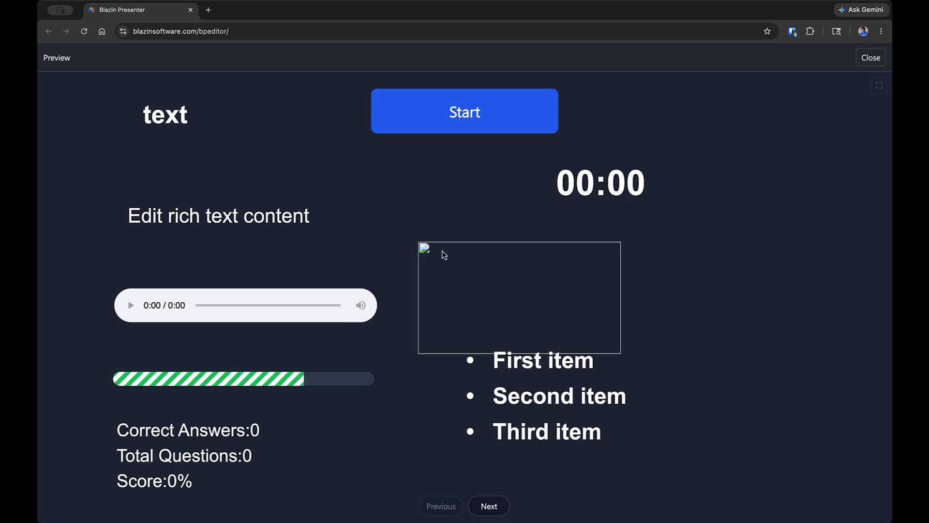
pyautogui.click(867, 61)
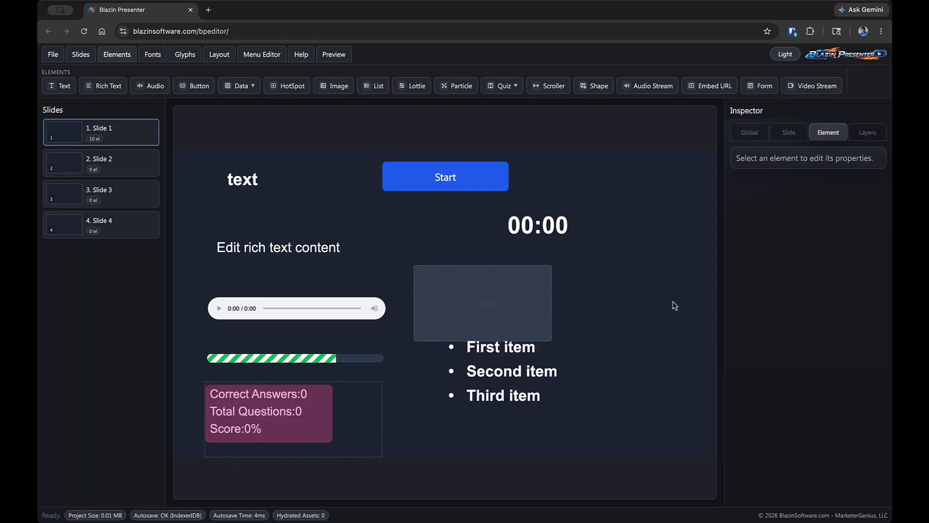
# Step: Move the image placeholder up and left and shift the list left so the two no longer overlap
pyautogui.click(514, 298)
pyautogui.moveTo(496, 295); pyautogui.dragTo(482, 277)
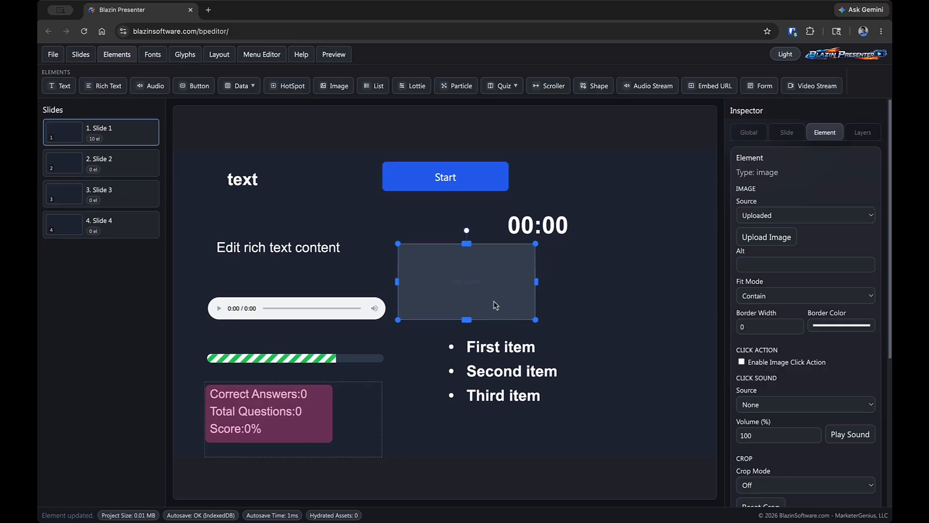
pyautogui.moveTo(500, 380); pyautogui.dragTo(475, 382)
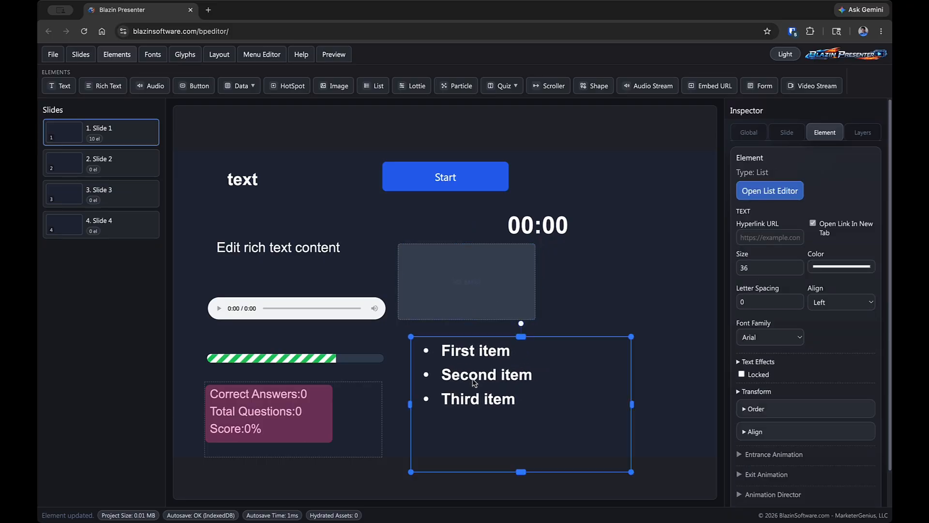
pyautogui.click(613, 244)
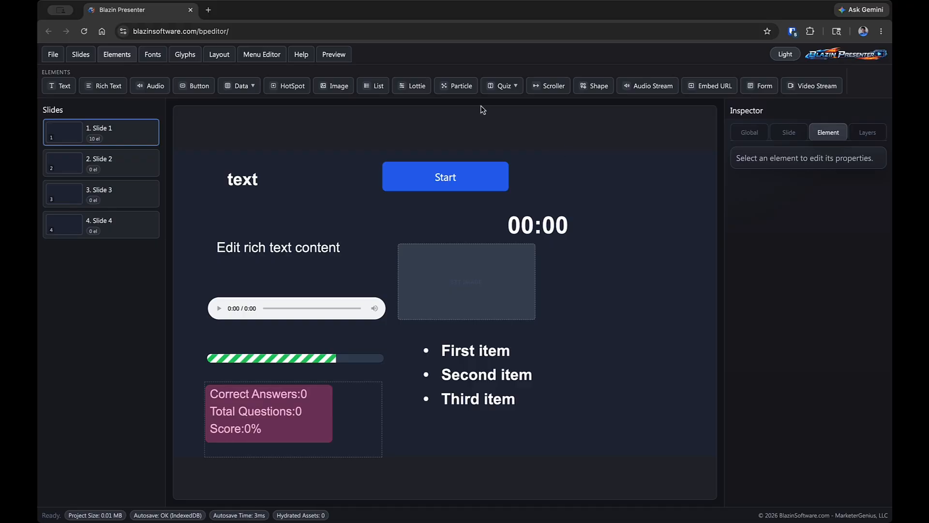
# Step: Add a Lottie animation of a meditating woman, shrink it and place it to the right of the image placeholder and list
pyautogui.click(417, 87)
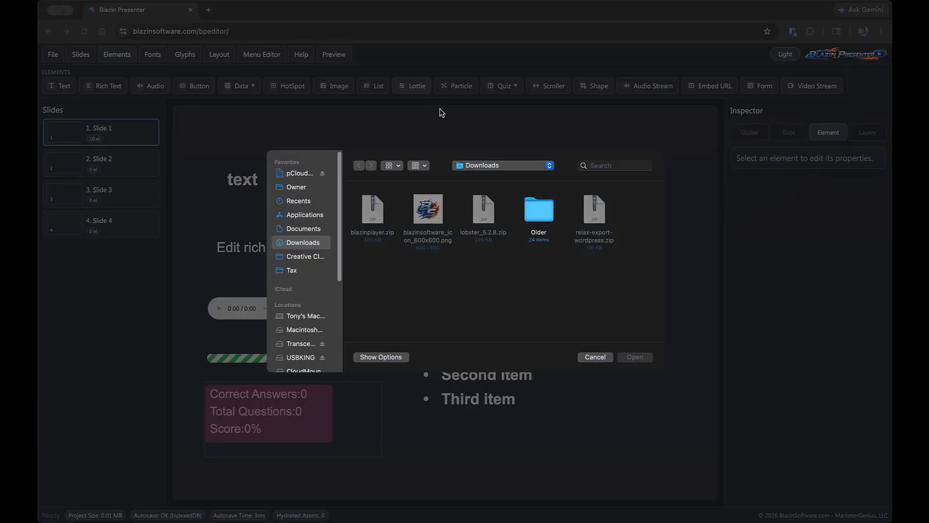
pyautogui.doubleClick(619, 284)
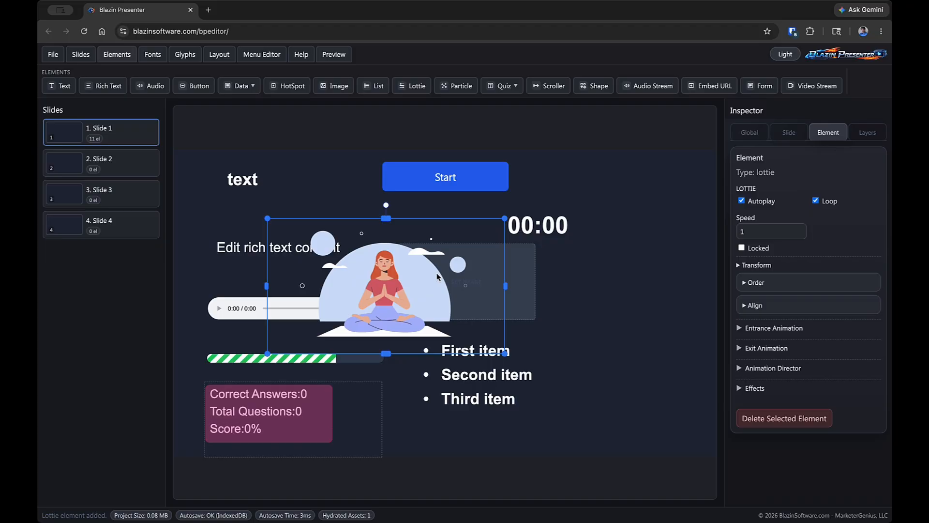
pyautogui.moveTo(430, 284); pyautogui.dragTo(523, 160)
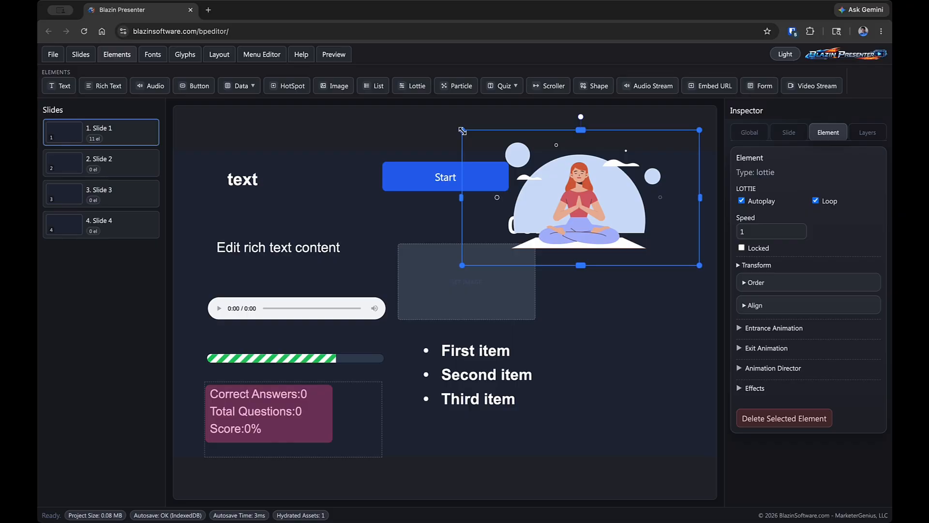
pyautogui.moveTo(462, 131); pyautogui.dragTo(521, 173)
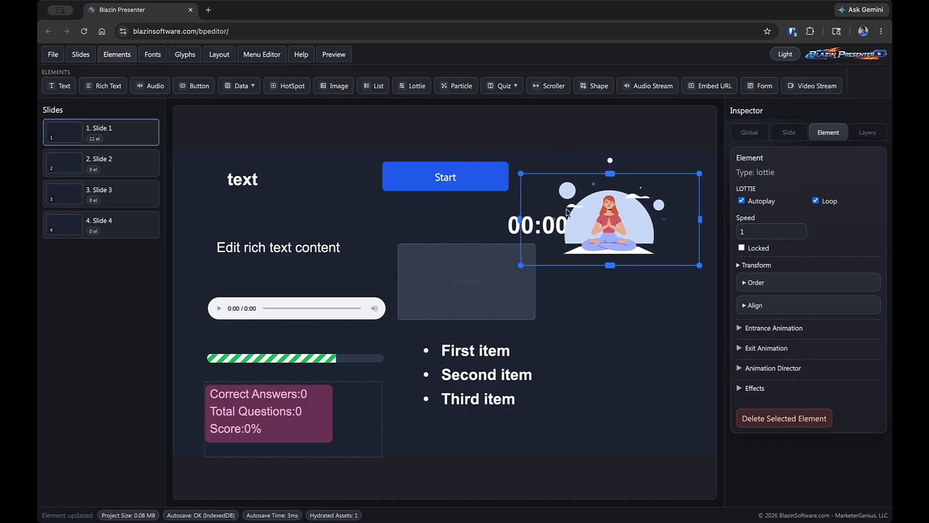
pyautogui.moveTo(585, 229); pyautogui.dragTo(599, 342)
# Step: Preview the current slide to check the Lottie animation, and close the preview
pyautogui.rightClick(644, 237)
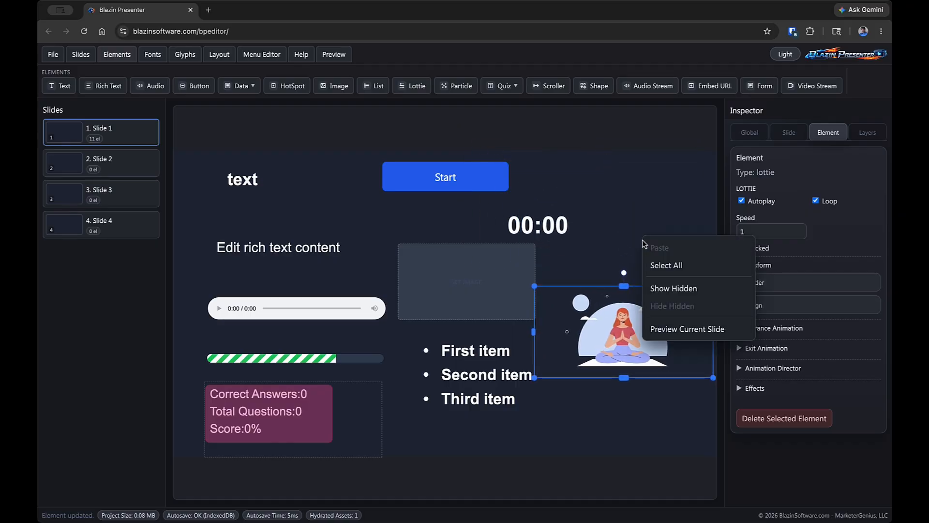
pyautogui.click(693, 331)
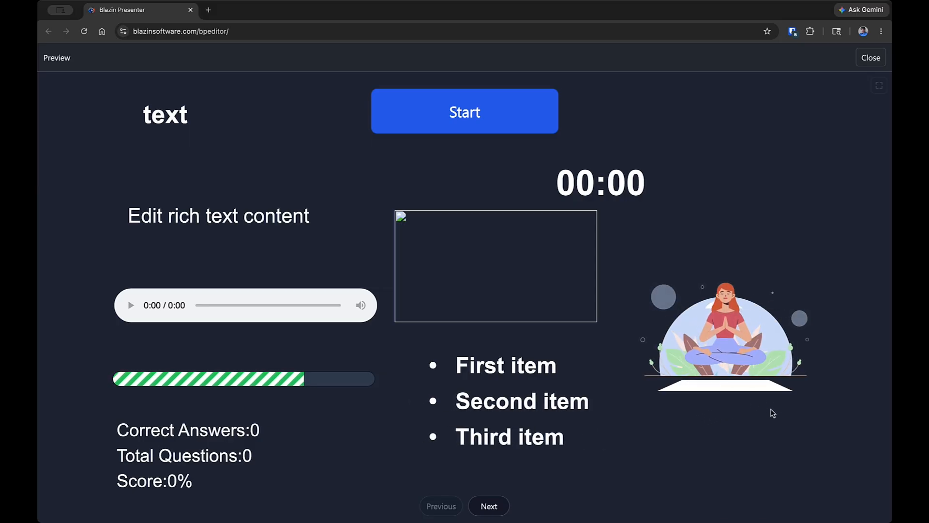
pyautogui.click(870, 62)
# Step: Move the Lottie animation up beside the Start button and place a new particle element beneath it
pyautogui.moveTo(665, 360); pyautogui.dragTo(671, 210)
pyautogui.click(664, 314)
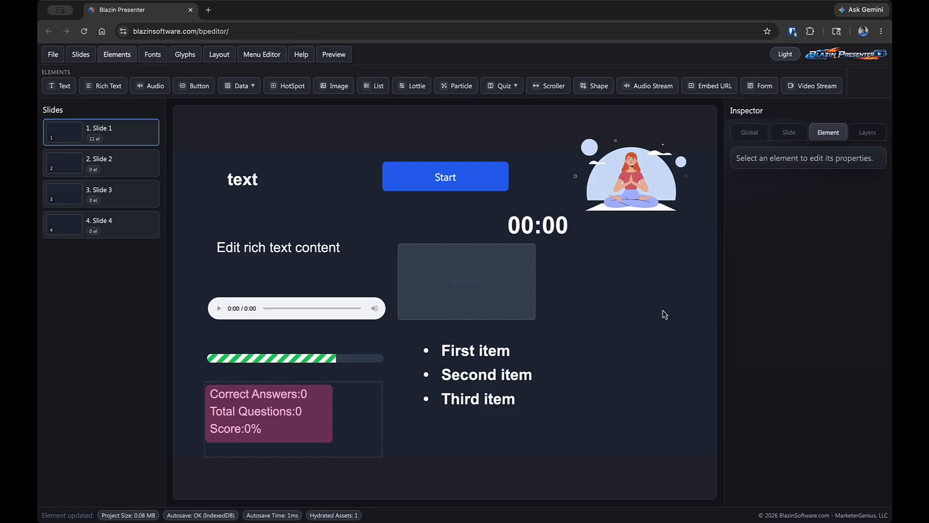
pyautogui.click(457, 86)
pyautogui.moveTo(388, 256); pyautogui.dragTo(655, 282)
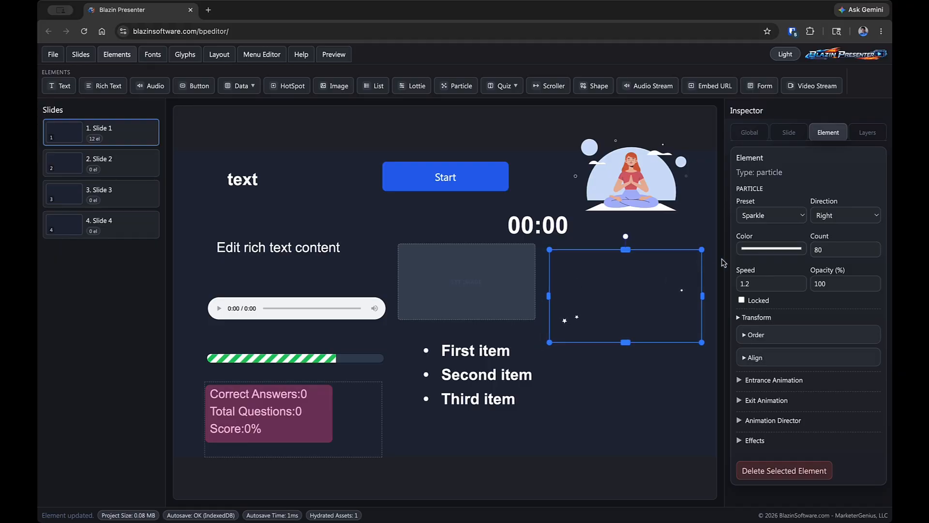
# Step: Try the Bubbles and Fog (Soft) presets on the particle element
pyautogui.click(777, 221)
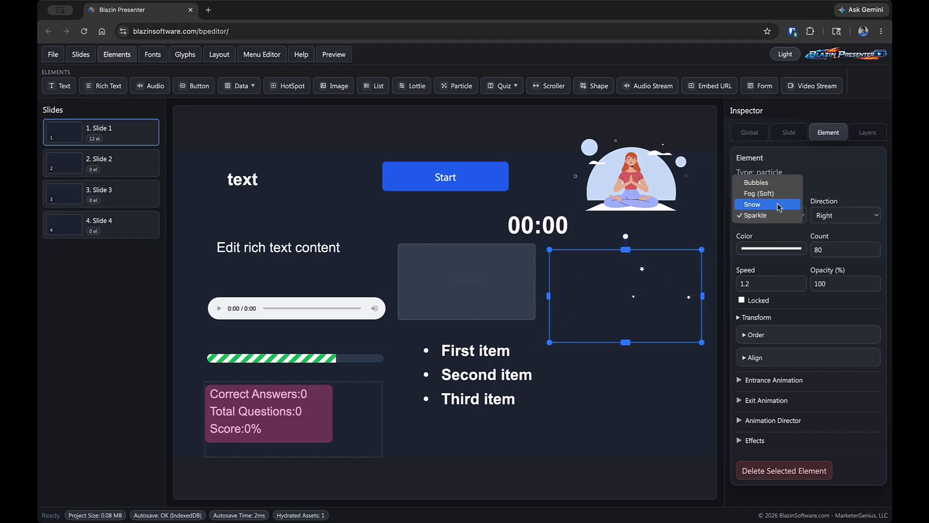
pyautogui.click(777, 187)
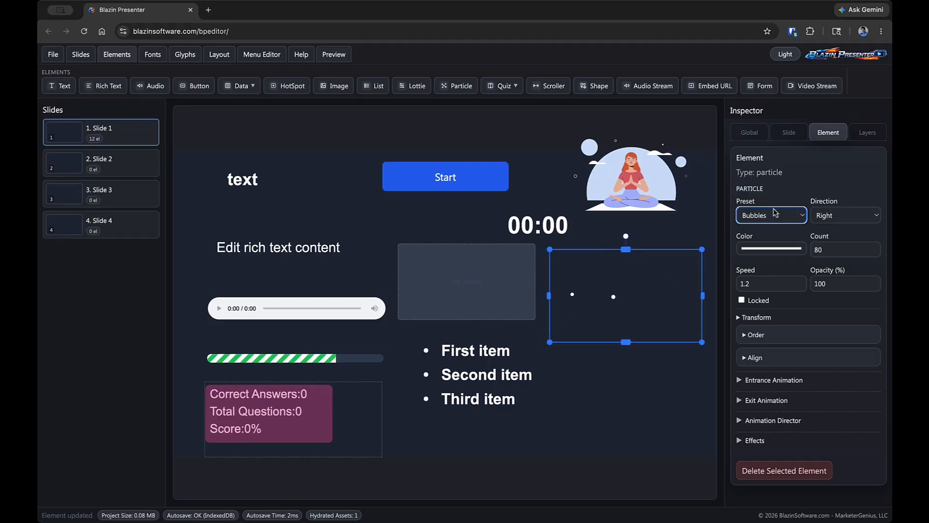
pyautogui.click(774, 218)
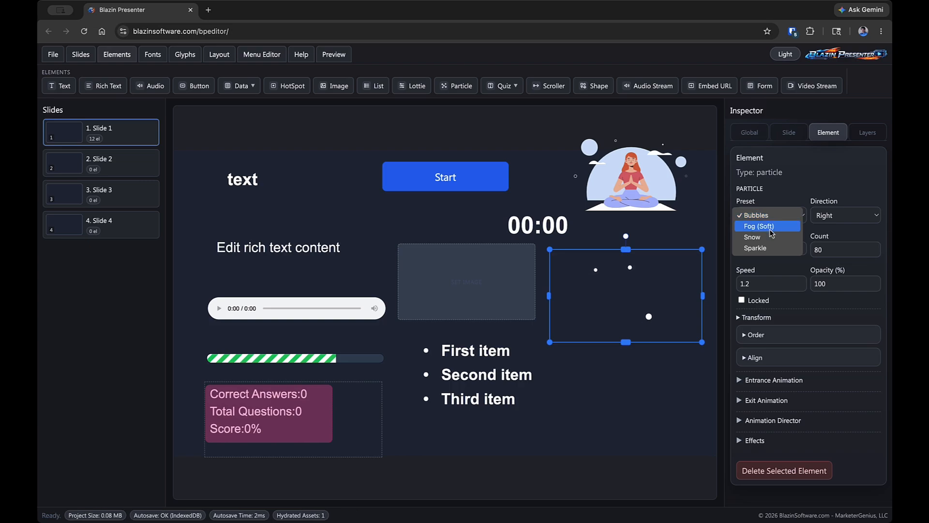
pyautogui.click(768, 225)
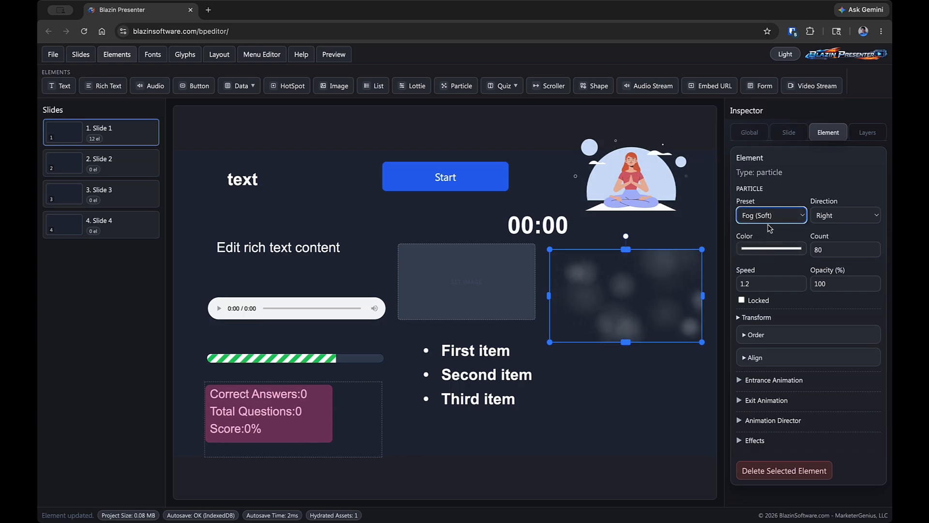
# Step: Set the particle preset to Snow, and shrink the particle element to about the image placeholder's size beneath the Lottie animation
pyautogui.click(768, 221)
pyautogui.click(766, 225)
pyautogui.moveTo(681, 302)
pyautogui.mouseDown()
pyautogui.moveTo(643, 288)
pyautogui.moveTo(678, 285)
pyautogui.mouseUp()
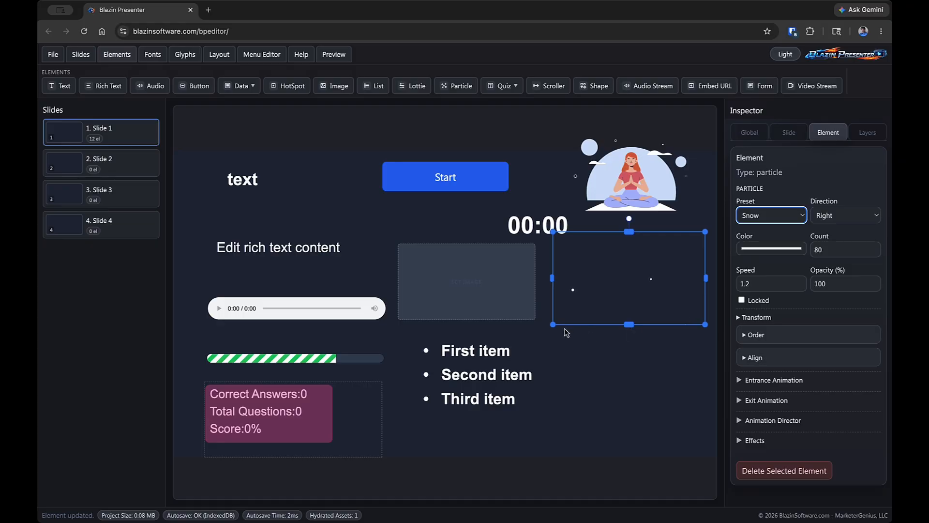
pyautogui.moveTo(553, 327); pyautogui.dragTo(602, 300)
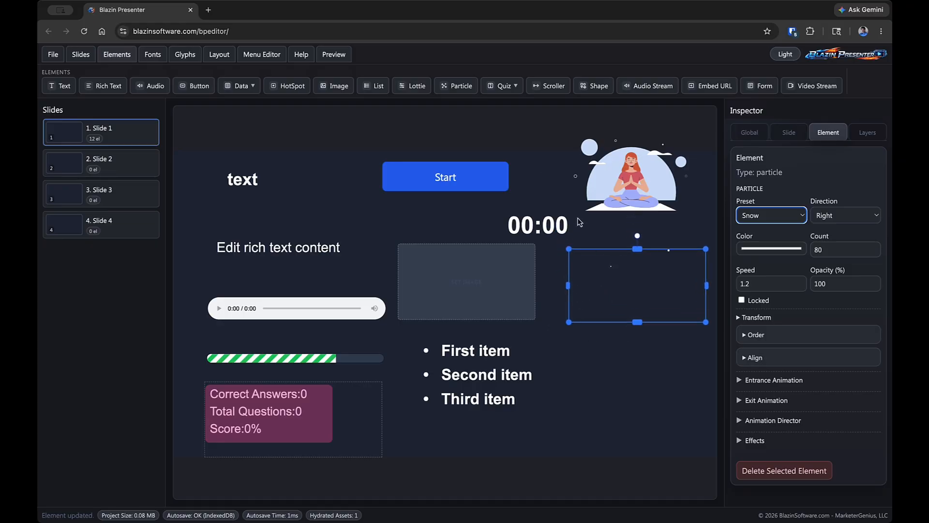
# Step: Add an Audio Match quiz element to Slide 2
pyautogui.click(136, 169)
pyautogui.click(511, 93)
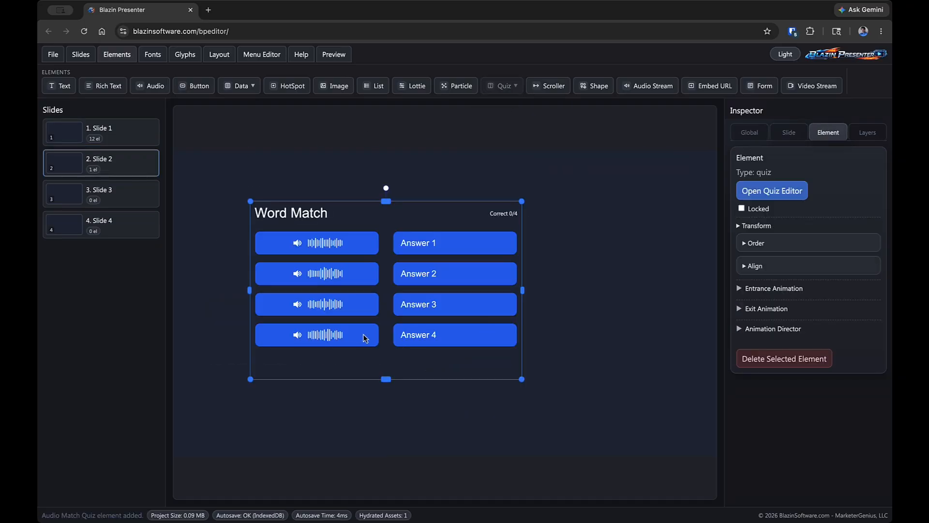
# Step: Examine the Audio Match quiz's rows, prompt audio, matching answer and heading settings in the quiz editor
pyautogui.moveTo(363, 336); pyautogui.dragTo(329, 294)
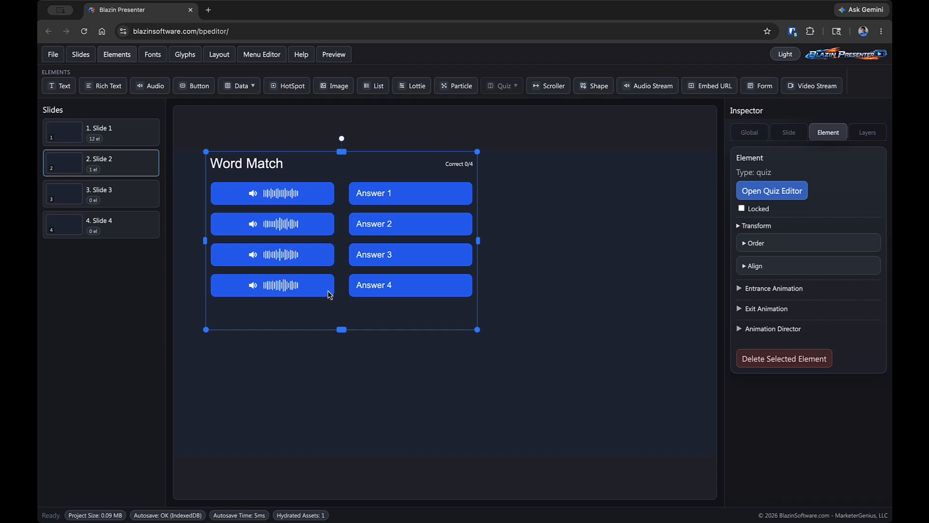
pyautogui.click(773, 192)
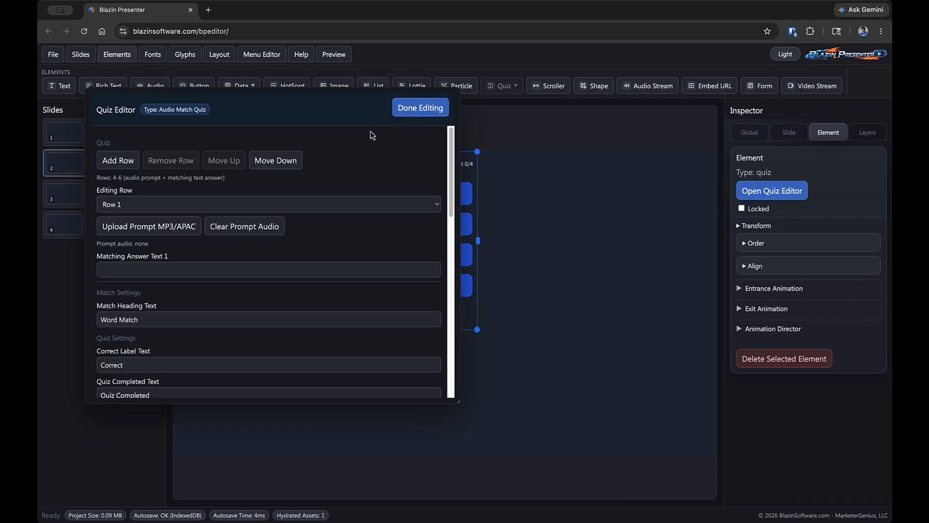
pyautogui.moveTo(321, 120); pyautogui.dragTo(483, 142)
pyautogui.scroll(-1, 469, 259)
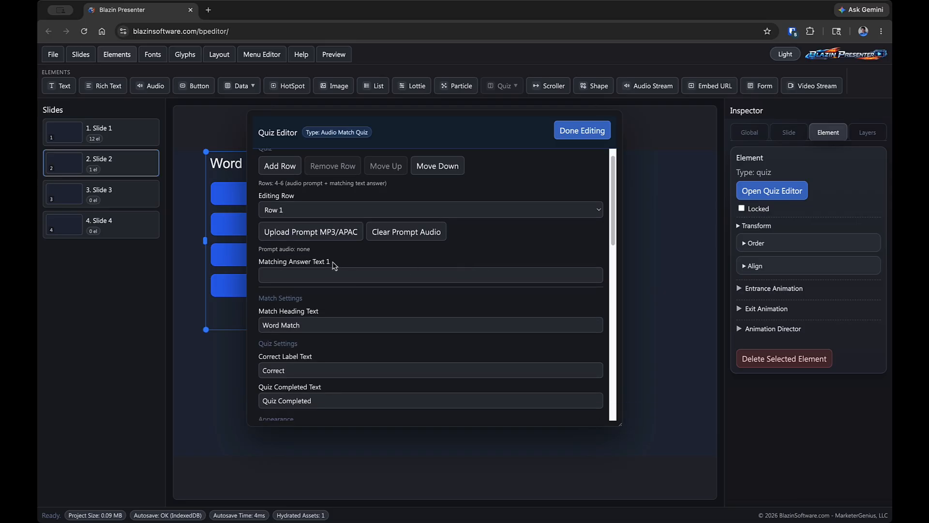
pyautogui.moveTo(470, 118); pyautogui.dragTo(704, 117)
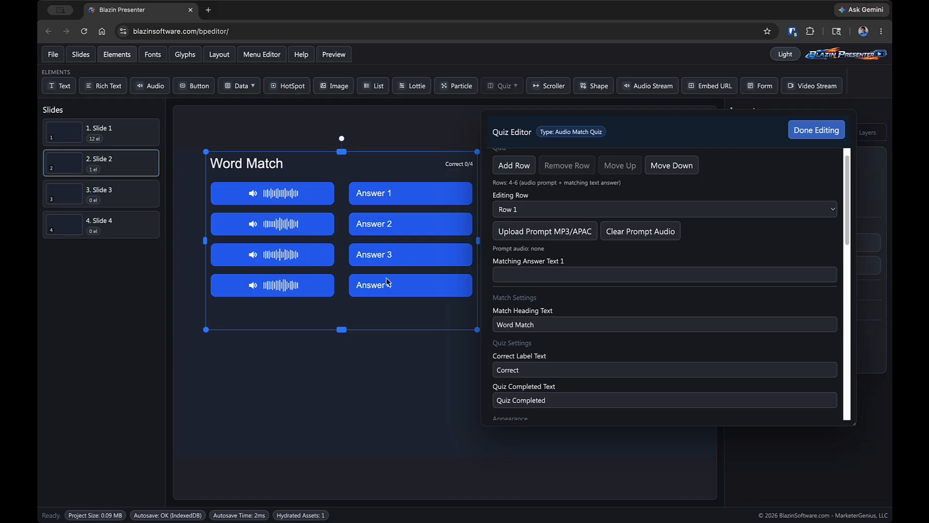
pyautogui.scroll(-10, 517, 267)
pyautogui.scroll(11, 524, 266)
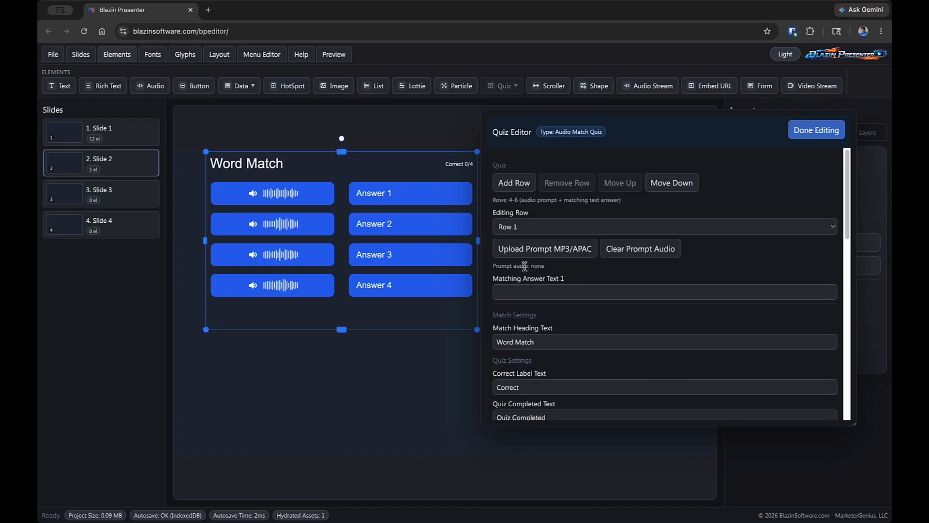
pyautogui.click(560, 227)
pyautogui.click(746, 190)
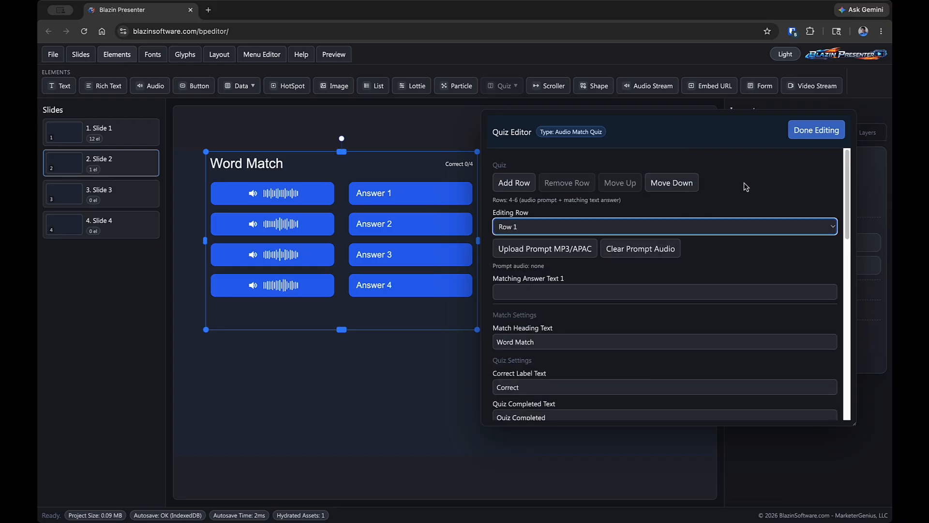
pyautogui.moveTo(732, 143); pyautogui.dragTo(605, 143)
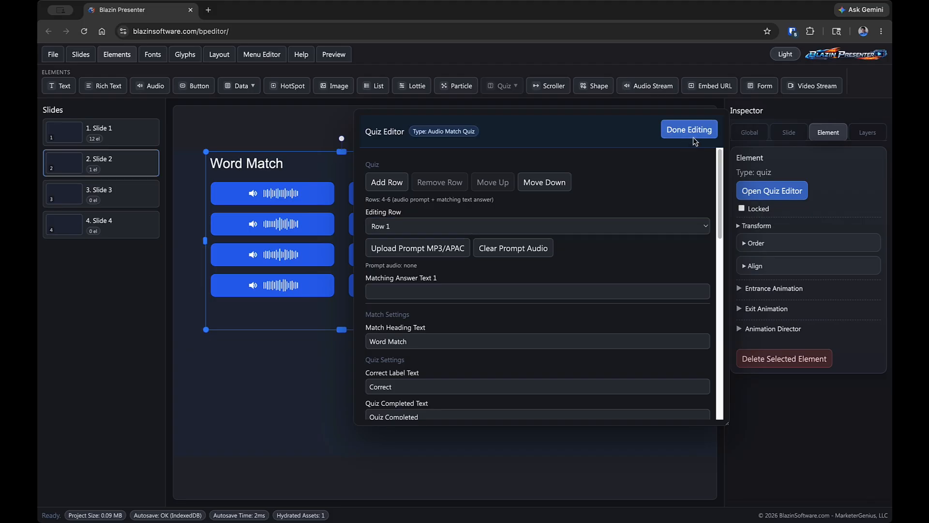
pyautogui.click(694, 138)
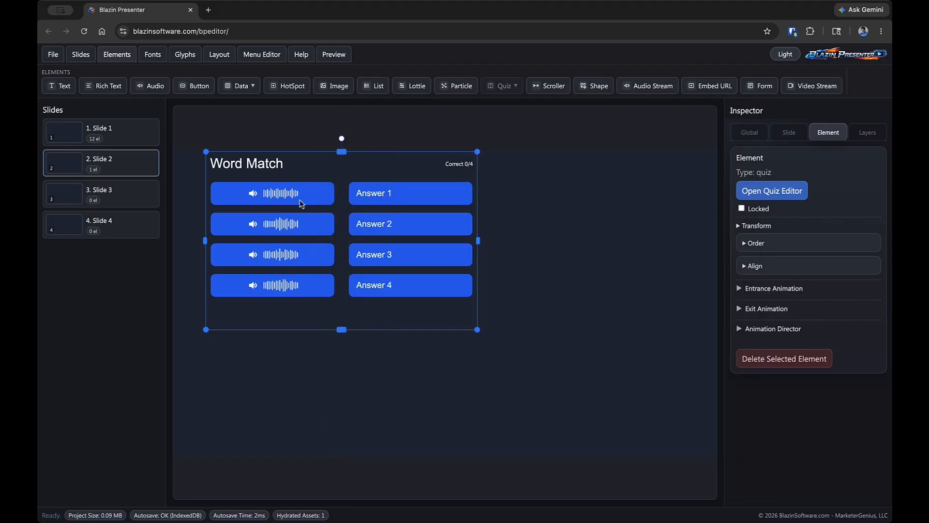
# Step: Review the Audio Match quiz's state colors, spacing, answer font and behavior settings, repositioning the quiz on Slide 2
pyautogui.moveTo(408, 327); pyautogui.dragTo(416, 350)
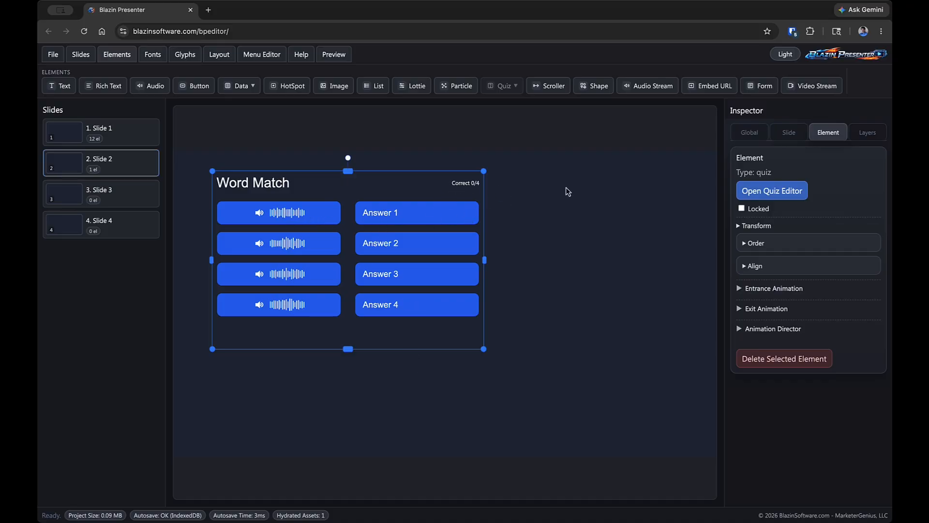
pyautogui.click(797, 193)
pyautogui.scroll(-10, 537, 202)
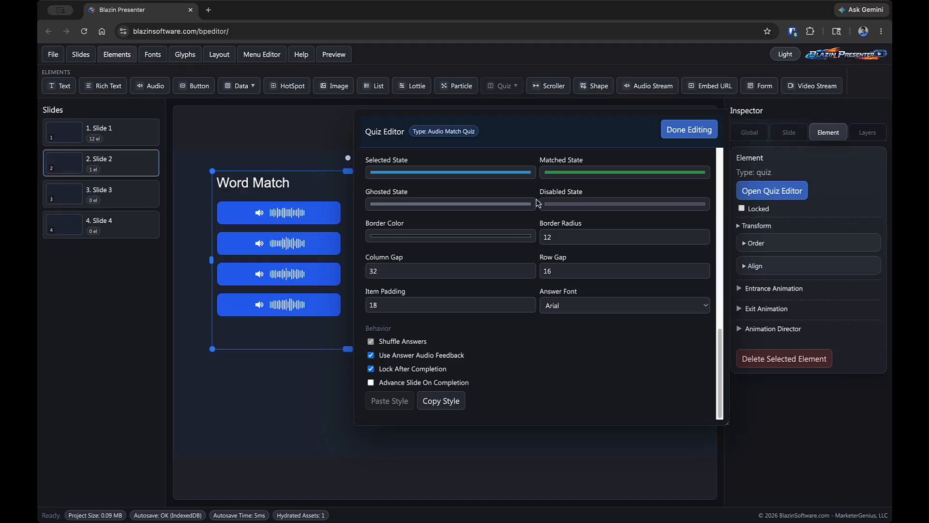
pyautogui.click(703, 137)
pyautogui.moveTo(433, 269); pyautogui.dragTo(504, 290)
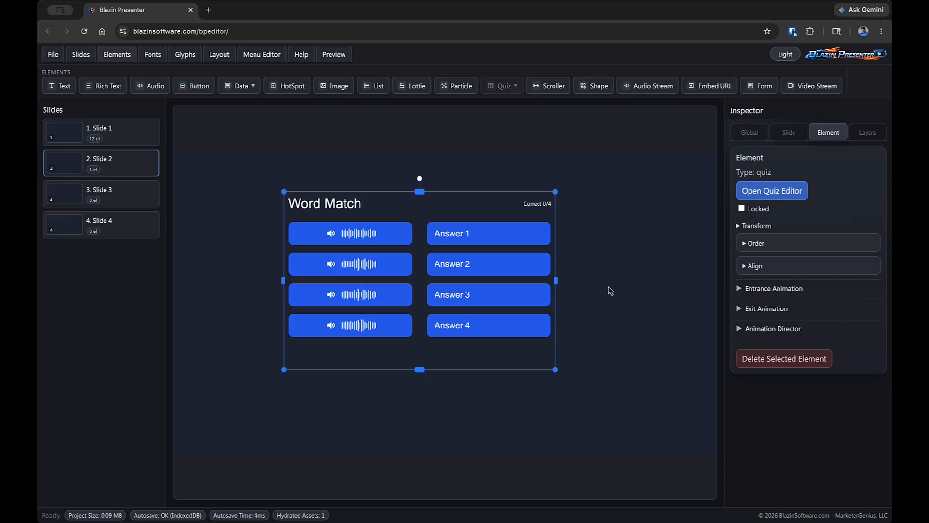
pyautogui.rightClick(521, 214)
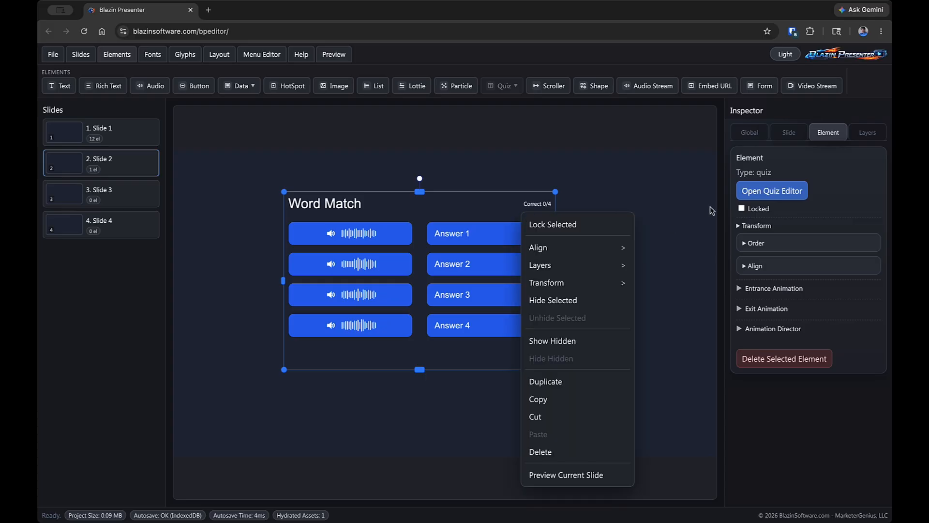
pyautogui.click(745, 198)
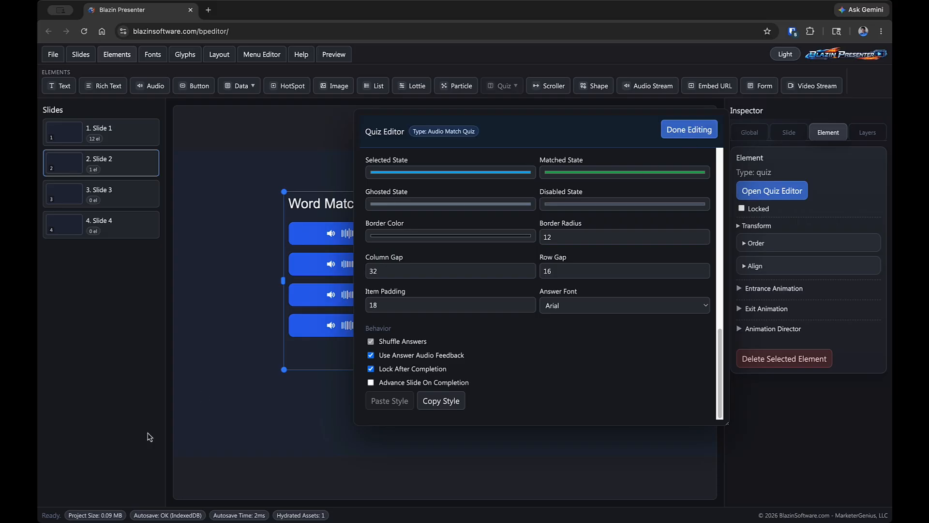
pyautogui.click(696, 128)
pyautogui.moveTo(462, 251); pyautogui.dragTo(414, 237)
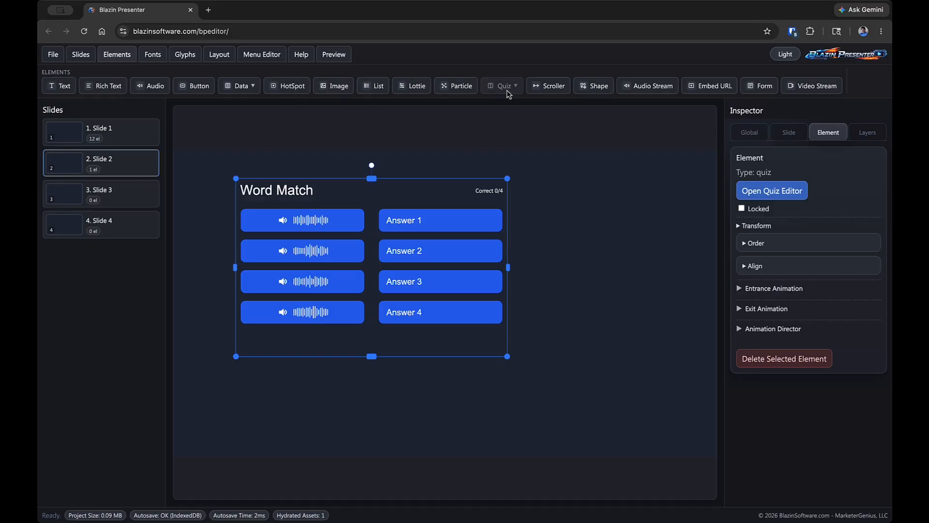
# Step: Replace the Audio Match quiz on Slide 2 with a Fill In The Blank quiz
pyautogui.click(559, 266)
pyautogui.click(422, 260)
pyautogui.press('Delete')
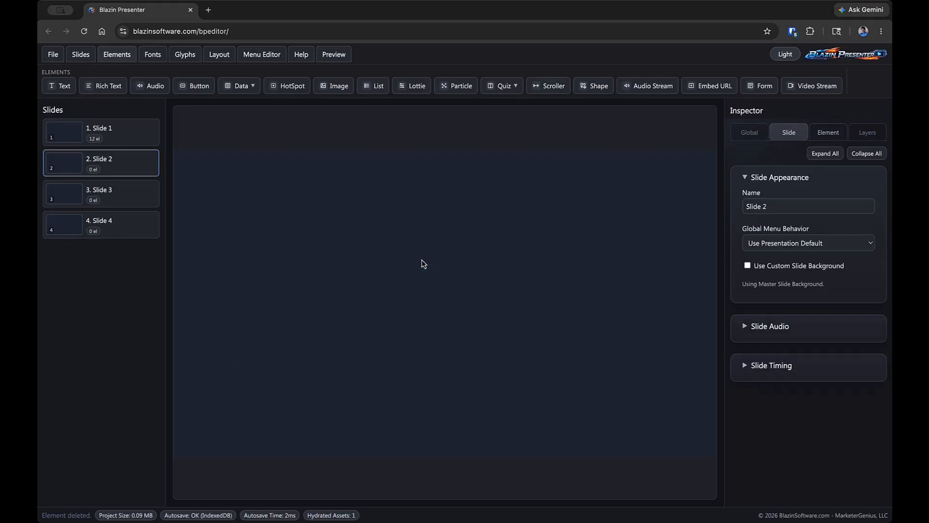
pyautogui.click(505, 87)
pyautogui.click(510, 124)
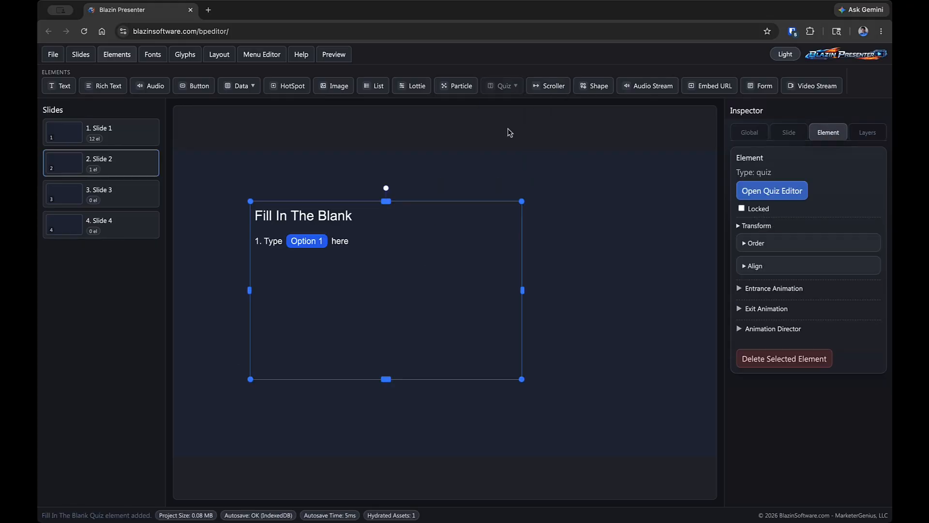
# Step: Set the Fill In The Blank quiz's Row 1 sentence to "The sky is _"
pyautogui.click(774, 191)
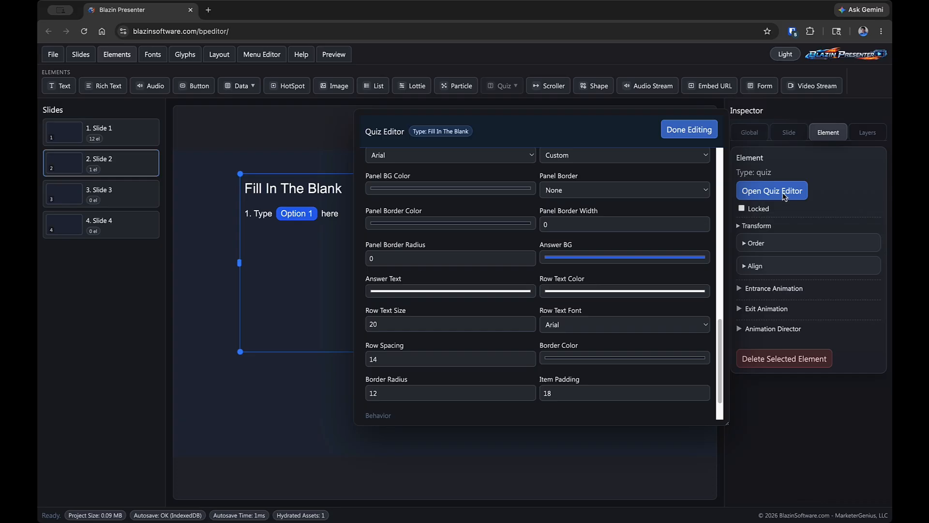
pyautogui.scroll(10, 616, 252)
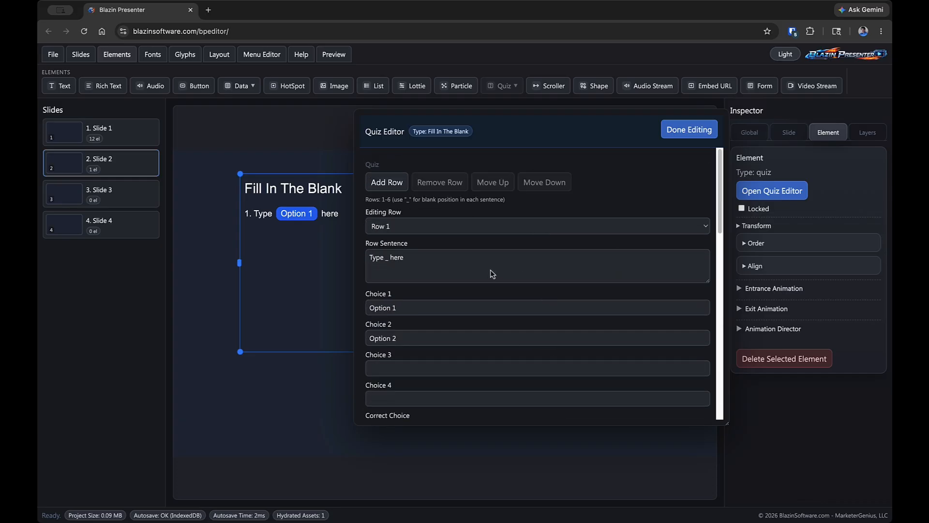
pyautogui.moveTo(448, 262); pyautogui.dragTo(367, 257)
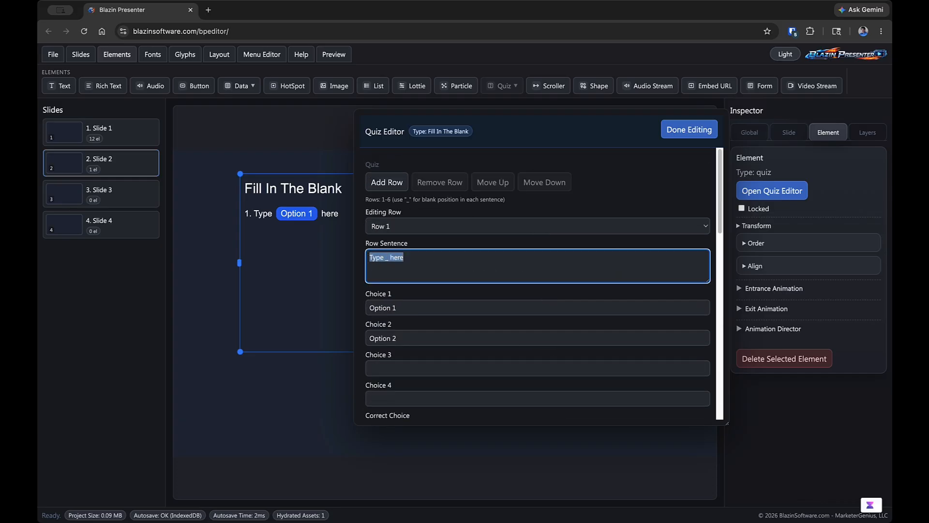
pyautogui.write('The sky is _')
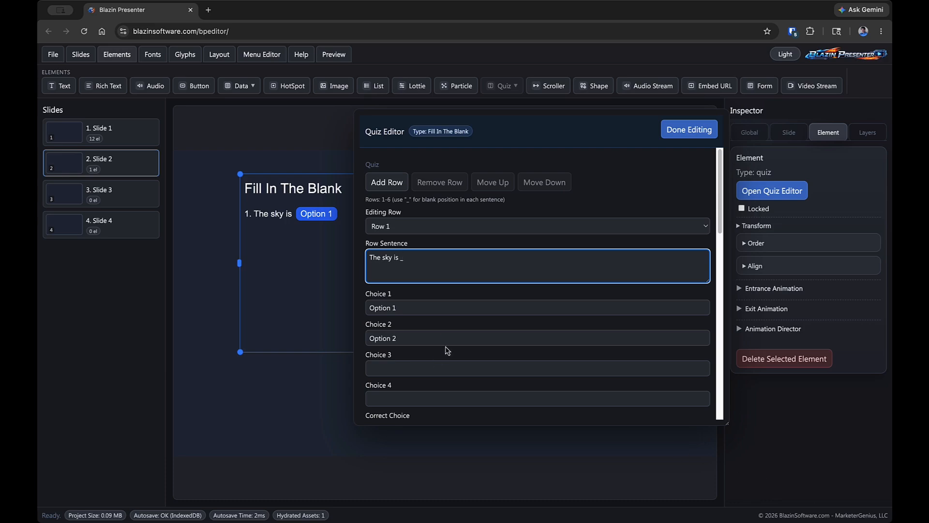
# Step: Enter Blue, Green and Orange as Row 1's first three choices and finish editing the quiz
pyautogui.click(460, 309)
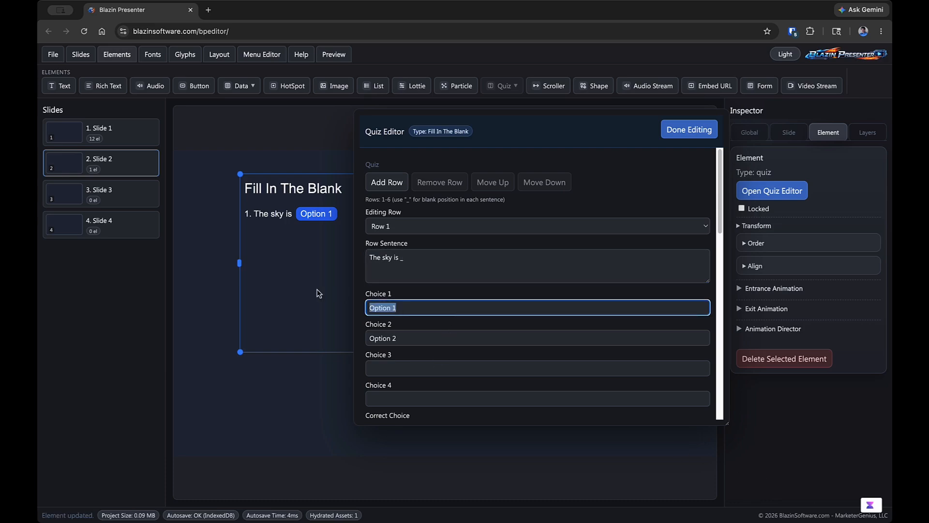
pyautogui.write('Blue')
pyautogui.press('Tab')
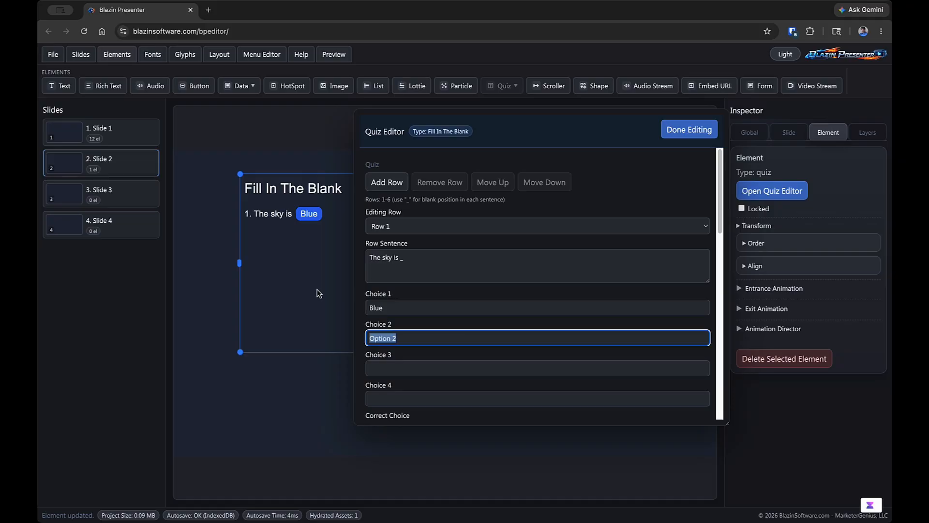
pyautogui.write('Gree')
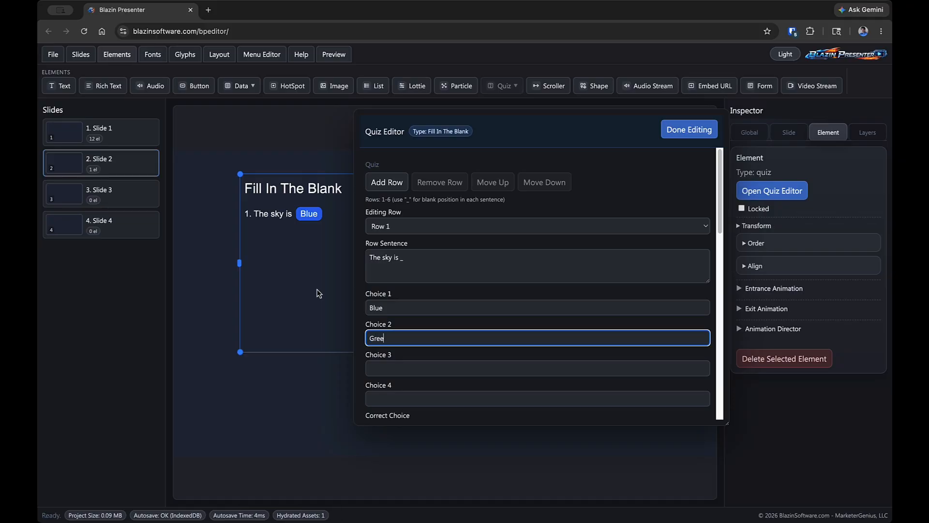
pyautogui.write('n')
pyautogui.click(677, 129)
# Step: Preview Slide 2, choose Blue as the answer for the blank, and return to the editor
pyautogui.rightClick(672, 196)
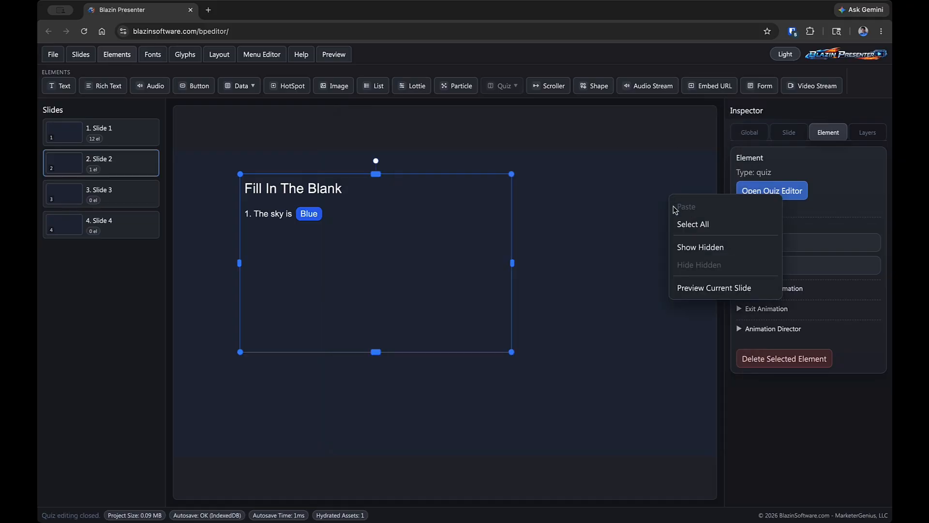
pyautogui.click(690, 288)
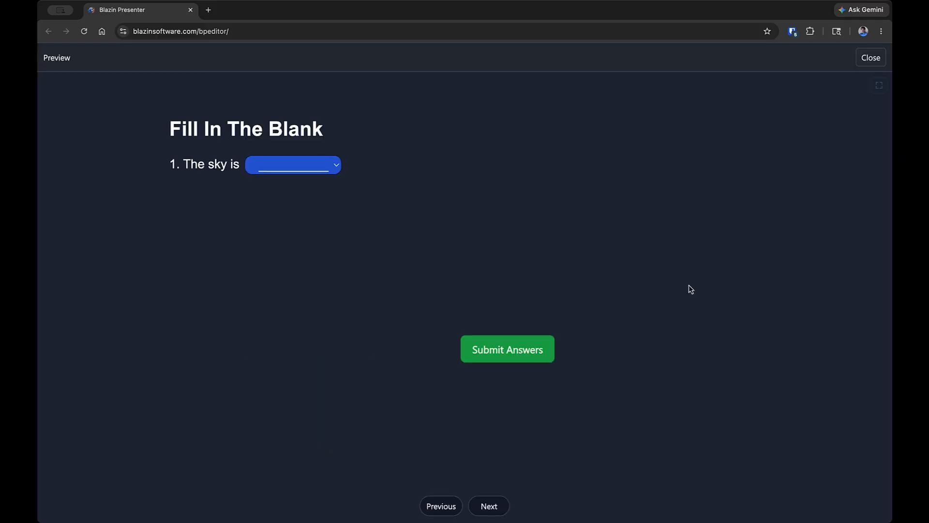
pyautogui.click(312, 167)
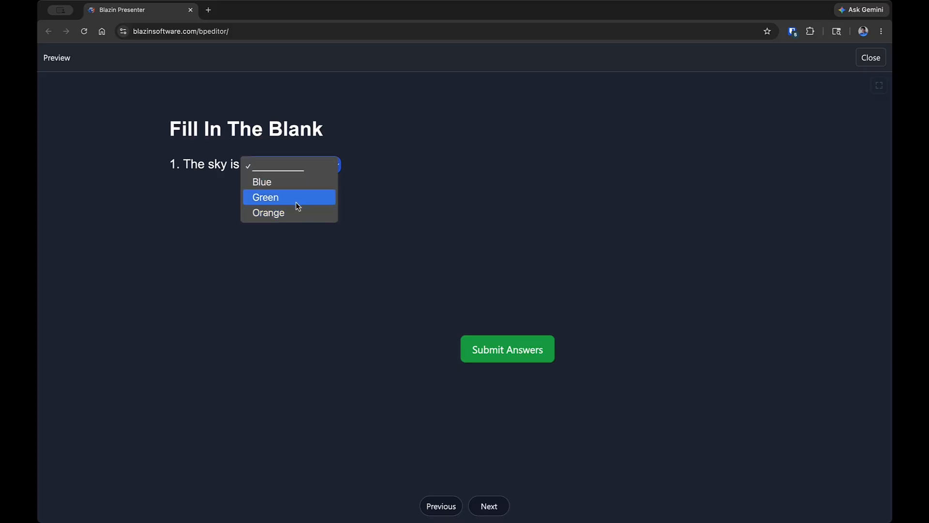
pyautogui.click(303, 185)
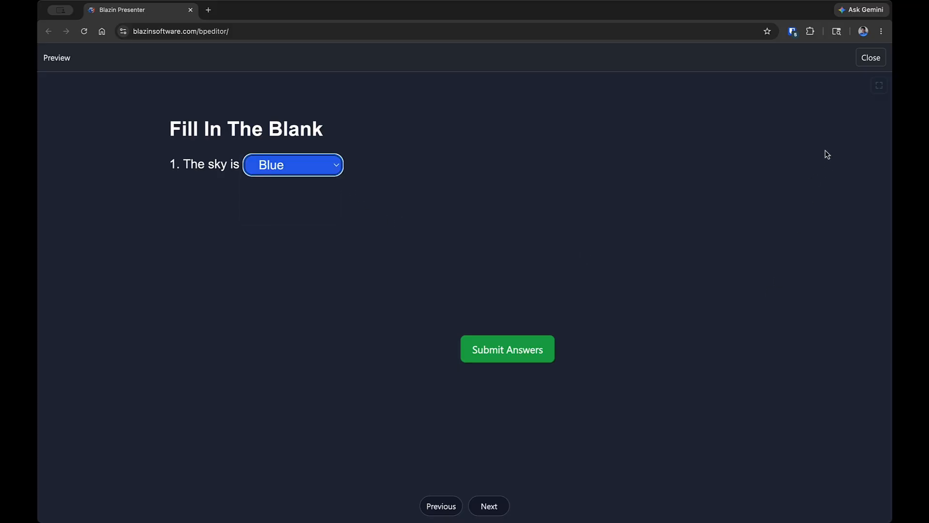
pyautogui.click(881, 62)
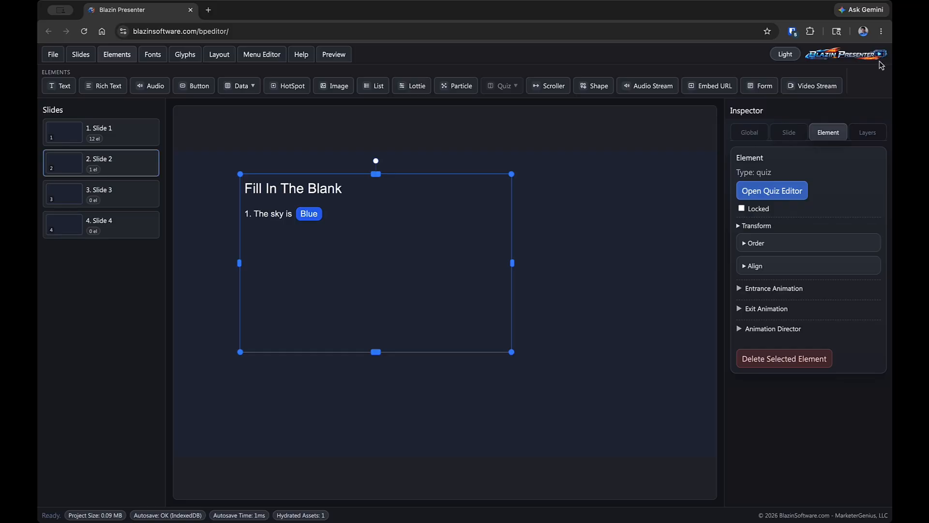
# Step: Review the Fill In The Blank quiz's choices, correct choice and header settings, and extend the quiz element downward on the slide
pyautogui.click(754, 190)
pyautogui.scroll(-4, 612, 249)
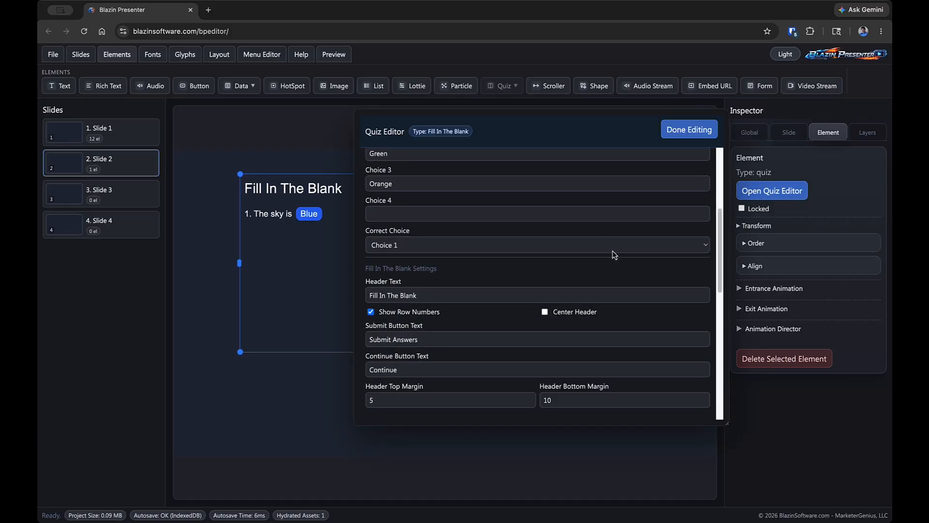
pyautogui.scroll(3, 547, 264)
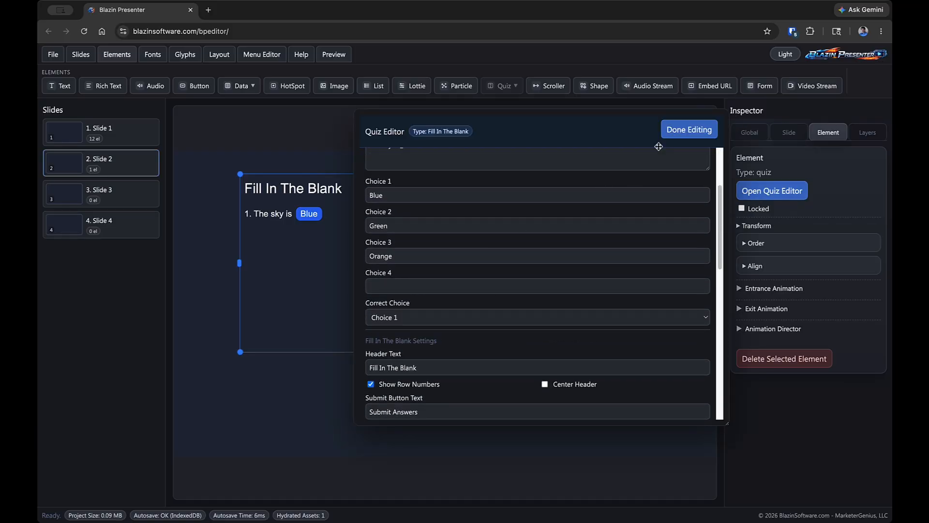
pyautogui.scroll(-4, 589, 249)
pyautogui.scroll(6, 589, 251)
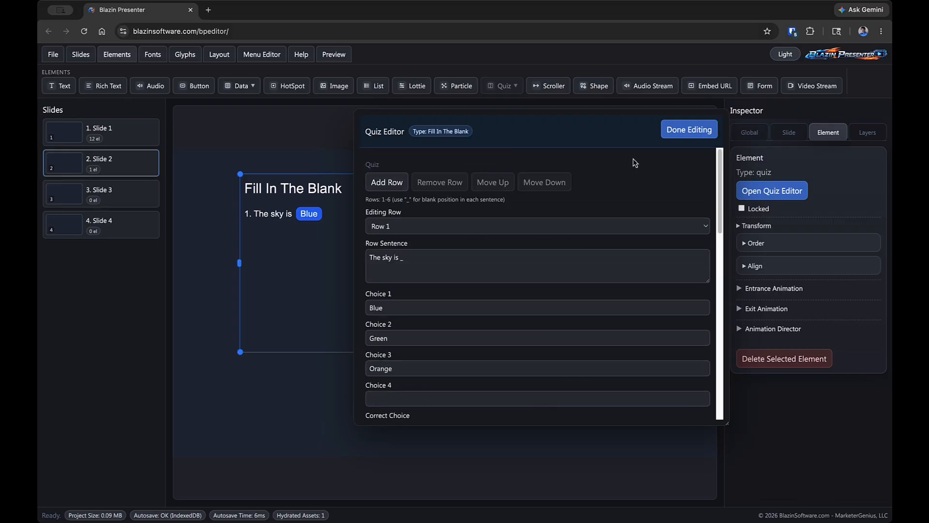
pyautogui.click(672, 134)
pyautogui.moveTo(375, 351); pyautogui.dragTo(373, 418)
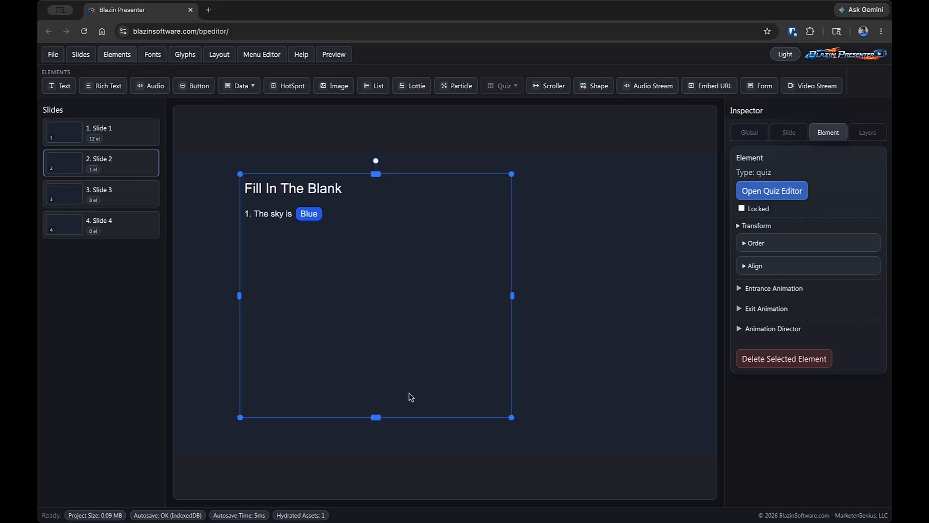
# Step: Add a Score data element to Slide 3
pyautogui.click(141, 188)
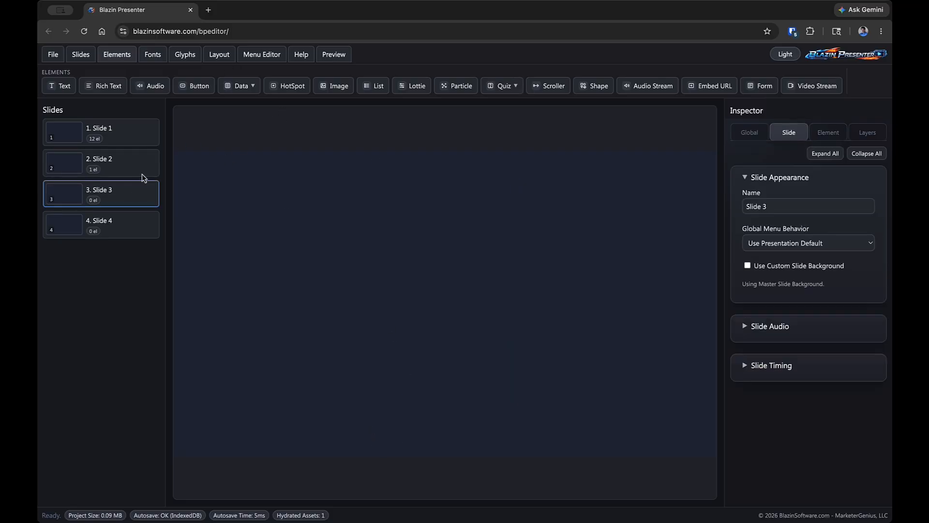
pyautogui.click(242, 86)
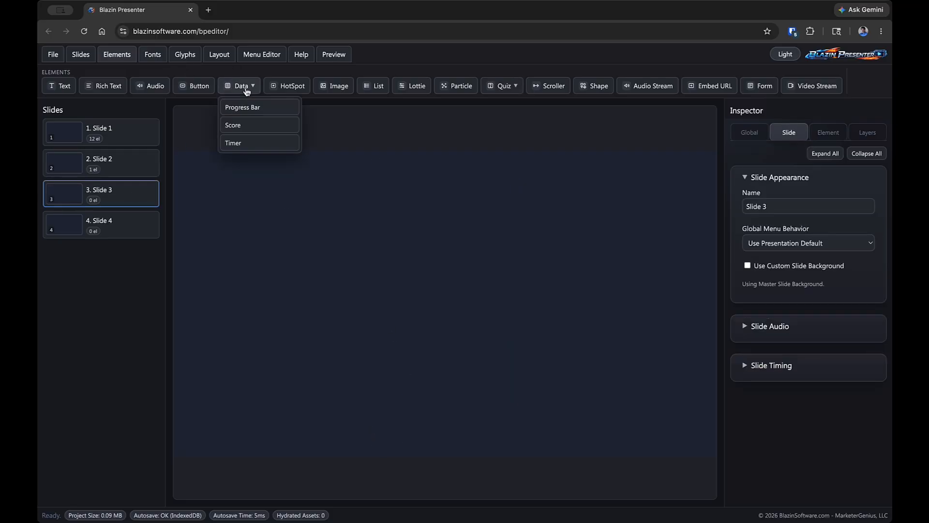
pyautogui.click(248, 127)
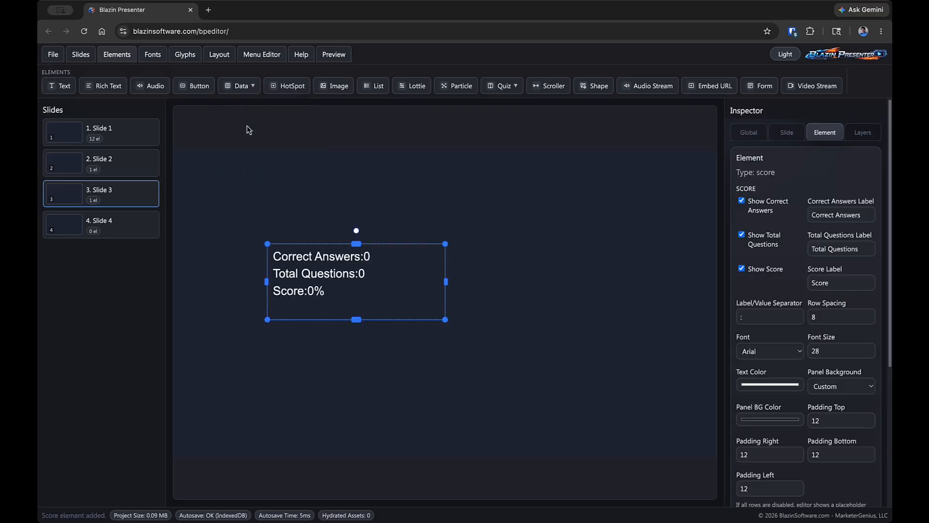
# Step: Preview Slide 2, submit Blue as the answer for the blank, advance to the score slide, and return to the editor
pyautogui.click(120, 161)
pyautogui.rightClick(569, 193)
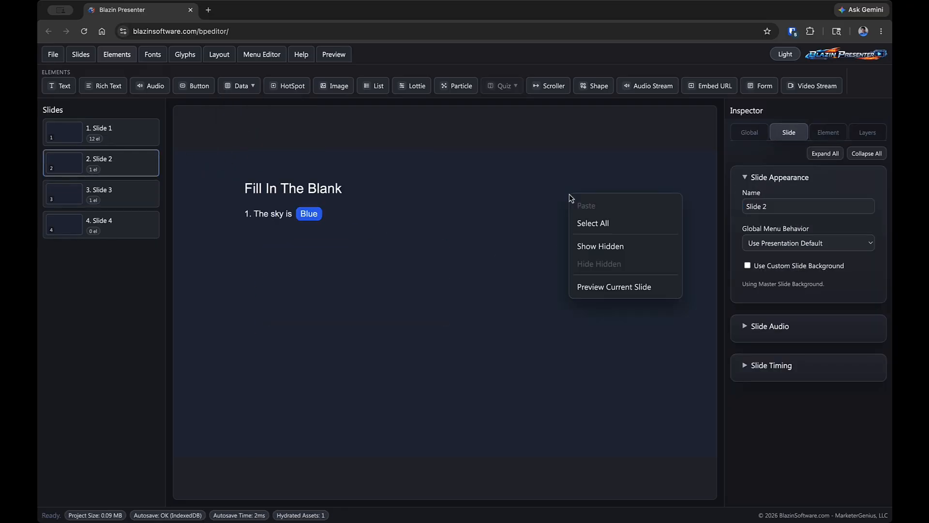
pyautogui.click(595, 293)
pyautogui.click(273, 168)
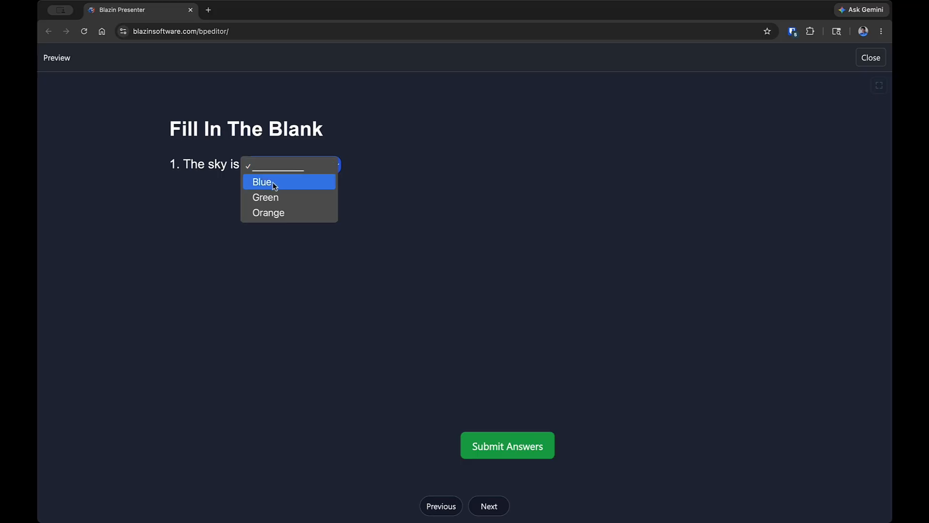
pyautogui.click(272, 182)
pyautogui.click(487, 443)
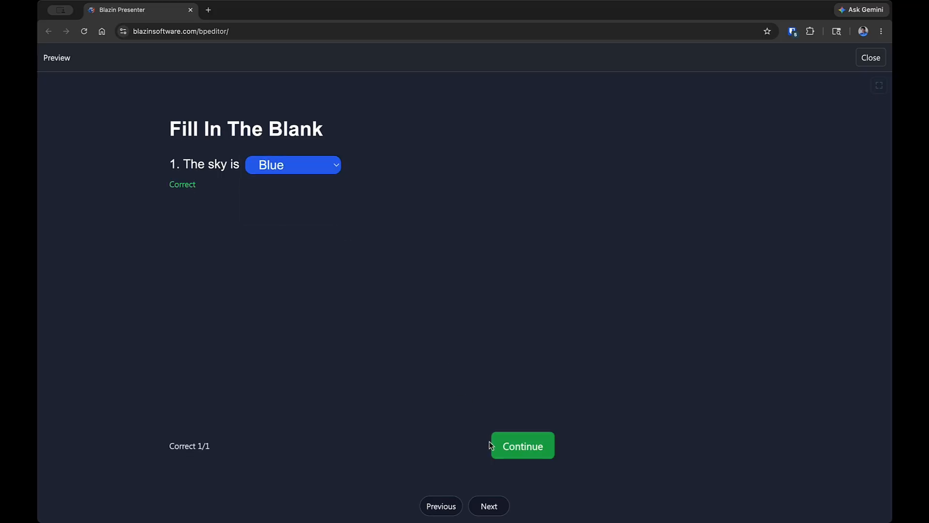
pyautogui.click(482, 504)
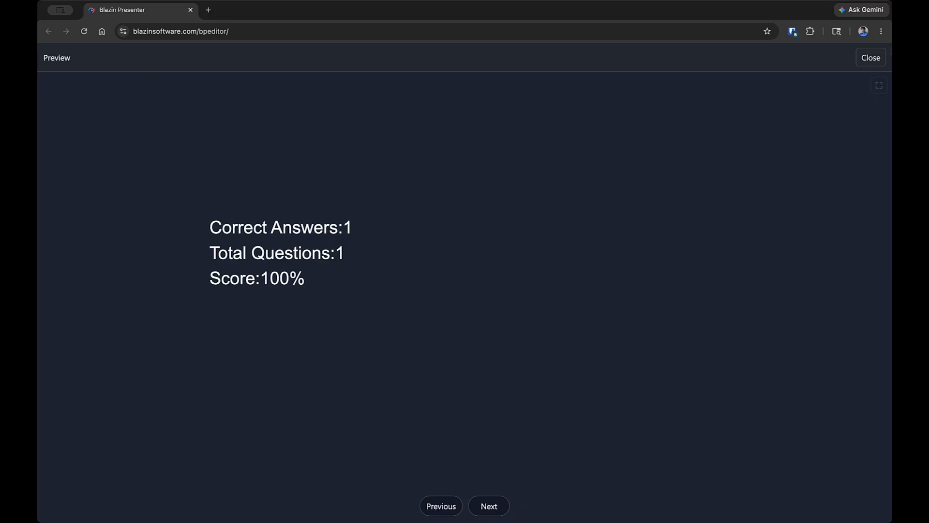
pyautogui.click(870, 58)
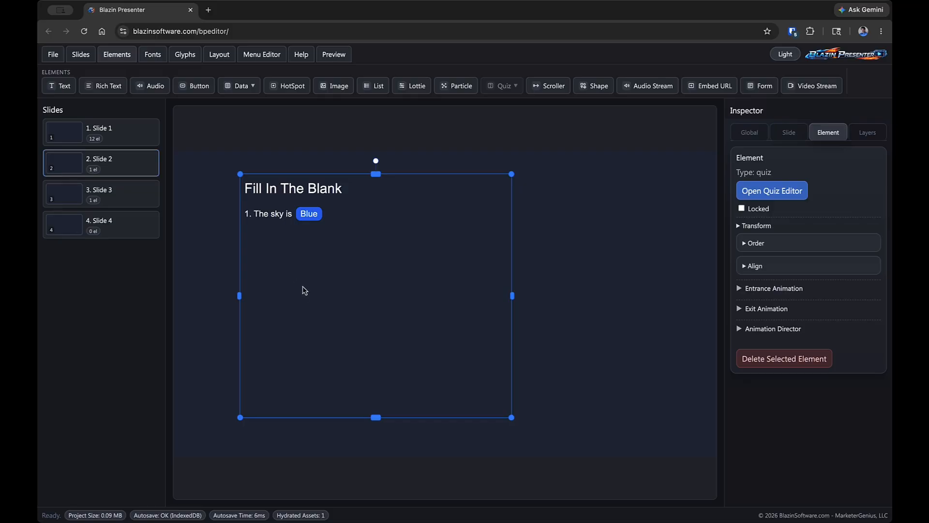
# Step: Delete the Fill In The Blank quiz from Slide 2 and add an Image Quiz placed near the slide's centre
pyautogui.moveTo(301, 286); pyautogui.dragTo(291, 277)
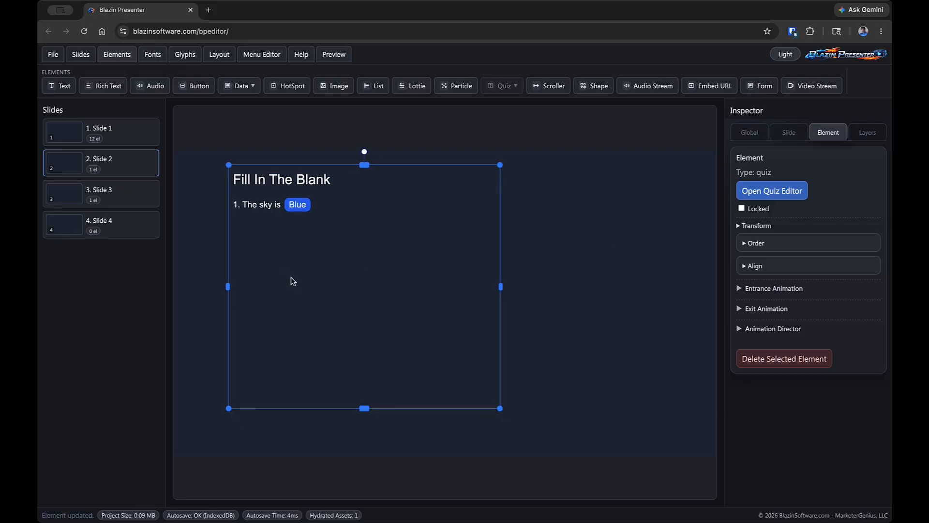
pyautogui.press('Delete')
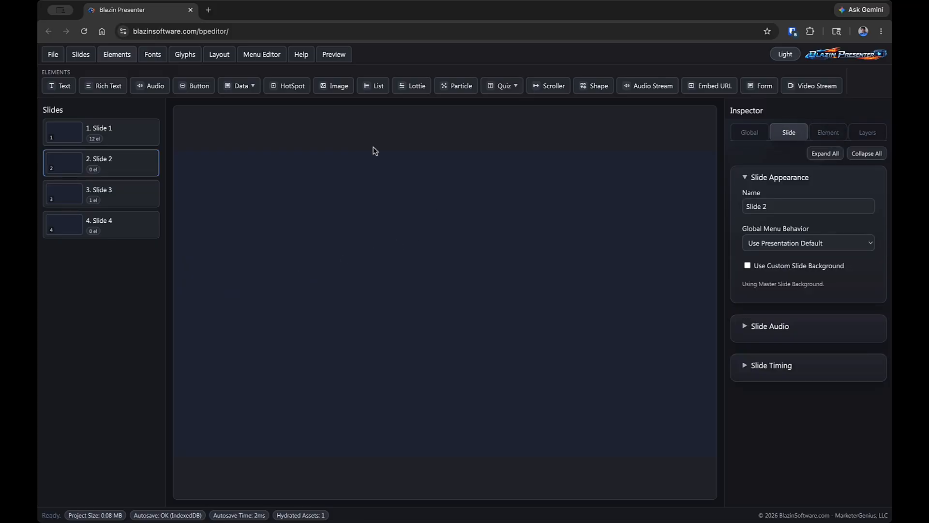
pyautogui.click(239, 86)
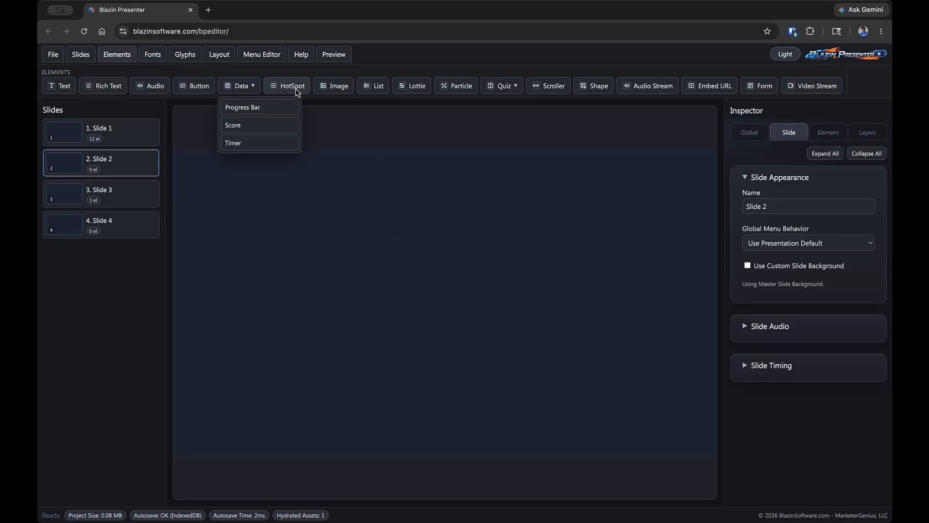
pyautogui.click(503, 86)
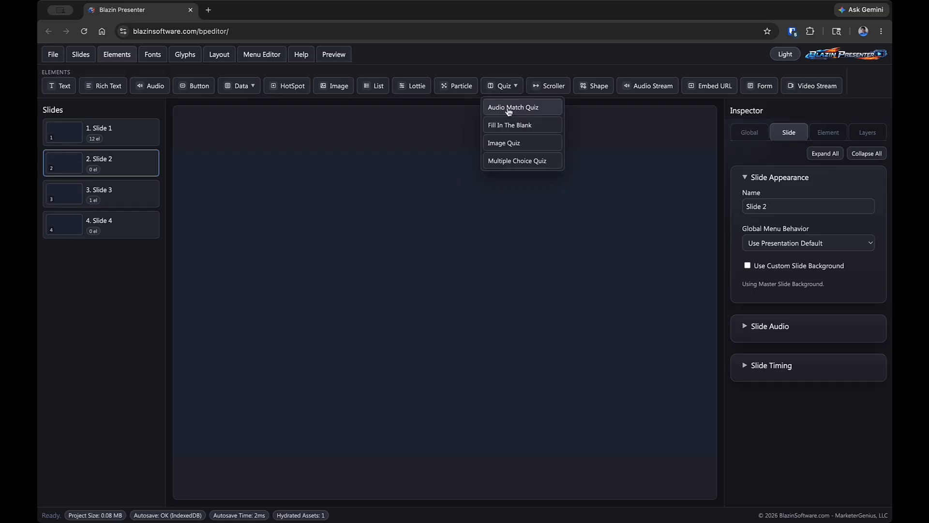
pyautogui.click(512, 141)
pyautogui.moveTo(448, 311); pyautogui.dragTo(527, 284)
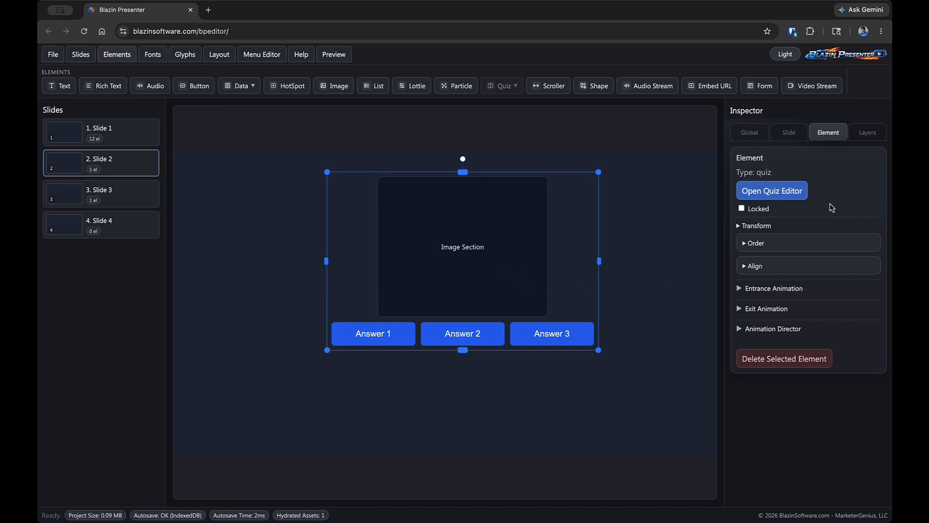
# Step: Review the Image Quiz's answer, correct answer, section image and background settings in the quiz editor, then finish editing
pyautogui.click(783, 198)
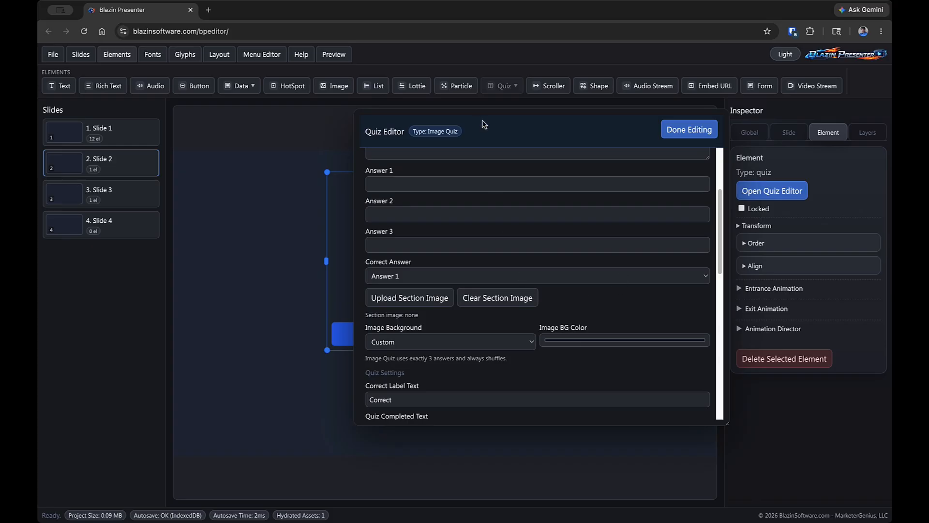
pyautogui.scroll(1, 482, 231)
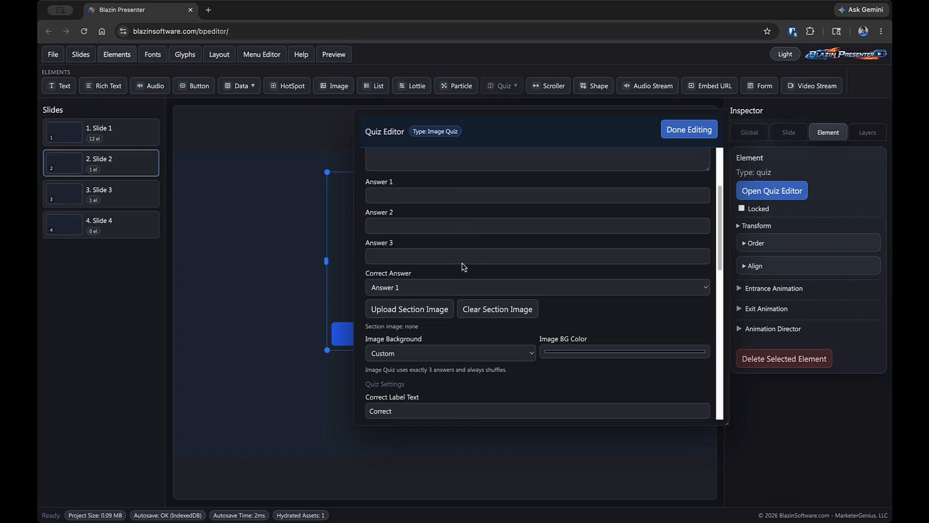
pyautogui.scroll(-1, 463, 267)
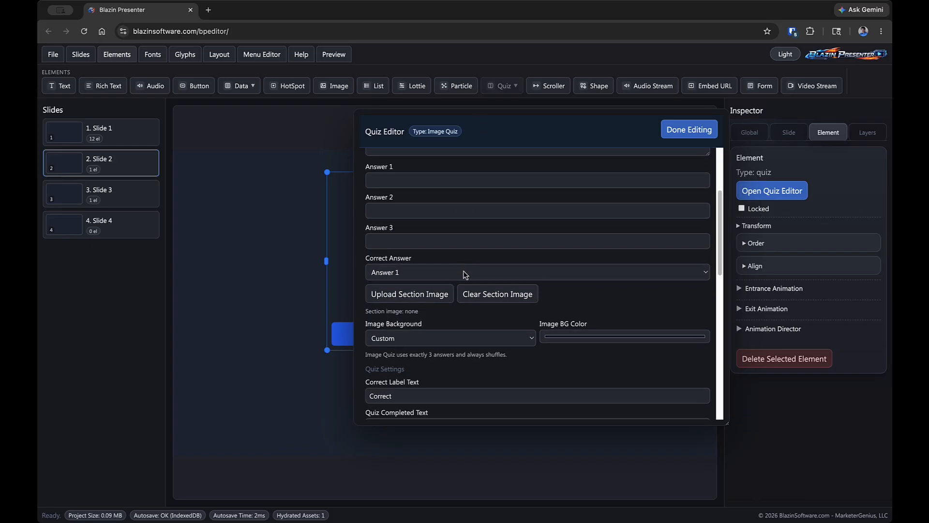
pyautogui.click(697, 135)
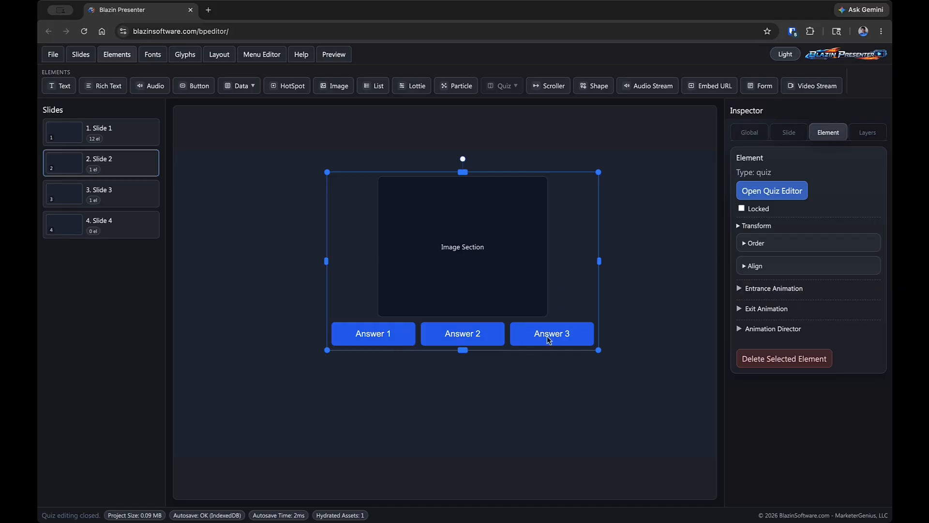
# Step: Enlarge the Image Quiz element and reposition it nearer the middle of Slide 2
pyautogui.moveTo(490, 212); pyautogui.dragTo(483, 220)
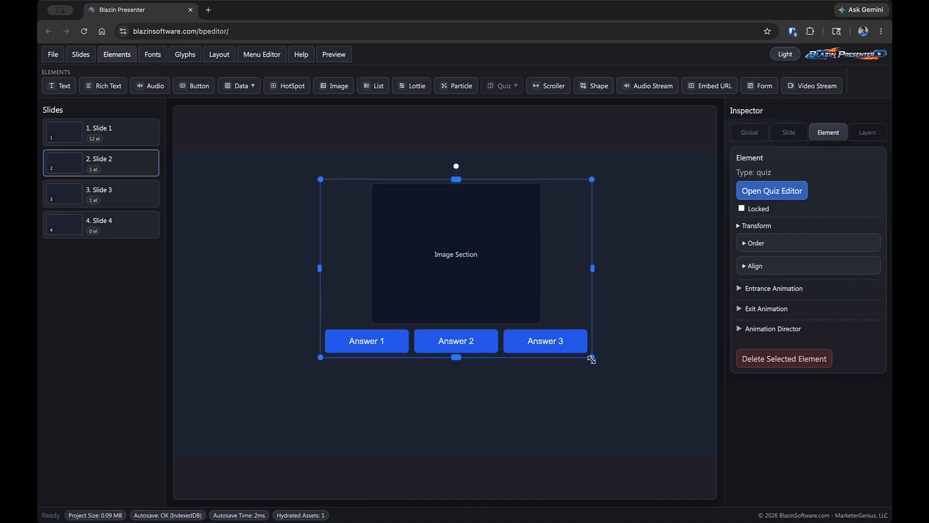
pyautogui.moveTo(592, 357); pyautogui.dragTo(686, 431)
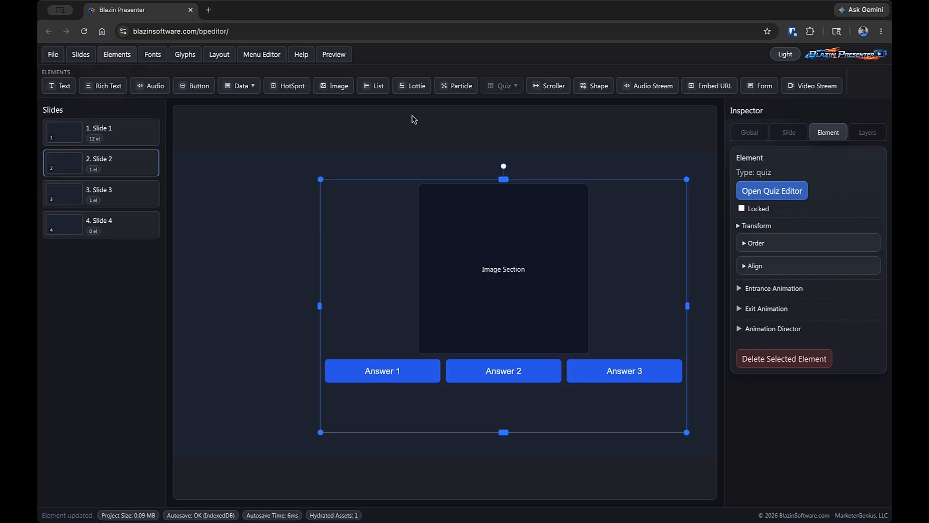
pyautogui.moveTo(460, 205); pyautogui.dragTo(400, 187)
pyautogui.click(636, 182)
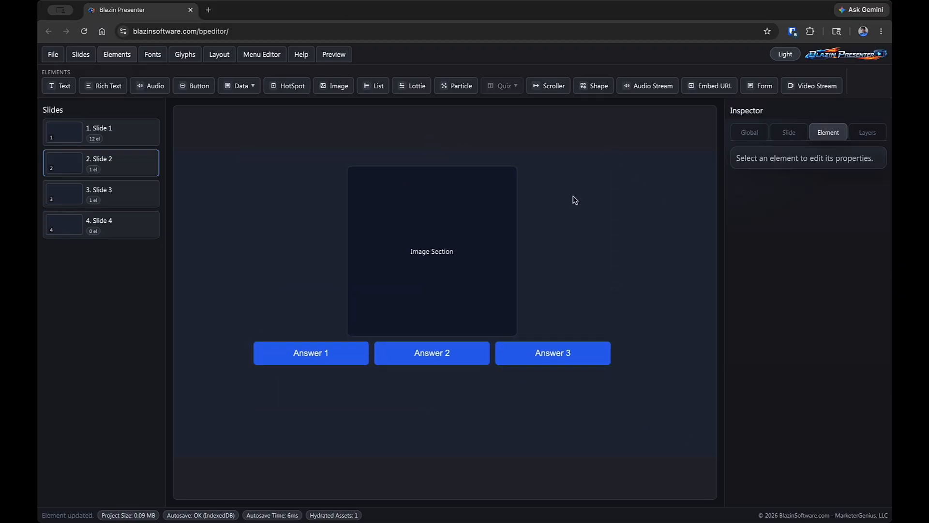
# Step: Delete the Image Quiz and add a Multiple Choice Quiz, placing it in the lower middle of Slide 2
pyautogui.click(404, 233)
pyautogui.press('Delete')
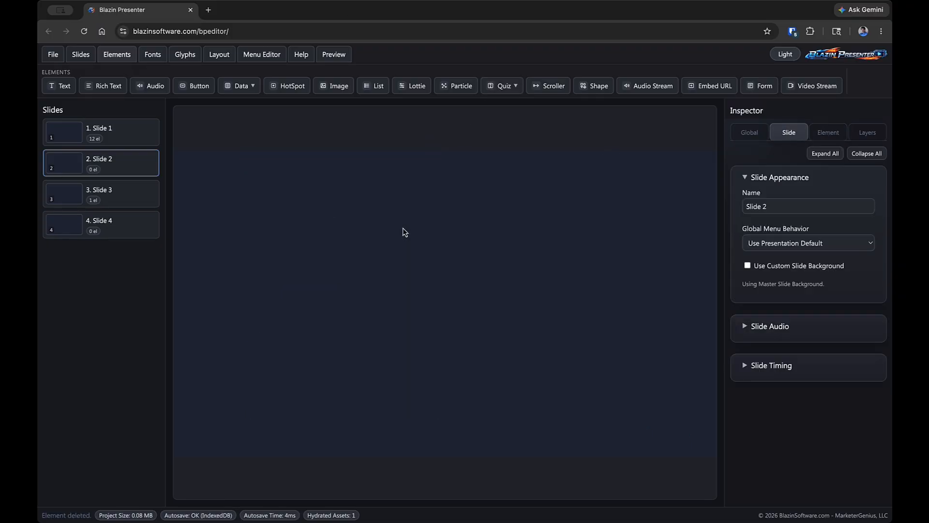
pyautogui.click(517, 92)
pyautogui.click(532, 167)
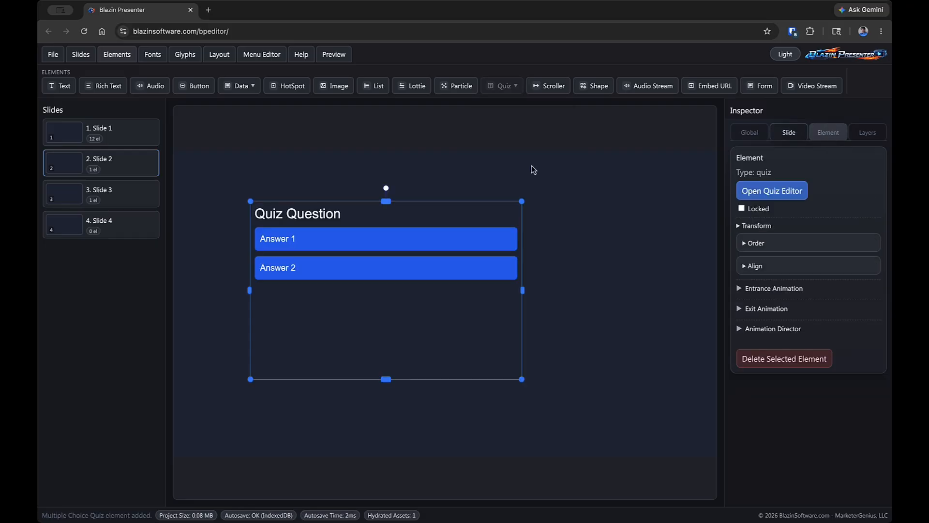
pyautogui.moveTo(368, 227); pyautogui.dragTo(460, 283)
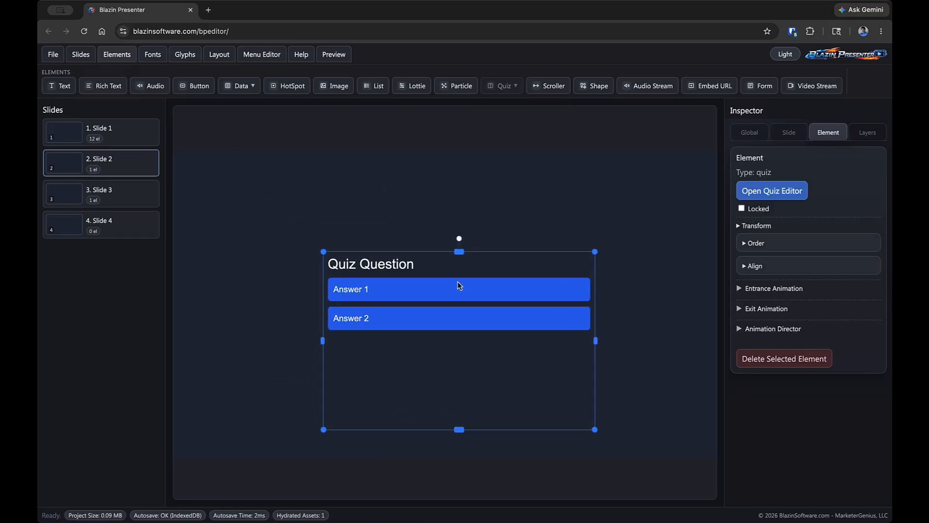
# Step: Add the question "What time is it" with answers "Now O clock" and "Yesterday" to the two-section Multiple Choice Quiz
pyautogui.click(761, 194)
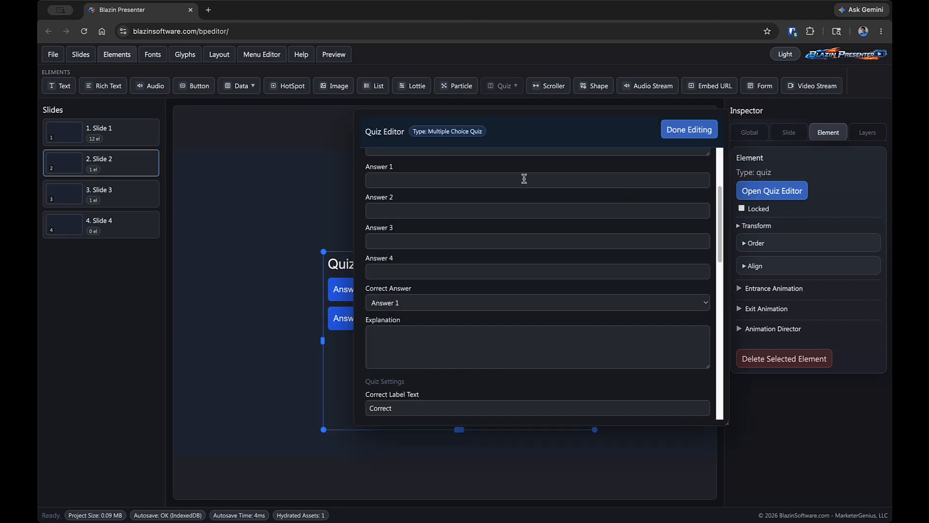
pyautogui.scroll(3, 481, 276)
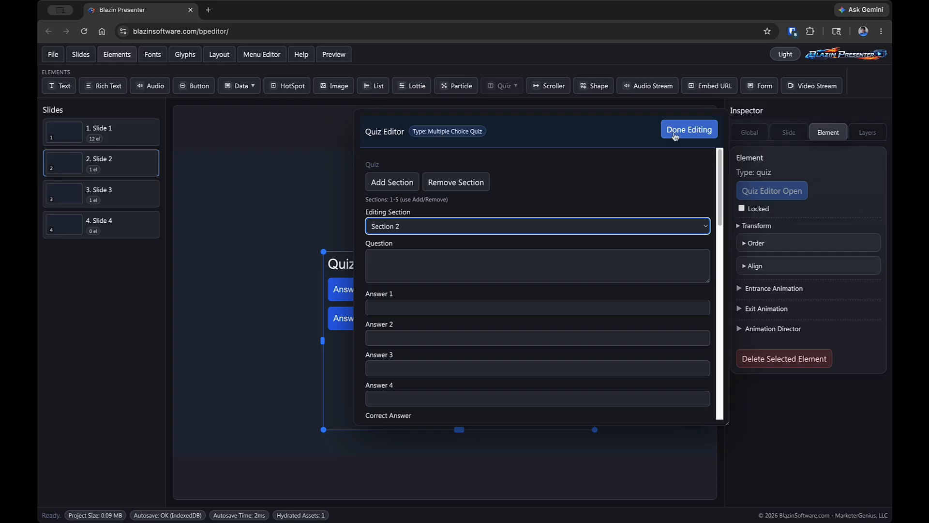
pyautogui.click(676, 136)
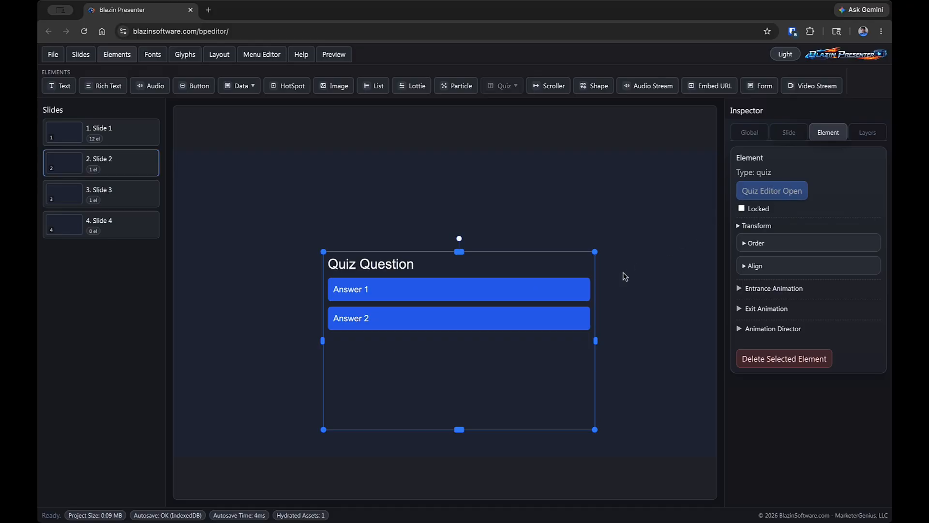
# Step: Switch the quiz editor from Section 2 to the section asking "What time is it" and finish editing
pyautogui.click(773, 193)
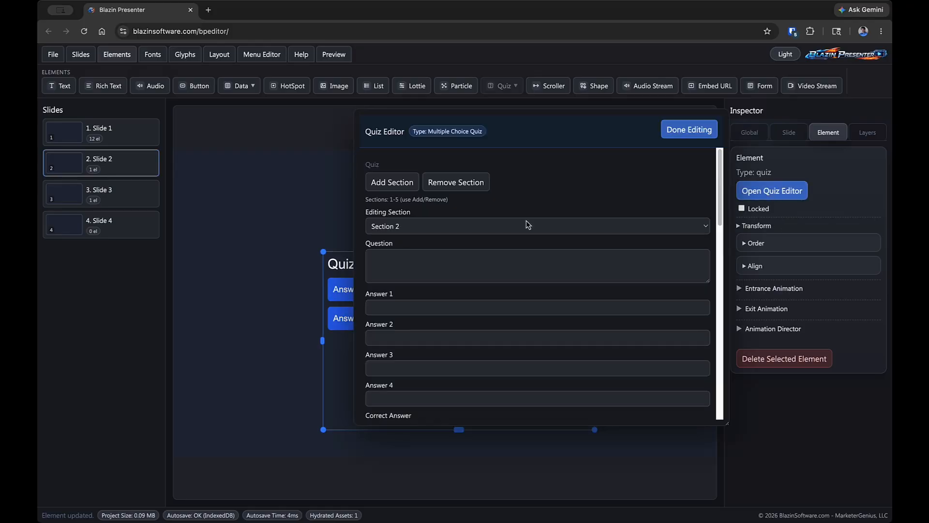
pyautogui.click(435, 225)
pyautogui.click(689, 130)
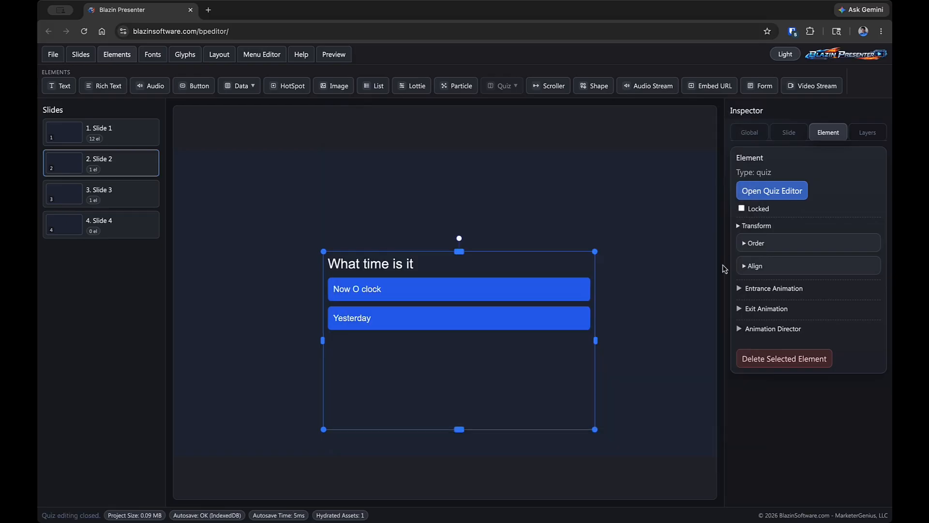
# Step: Preview Slide 2, answer the quiz with Answer 1 and Now O clock, advance to the score slide, and return to the editor
pyautogui.rightClick(555, 201)
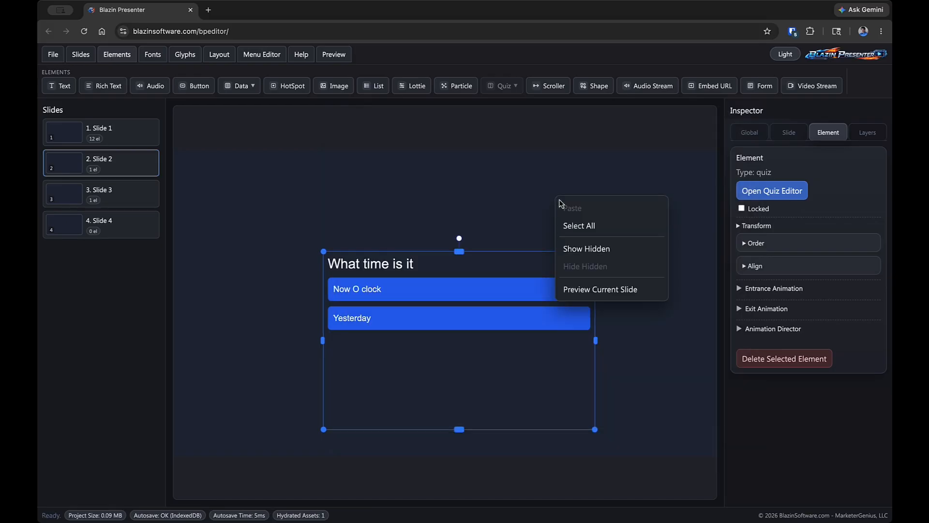
pyautogui.click(588, 290)
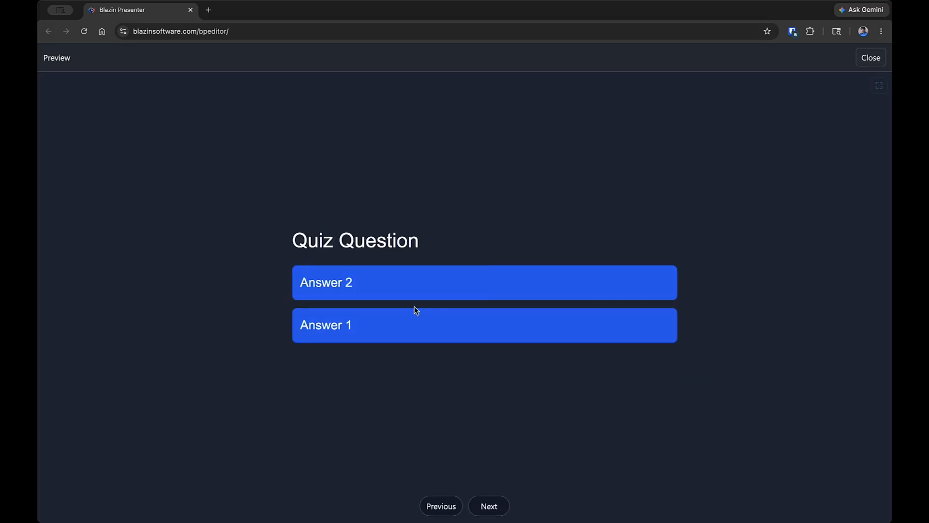
pyautogui.click(411, 320)
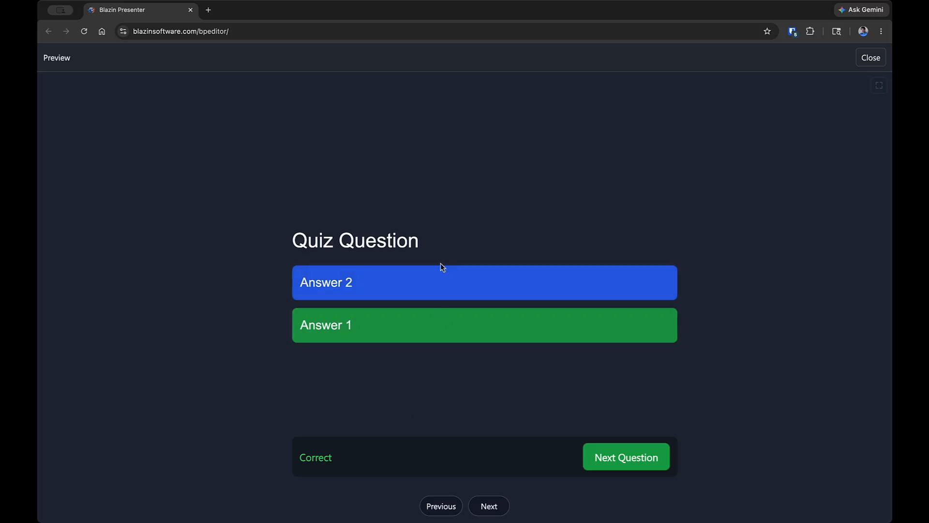
pyautogui.click(638, 455)
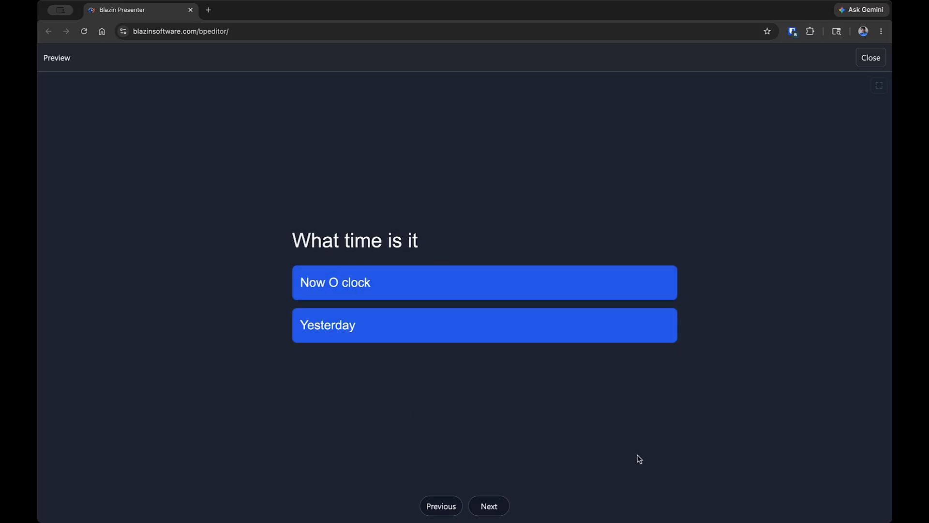
pyautogui.click(402, 298)
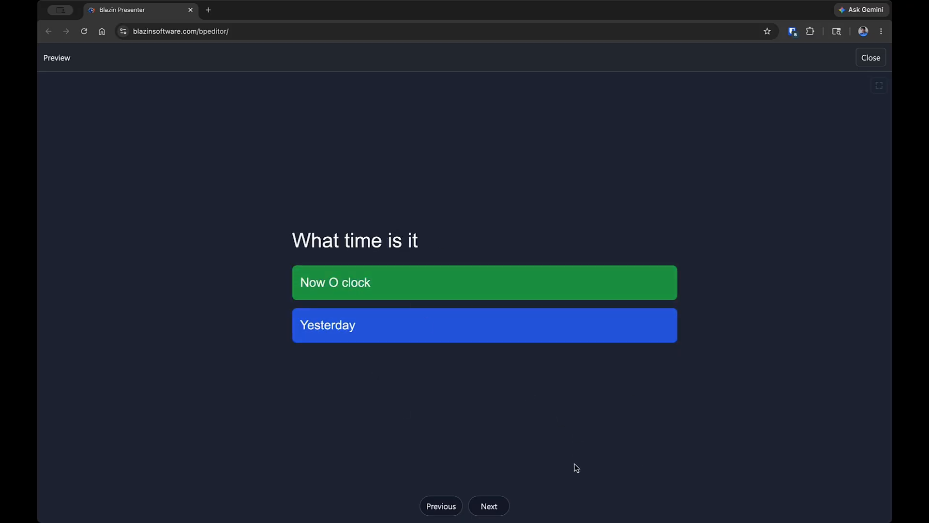
pyautogui.click(505, 507)
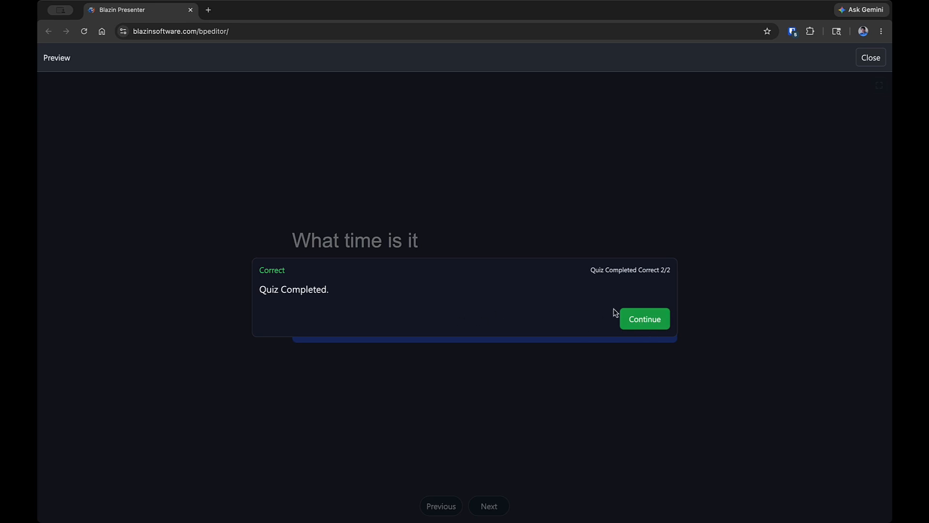
pyautogui.click(656, 326)
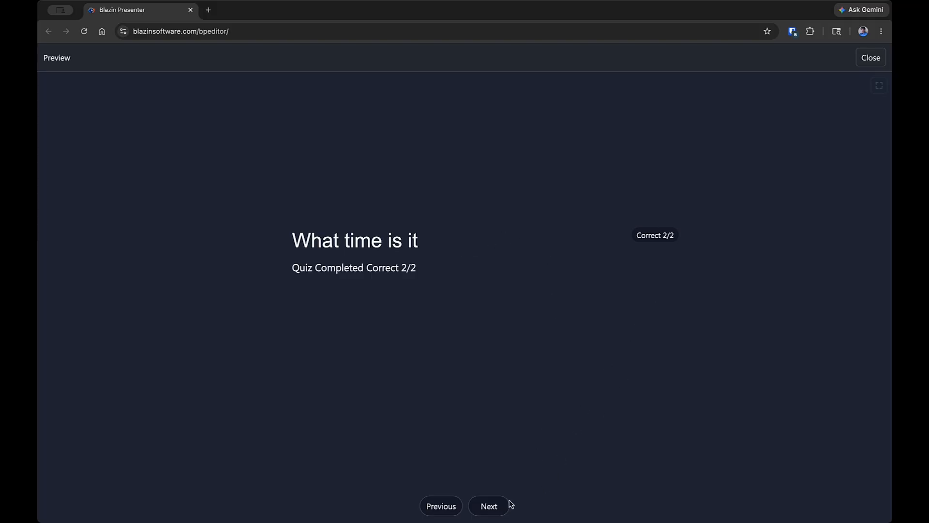
pyautogui.click(496, 511)
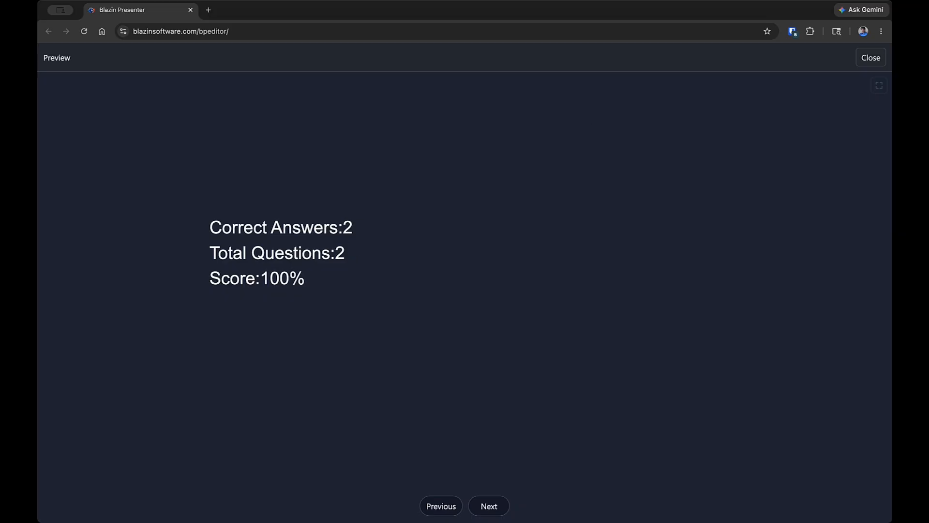
pyautogui.click(859, 58)
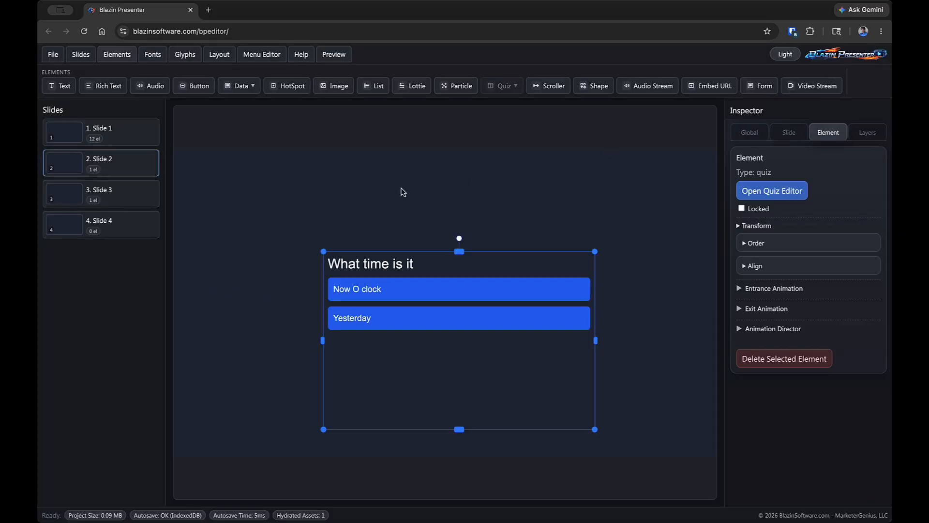
# Step: Move the Multiple Choice Quiz element upward toward the middle of Slide 2
pyautogui.moveTo(414, 296); pyautogui.dragTo(408, 248)
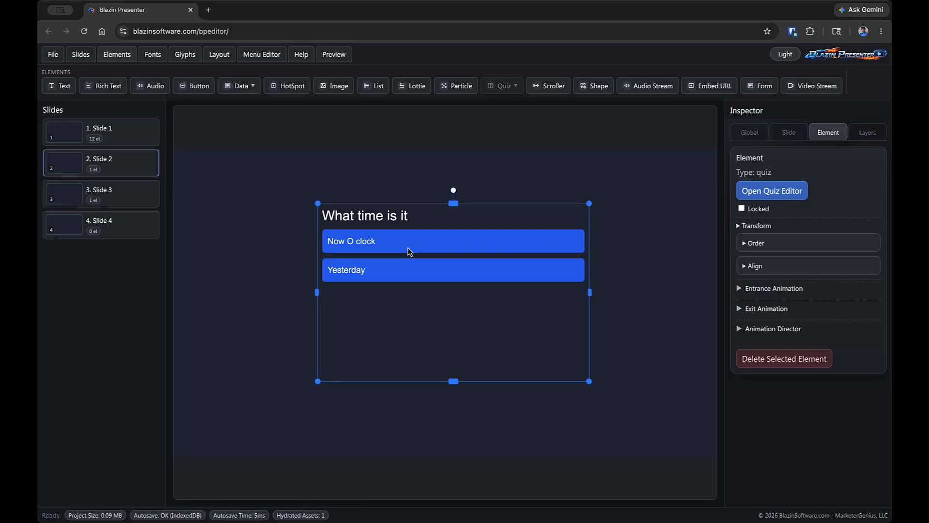
# Step: Shorten the quiz element and move it to the lower middle of Slide 2
pyautogui.moveTo(422, 241); pyautogui.dragTo(429, 291)
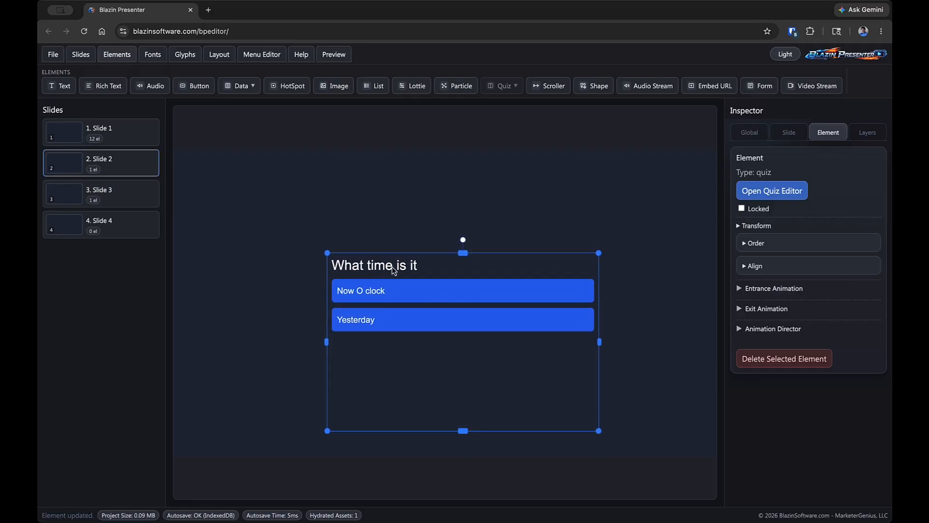
pyautogui.moveTo(393, 268); pyautogui.dragTo(442, 264)
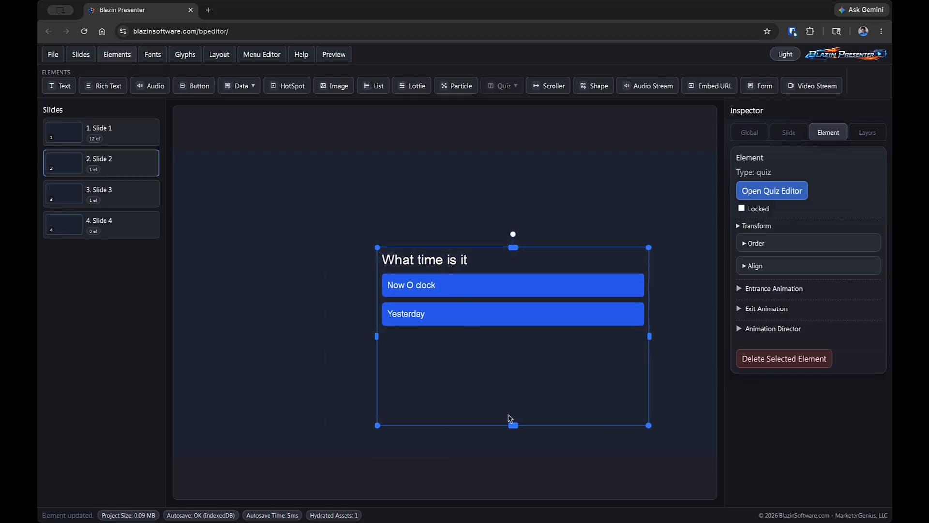
pyautogui.moveTo(514, 426); pyautogui.dragTo(513, 382)
pyautogui.moveTo(500, 292); pyautogui.dragTo(437, 354)
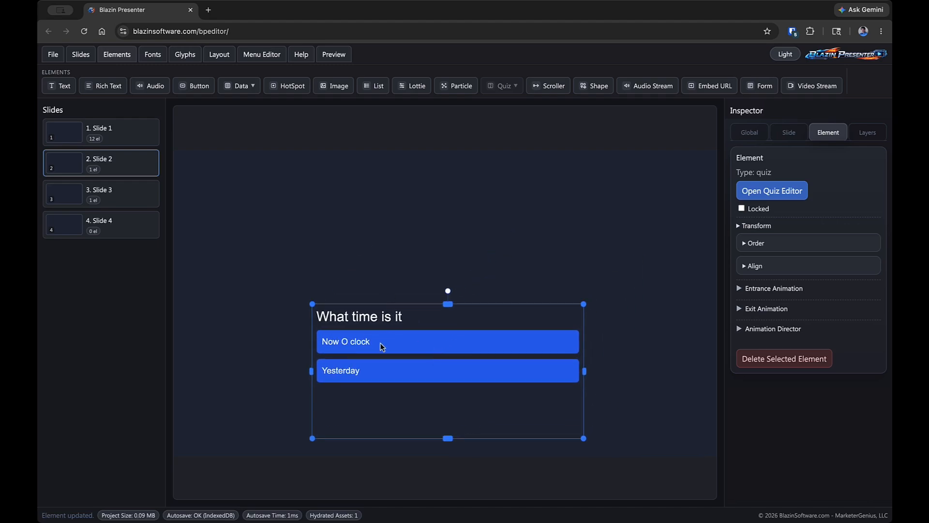
pyautogui.moveTo(380, 343)
pyautogui.mouseDown()
pyautogui.moveTo(446, 341)
pyautogui.moveTo(284, 341)
pyautogui.moveTo(363, 334)
pyautogui.moveTo(371, 342)
pyautogui.mouseUp()
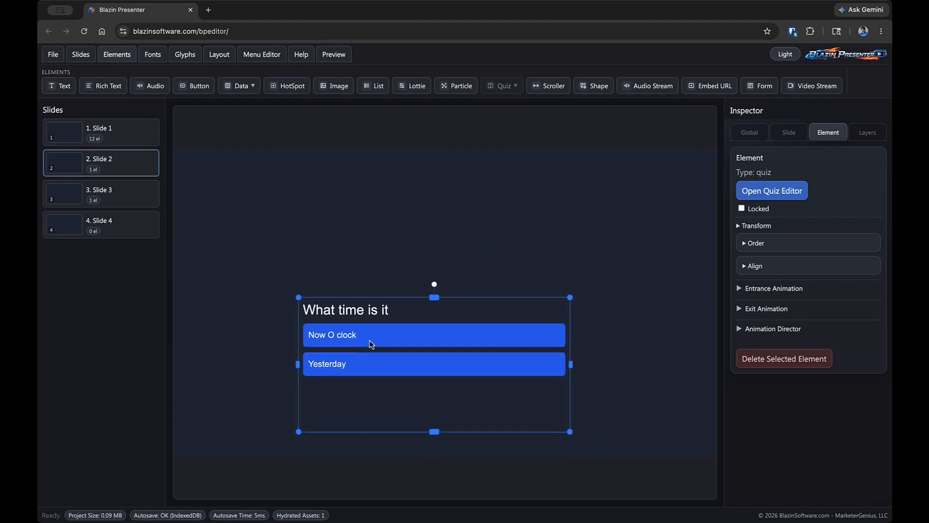
# Step: Add a Rich Text element above the quiz on Slide 2 and widen it across most of the slide
pyautogui.click(115, 92)
pyautogui.moveTo(428, 274); pyautogui.dragTo(390, 207)
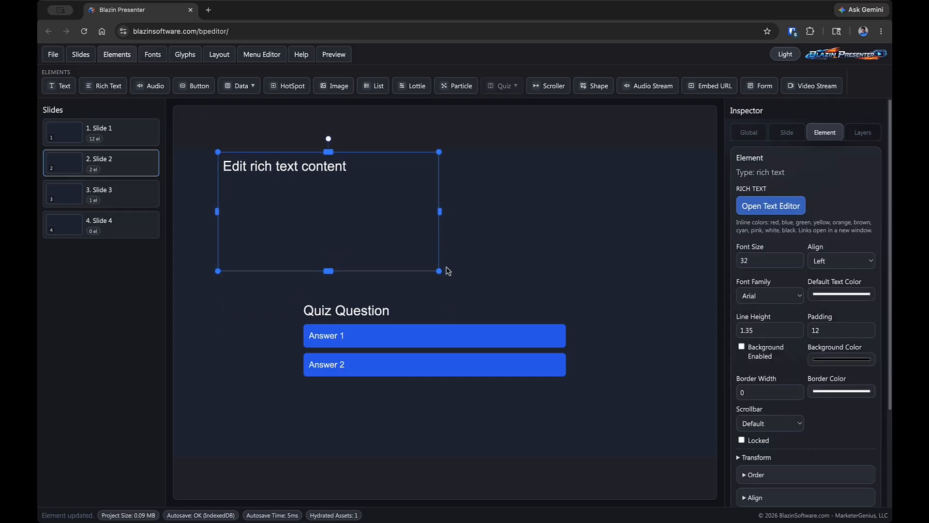
pyautogui.click(464, 272)
pyautogui.click(369, 223)
pyautogui.moveTo(438, 271); pyautogui.dragTo(685, 277)
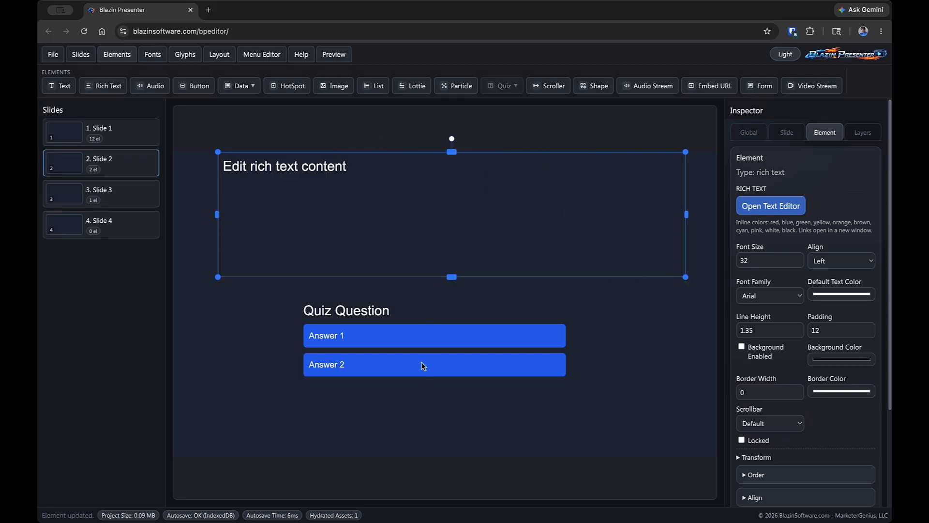
# Step: Center the rich text element horizontally on Slide 2 with Align Center and deselect it
pyautogui.rightClick(434, 247)
pyautogui.moveTo(452, 277)
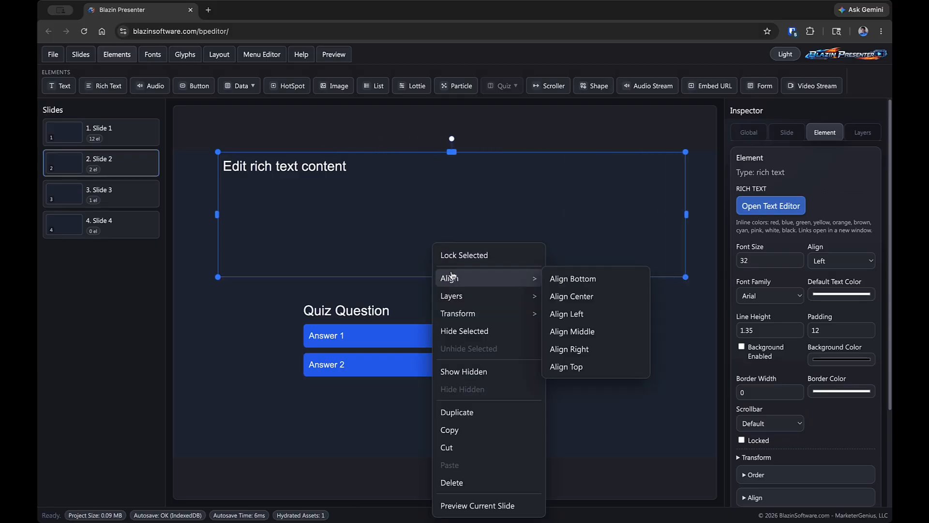
pyautogui.click(573, 296)
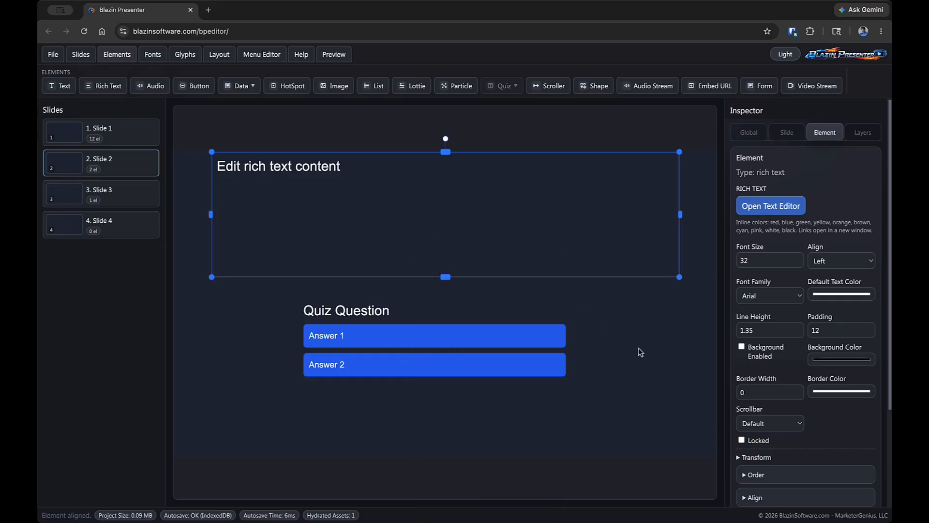
pyautogui.click(638, 350)
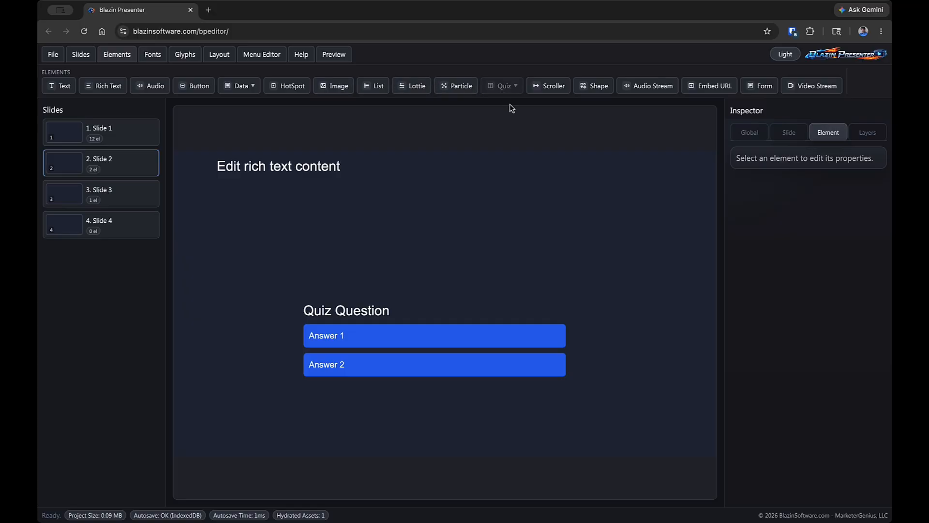
# Step: Add a horizontal scroller with text size 66 to Slide 3 and place it below the score element
pyautogui.click(151, 197)
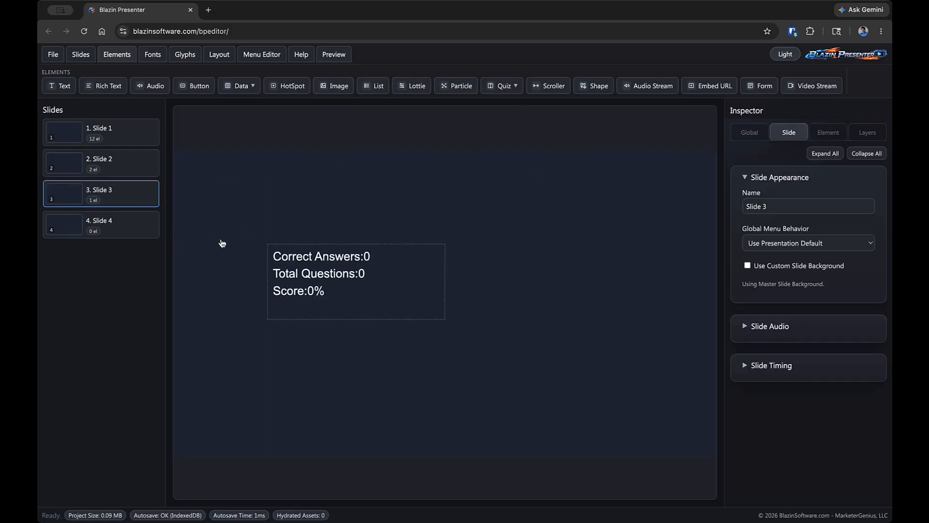
pyautogui.moveTo(550, 448); pyautogui.dragTo(496, 156)
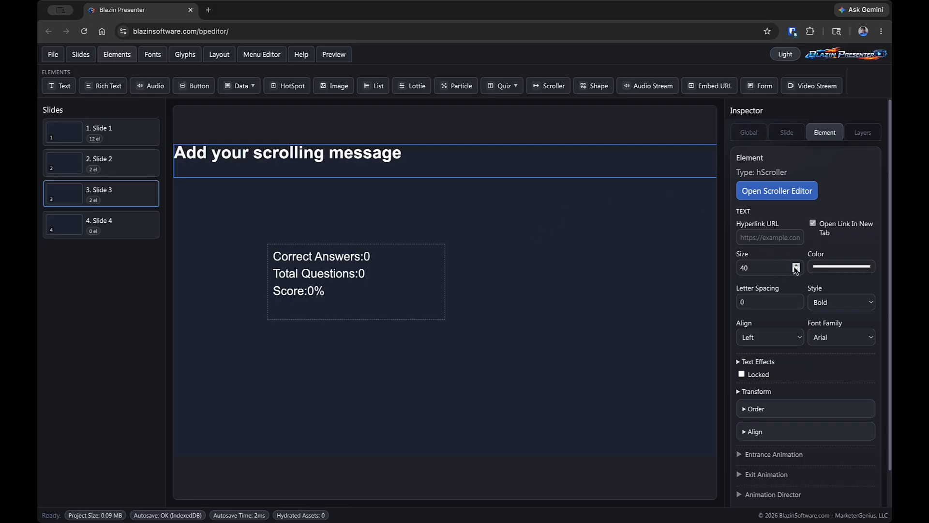
pyautogui.moveTo(796, 265); pyautogui.dragTo(796, 267)
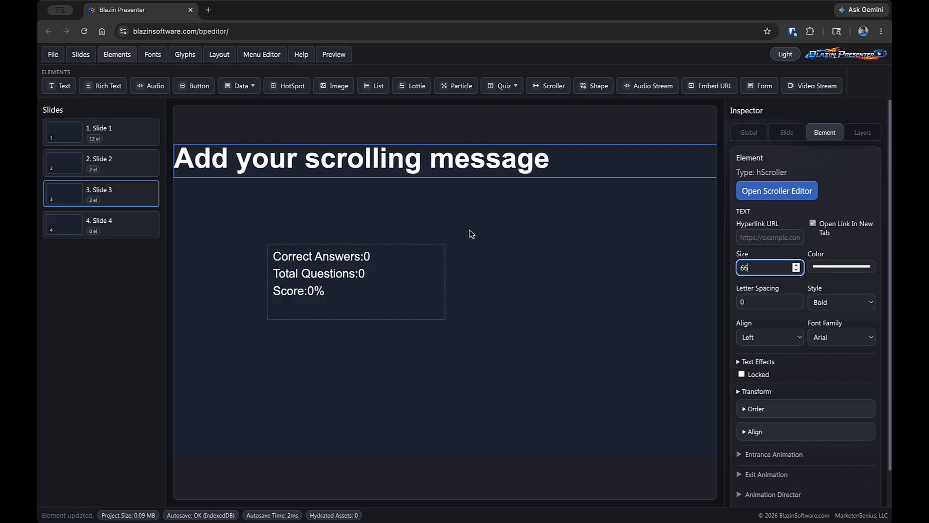
pyautogui.moveTo(455, 170); pyautogui.dragTo(475, 404)
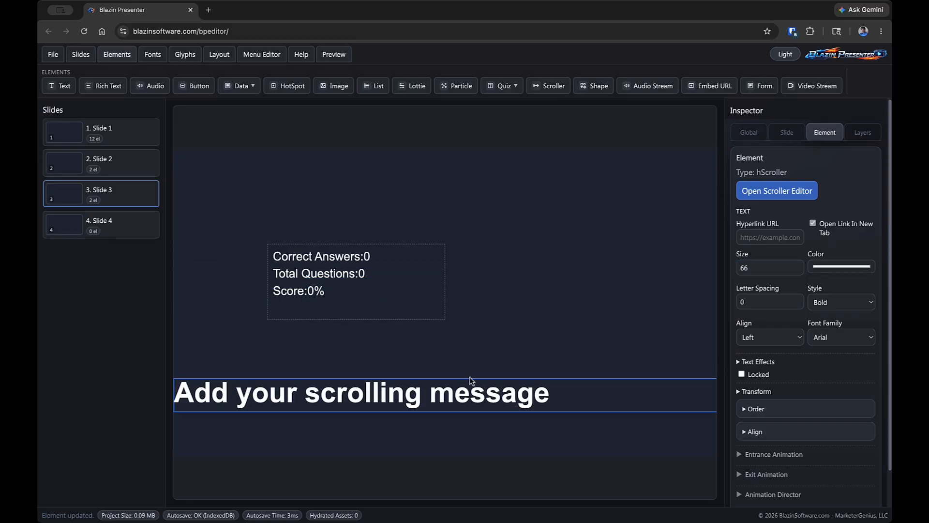
pyautogui.click(481, 357)
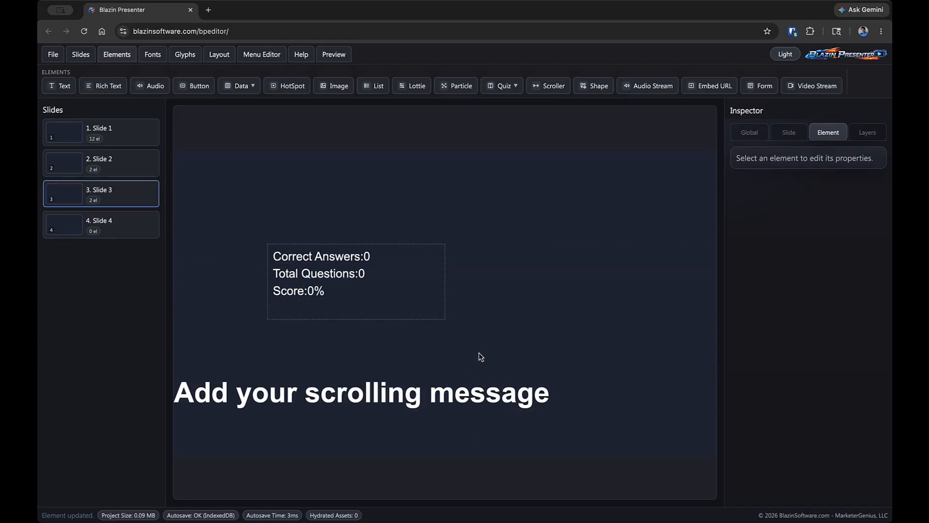
# Step: Set the horizontal scroller's speed to 200 px/s and finish editing it
pyautogui.click(463, 410)
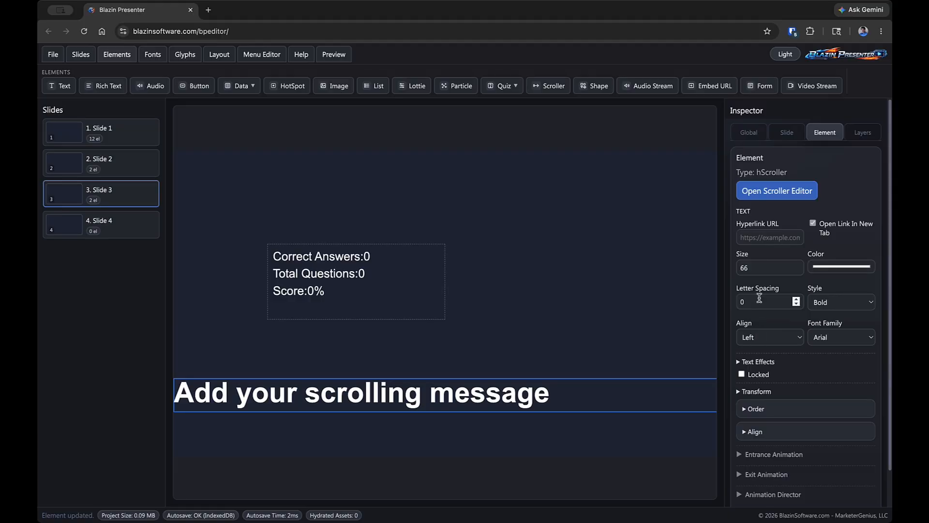
pyautogui.click(778, 193)
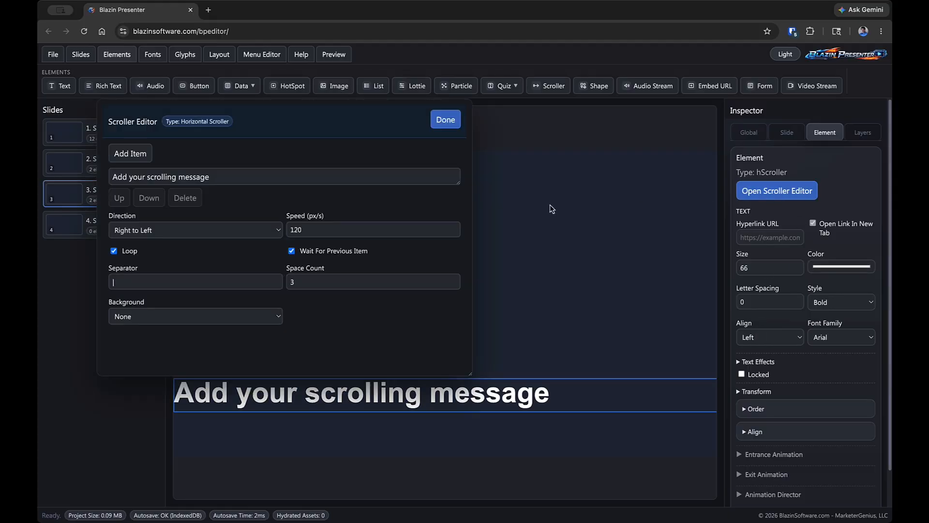
pyautogui.moveTo(334, 228); pyautogui.dragTo(282, 231)
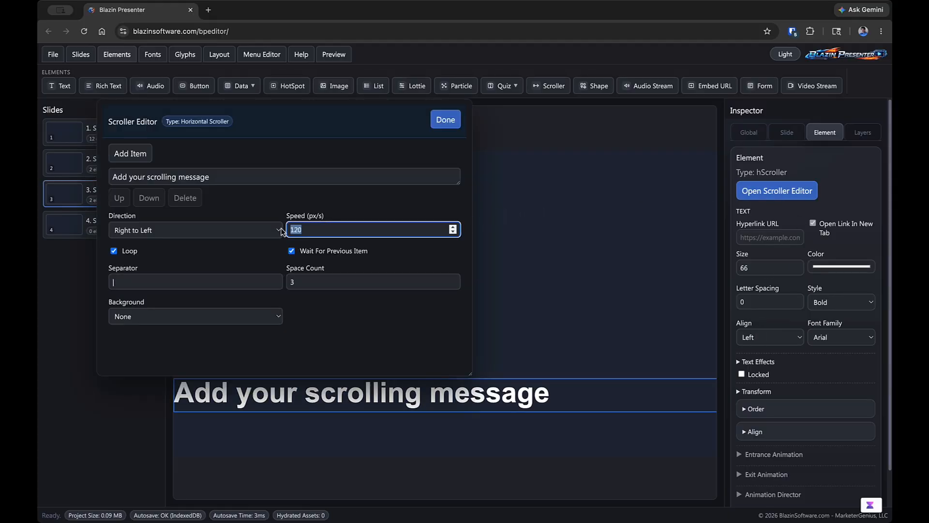
pyautogui.write('2')
pyautogui.click(444, 120)
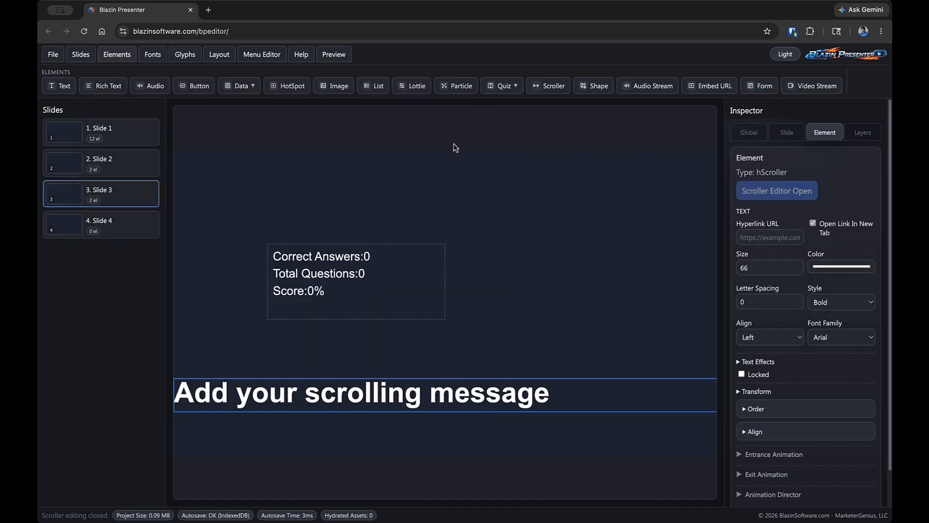
# Step: Preview Slide 3 to check the scrolling message, and return to the editor
pyautogui.rightClick(520, 213)
pyautogui.click(557, 304)
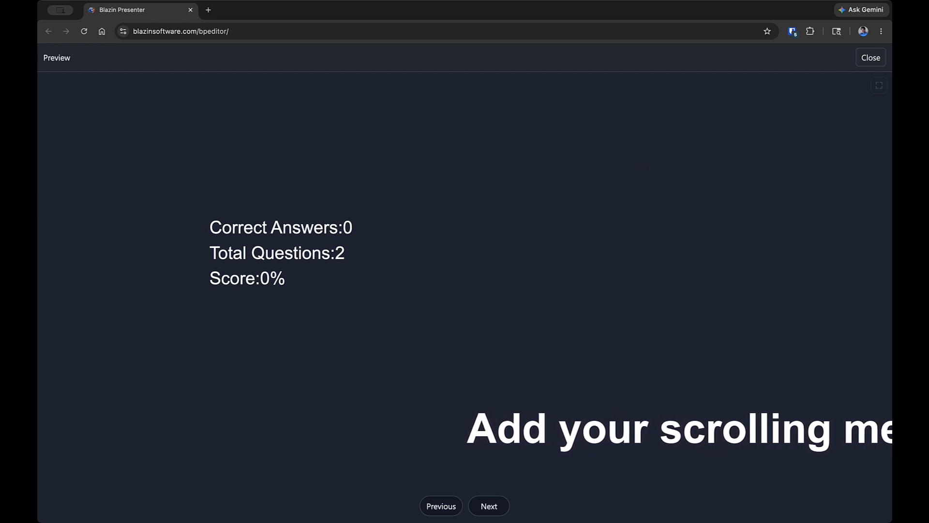
pyautogui.click(872, 58)
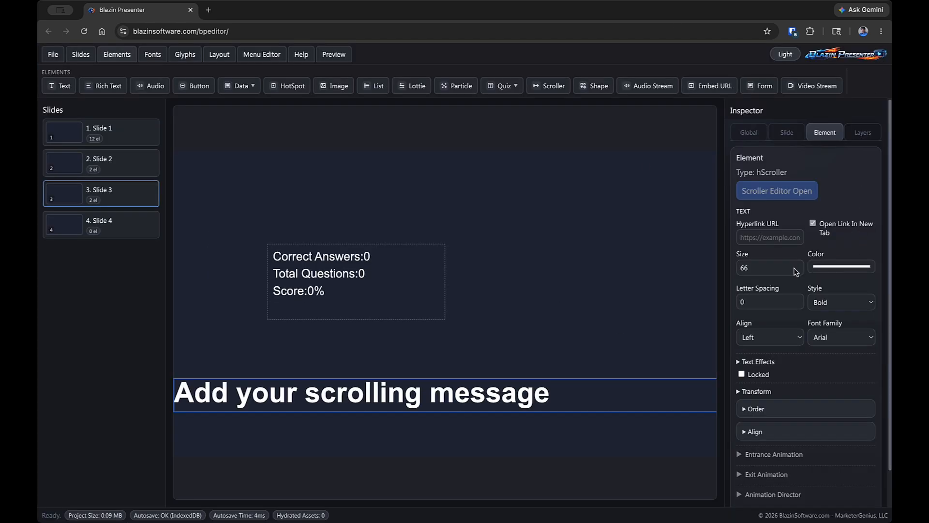
# Step: Add a blank second item to the horizontal scroller, finish editing, and deselect it
pyautogui.click(590, 405)
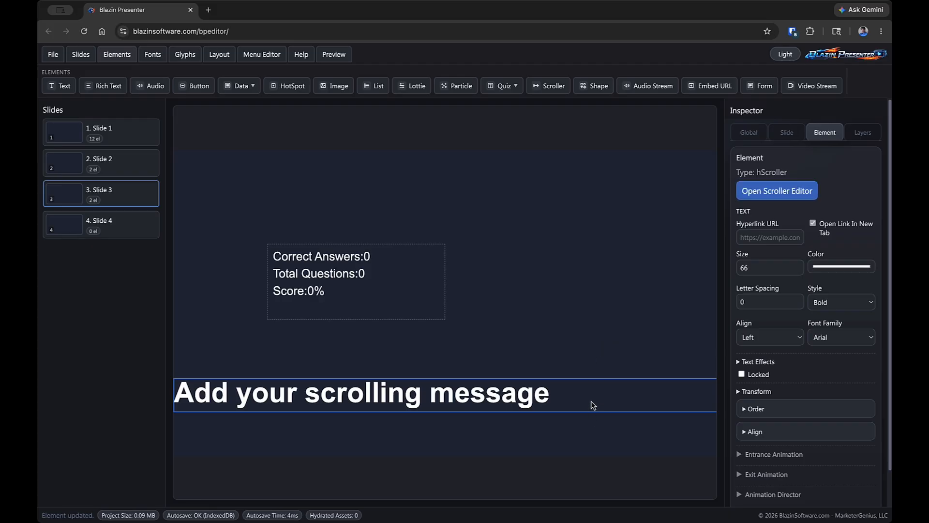
pyautogui.click(743, 197)
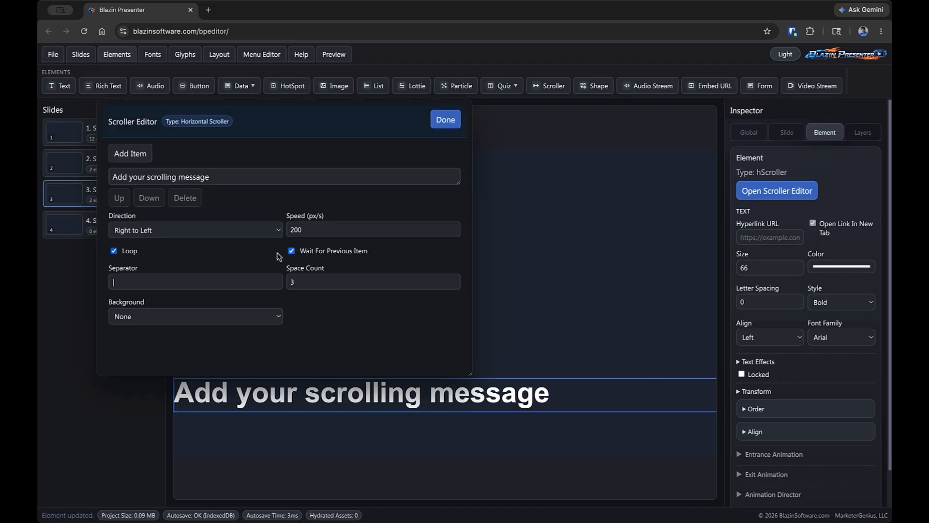
pyautogui.click(135, 154)
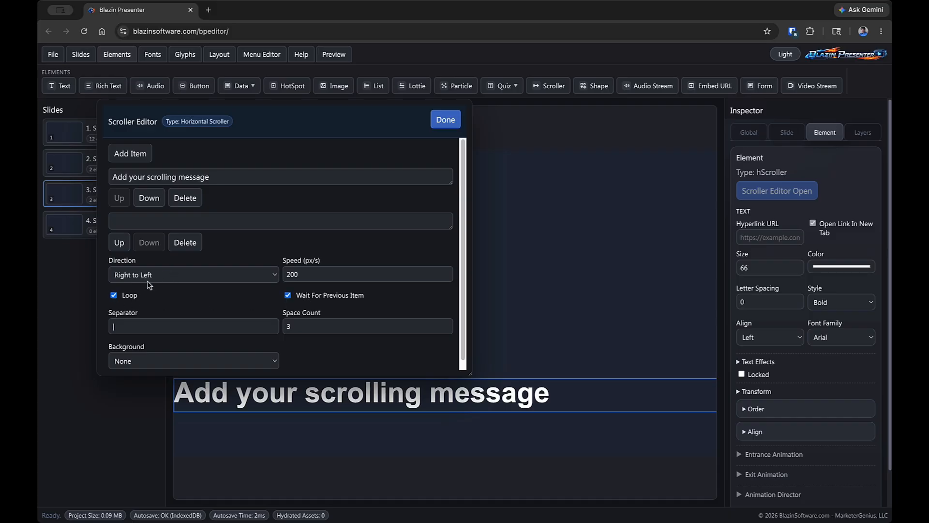
pyautogui.click(446, 121)
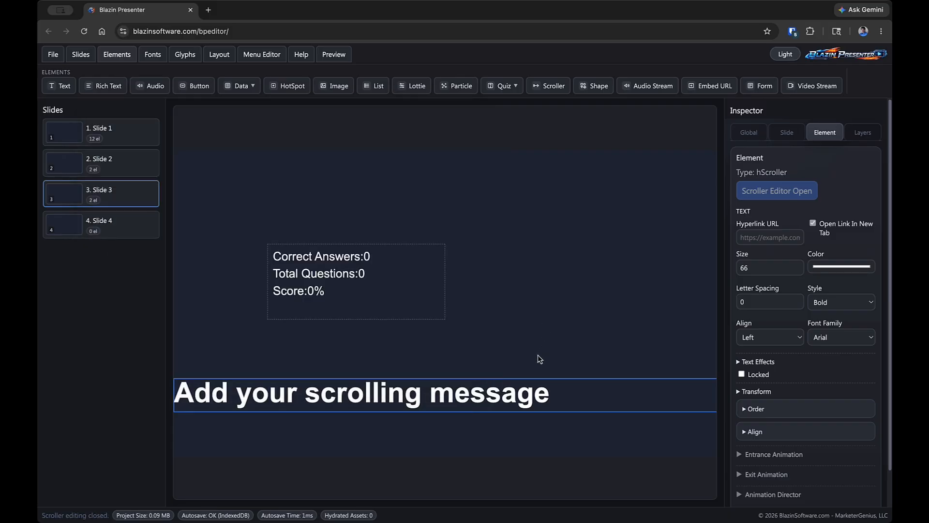
pyautogui.click(532, 317)
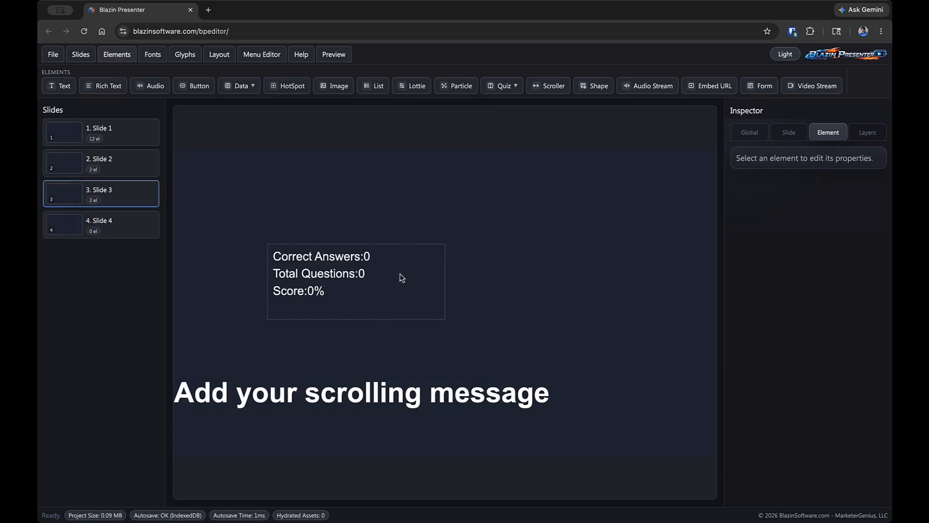
# Step: Add a Shape element to an empty area in the upper part of Slide 3 and change its type to Star
pyautogui.click(593, 92)
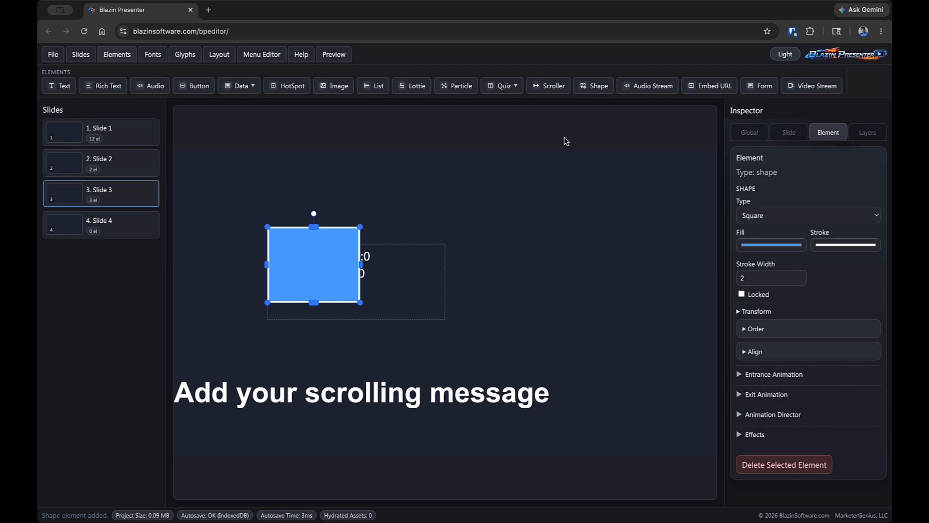
pyautogui.moveTo(285, 260); pyautogui.dragTo(493, 199)
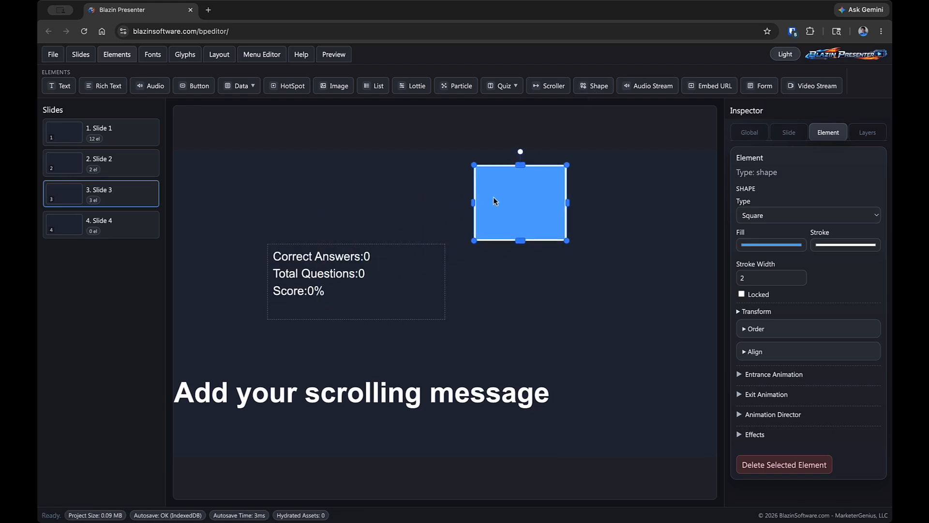
pyautogui.click(812, 219)
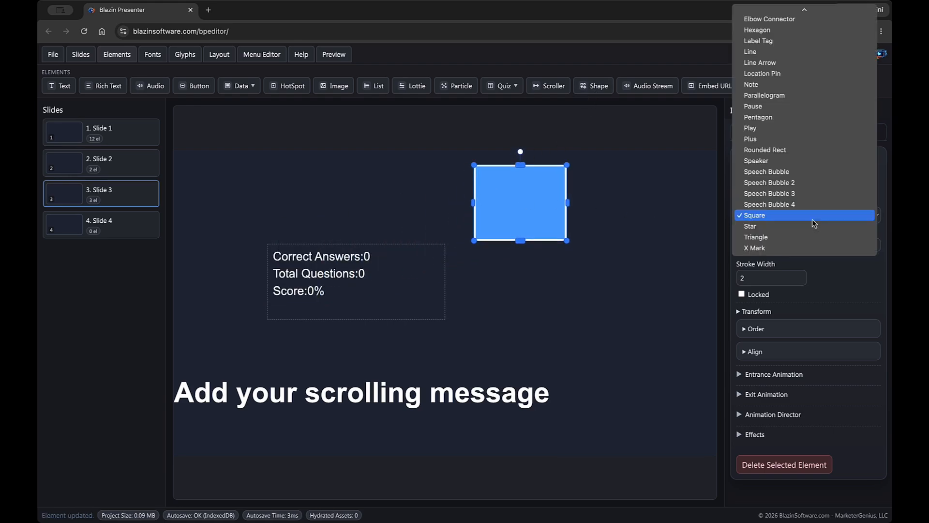
pyautogui.click(816, 132)
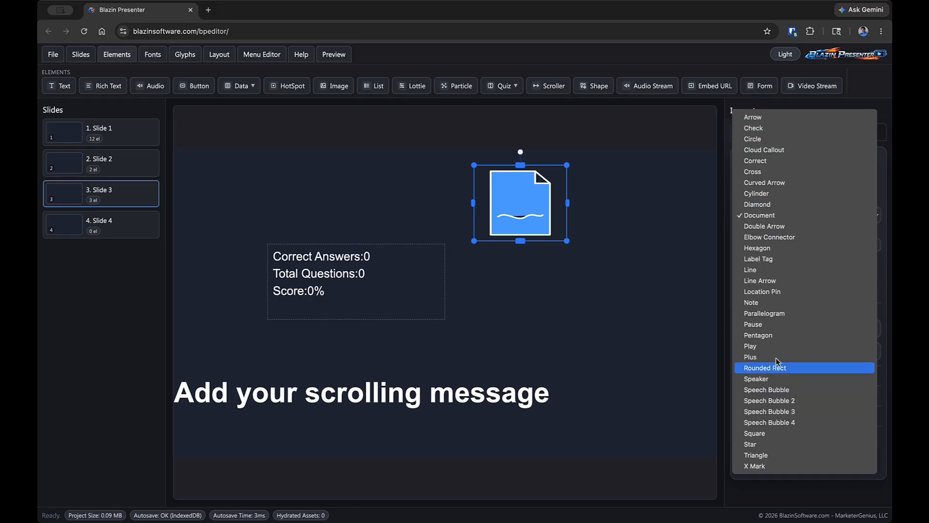
pyautogui.click(778, 445)
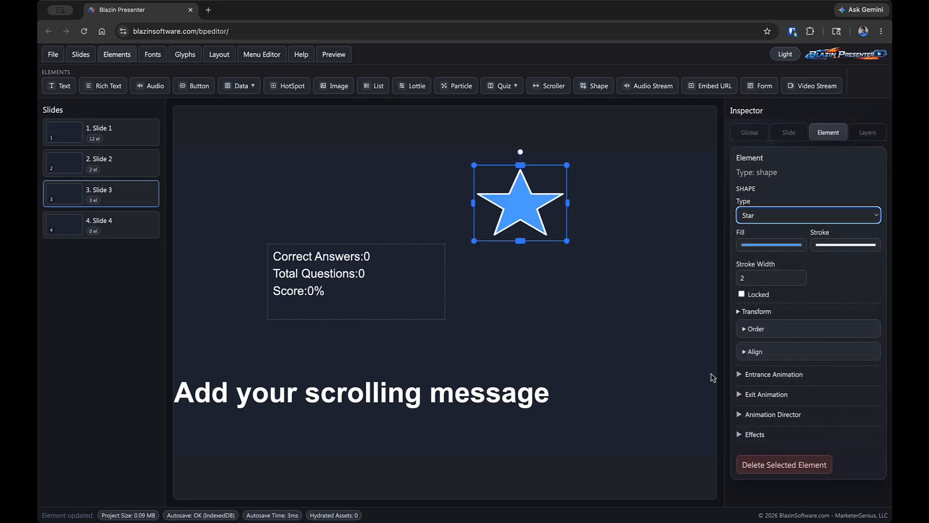
pyautogui.click(637, 295)
# Step: Move the star above the score element on Slide 3 and set its fill to orange
pyautogui.moveTo(527, 201); pyautogui.dragTo(301, 185)
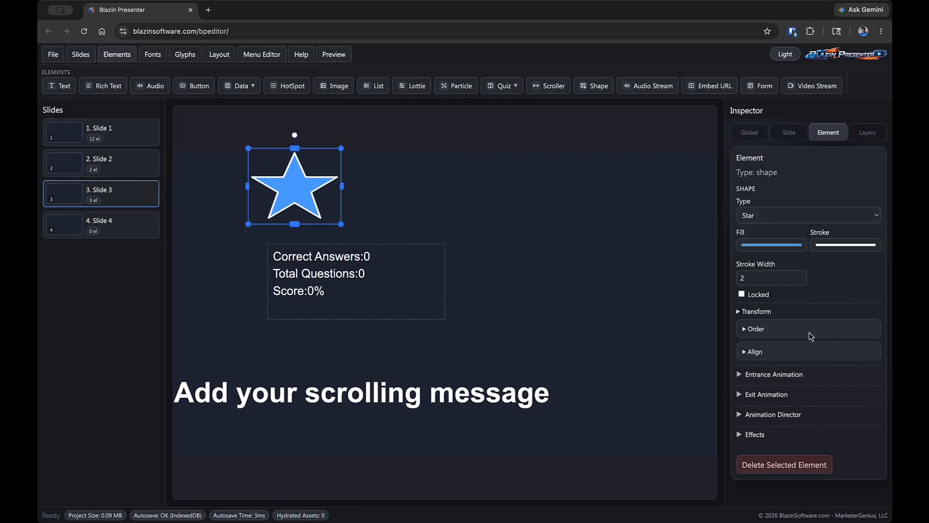
pyautogui.moveTo(809, 332); pyautogui.dragTo(838, 332)
pyautogui.click(840, 292)
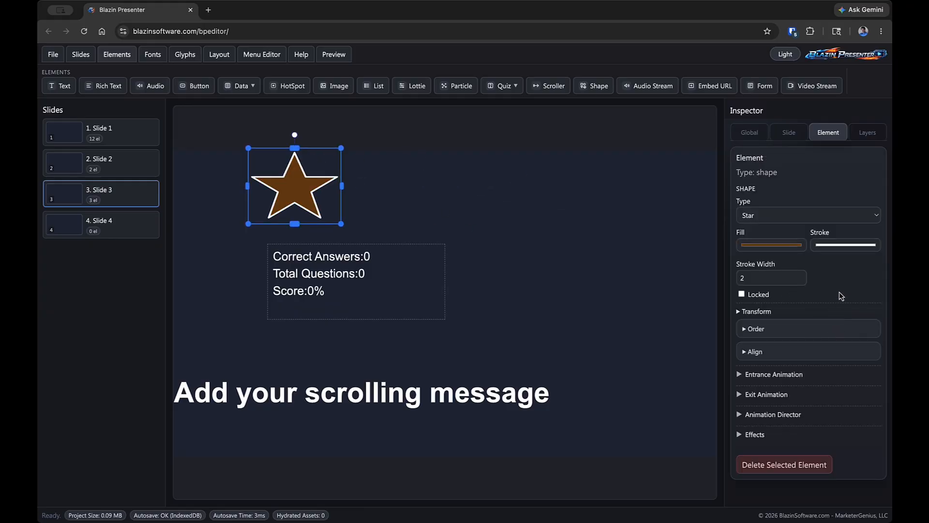
pyautogui.moveTo(841, 296); pyautogui.dragTo(843, 257)
pyautogui.click(649, 257)
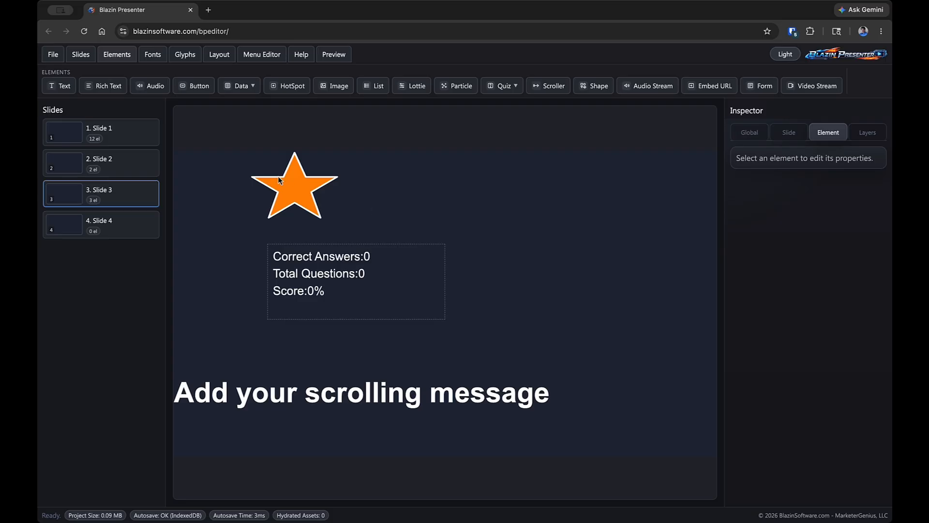
pyautogui.moveTo(278, 180)
pyautogui.mouseDown()
pyautogui.moveTo(339, 190)
pyautogui.moveTo(272, 183)
pyautogui.mouseUp()
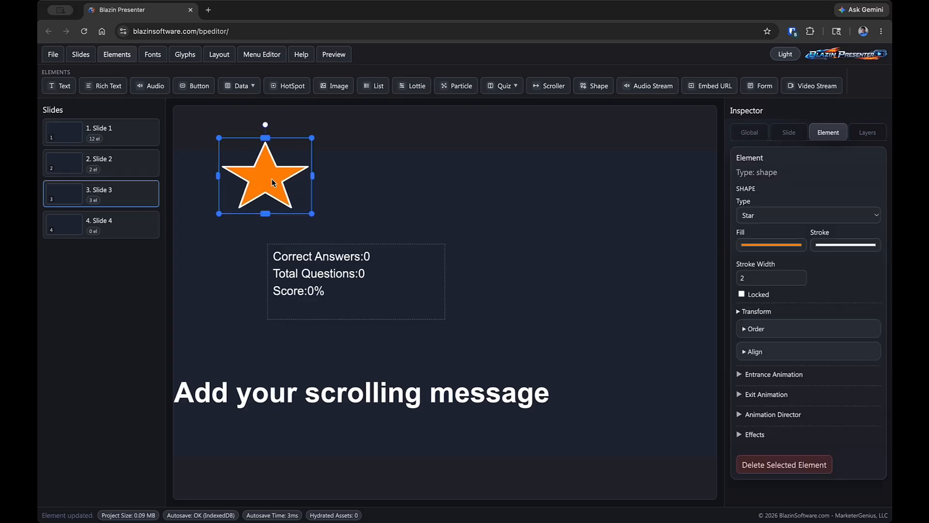
# Step: Add an Audio Stream element to Slide 3
pyautogui.click(654, 92)
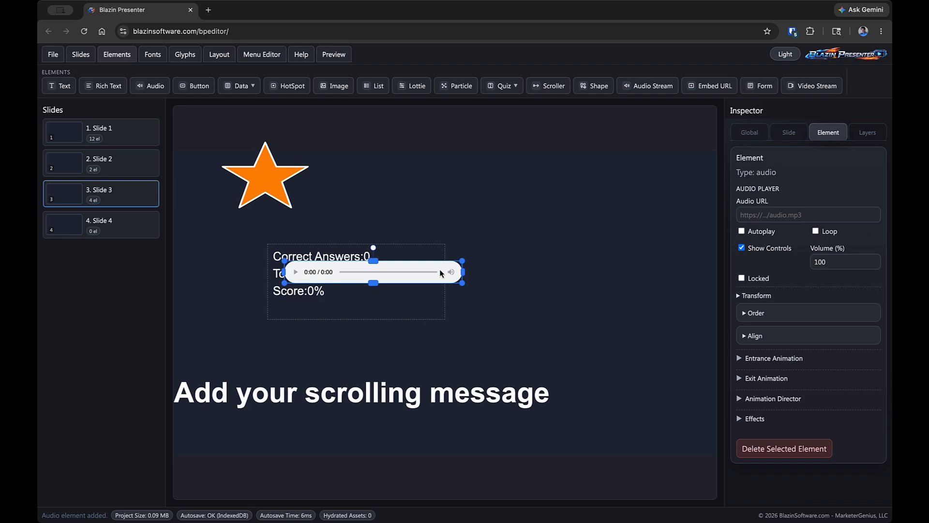
# Step: Move the audio player beside the star near the slide's upper edge and enable its Autoplay option
pyautogui.moveTo(445, 266); pyautogui.dragTo(651, 176)
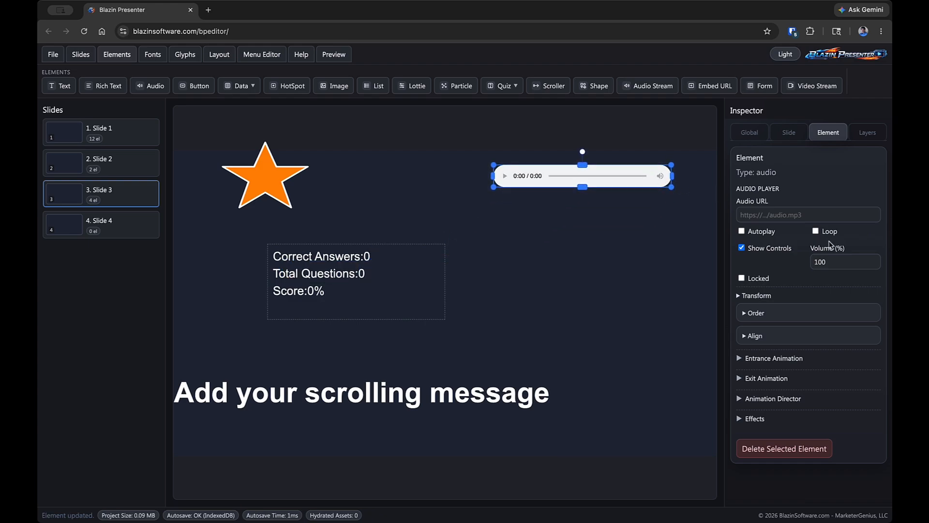
pyautogui.click(792, 217)
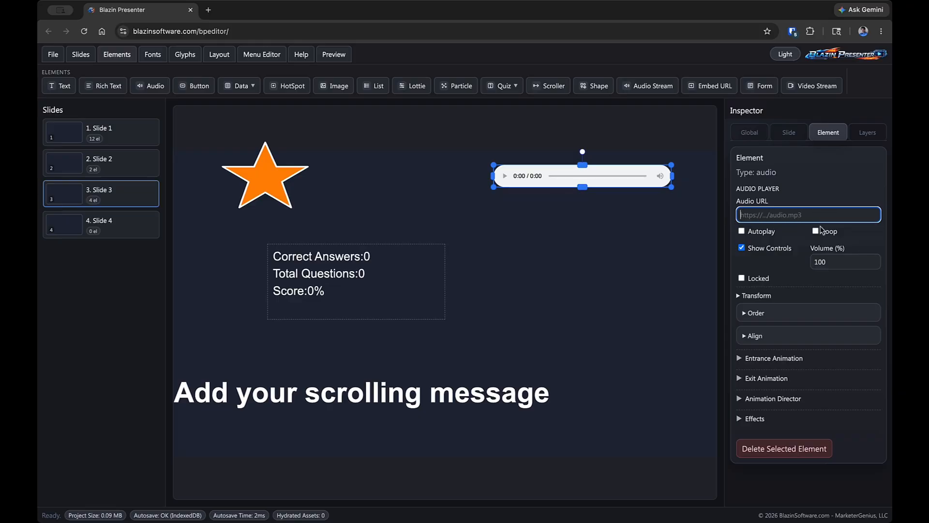
pyautogui.click(767, 232)
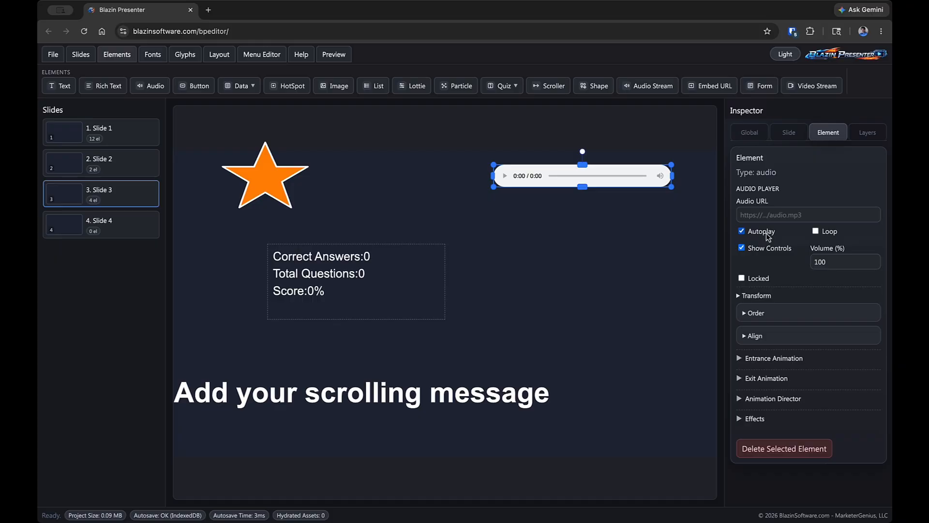
# Step: Add a new blank slide and move it to the first position in the slide order
pyautogui.click(136, 133)
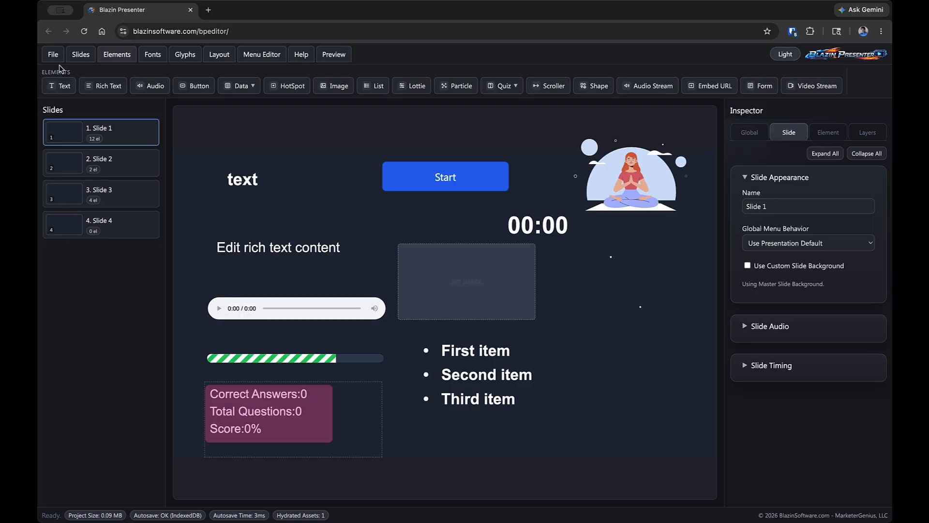
pyautogui.click(79, 57)
pyautogui.click(60, 86)
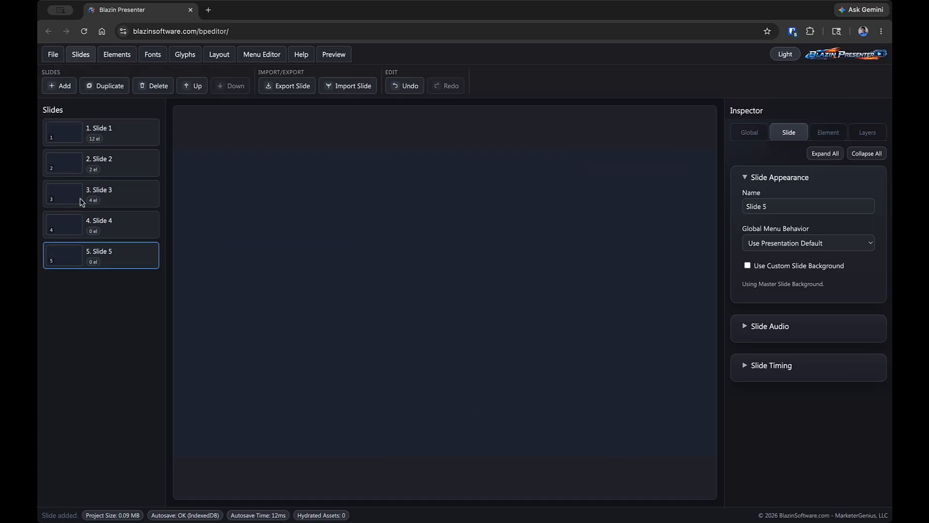
pyautogui.moveTo(98, 270); pyautogui.dragTo(108, 181)
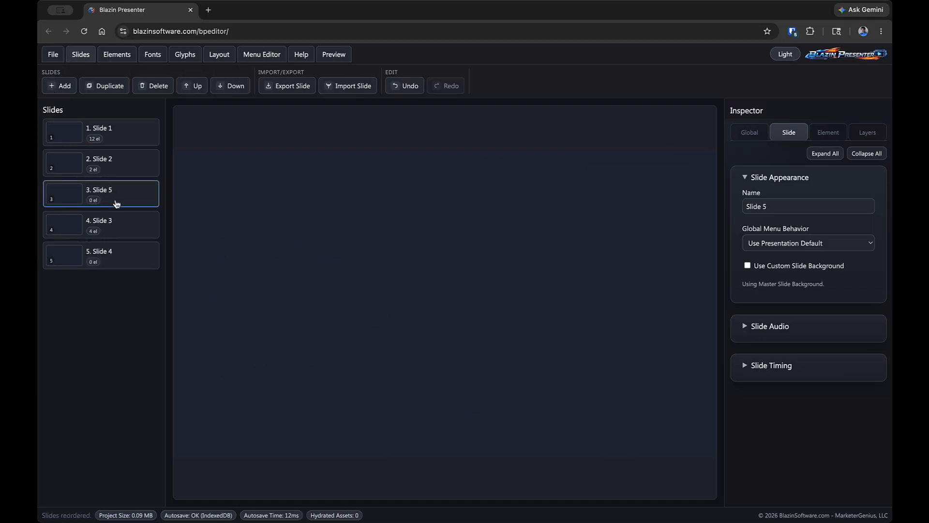
pyautogui.moveTo(120, 142); pyautogui.dragTo(118, 135)
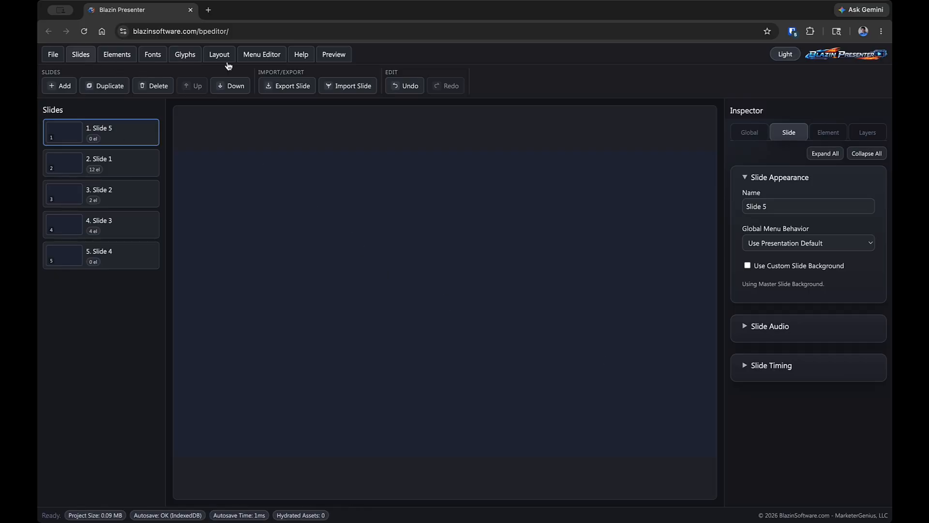
# Step: Add a button to the lower middle of the first slide and enable Attempt Full Screen On Click
pyautogui.click(124, 58)
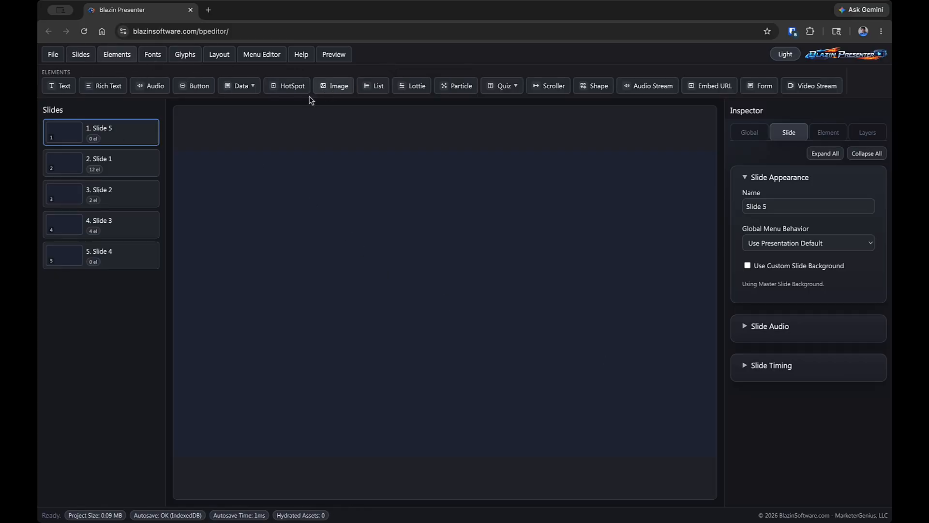
pyautogui.click(198, 90)
pyautogui.moveTo(341, 258); pyautogui.dragTo(448, 361)
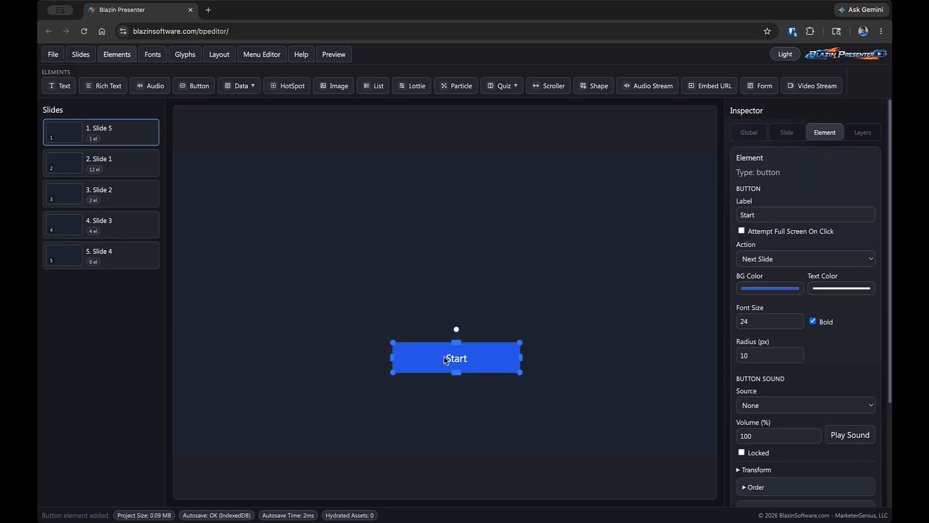
pyautogui.click(783, 232)
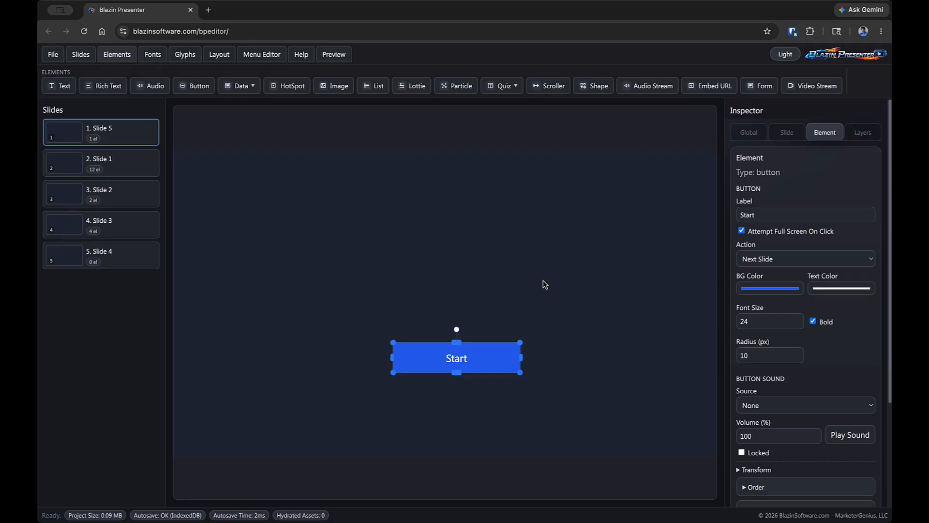
# Step: On Slide 3, add an Embed URL element and place it below the audio player, beside the quiz score text
pyautogui.click(115, 261)
pyautogui.click(116, 234)
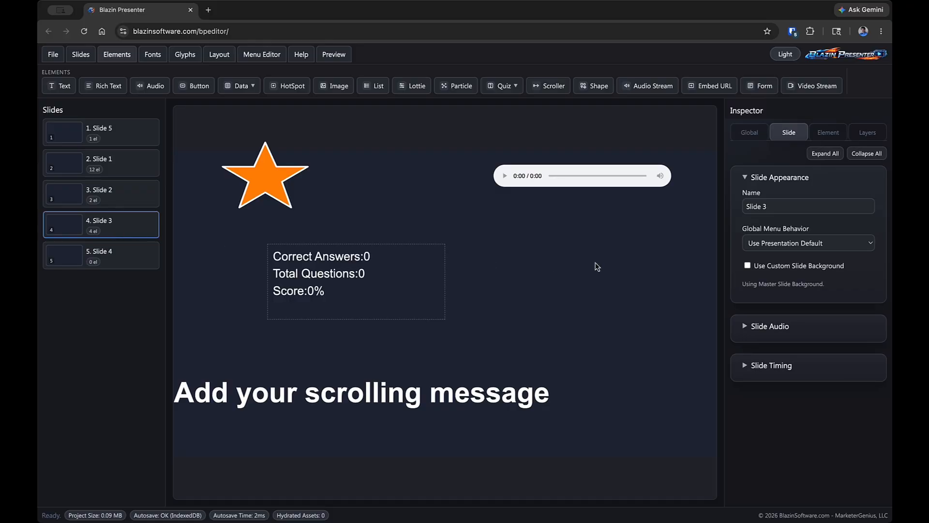
pyautogui.moveTo(599, 168); pyautogui.dragTo(595, 179)
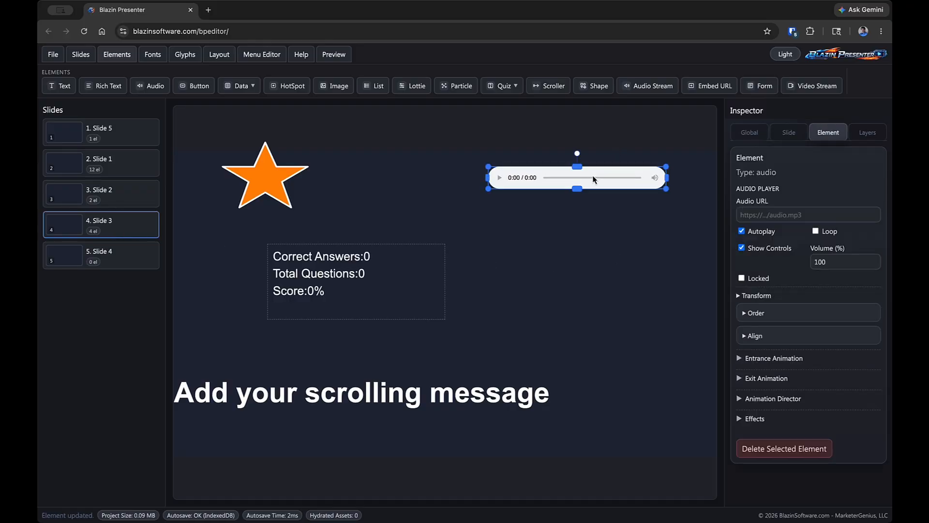
pyautogui.click(717, 92)
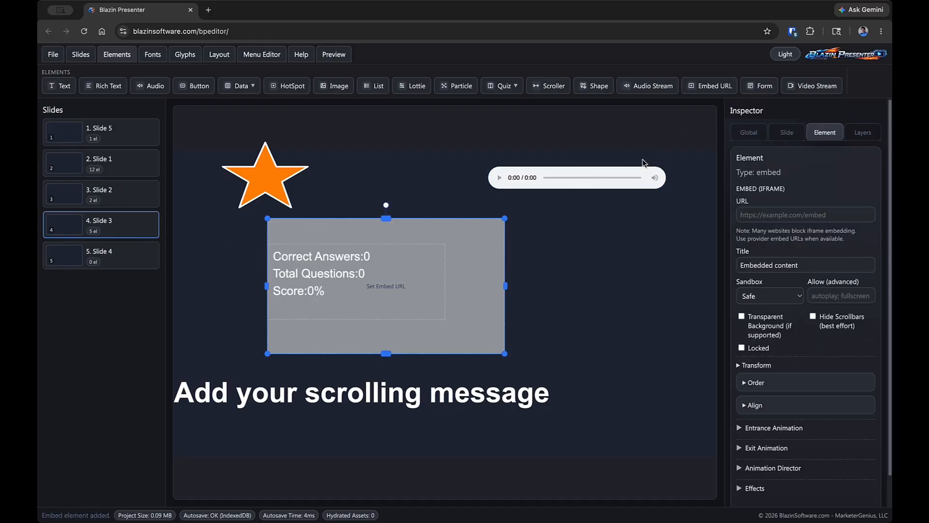
pyautogui.moveTo(471, 272); pyautogui.dragTo(671, 274)
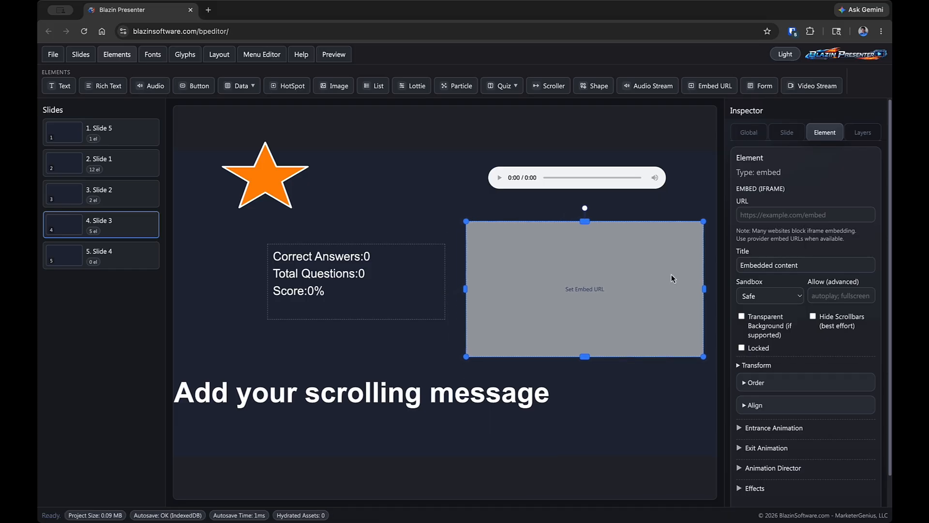
pyautogui.click(778, 217)
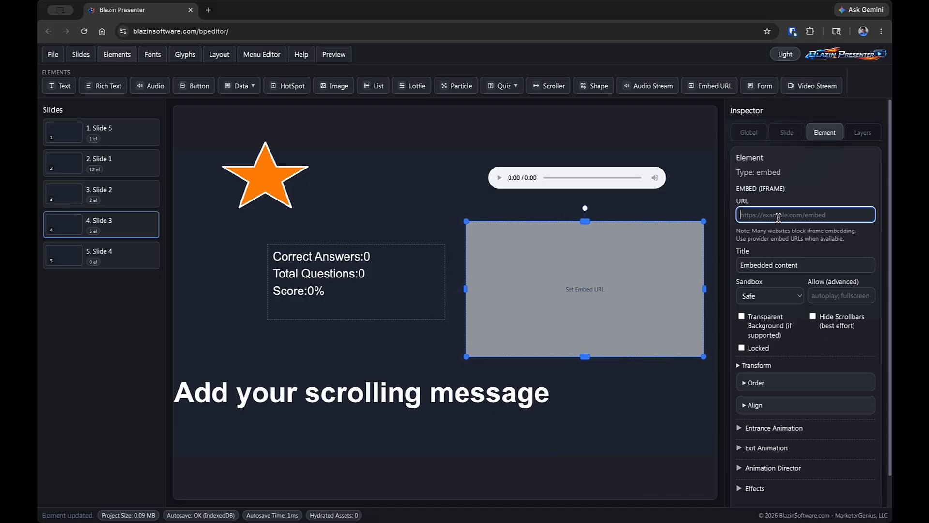
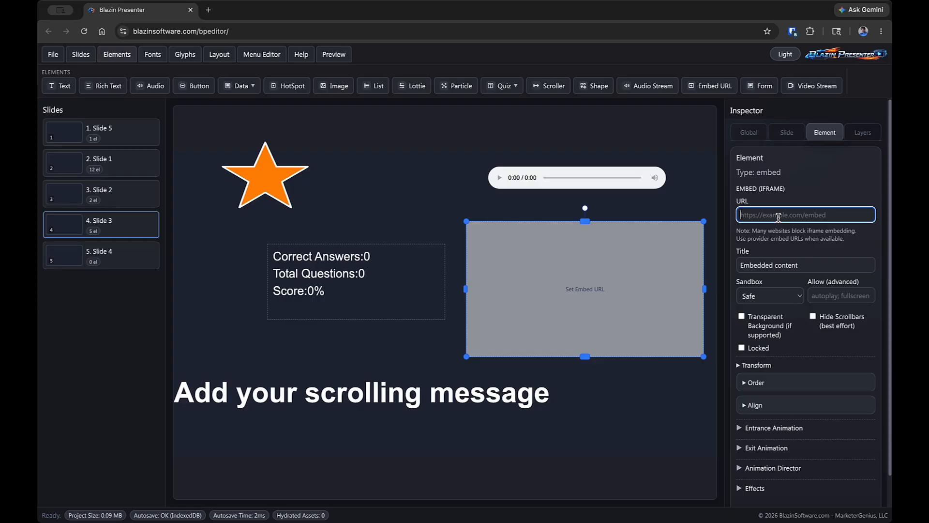
pyautogui.moveTo(573, 284)
pyautogui.mouseDown()
pyautogui.moveTo(297, 296)
pyautogui.moveTo(587, 279)
pyautogui.moveTo(576, 280)
pyautogui.mouseUp()
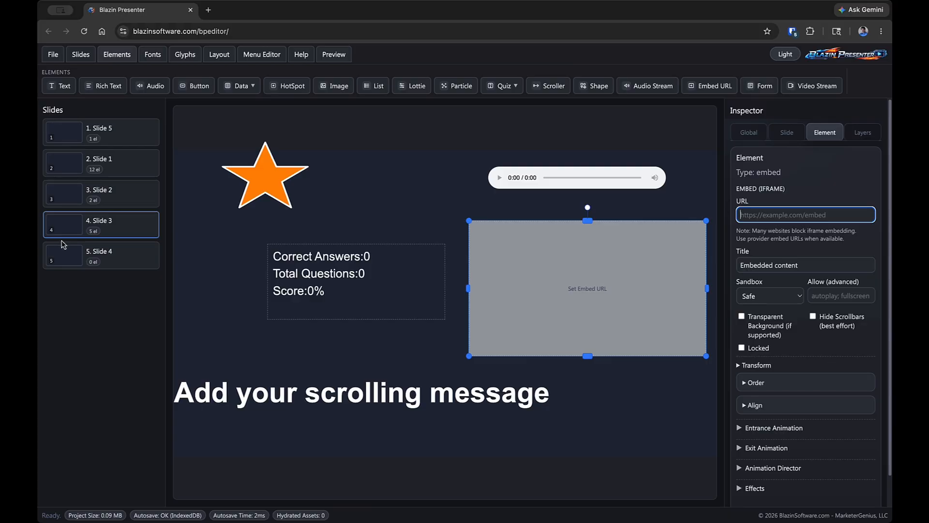
# Step: Add a form element to Slide 4 and move it toward the upper middle of the slide
pyautogui.click(92, 255)
pyautogui.click(760, 86)
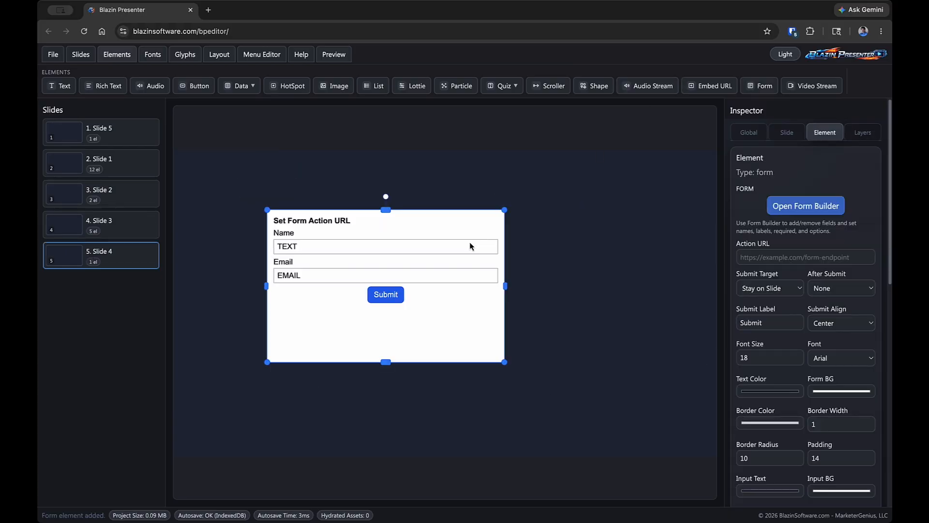
pyautogui.moveTo(469, 246); pyautogui.dragTo(521, 202)
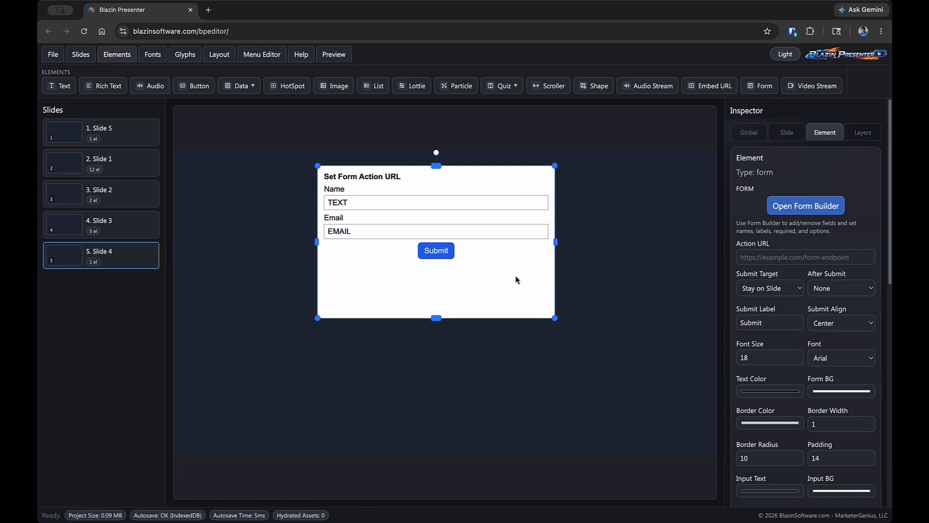
# Step: Open the form in the Form Builder and add two more fields after the Email field
pyautogui.click(824, 204)
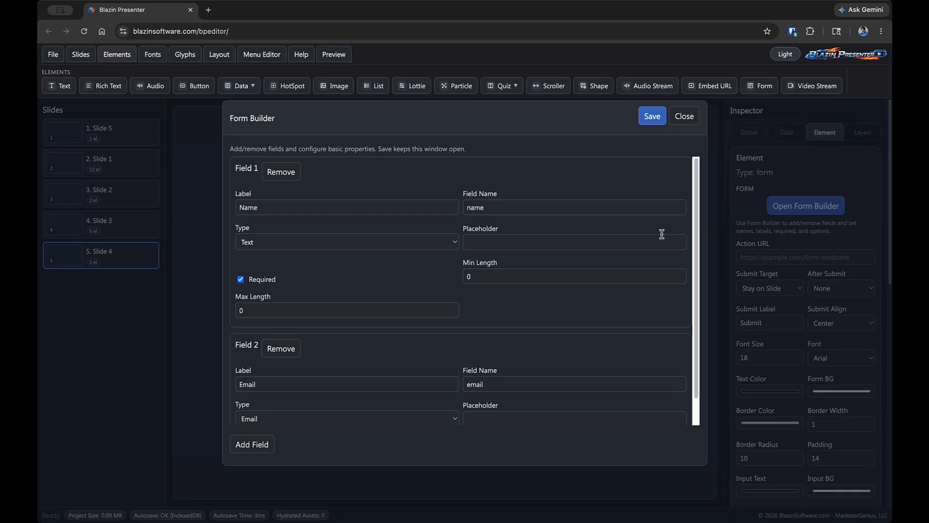
pyautogui.scroll(-1, 661, 234)
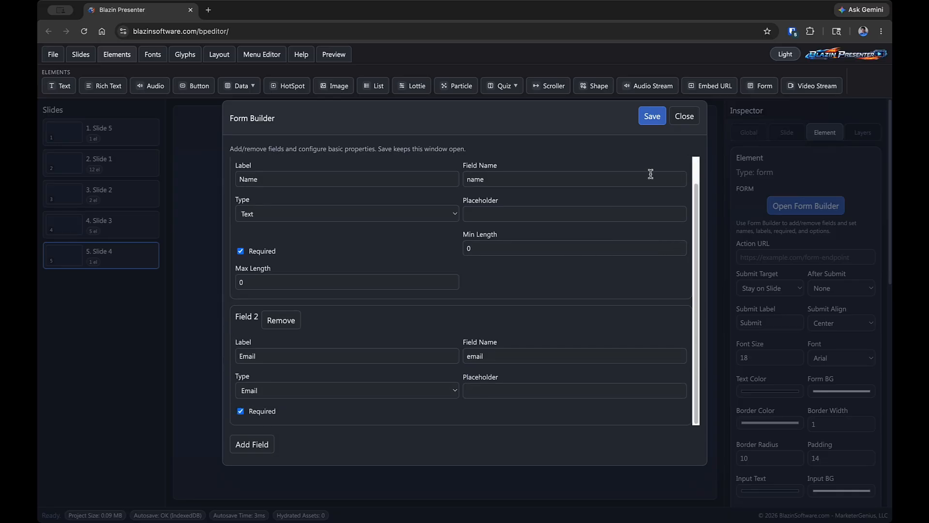
pyautogui.scroll(1, 428, 301)
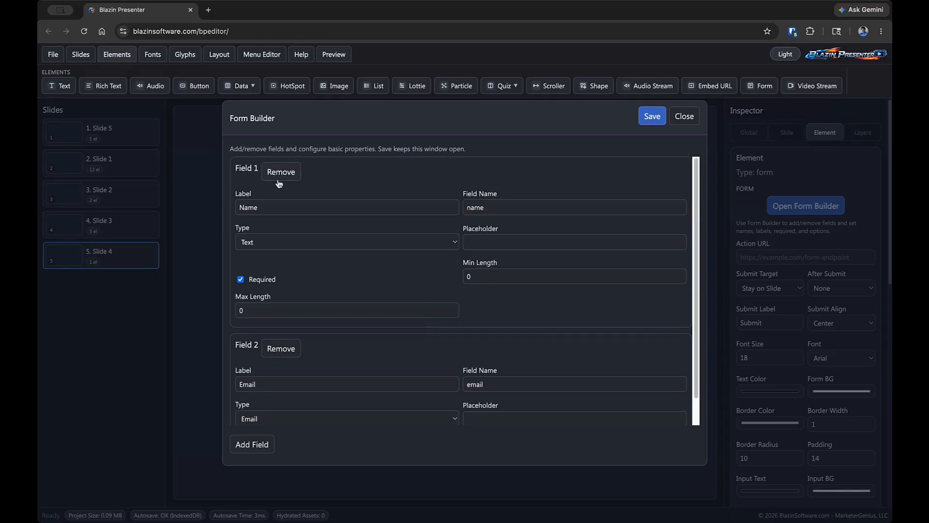
pyautogui.scroll(-1, 269, 339)
pyautogui.click(255, 444)
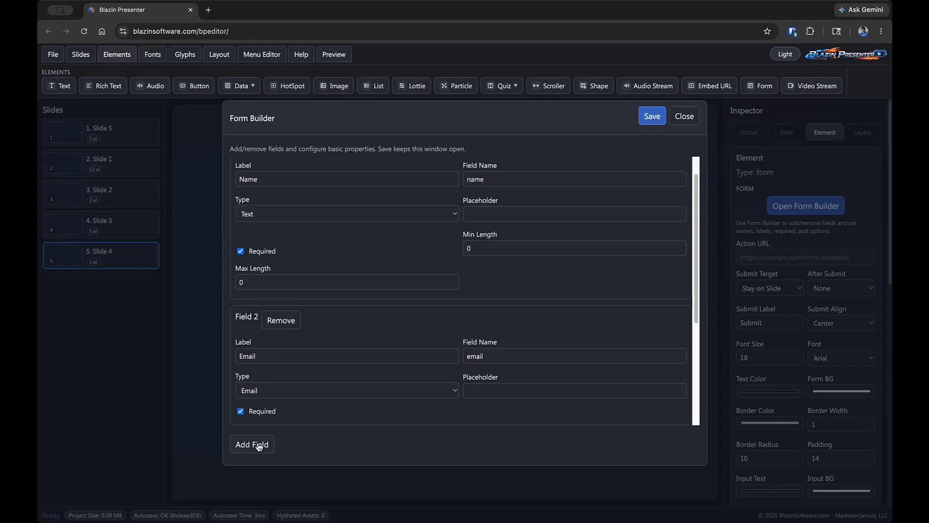
pyautogui.click(252, 445)
pyautogui.scroll(-6, 318, 376)
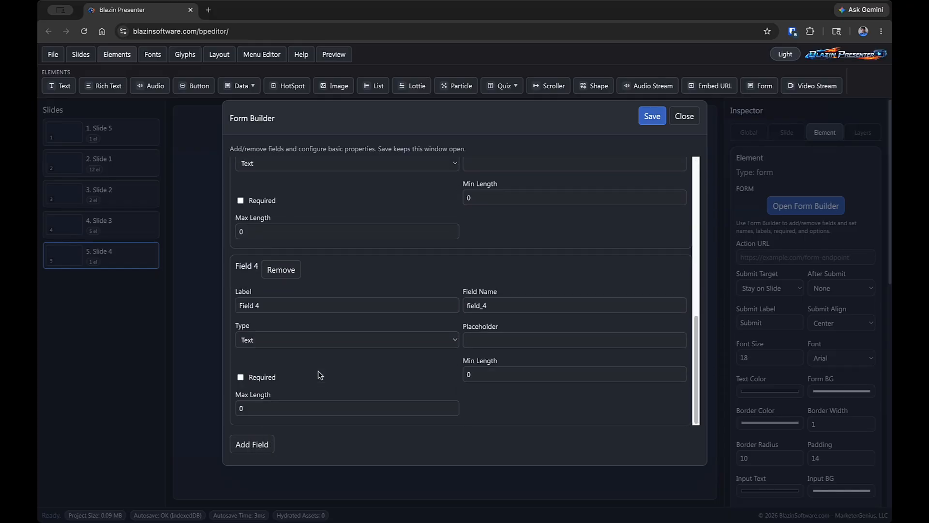
# Step: Label the form's fourth field "Date" and set its type to Date
pyautogui.tripleClick(346, 306)
pyautogui.write('Date')
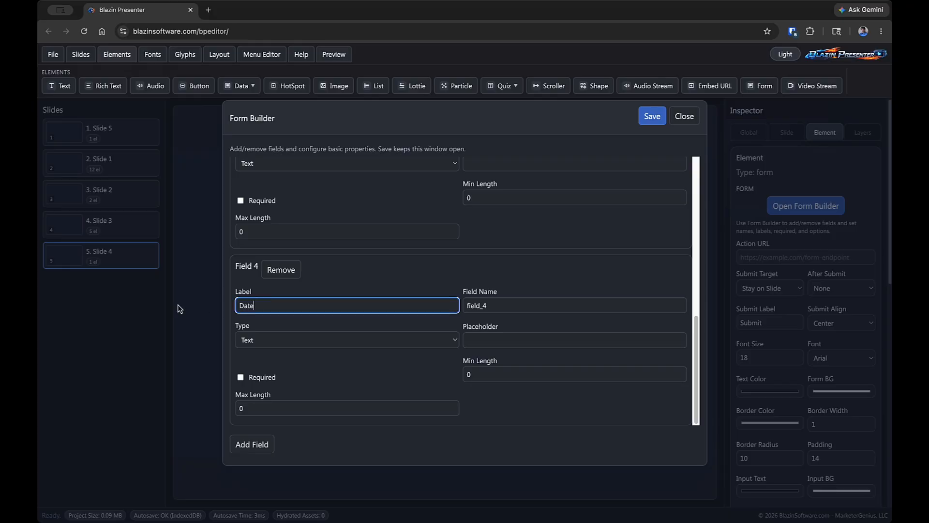
pyautogui.click(337, 343)
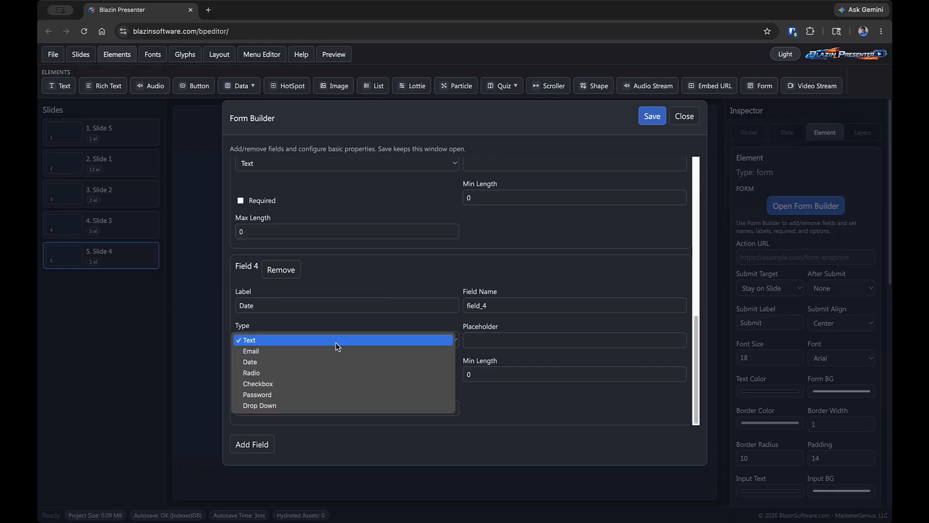
pyautogui.click(313, 363)
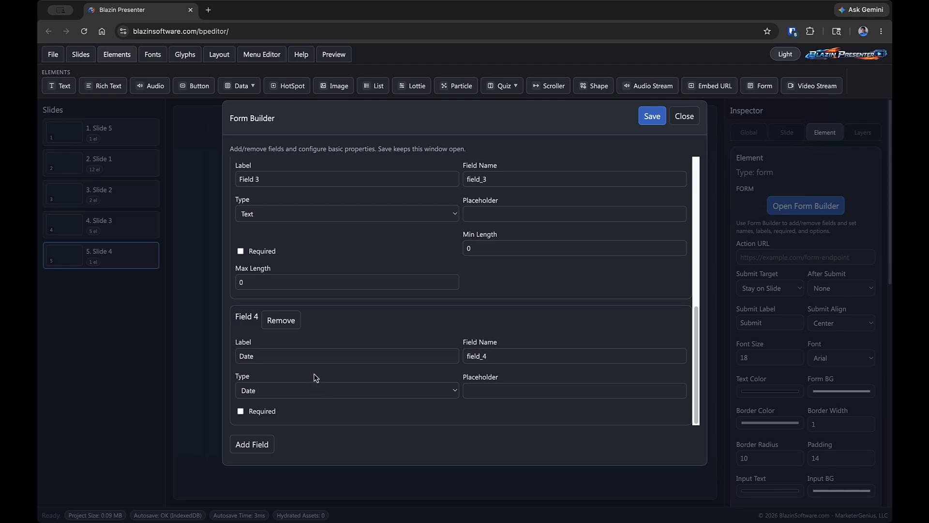
# Step: Set the third field's type to Password, label it "Password", then save the form fields and close the Form Builder
pyautogui.scroll(1, 319, 370)
pyautogui.click(394, 193)
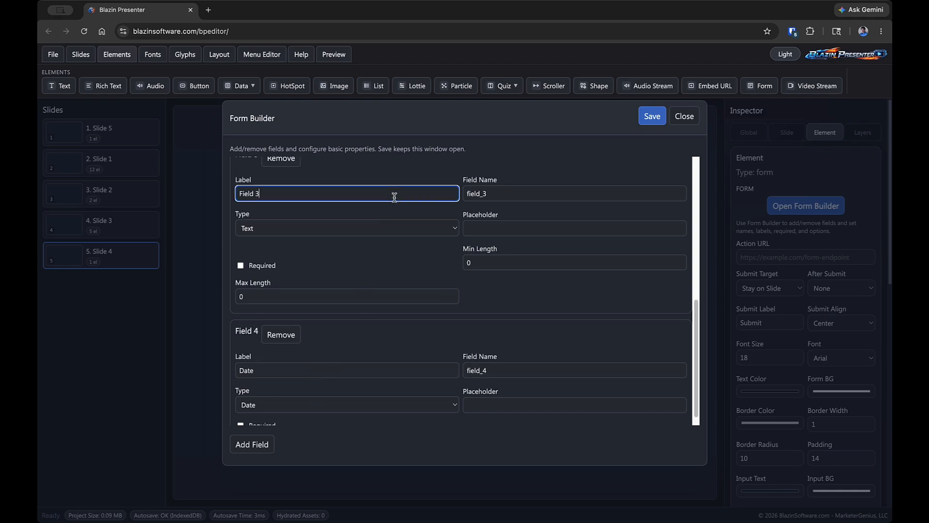
pyautogui.click(294, 228)
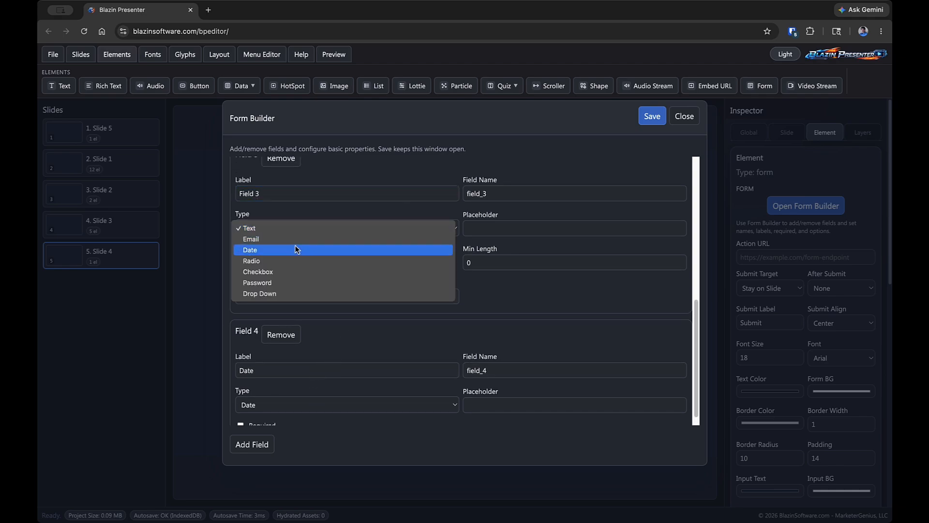
pyautogui.click(300, 280)
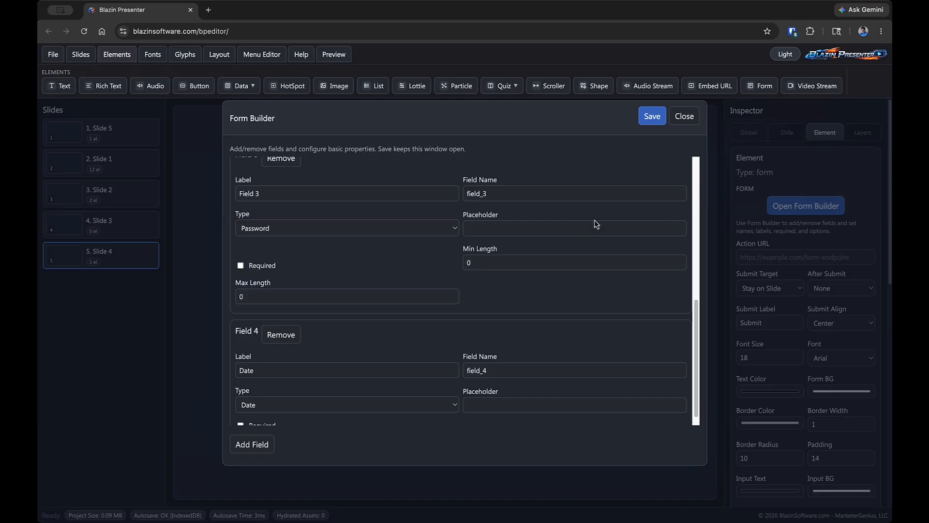
pyautogui.tripleClick(317, 192)
pyautogui.write('Password')
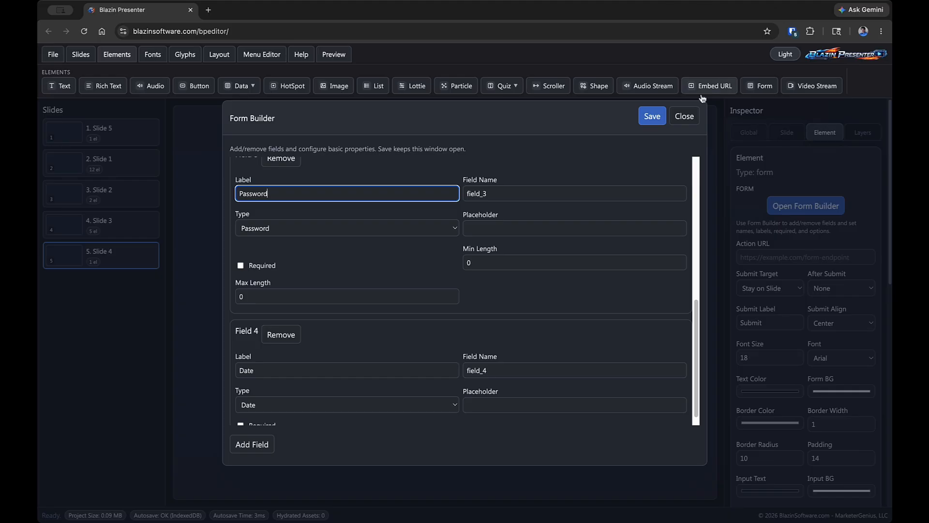
pyautogui.click(660, 121)
pyautogui.click(685, 116)
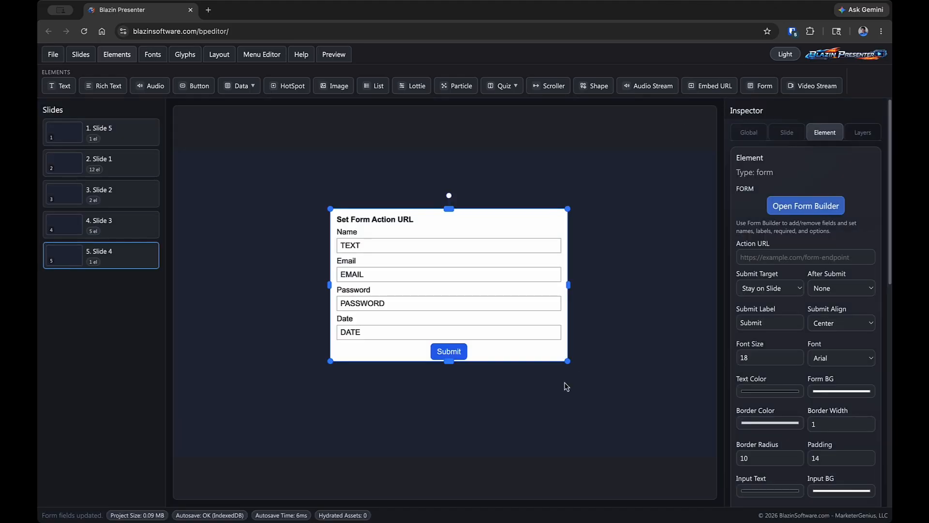
# Step: Enlarge the form, centre it on the slide, and open its Action URL for editing
pyautogui.moveTo(555, 362); pyautogui.dragTo(624, 382)
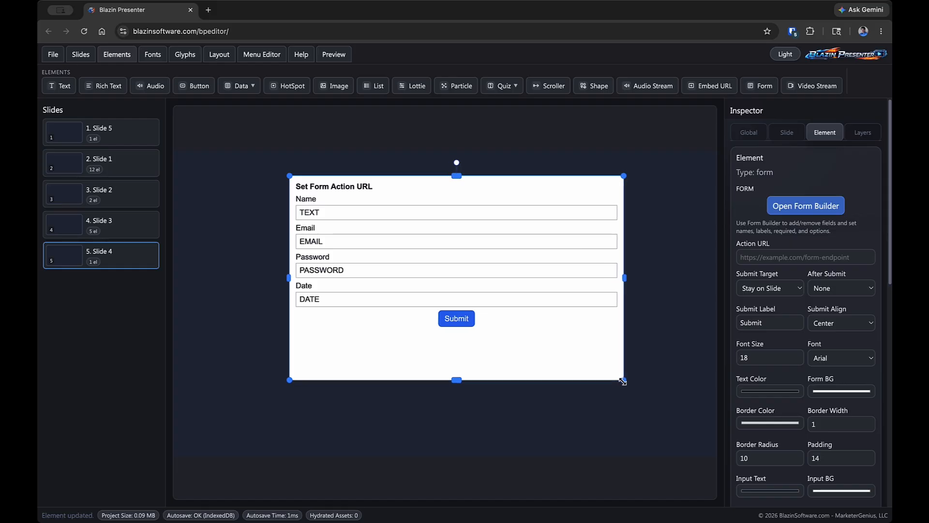
pyautogui.moveTo(588, 290); pyautogui.dragTo(588, 315)
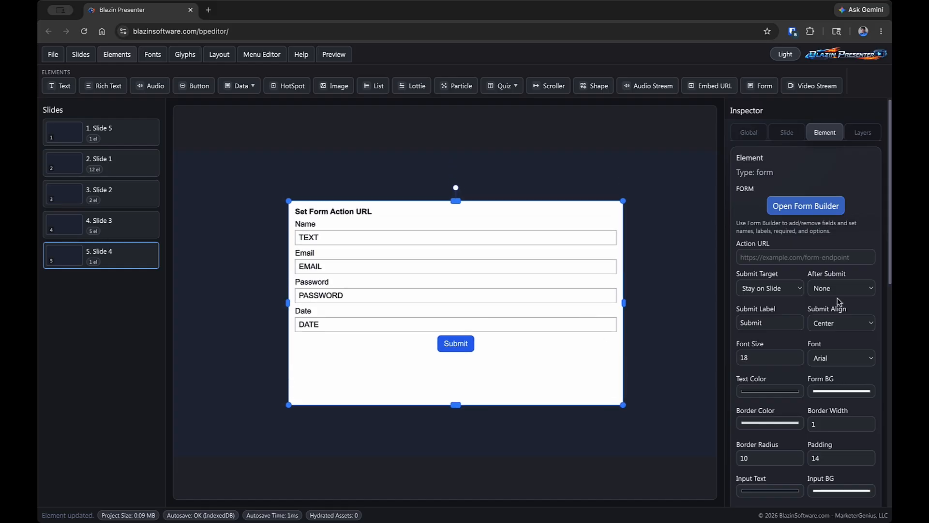
pyautogui.click(814, 254)
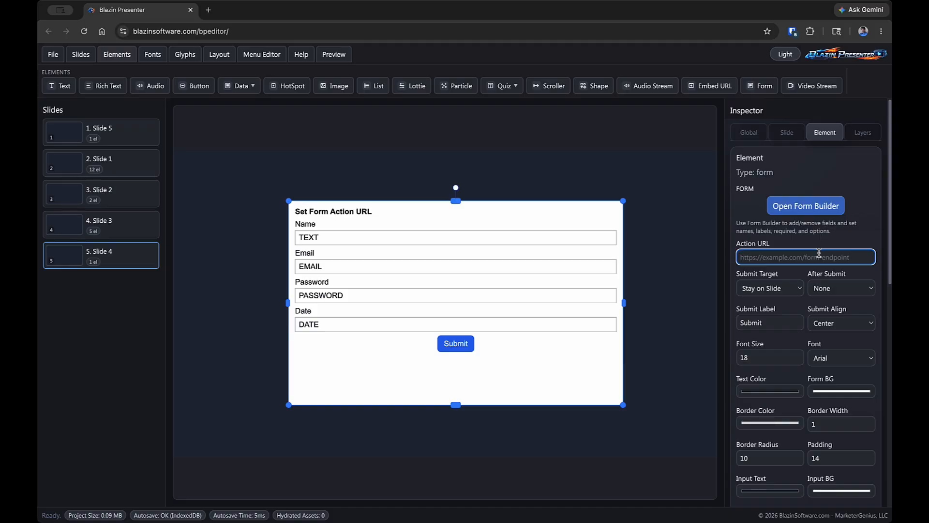
# Step: Reposition the form so it is horizontally centred and slightly above the middle of Slide 4
pyautogui.moveTo(585, 260)
pyautogui.mouseDown()
pyautogui.moveTo(512, 211)
pyautogui.moveTo(512, 220)
pyautogui.moveTo(573, 255)
pyautogui.mouseUp()
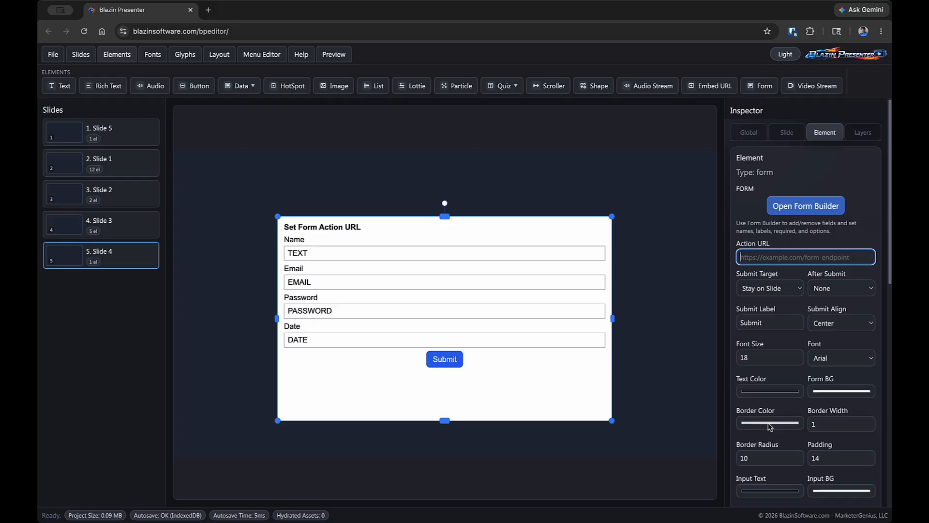
pyautogui.moveTo(557, 350); pyautogui.dragTo(545, 338)
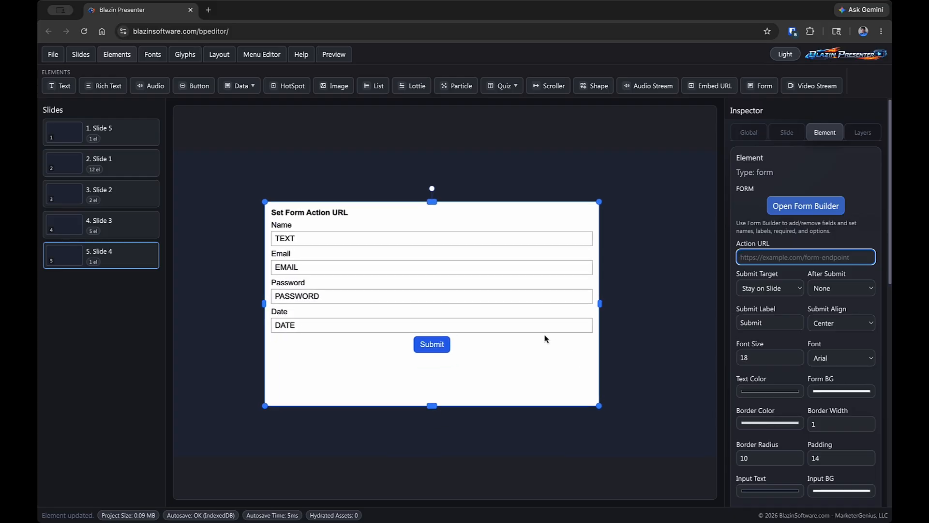
pyautogui.moveTo(544, 338); pyautogui.dragTo(557, 312)
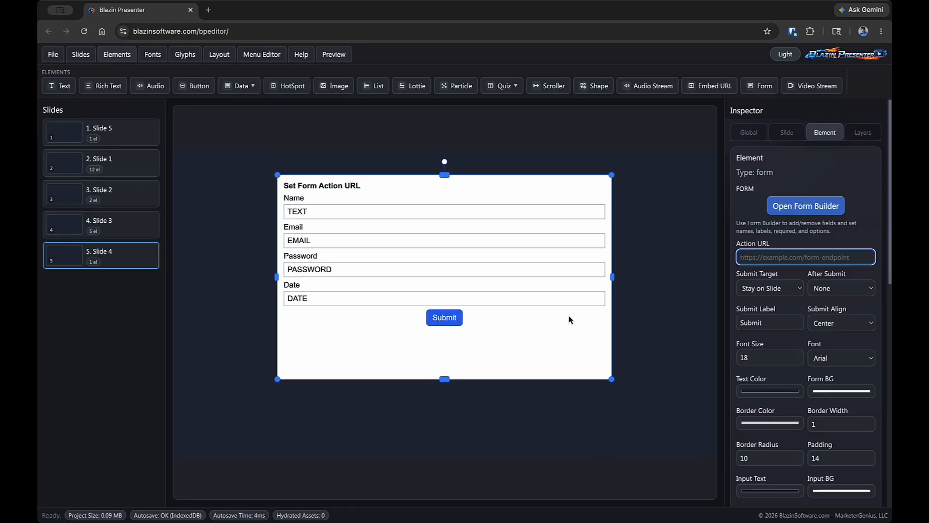
# Step: Move the form toward the slide's left side and add a video stream element overlapping its lower-right corner
pyautogui.moveTo(569, 318); pyautogui.dragTo(514, 312)
pyautogui.click(793, 91)
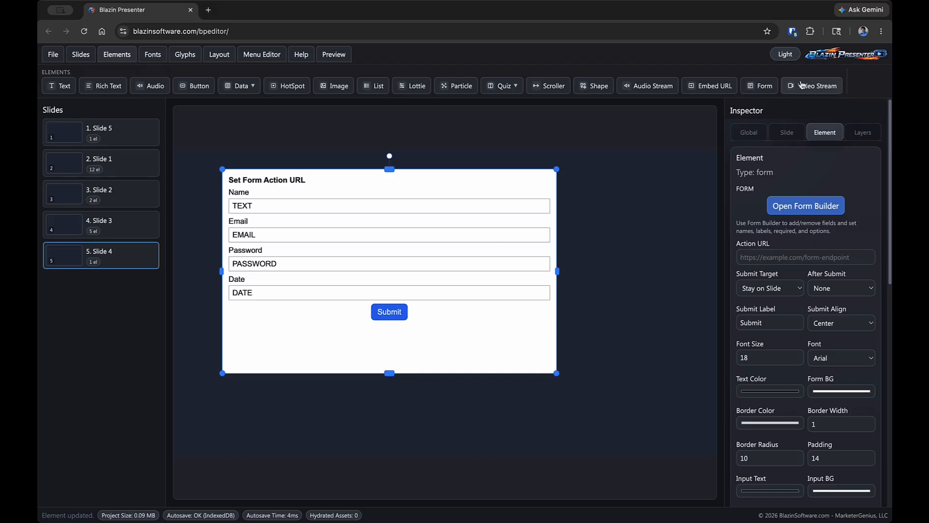
pyautogui.moveTo(389, 244); pyautogui.dragTo(546, 349)
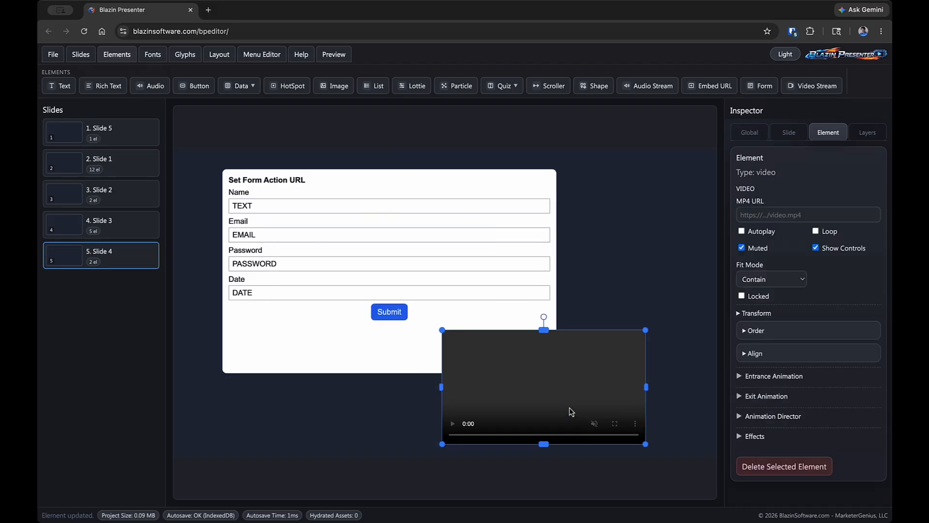
# Step: Delete the form from Slide 4
pyautogui.click(536, 298)
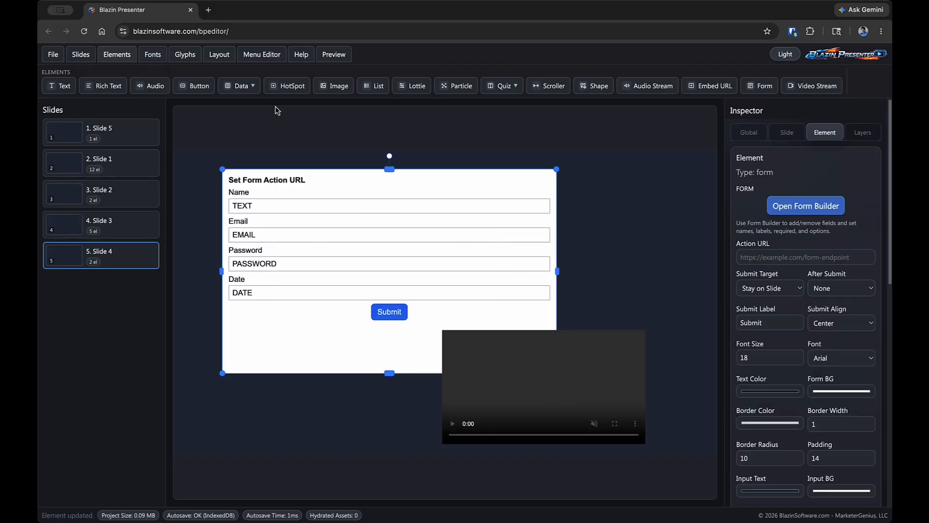
pyautogui.moveTo(494, 264); pyautogui.dragTo(465, 227)
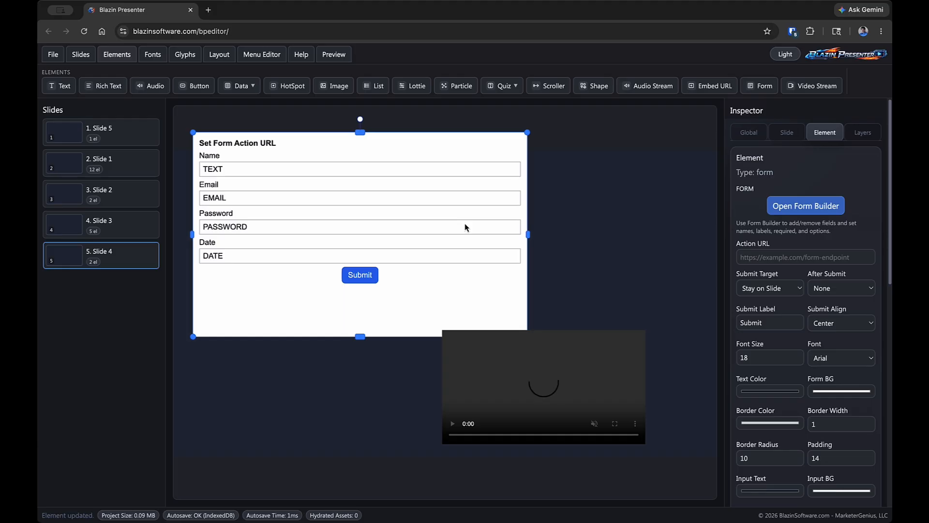
pyautogui.press('Delete')
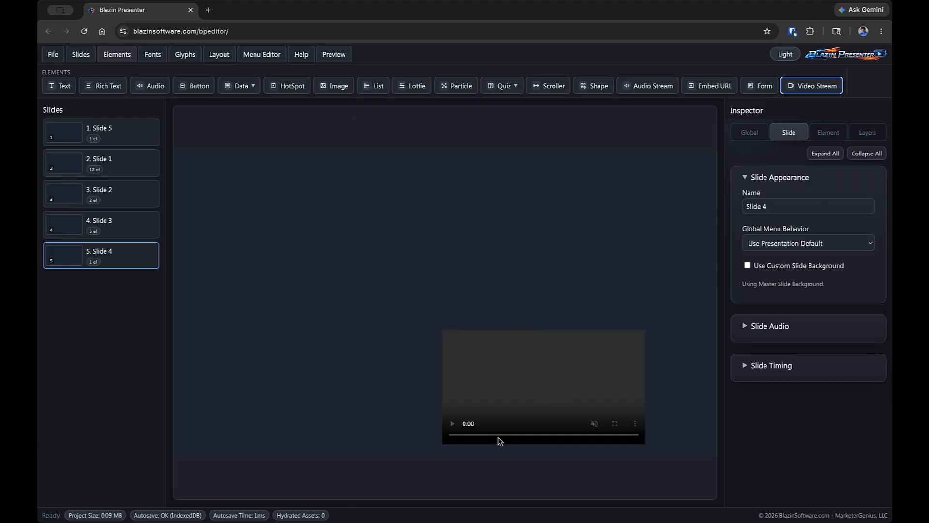
# Step: Open the video's MP4 URL for editing, and enlarge the video element and centre it on the slide
pyautogui.moveTo(521, 404); pyautogui.dragTo(457, 303)
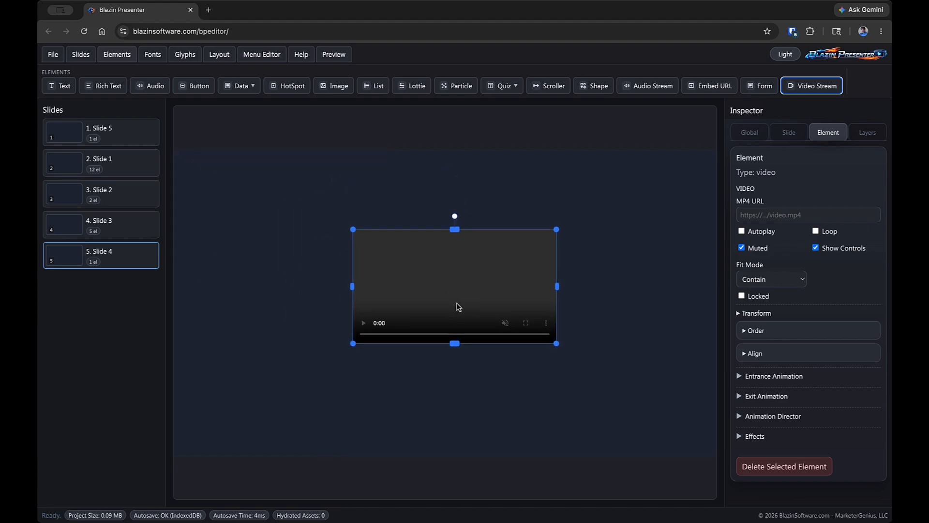
pyautogui.click(788, 213)
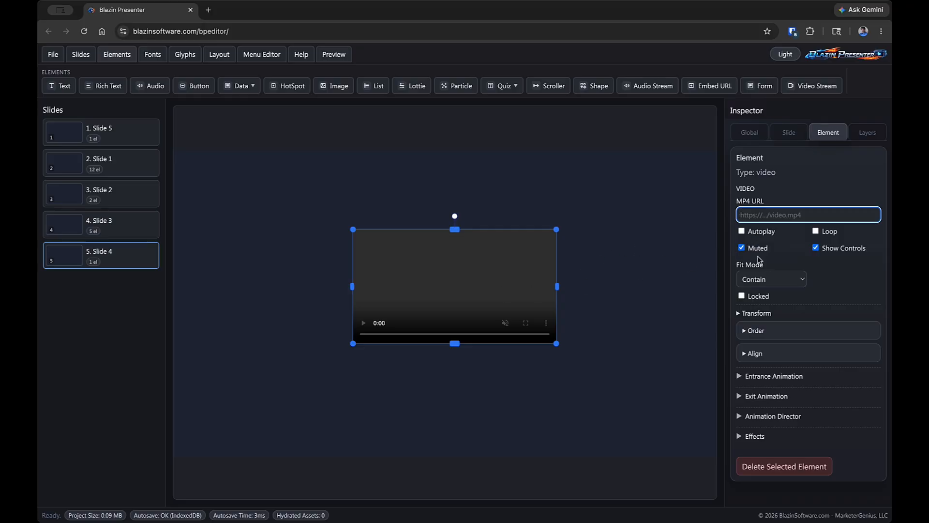
pyautogui.moveTo(505, 291); pyautogui.dragTo(409, 247)
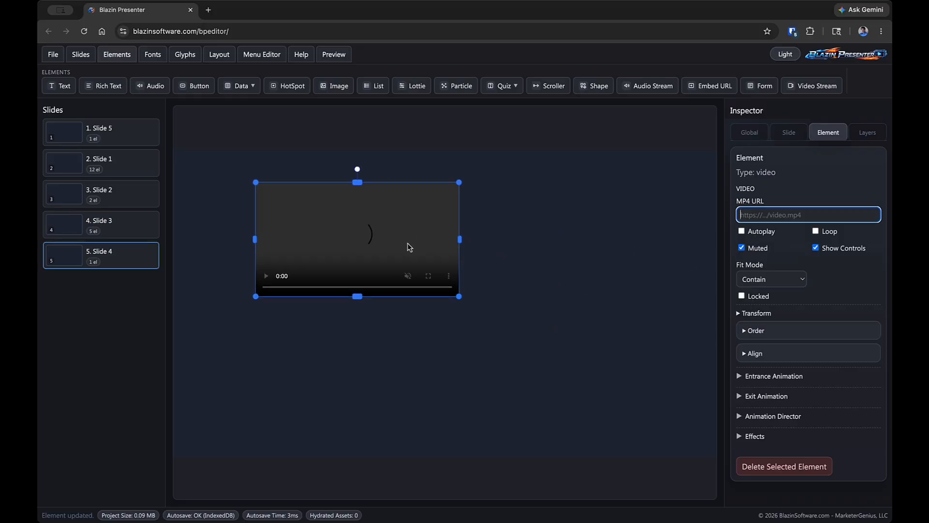
pyautogui.moveTo(466, 303); pyautogui.dragTo(541, 357)
pyautogui.moveTo(465, 280); pyautogui.dragTo(522, 289)
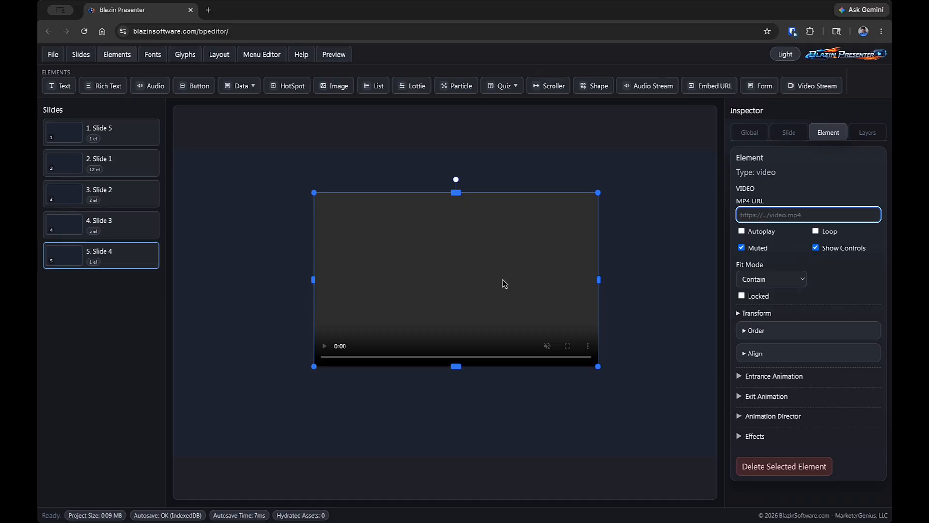
pyautogui.moveTo(503, 283); pyautogui.dragTo(502, 270)
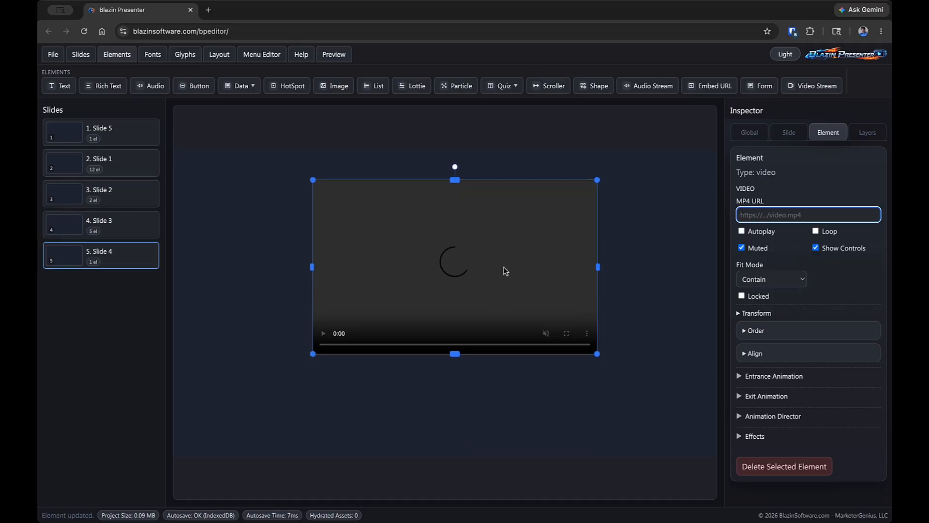
# Step: Delete the video element from Slide 4
pyautogui.click(638, 279)
pyautogui.click(549, 260)
pyautogui.press('Delete')
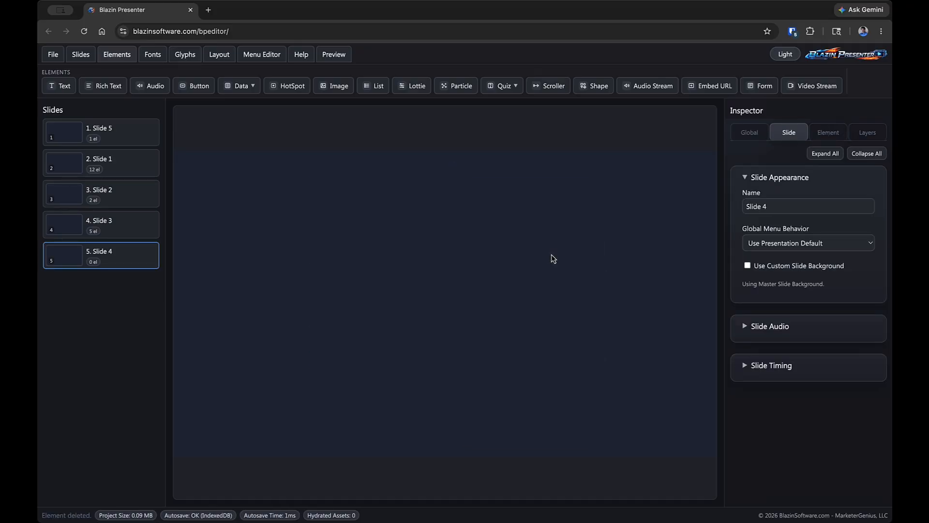
# Step: Add a text element to Slide 4 and review its font family choices and the Font Manager
pyautogui.click(161, 54)
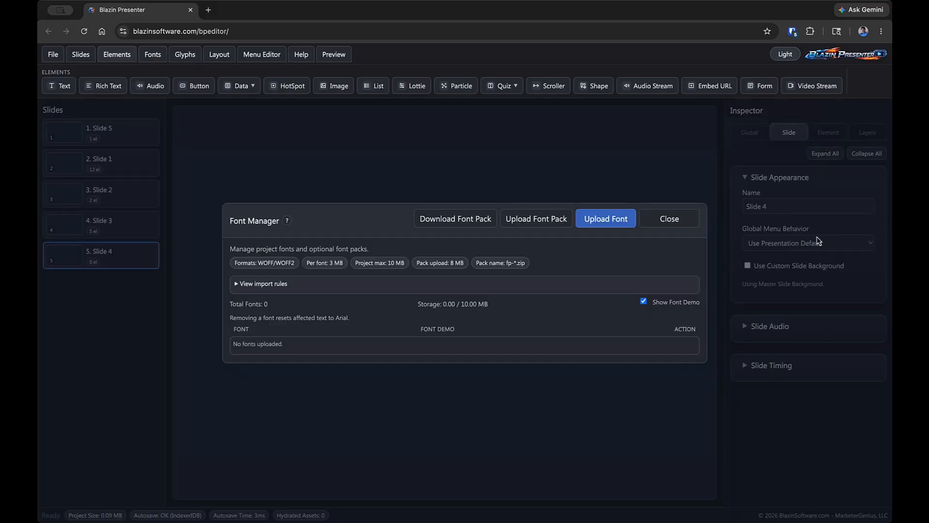
pyautogui.click(665, 219)
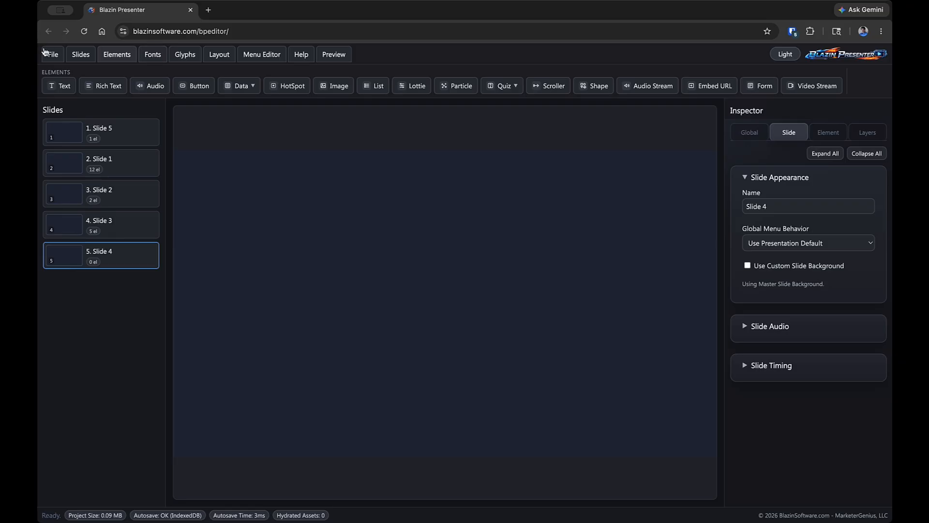
pyautogui.click(57, 87)
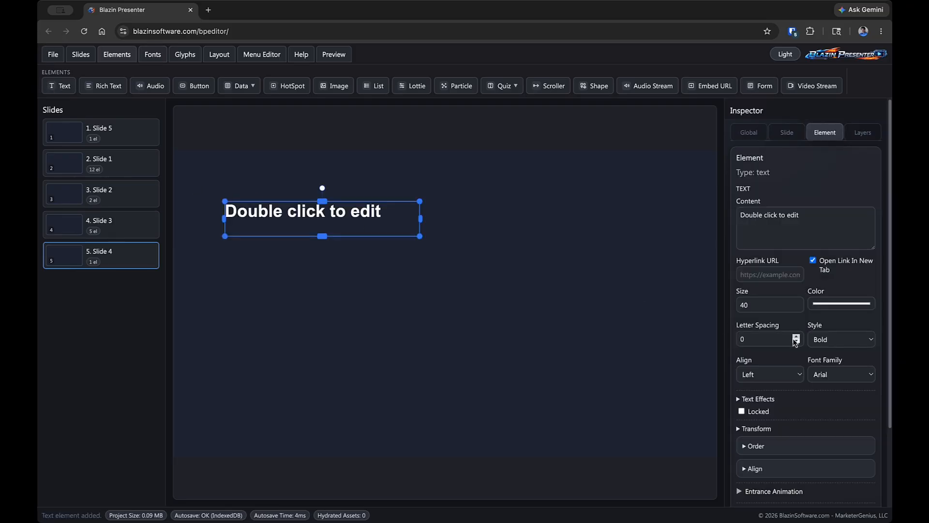
pyautogui.click(835, 376)
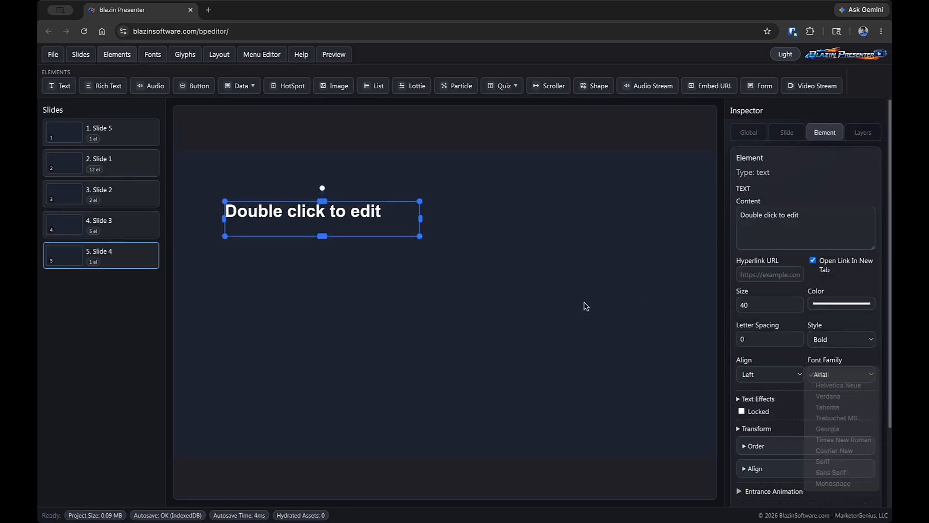
pyautogui.click(154, 55)
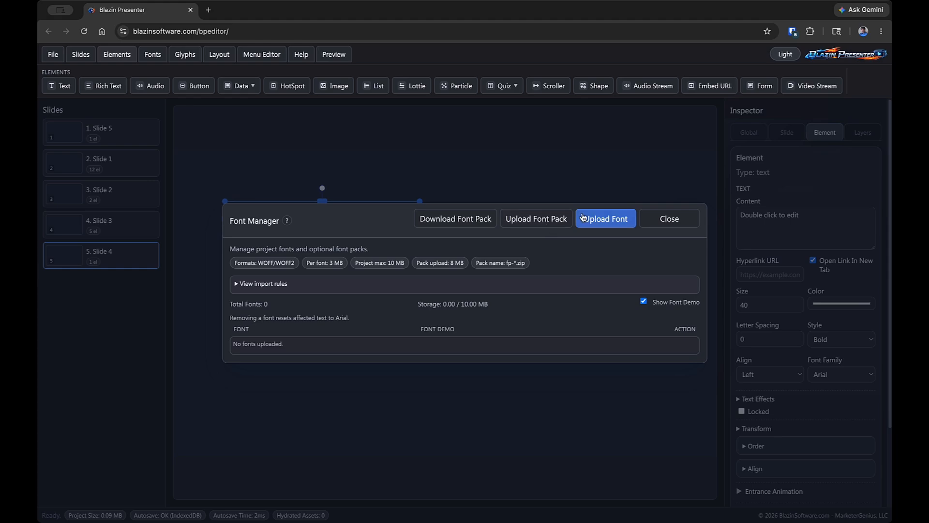
pyautogui.click(672, 226)
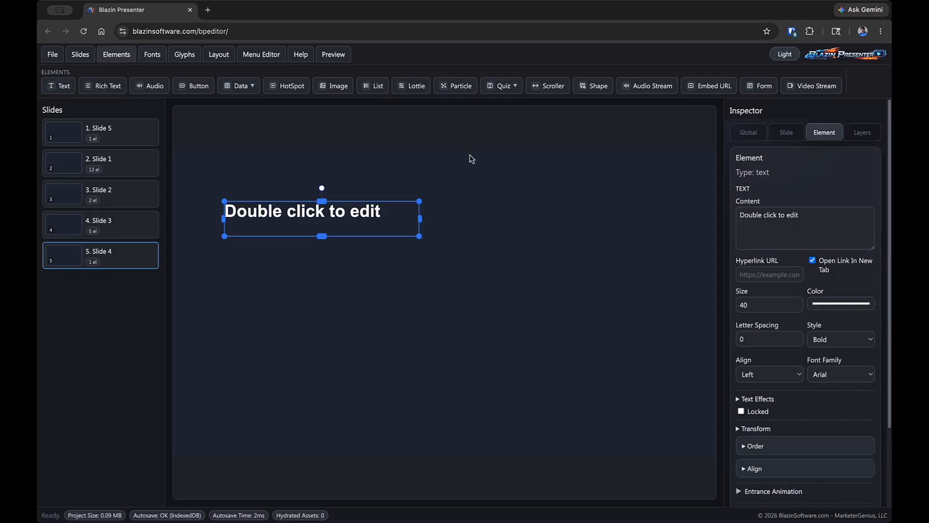
# Step: Place the airplane emoji from the Glyph Picker on Slide 4, just below the slide's centre
pyautogui.click(191, 60)
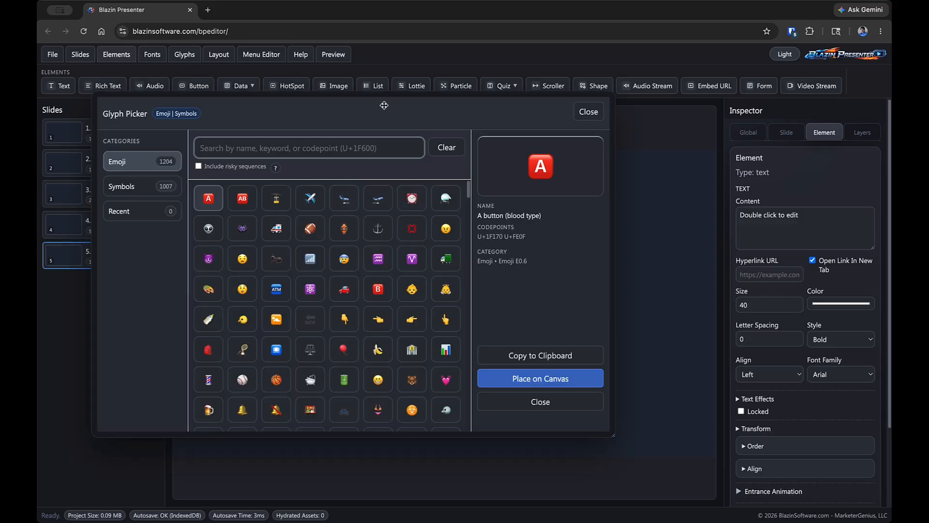
pyautogui.moveTo(380, 103); pyautogui.dragTo(465, 99)
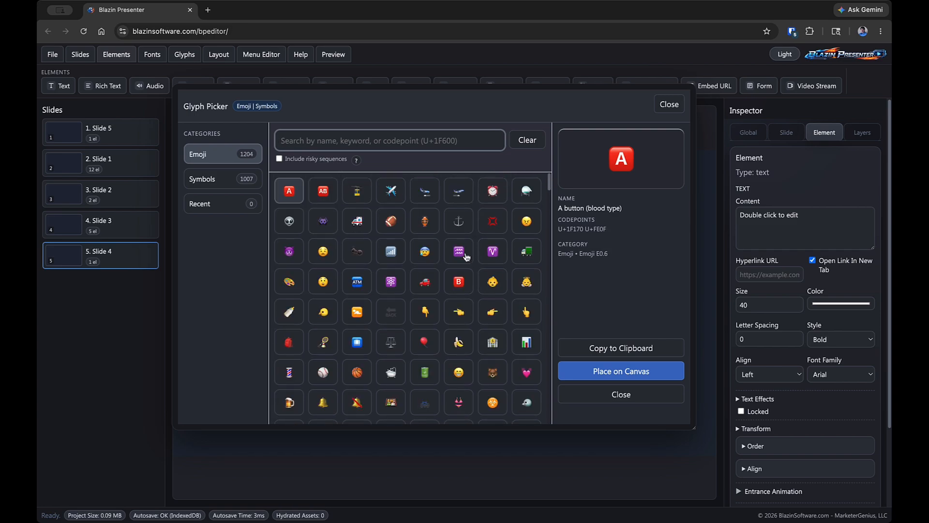
pyautogui.click(391, 190)
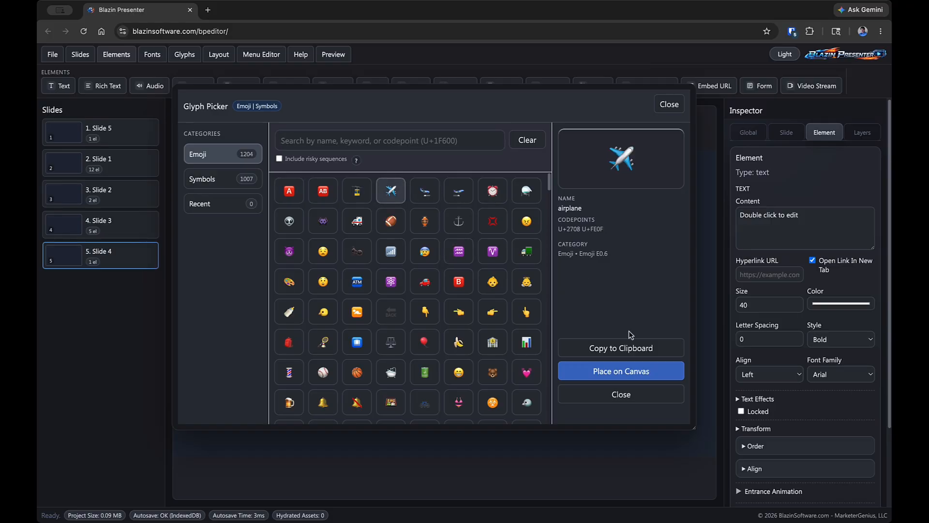
pyautogui.click(652, 377)
pyautogui.moveTo(282, 237); pyautogui.dragTo(490, 339)
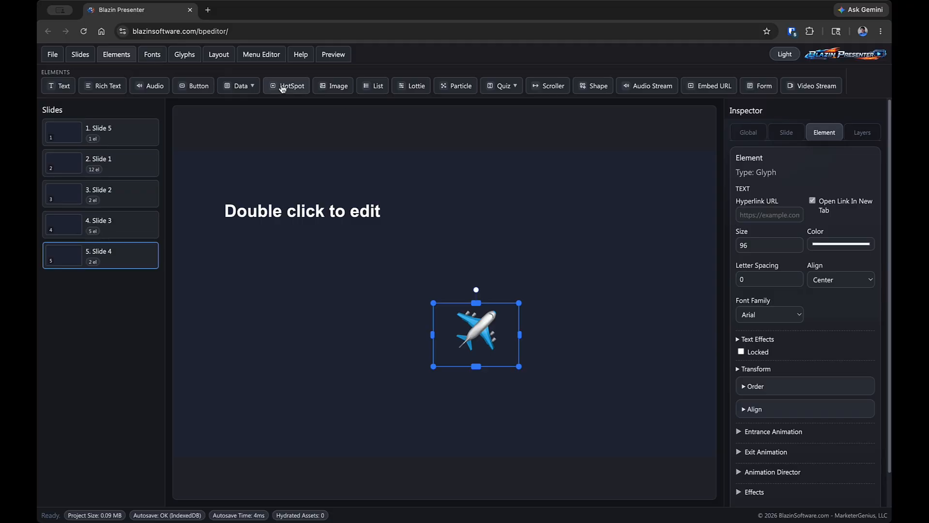
# Step: Search the emoji glyphs for "com", place the comet on the slide and move it to the upper-right area
pyautogui.click(184, 56)
pyautogui.scroll(-5, 363, 191)
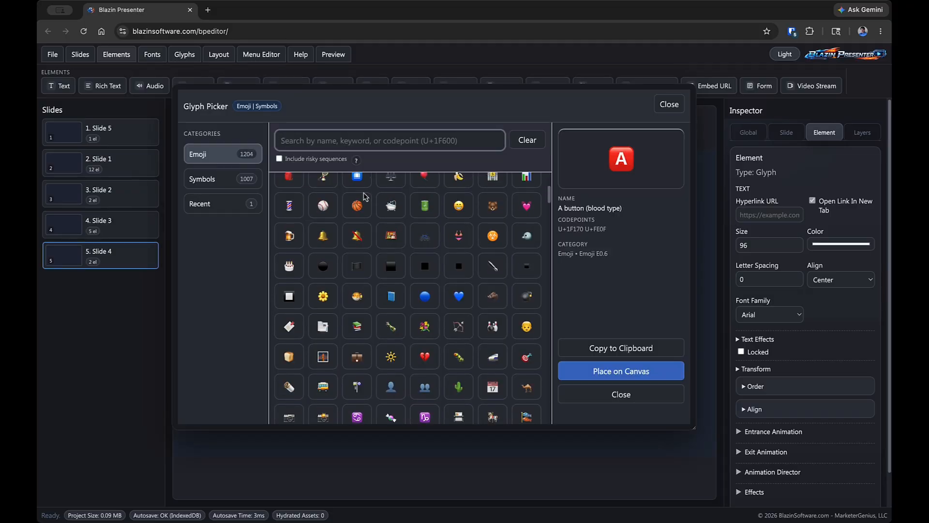
pyautogui.scroll(3, 366, 195)
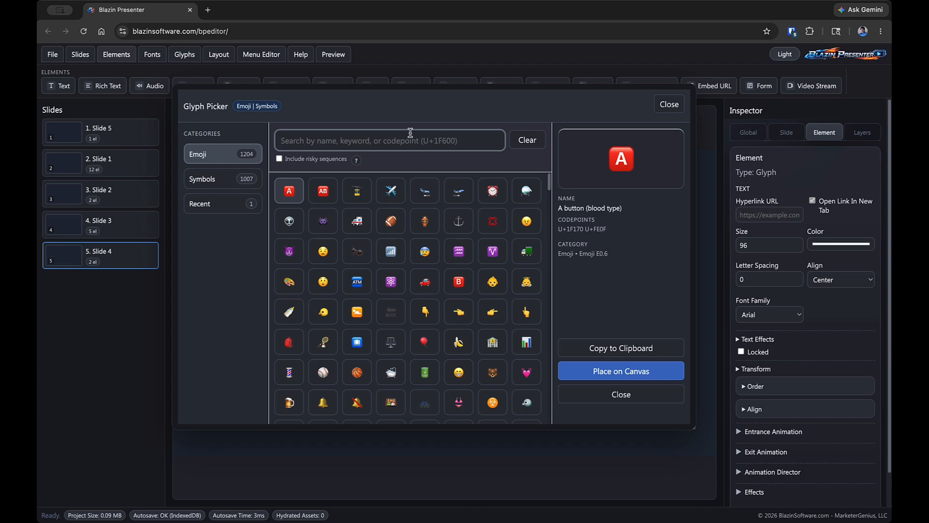
pyautogui.write('com')
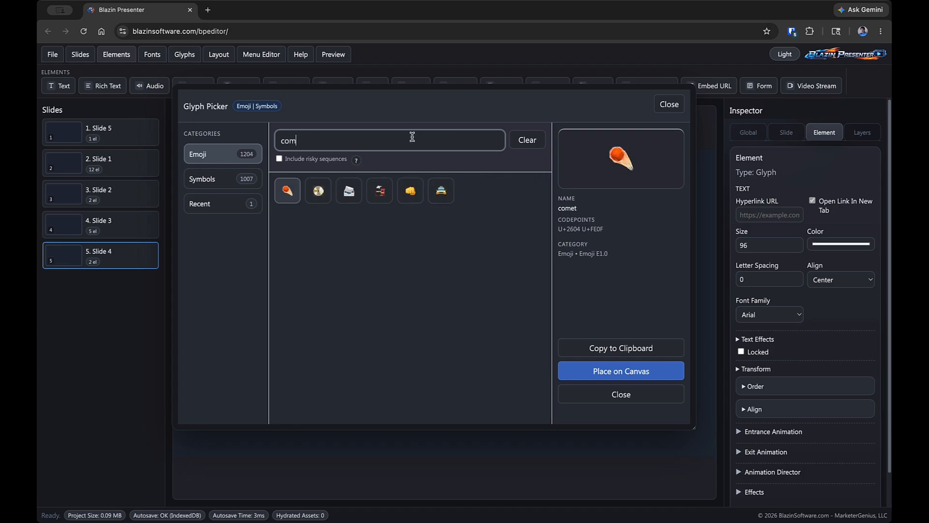
pyautogui.click(297, 199)
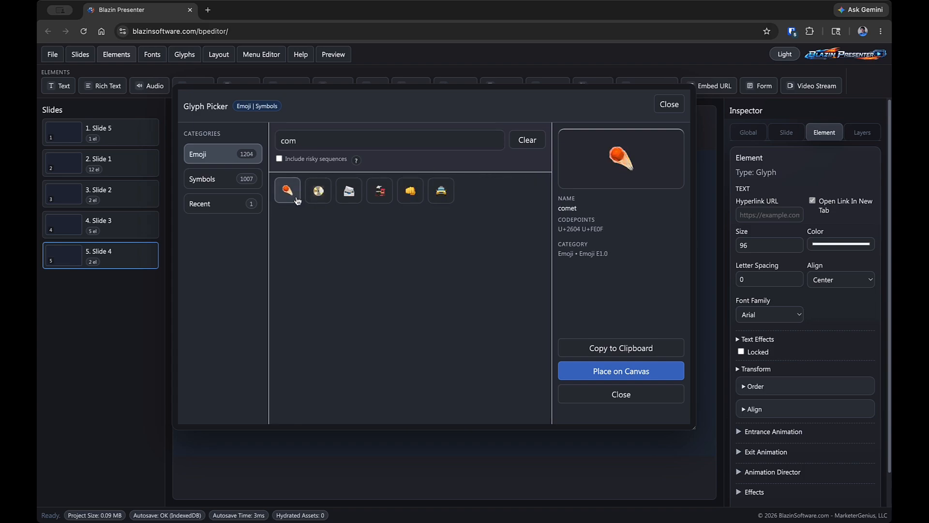
pyautogui.click(603, 370)
pyautogui.moveTo(304, 252); pyautogui.dragTo(612, 255)
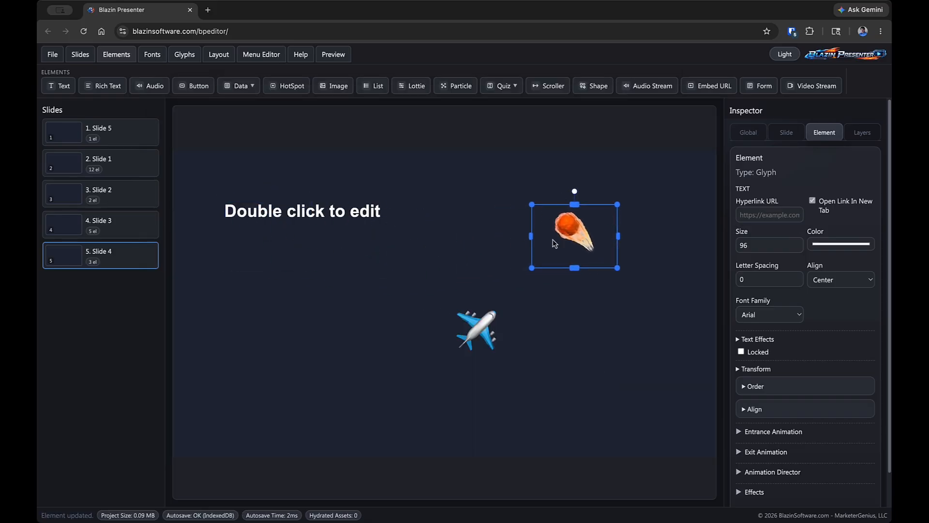
# Step: Rotate the comet about 90 degrees counterclockwise so its tail points up and to the right, and deselect it
pyautogui.click(573, 199)
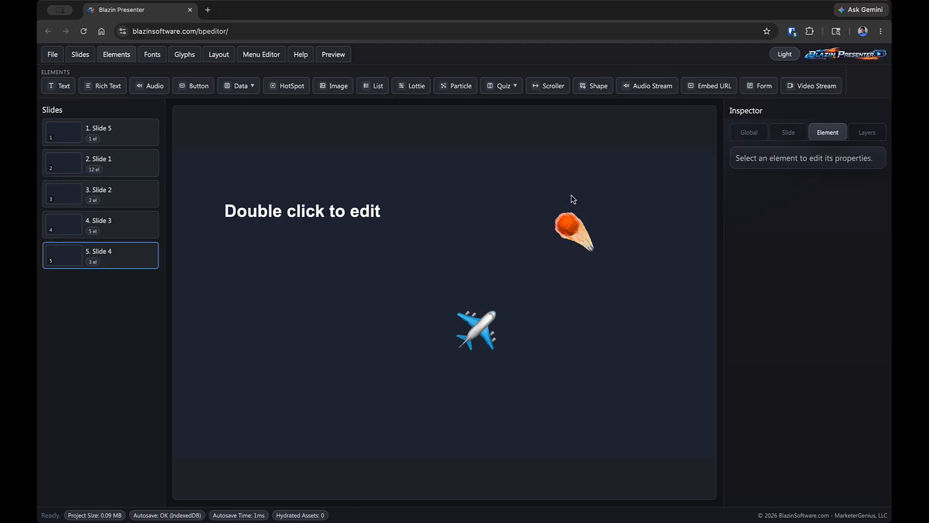
pyautogui.click(585, 238)
pyautogui.moveTo(575, 193); pyautogui.dragTo(492, 239)
pyautogui.click(609, 387)
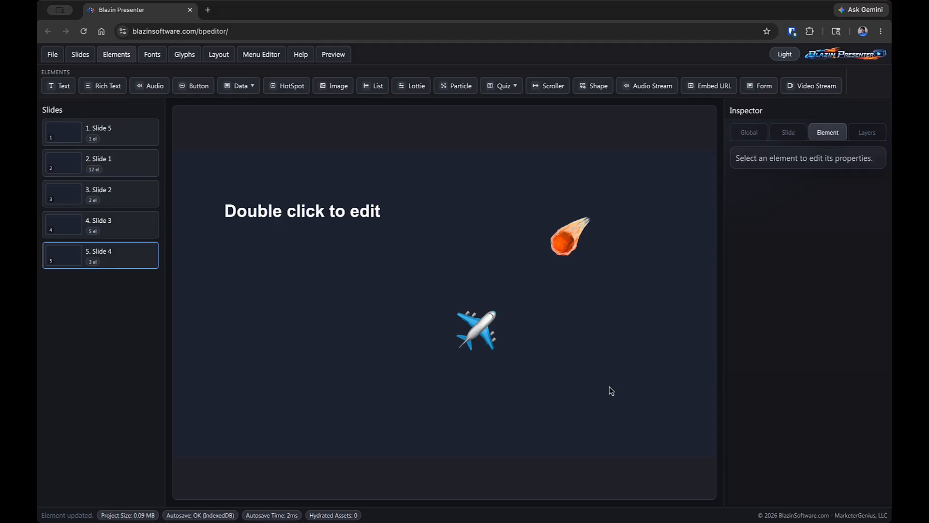
# Step: Search the emoji glyphs for "smile", place the cat with wry smile and move it above the airplane near the slide's top
pyautogui.click(185, 57)
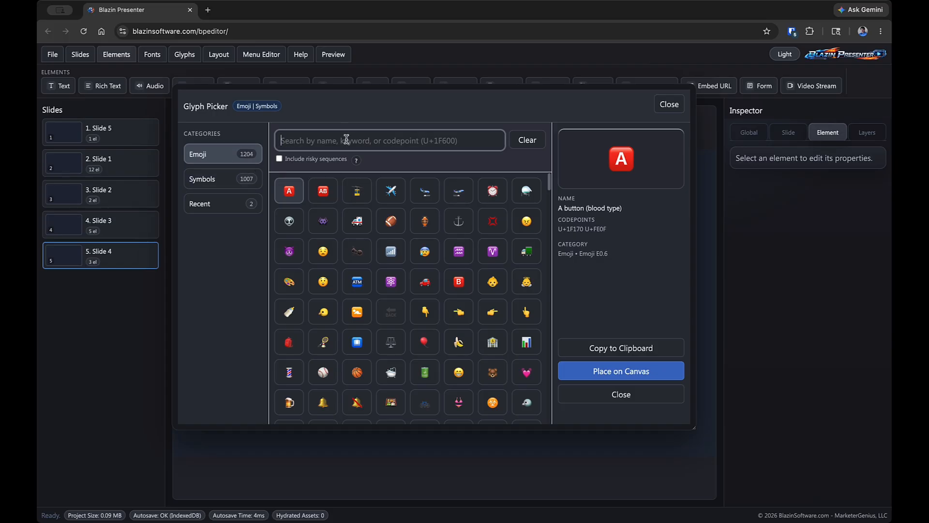
pyautogui.write('smile')
pyautogui.click(288, 196)
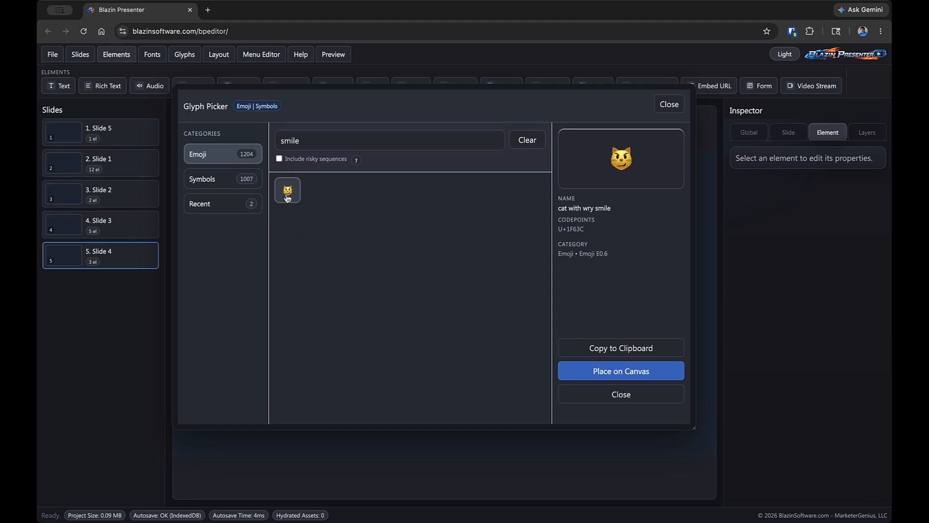
pyautogui.click(655, 371)
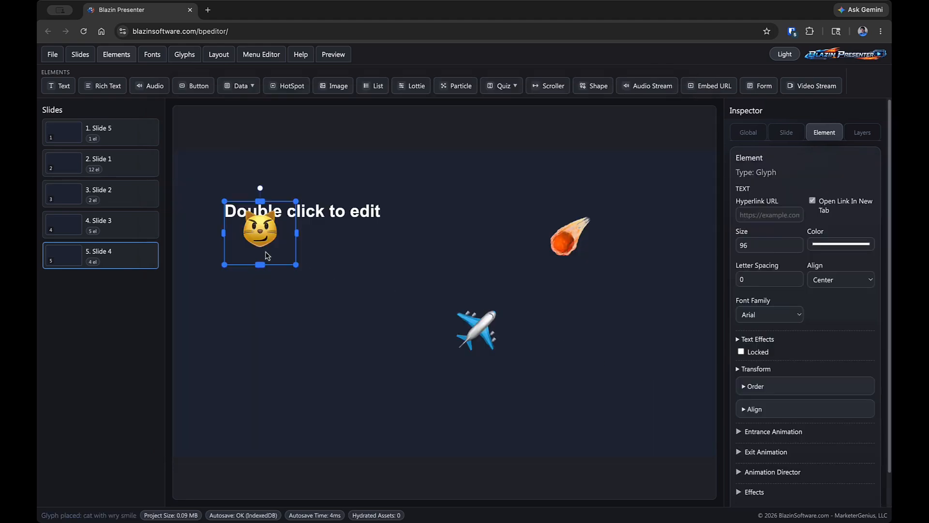
pyautogui.moveTo(267, 256); pyautogui.dragTo(474, 214)
pyautogui.click(425, 333)
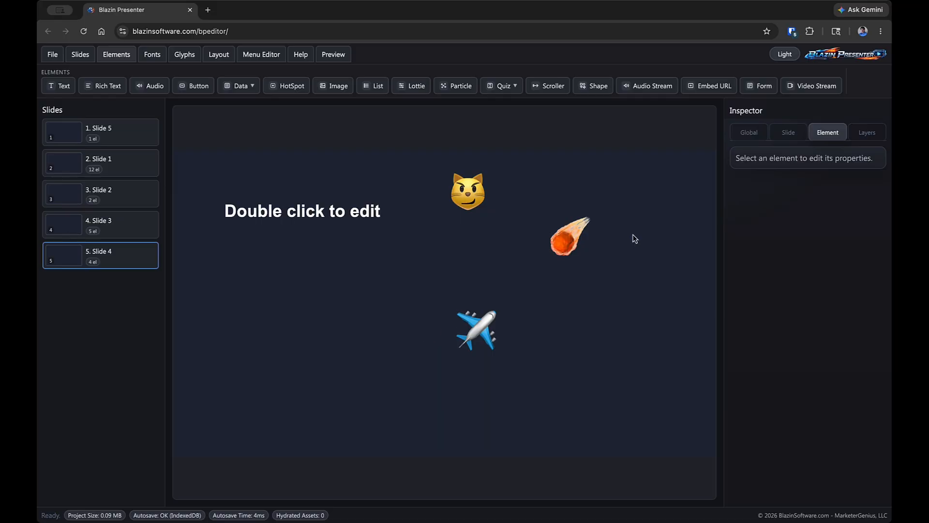
# Step: Browse the Symbols category of the Glyph Picker, looking through the arrows, line pieces and math symbols
pyautogui.click(193, 56)
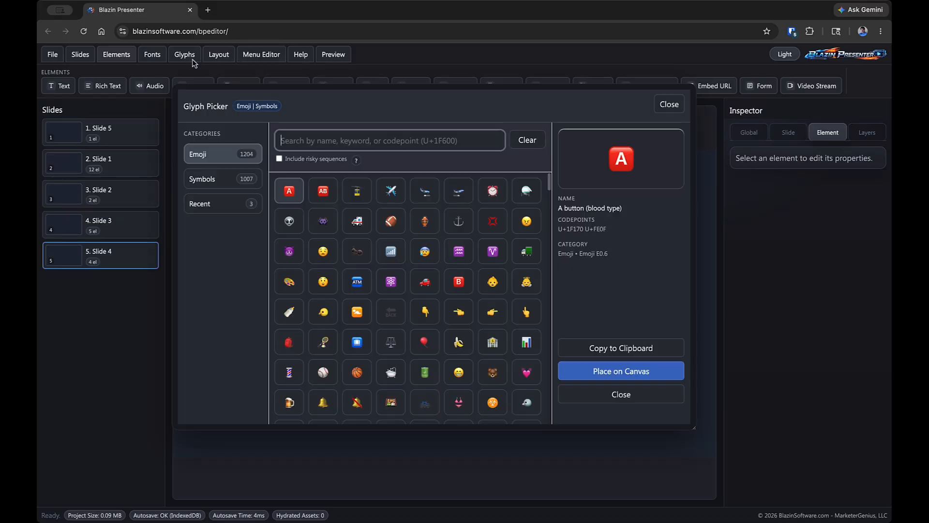
pyautogui.click(202, 179)
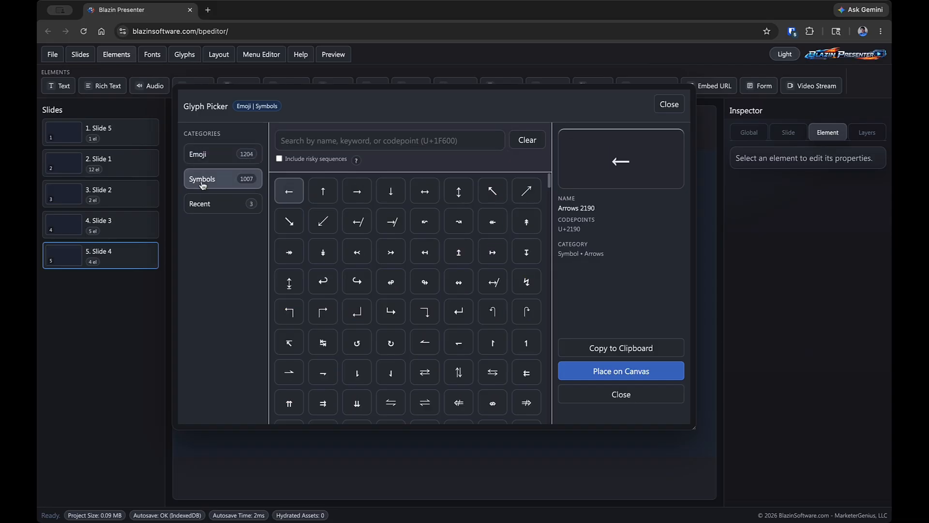
pyautogui.scroll(-3, 357, 228)
pyautogui.scroll(-10, 357, 242)
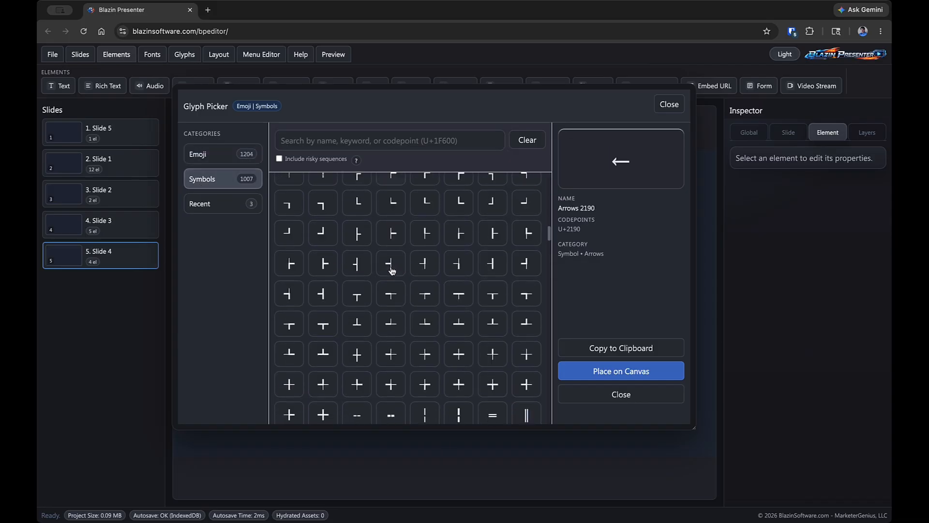
pyautogui.scroll(-5, 394, 269)
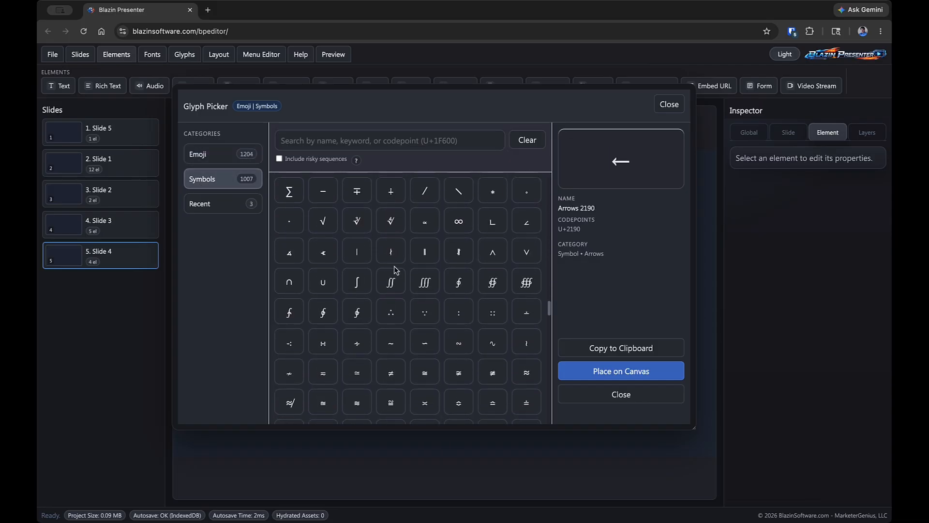
pyautogui.scroll(-3, 394, 269)
pyautogui.scroll(15, 390, 269)
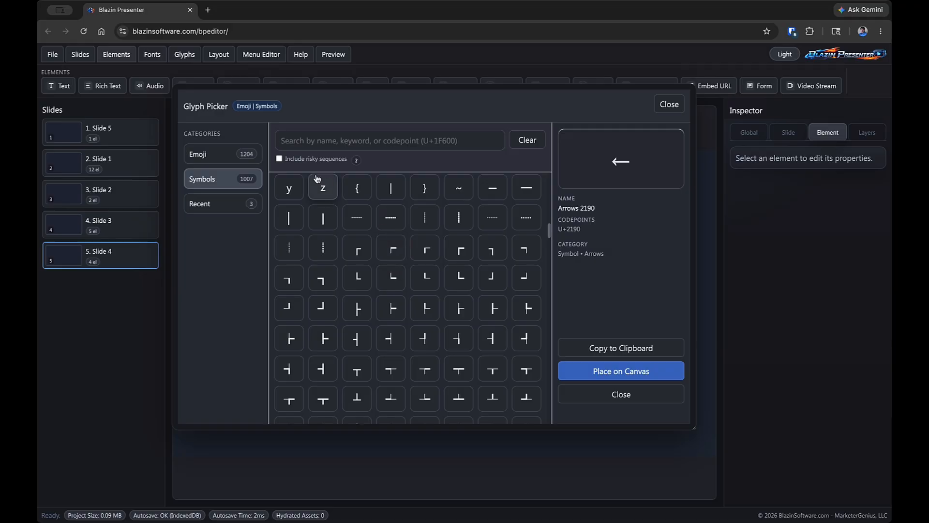
# Step: Compare the emoji glyphs with risky sequences included and excluded, leave them excluded and close the Glyph Picker
pyautogui.click(280, 162)
pyautogui.click(239, 154)
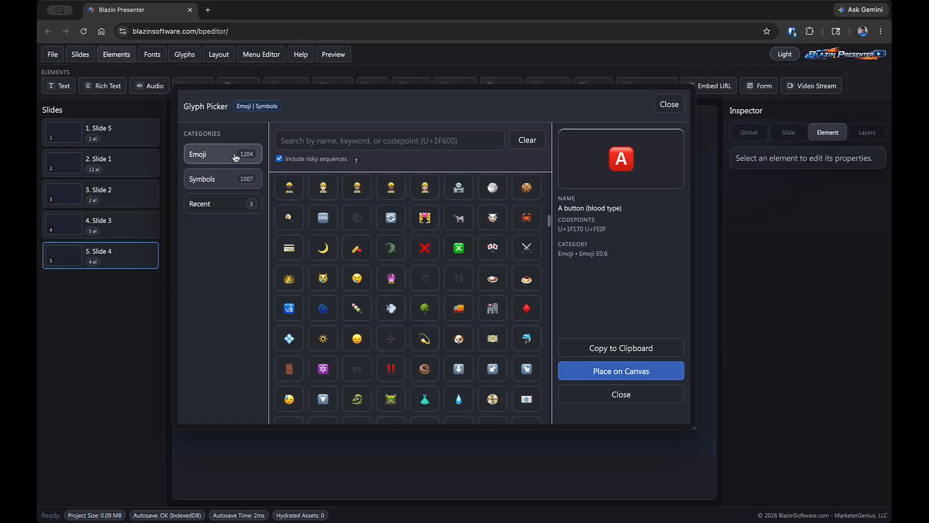
pyautogui.scroll(-20, 508, 254)
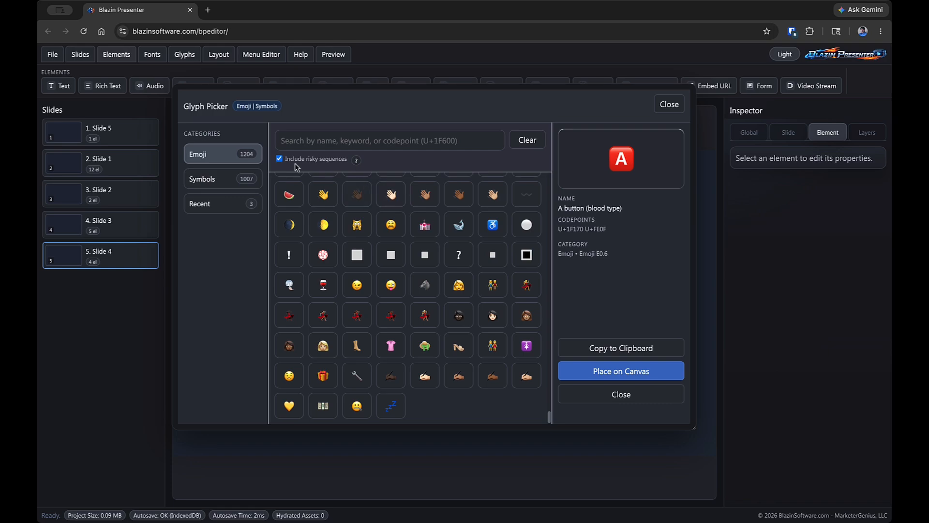
pyautogui.click(280, 160)
pyautogui.click(280, 160)
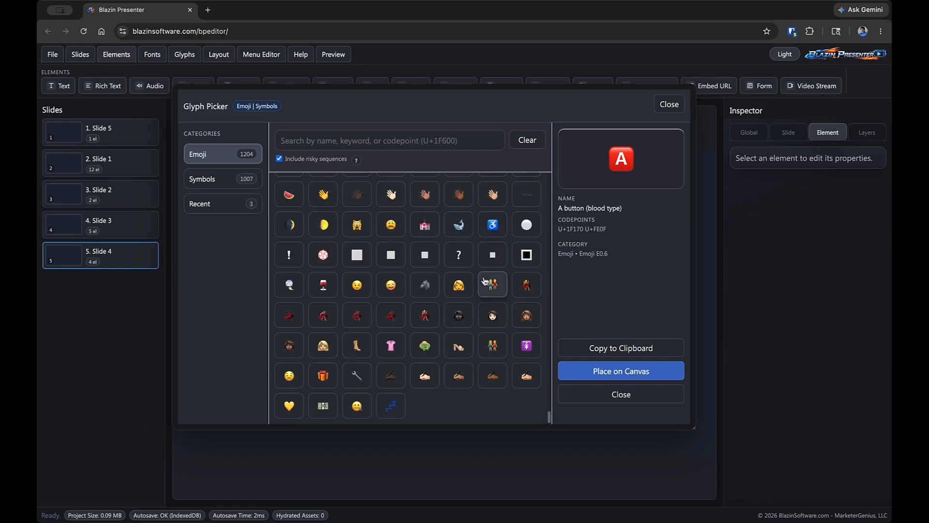
pyautogui.click(334, 163)
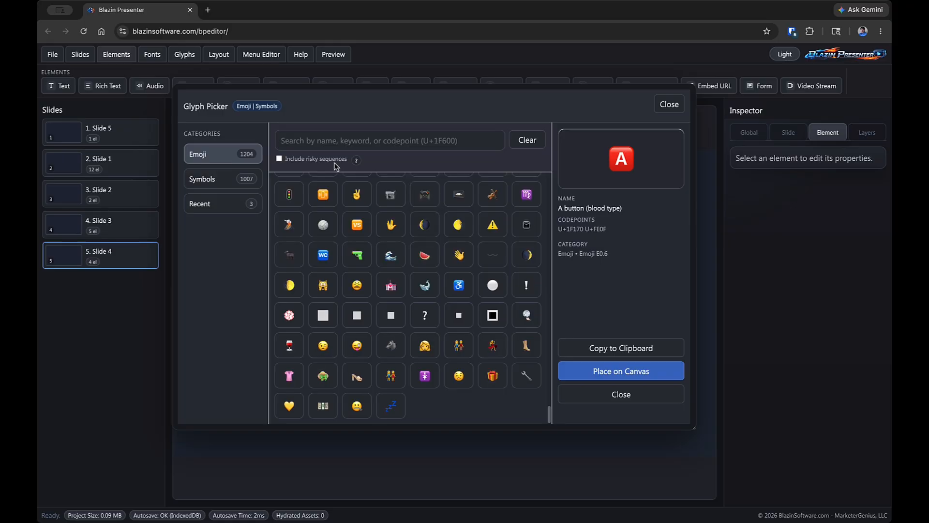
pyautogui.click(676, 106)
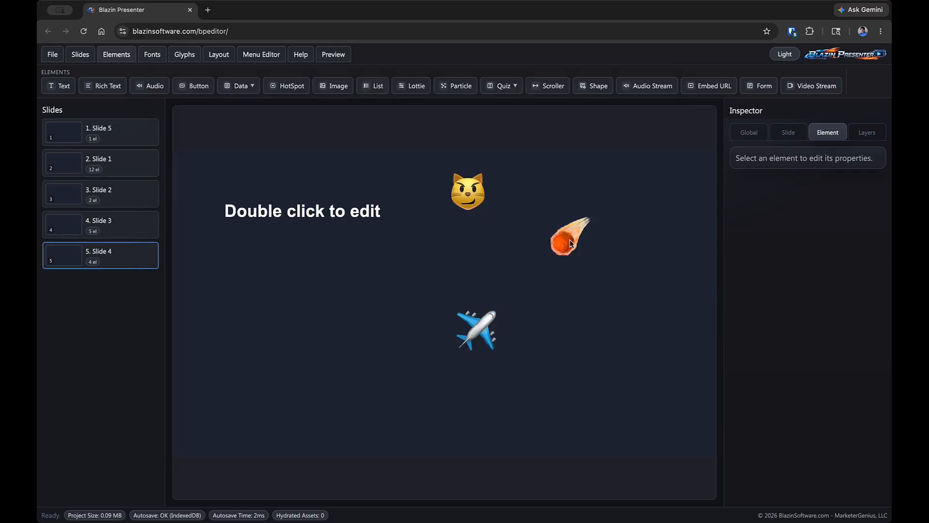
# Step: Move the airplane emoji to the left part of Slide 4, below the "Double click to edit" text
pyautogui.click(481, 329)
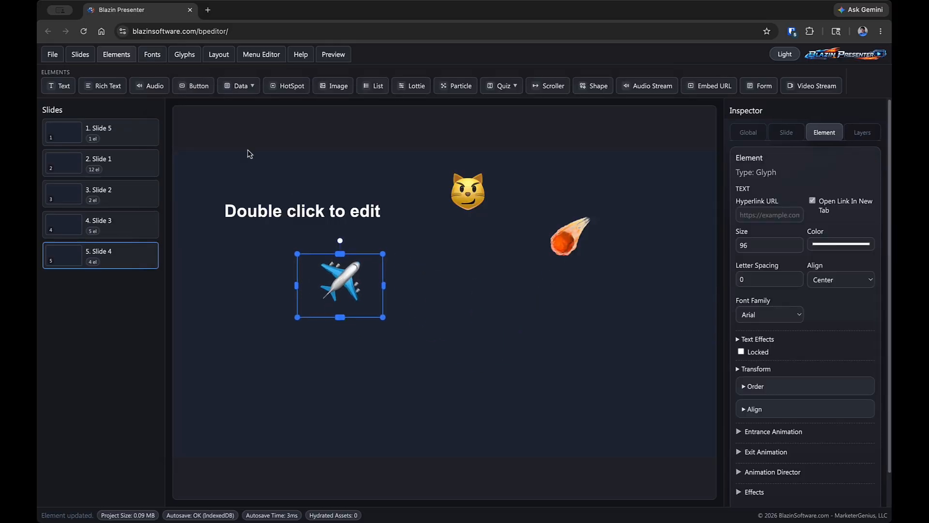
pyautogui.click(188, 61)
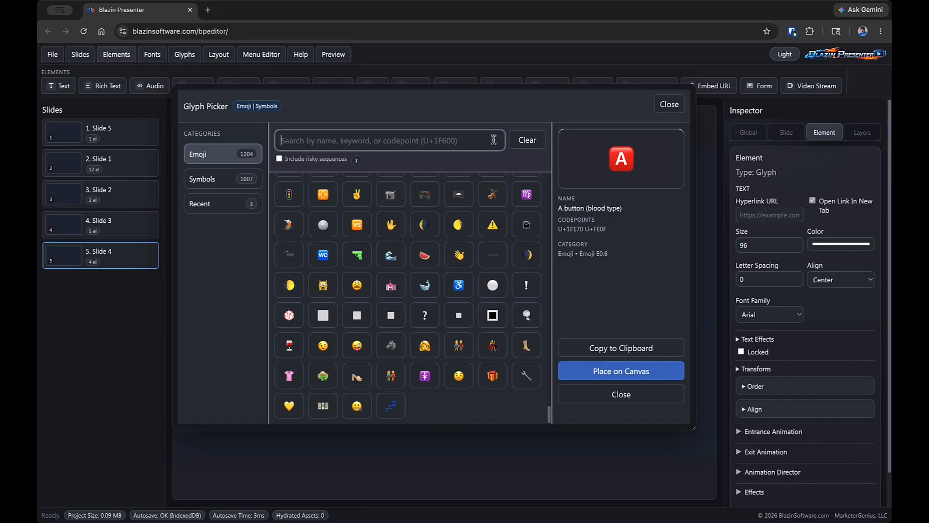
pyautogui.click(676, 106)
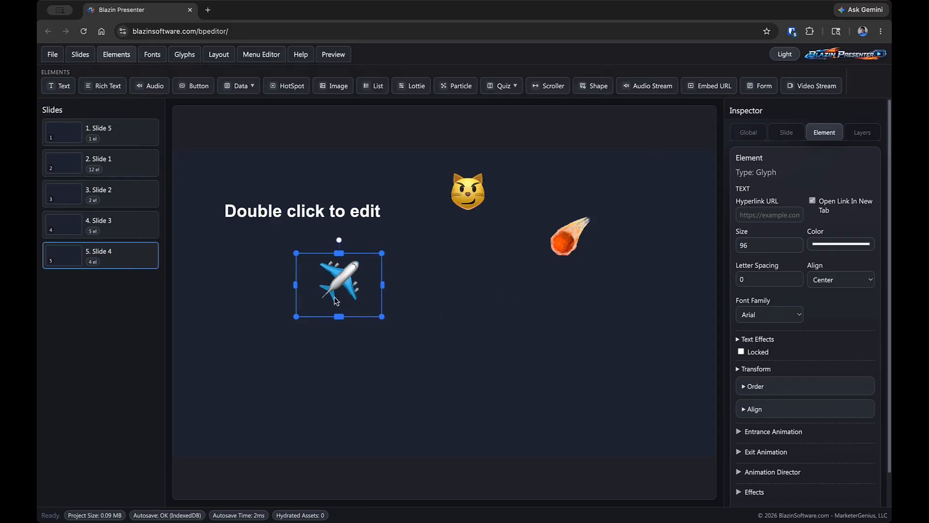
pyautogui.moveTo(361, 305); pyautogui.dragTo(300, 336)
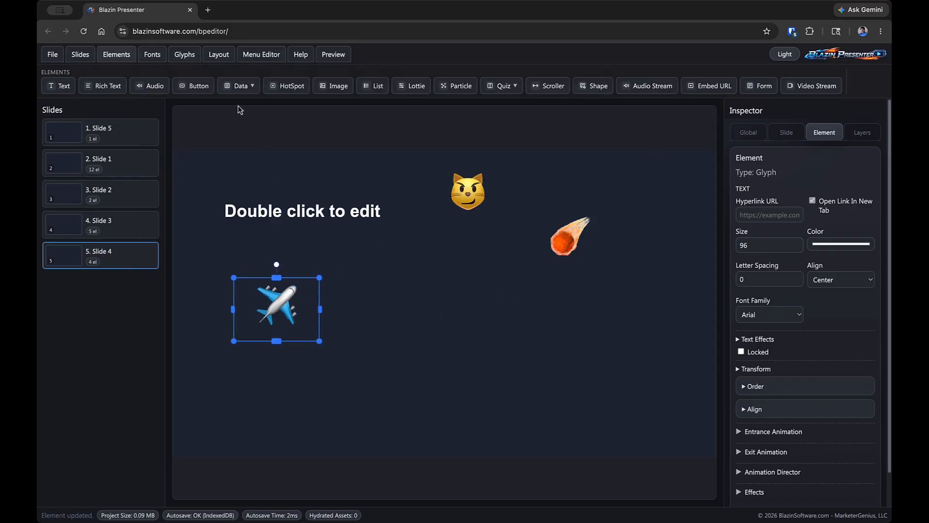
# Step: Toggle the Timeline and the Slides Panel on and off in the layout, ending with only the Slides Panel shown
pyautogui.click(218, 59)
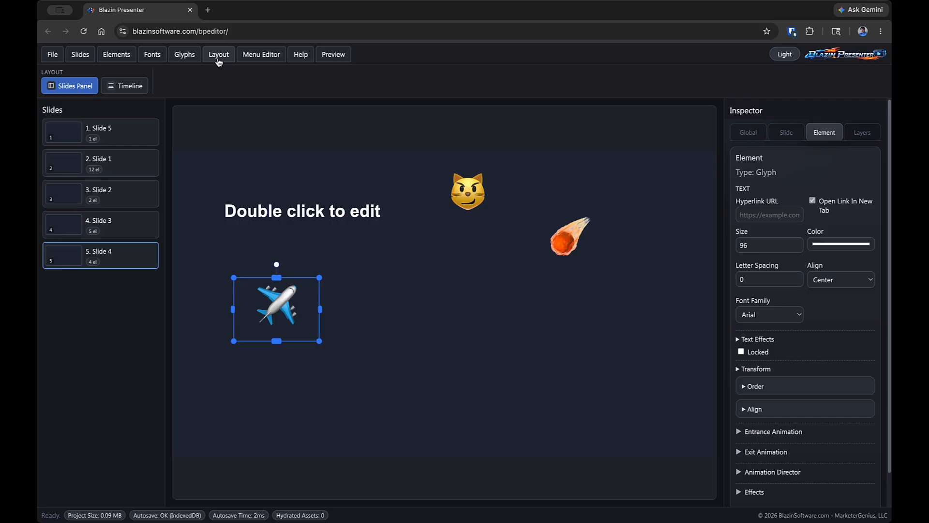
pyautogui.click(147, 87)
pyautogui.click(62, 86)
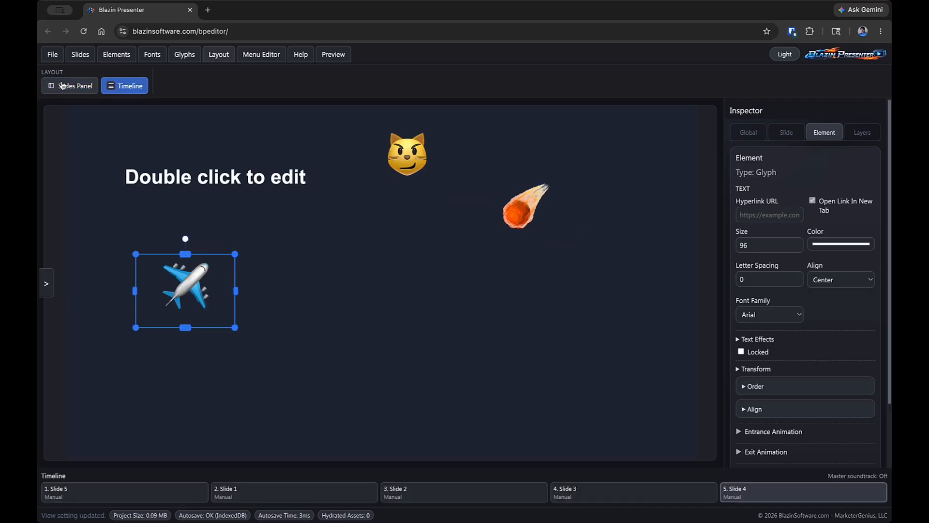
pyautogui.click(127, 86)
pyautogui.click(78, 88)
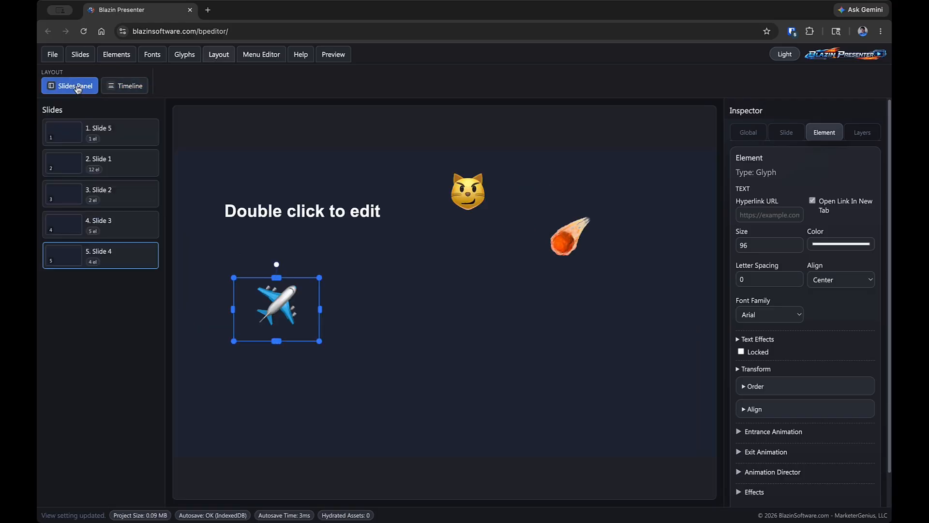
pyautogui.click(124, 86)
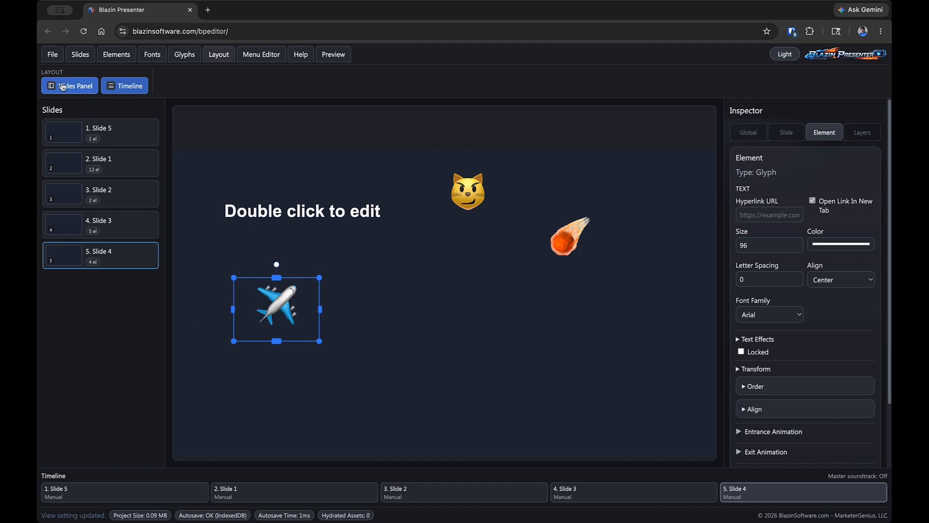
pyautogui.click(62, 87)
pyautogui.click(47, 272)
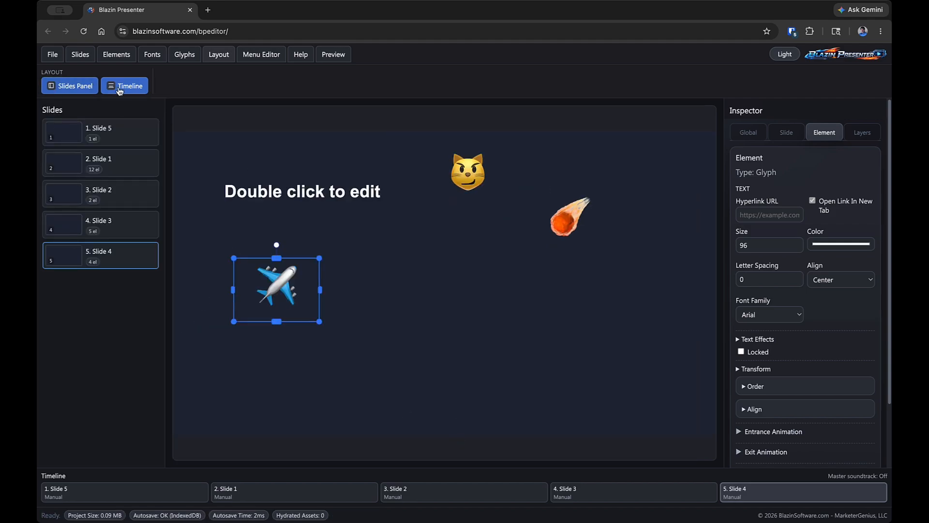
pyautogui.click(122, 87)
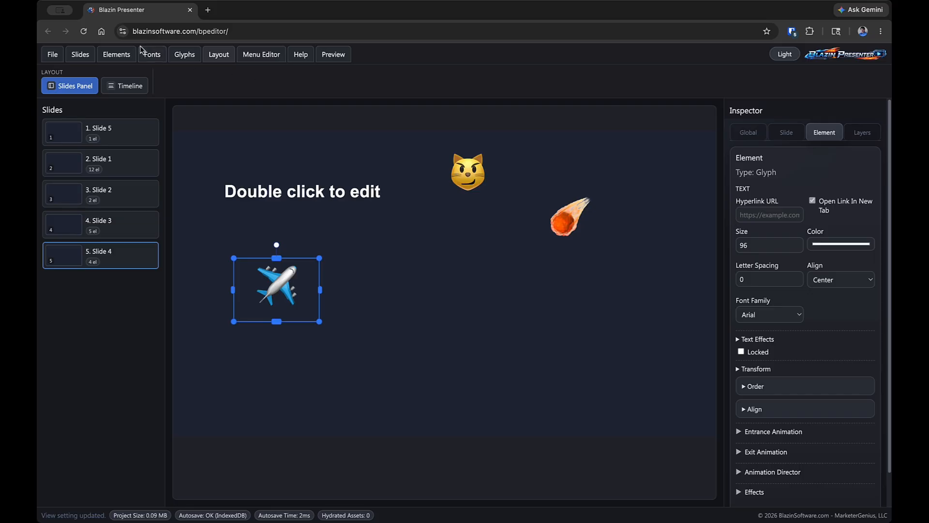
# Step: View the Global Menu Editor's item and menu settings and close the editor
pyautogui.click(258, 56)
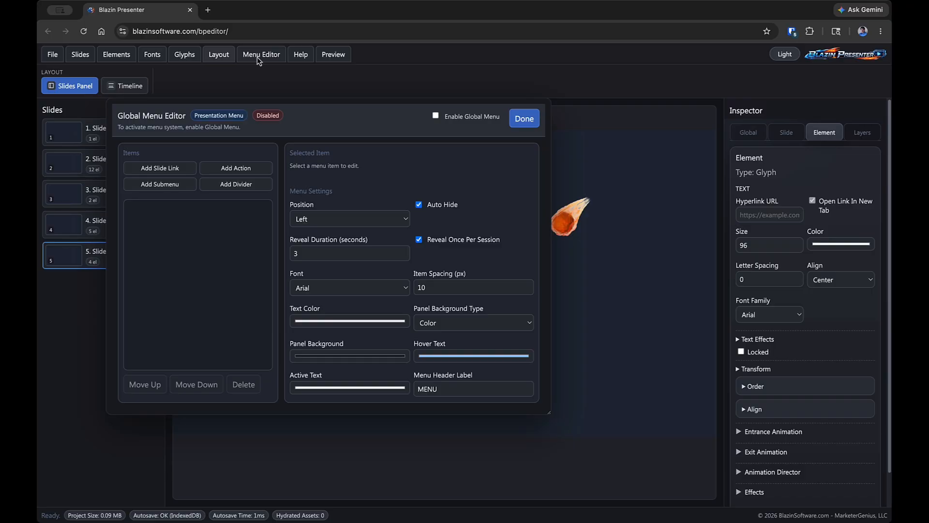
pyautogui.click(523, 122)
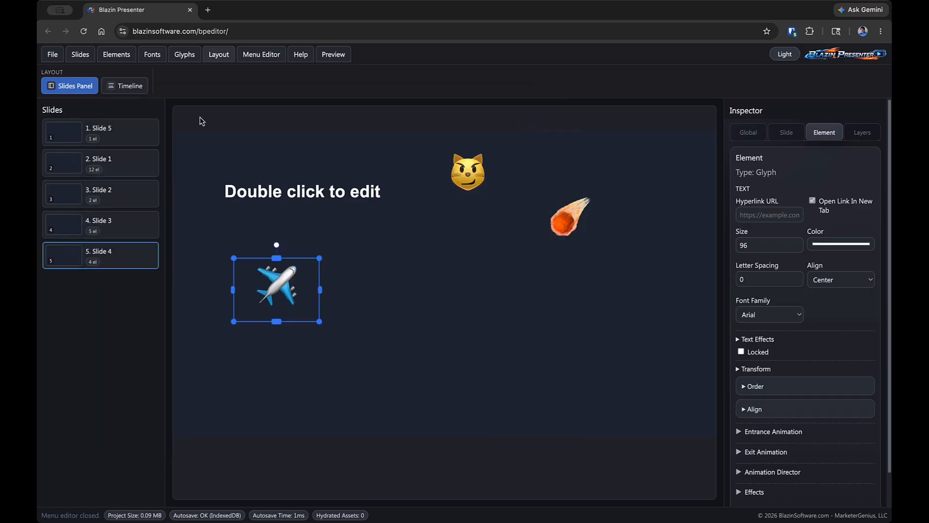
pyautogui.click(56, 57)
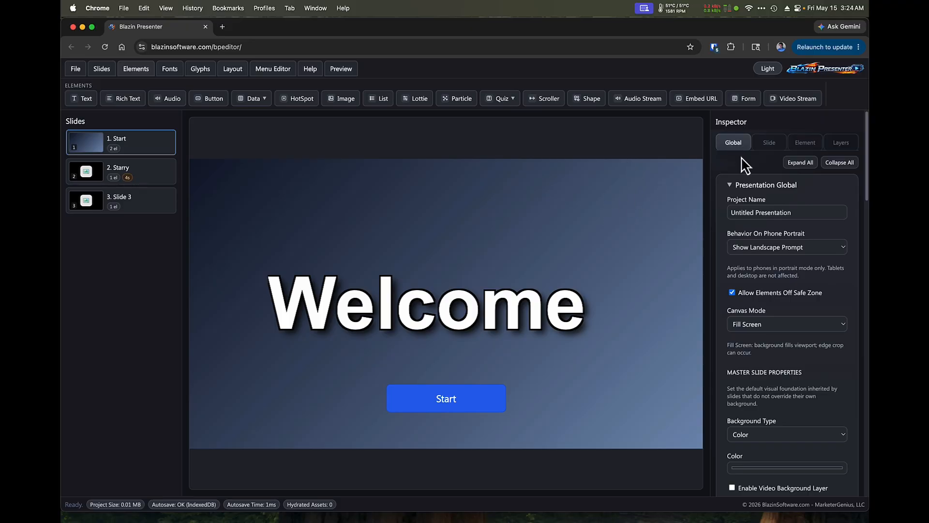
# Step: Preview the presentation from the Start slide, go forward and back through the three slides, and close the preview
pyautogui.scroll(-3, 800, 267)
pyautogui.scroll(-5, 801, 267)
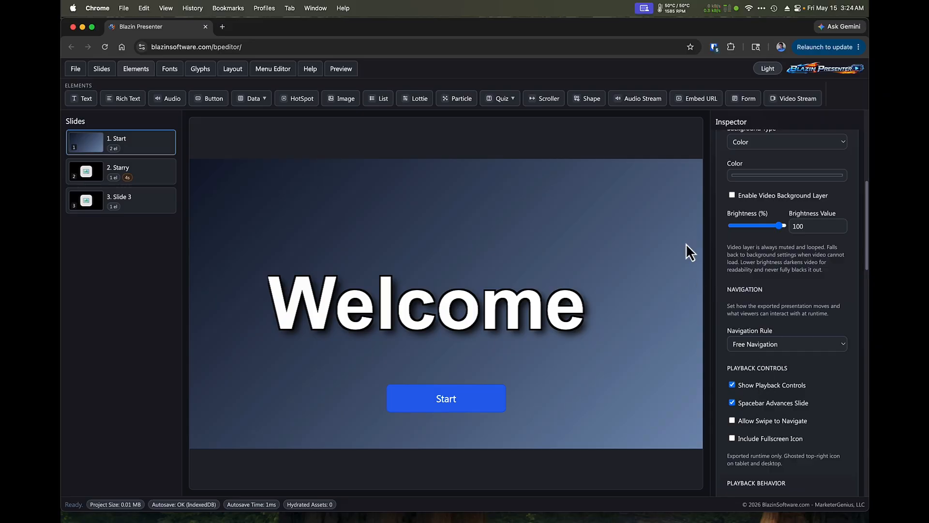
pyautogui.rightClick(542, 189)
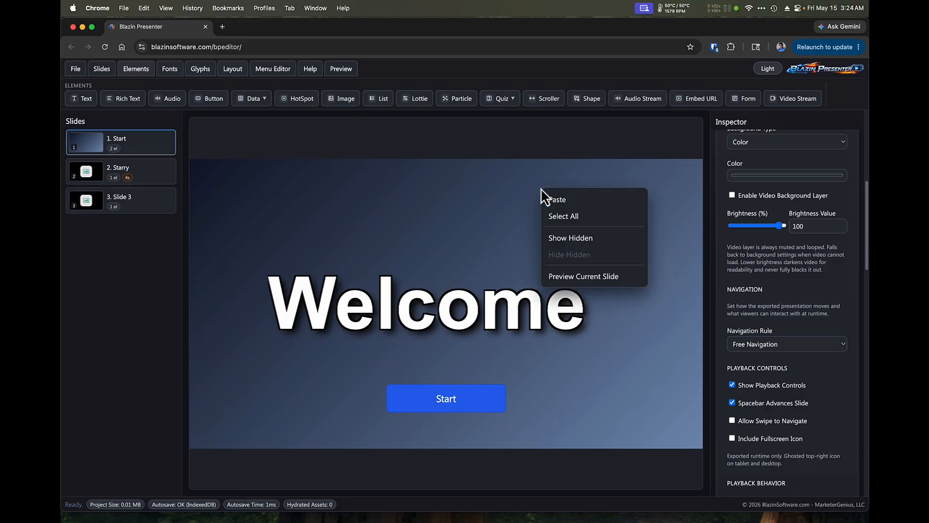
pyautogui.click(557, 276)
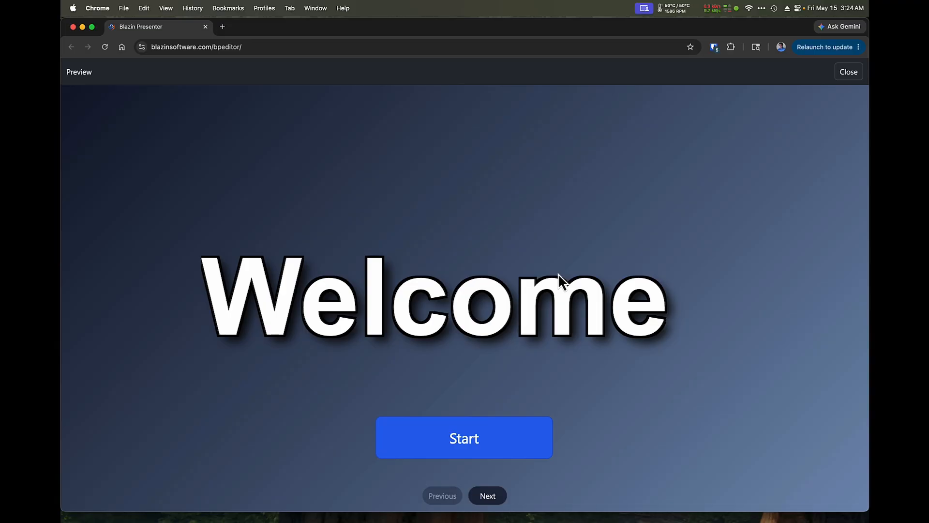
pyautogui.press('Right')
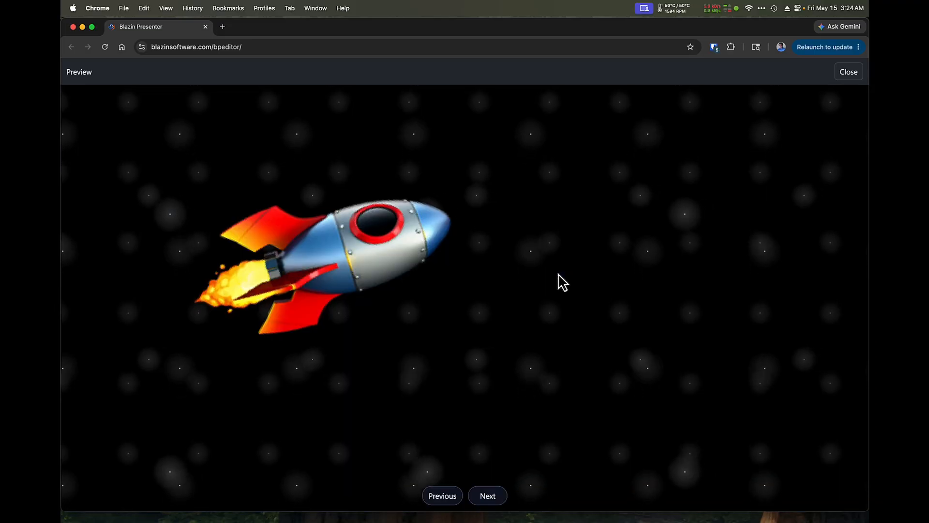
pyautogui.press('Right')
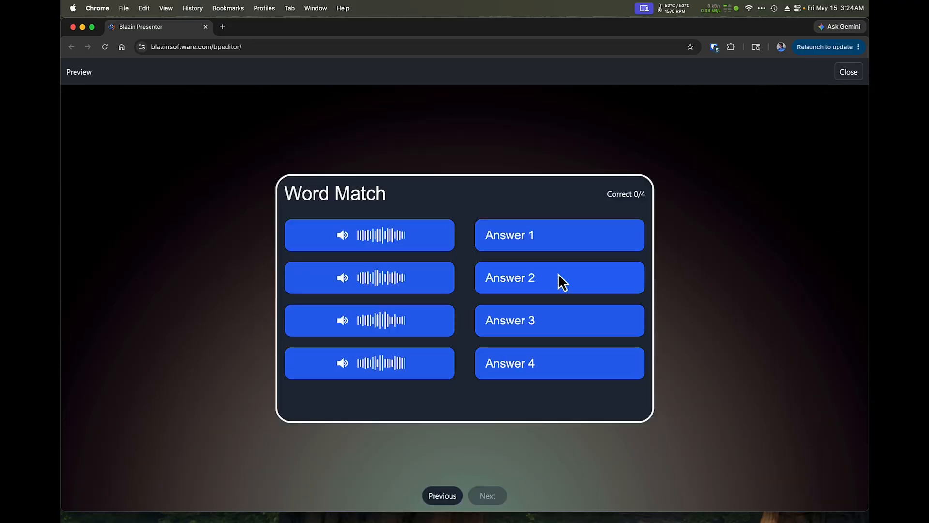
pyautogui.press('Left')
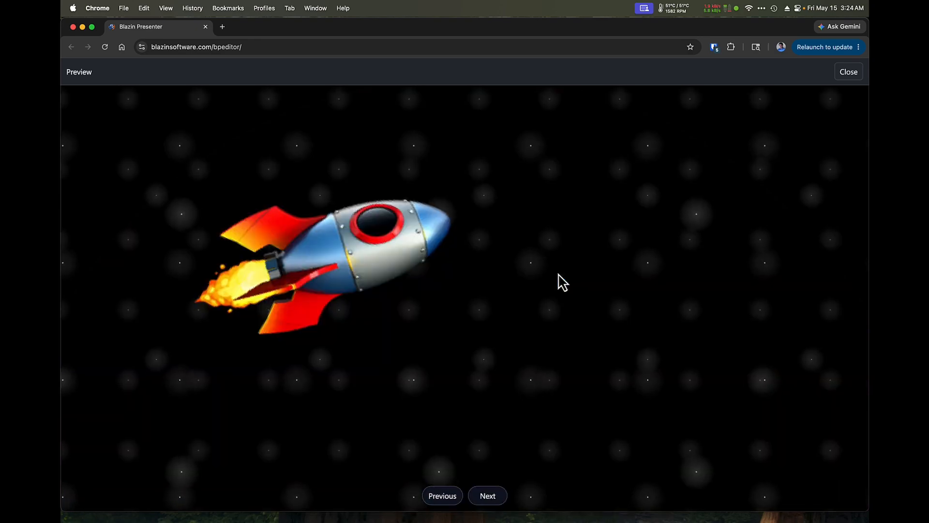
pyautogui.press('Right')
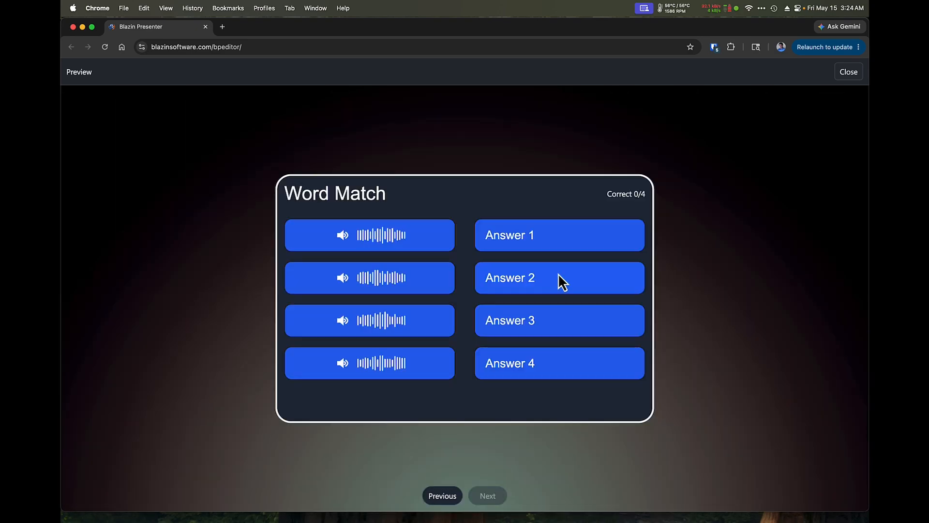
pyautogui.press('Left')
pyautogui.press('Left')
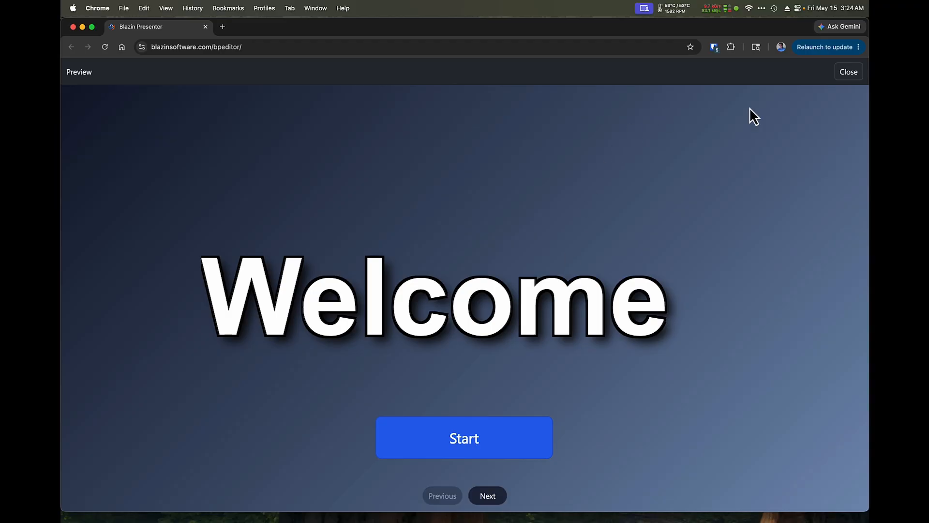
pyautogui.click(854, 73)
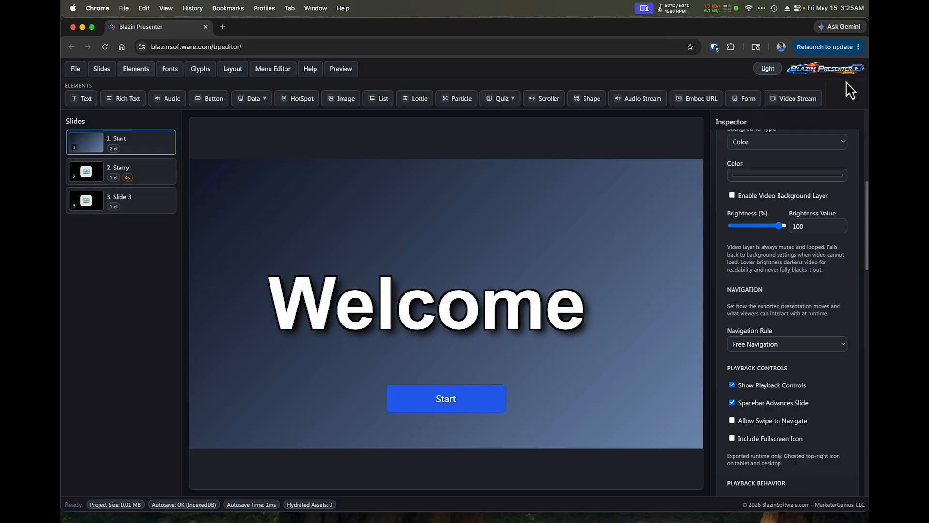
# Step: Turn off Show Playback Controls and set the presentation's Navigation Rule to Locked Manual Navigation
pyautogui.click(785, 394)
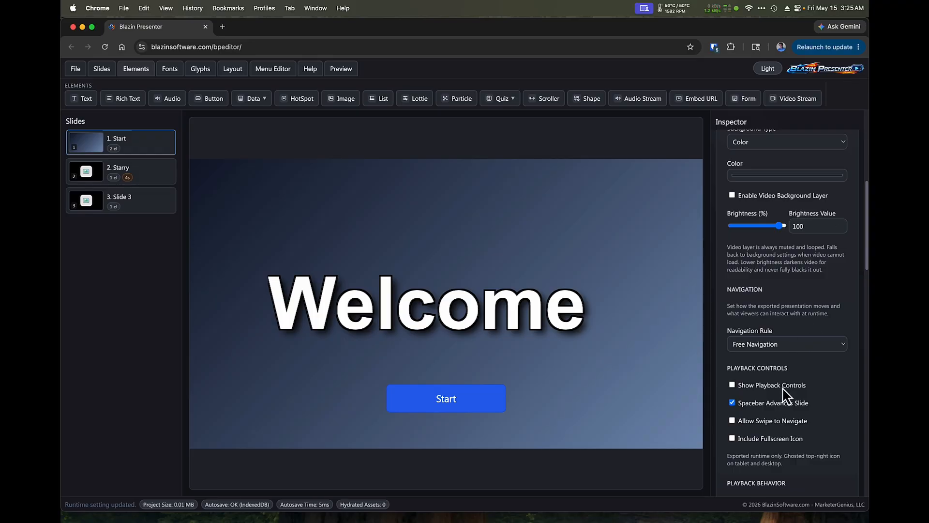
pyautogui.click(785, 346)
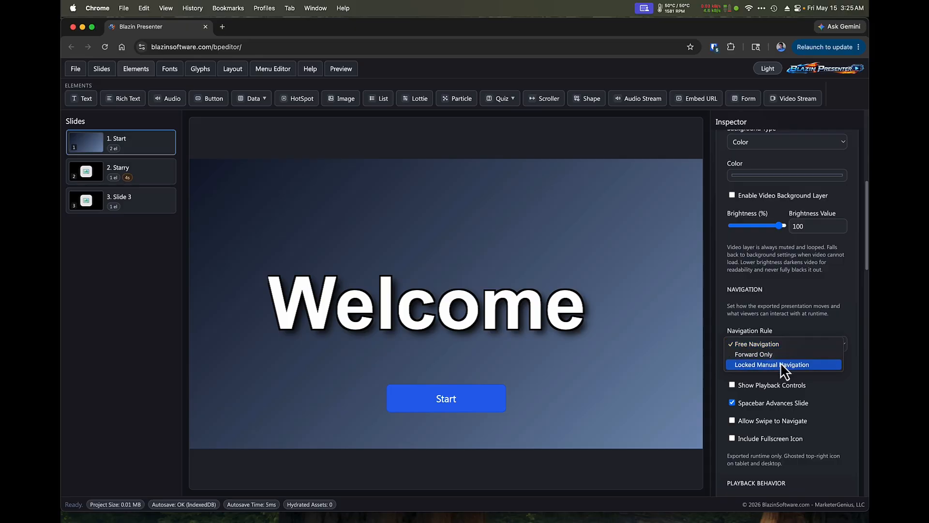
pyautogui.click(780, 364)
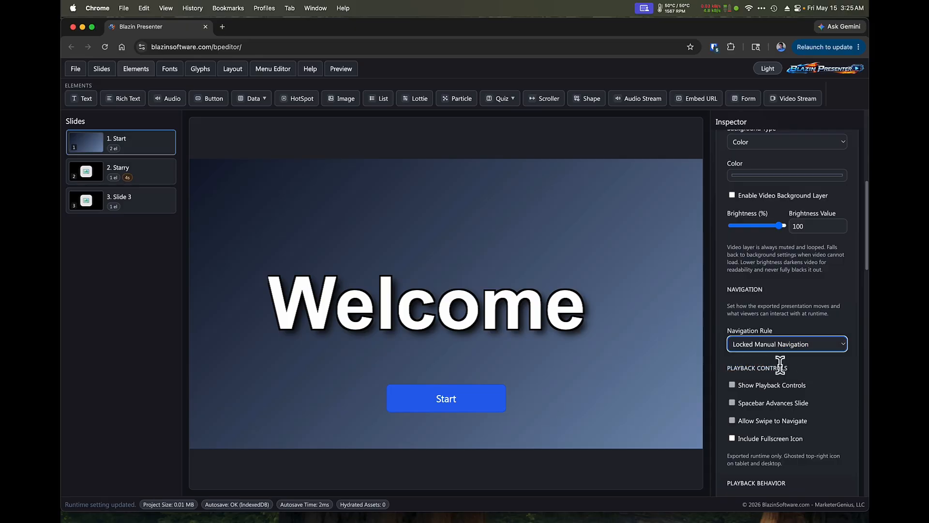
# Step: Keep the Locked Manual Navigation rule, preview the presentation from the Start slide through to the Word Match slide, and close the preview
pyautogui.click(786, 349)
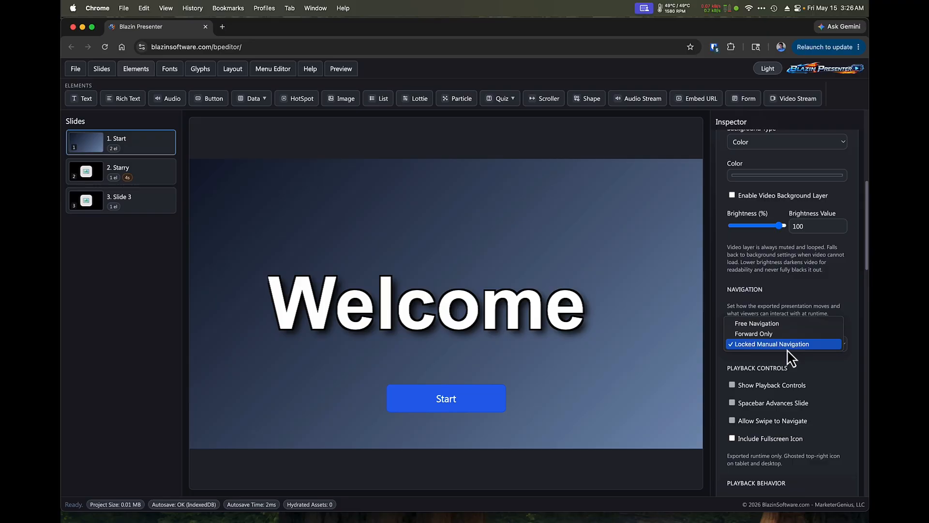
pyautogui.click(787, 347)
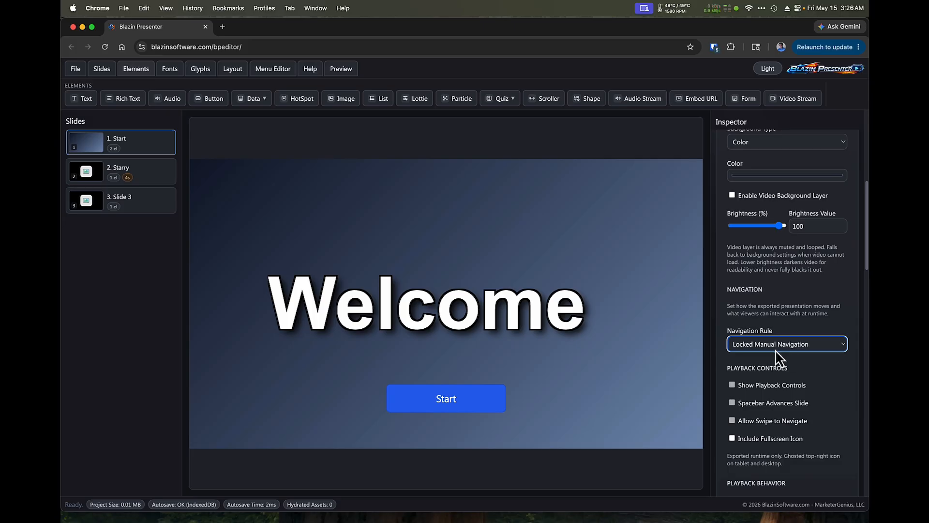
pyautogui.click(691, 365)
pyautogui.rightClick(636, 246)
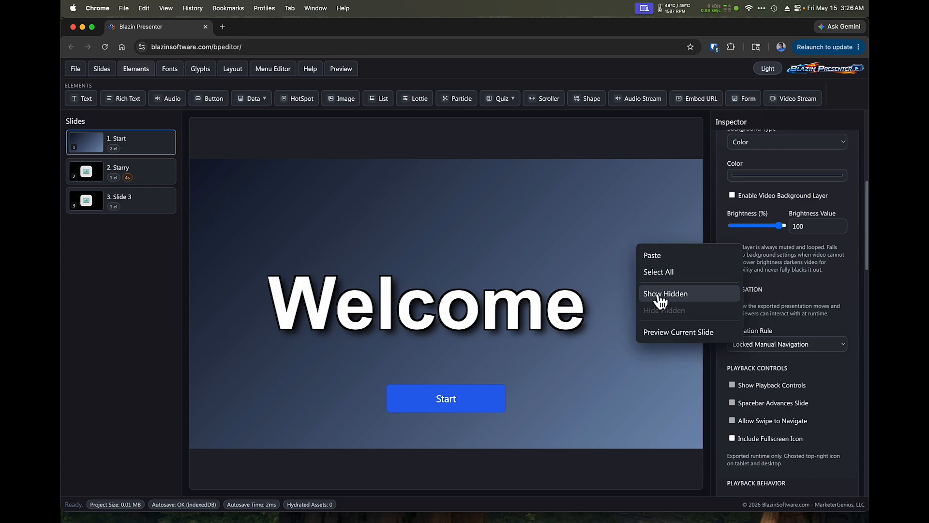
pyautogui.click(658, 333)
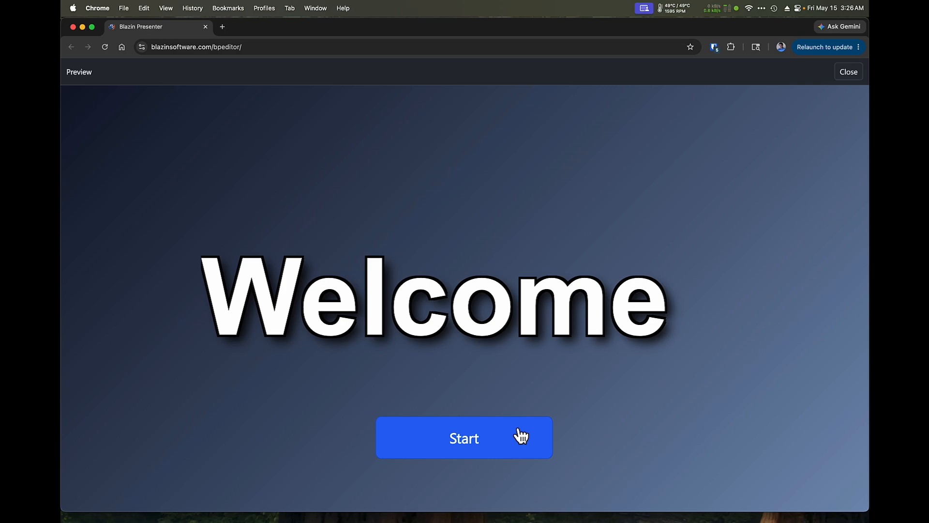
pyautogui.click(508, 442)
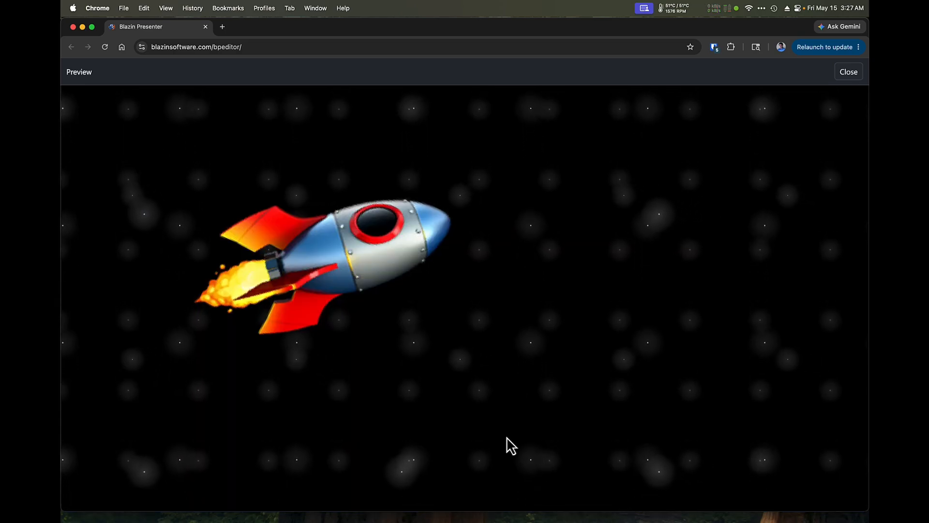
pyautogui.click(508, 442)
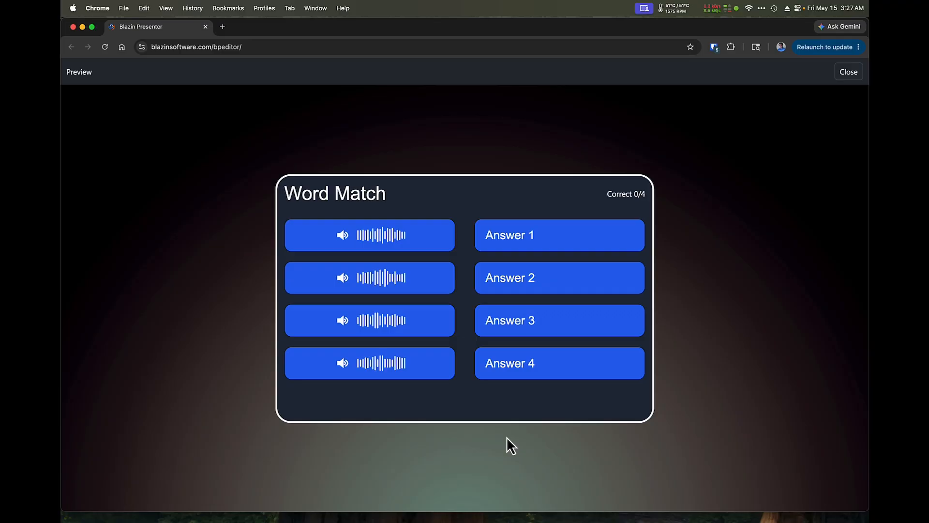
pyautogui.press('Escape')
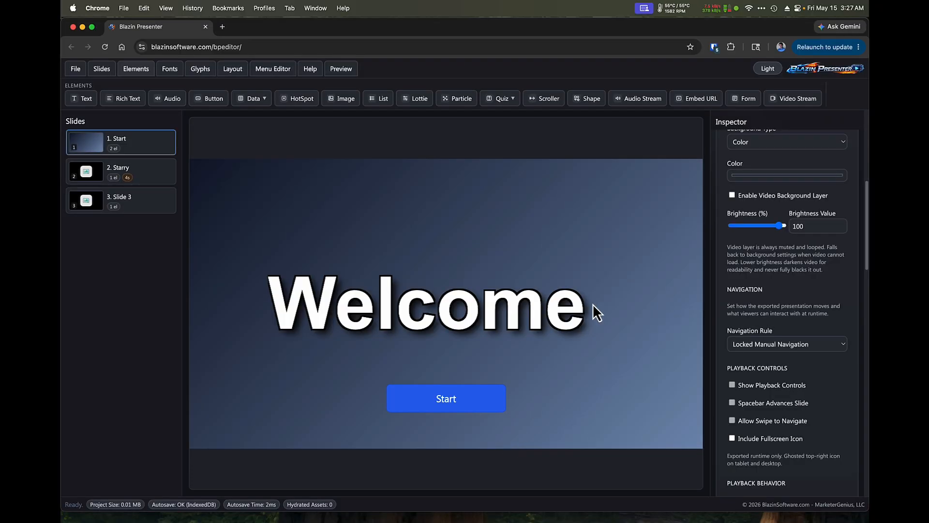
# Step: Check the Starry slide's timing settings, and turn on Show Countdown Bar and Show Countdown Label in the presentation's global settings
pyautogui.click(160, 175)
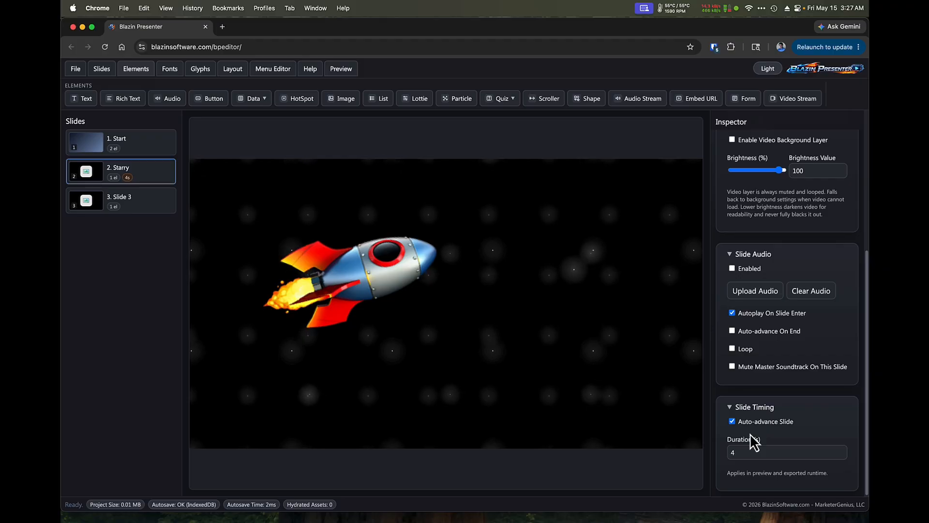
pyautogui.scroll(5, 775, 339)
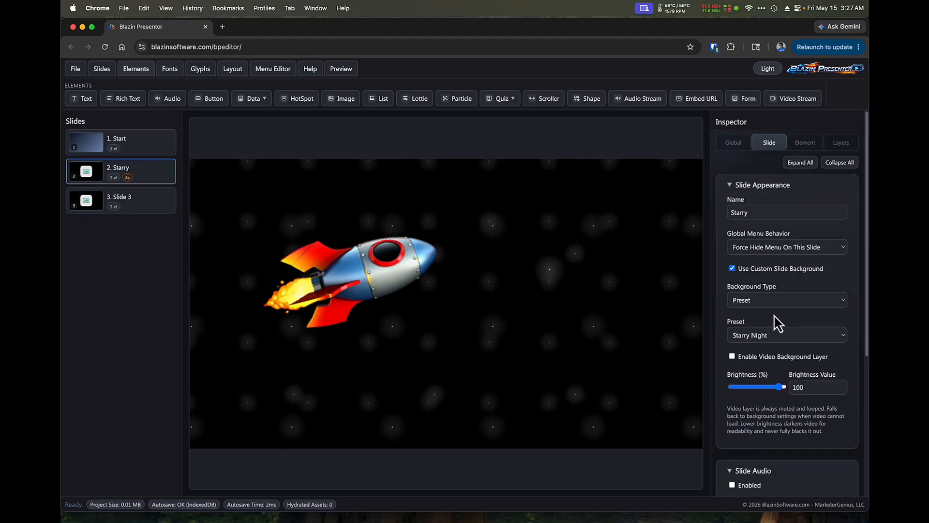
pyautogui.click(734, 144)
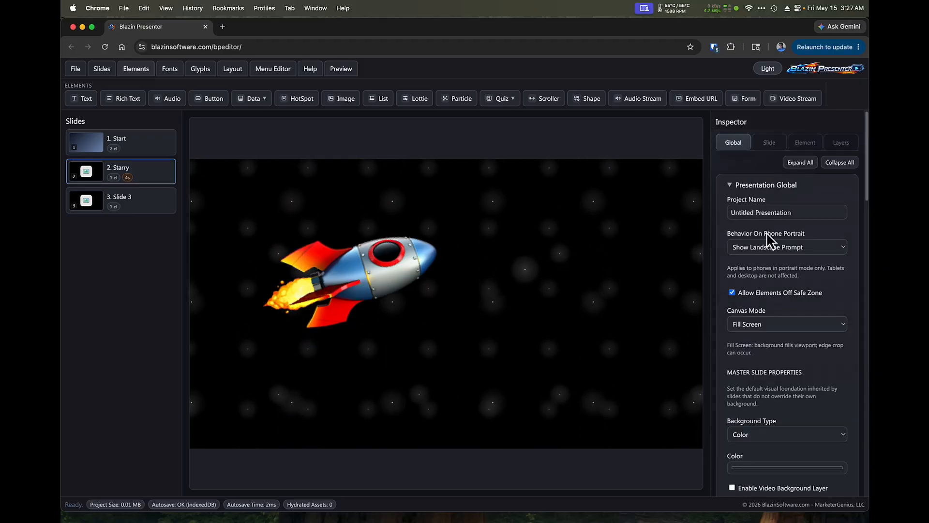
pyautogui.scroll(-5, 774, 261)
pyautogui.scroll(-5, 780, 268)
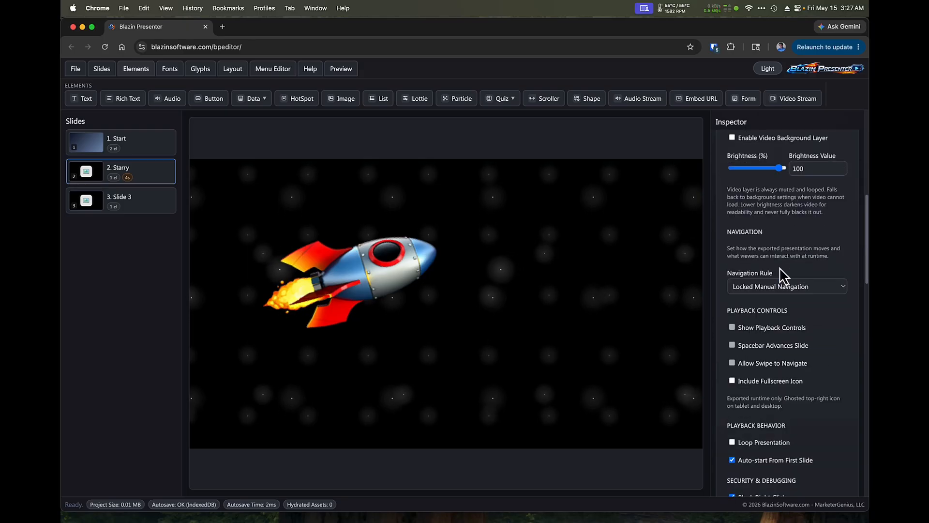
pyautogui.scroll(-3, 780, 273)
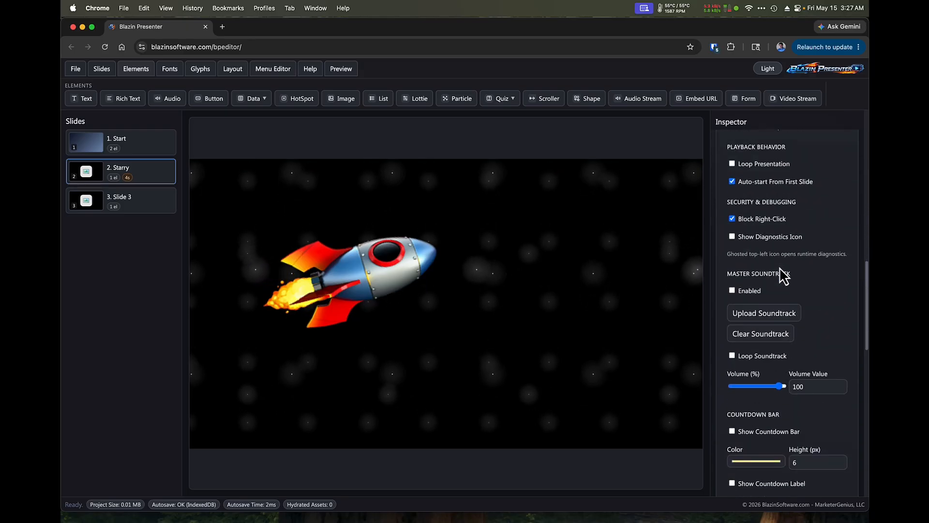
pyautogui.scroll(-2, 782, 275)
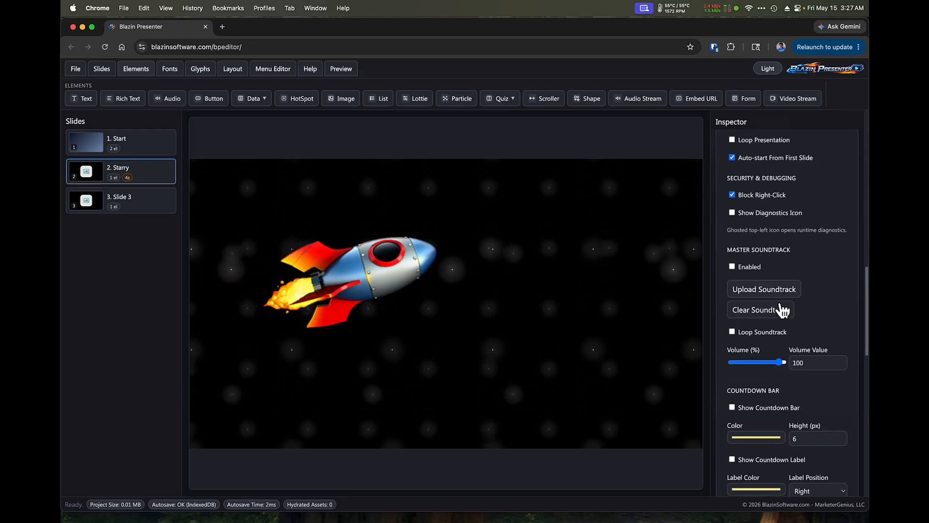
pyautogui.click(731, 407)
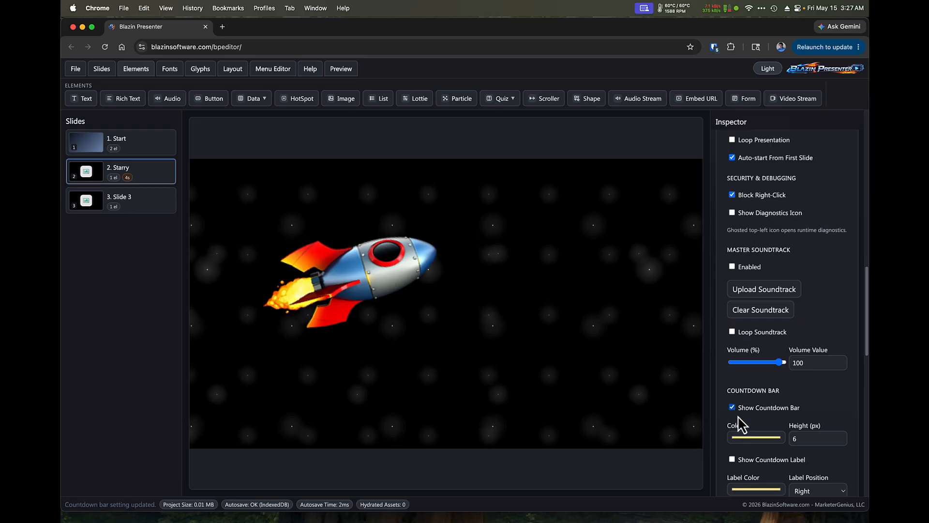
pyautogui.scroll(-1, 737, 421)
pyautogui.click(732, 457)
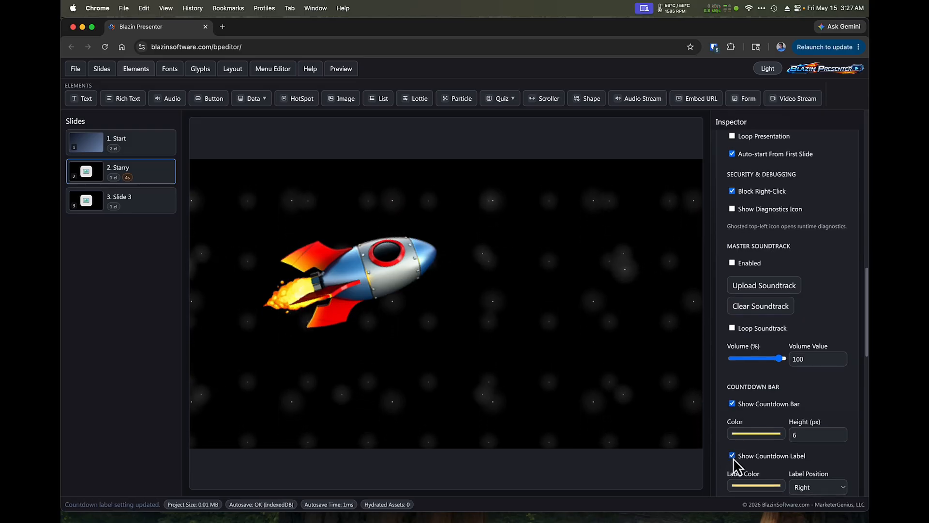
# Step: Preview from the Start slide with the countdown bar enabled, let the Starry slide auto-advance to Word Match, and close the preview
pyautogui.click(145, 150)
pyautogui.rightClick(289, 192)
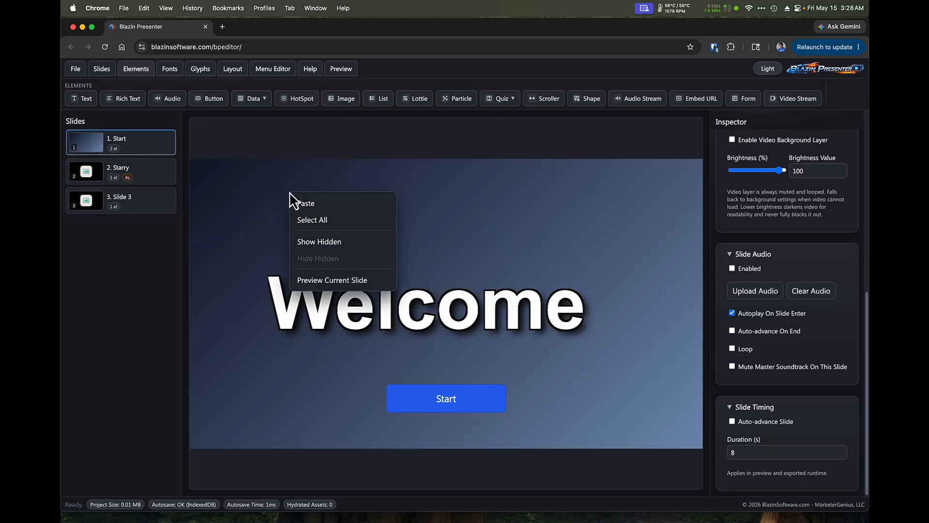
pyautogui.click(343, 282)
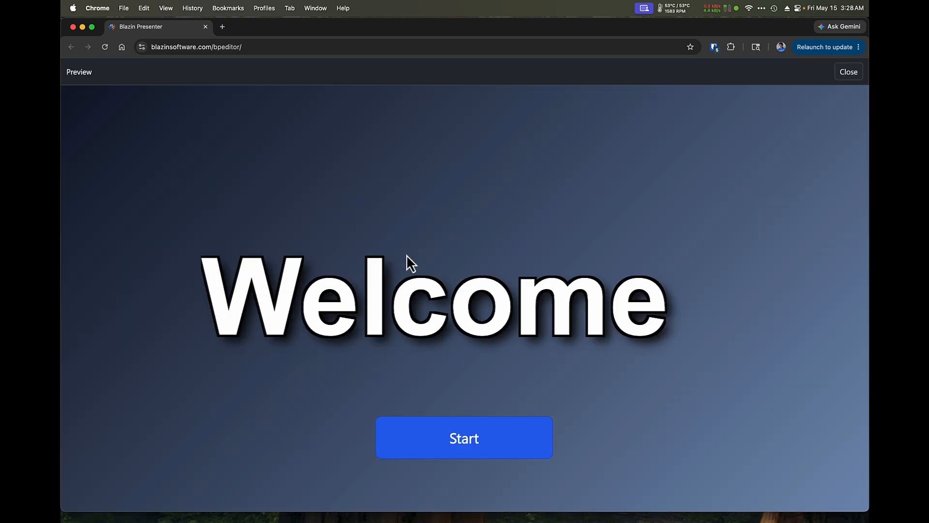
pyautogui.click(492, 455)
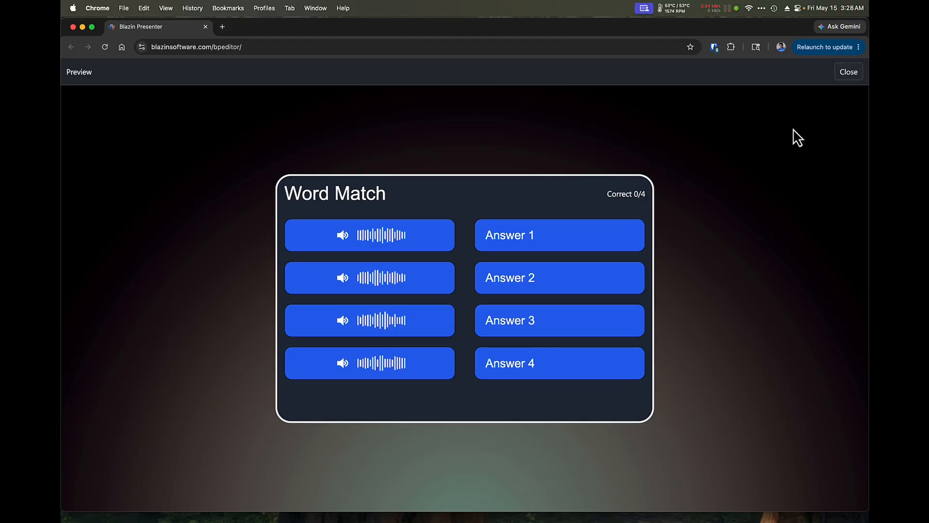
pyautogui.click(856, 76)
# Step: Review the presentation's global settings down to the Menu section and back up to the Countdown Bar options
pyautogui.scroll(7, 805, 145)
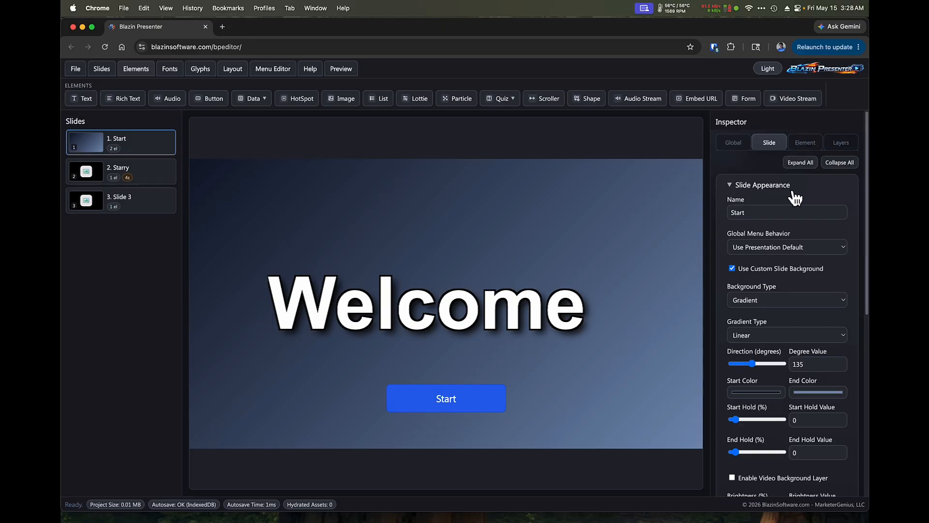
pyautogui.click(734, 144)
pyautogui.scroll(-10, 736, 257)
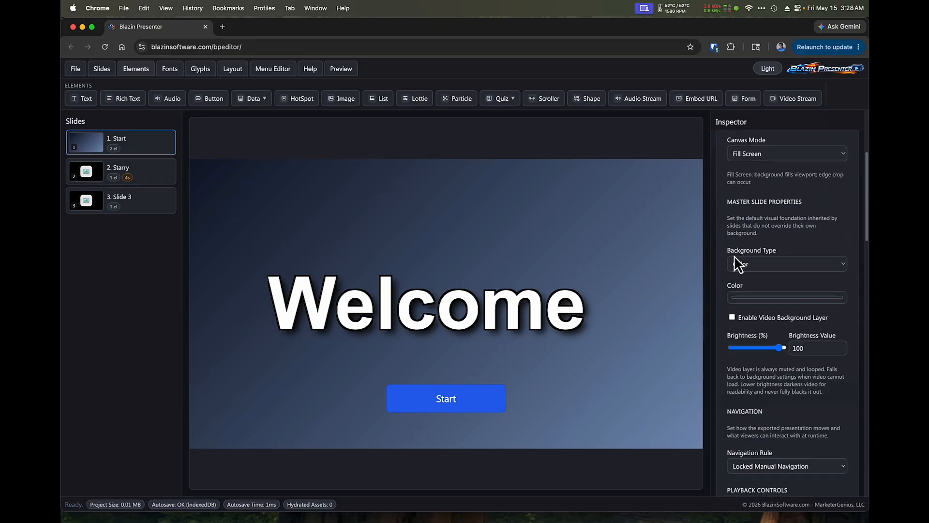
pyautogui.scroll(-15, 737, 264)
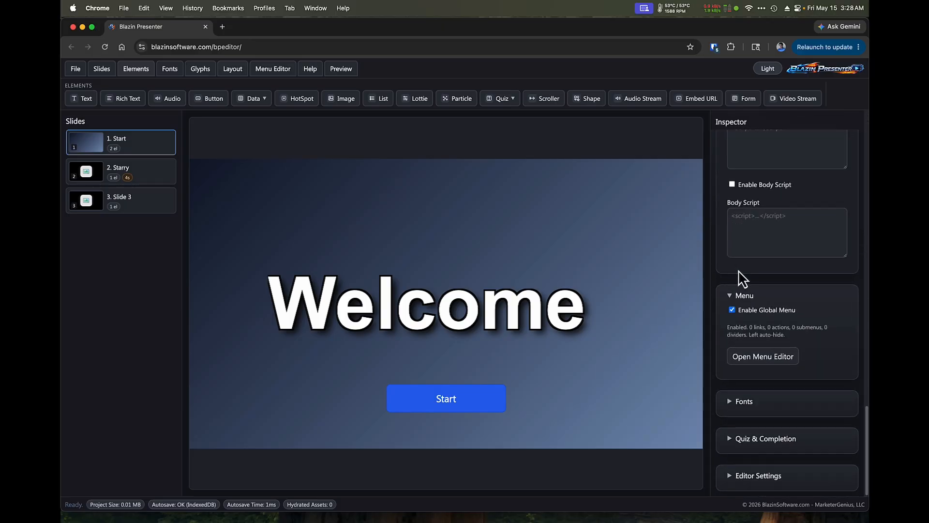
pyautogui.scroll(6, 752, 305)
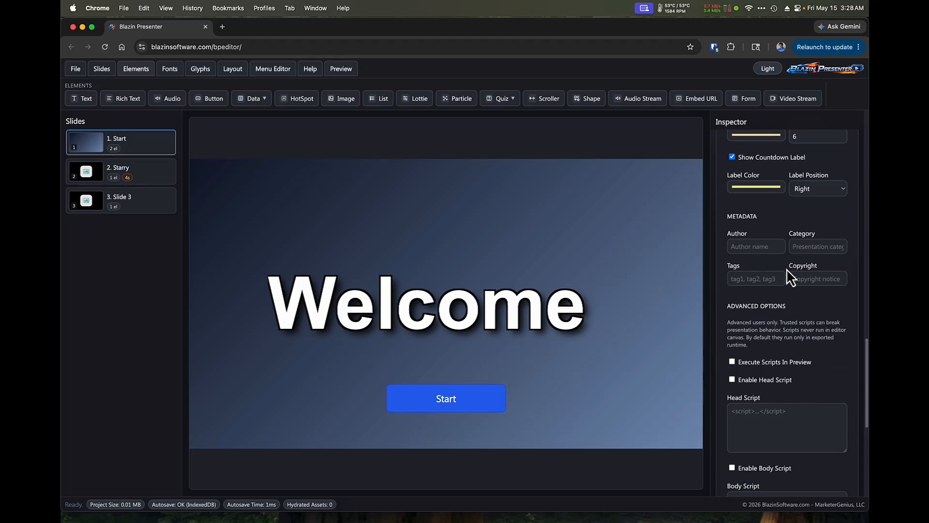
pyautogui.scroll(1, 789, 266)
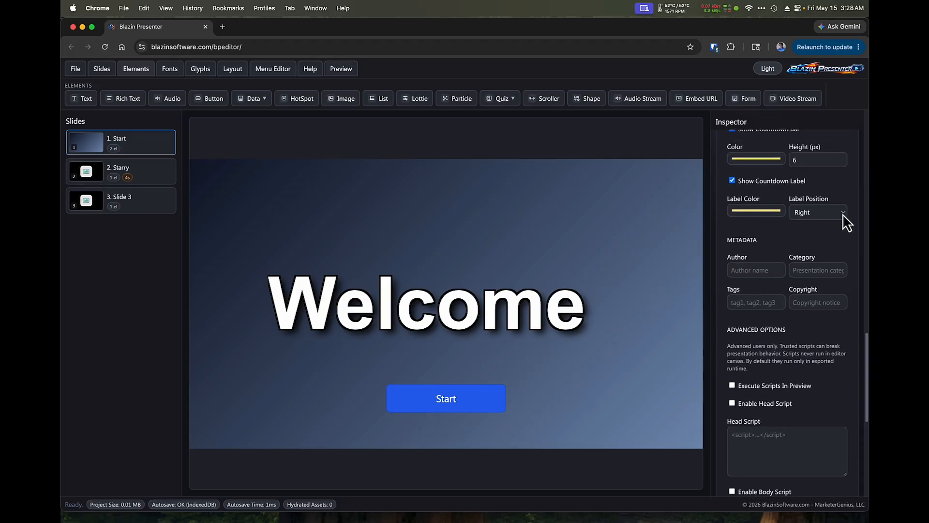
pyautogui.scroll(3, 843, 214)
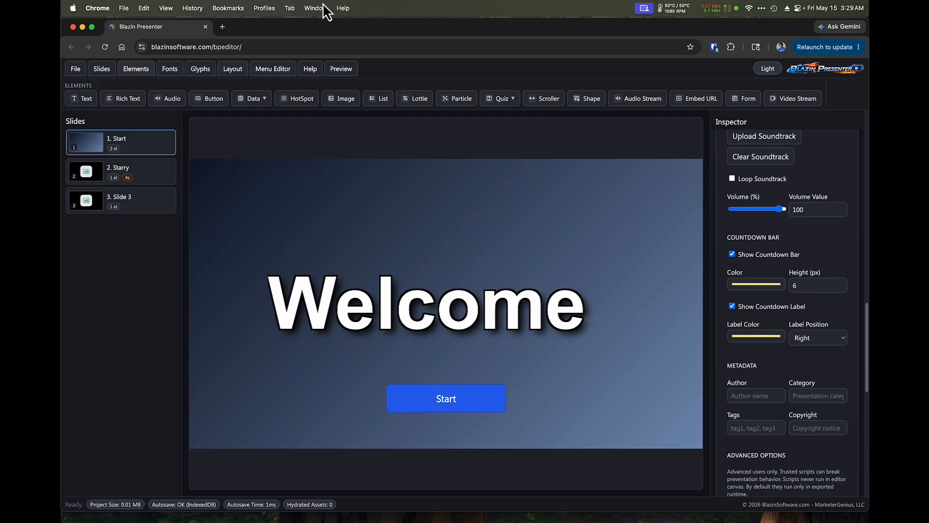
# Step: Add a slide link labelled "Space" that targets Slide 2: Starry to the global menu, and close the menu editor
pyautogui.click(260, 69)
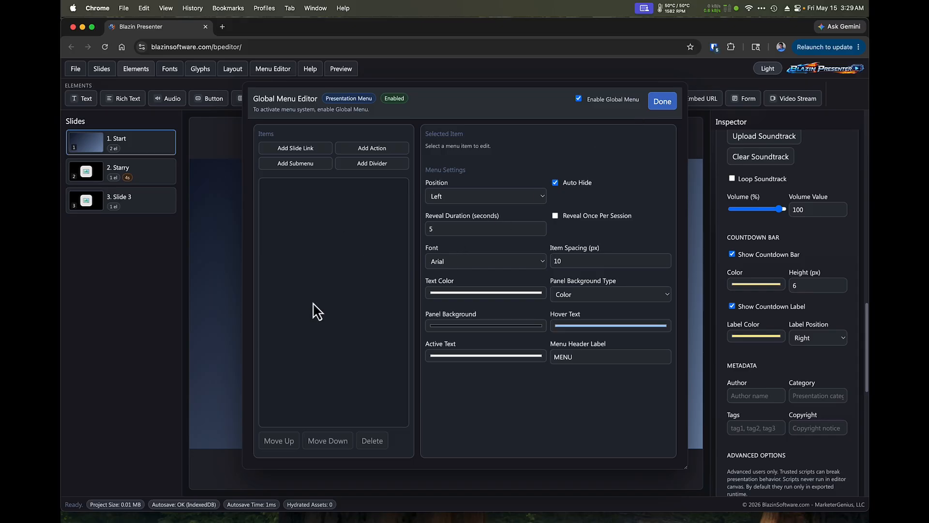
pyautogui.click(314, 151)
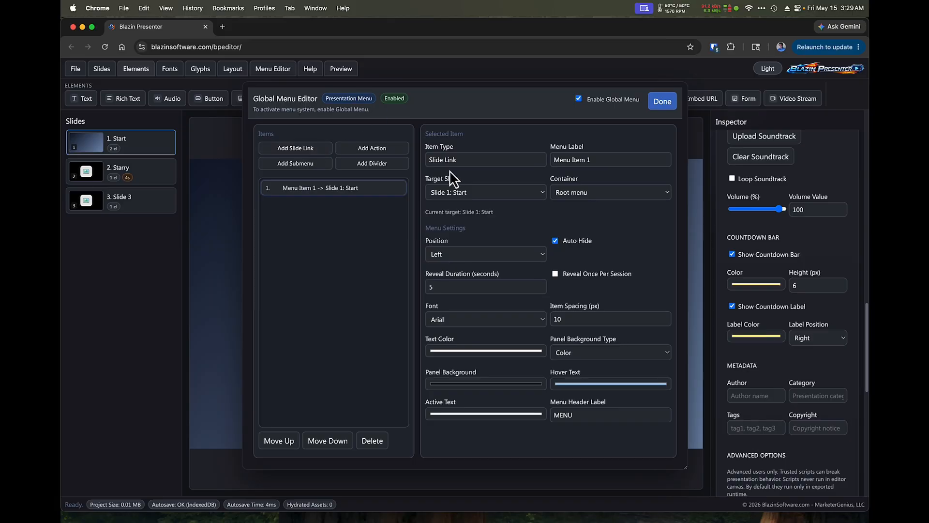
pyautogui.click(457, 192)
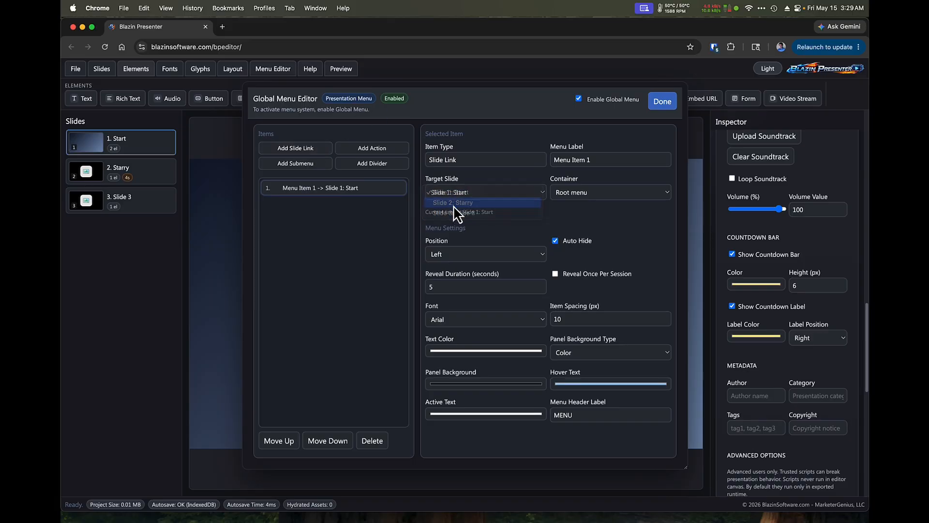
pyautogui.click(456, 202)
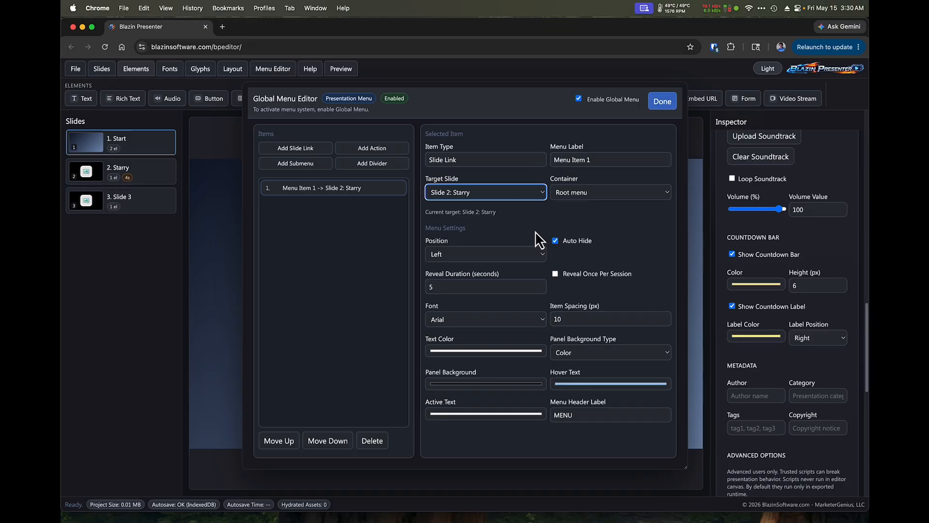
pyautogui.click(629, 158)
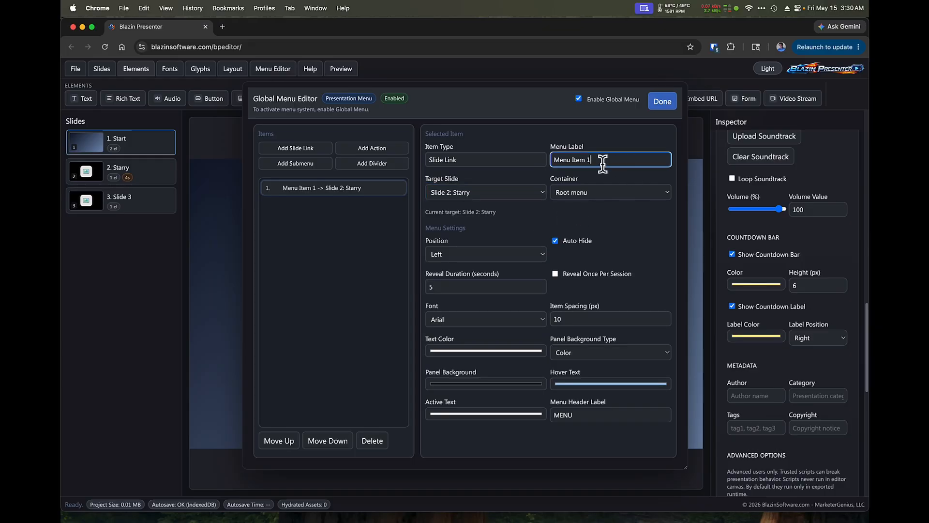
pyautogui.press('super+a')
pyautogui.write('Spa')
pyautogui.click(661, 103)
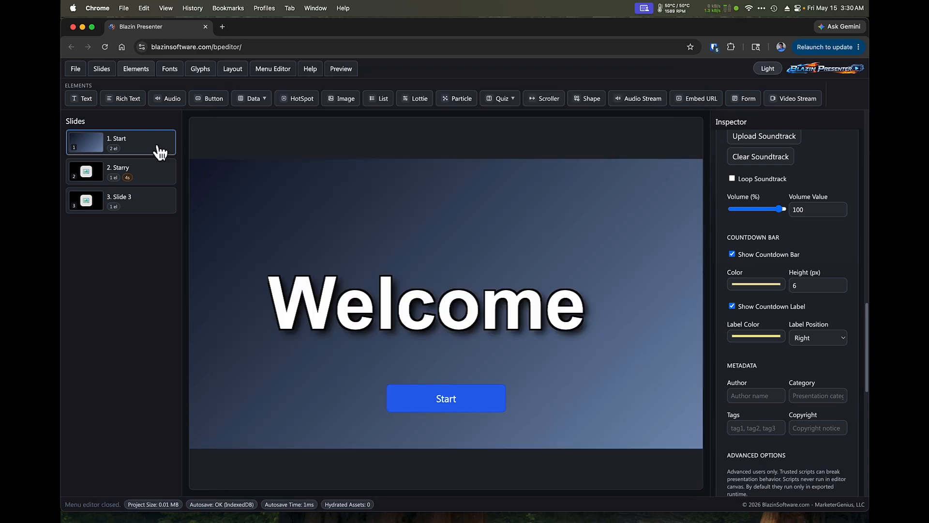
# Step: Reopen the Global Menu Editor and add a submenu labelled "Websites"
pyautogui.click(274, 70)
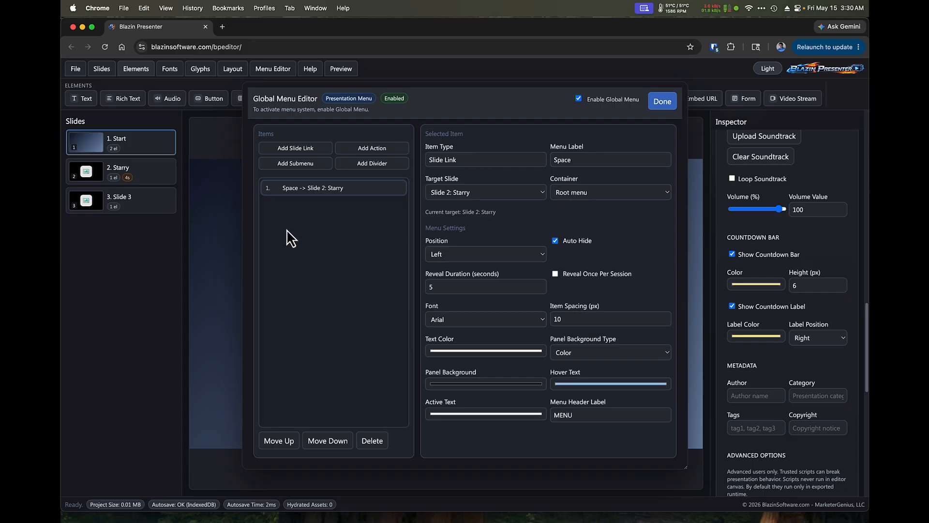
pyautogui.click(312, 165)
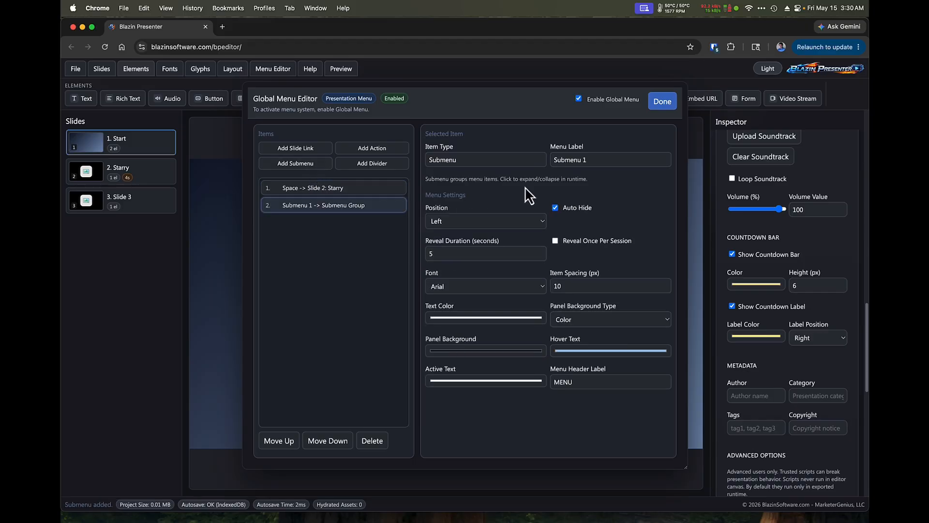
pyautogui.moveTo(615, 160); pyautogui.dragTo(535, 158)
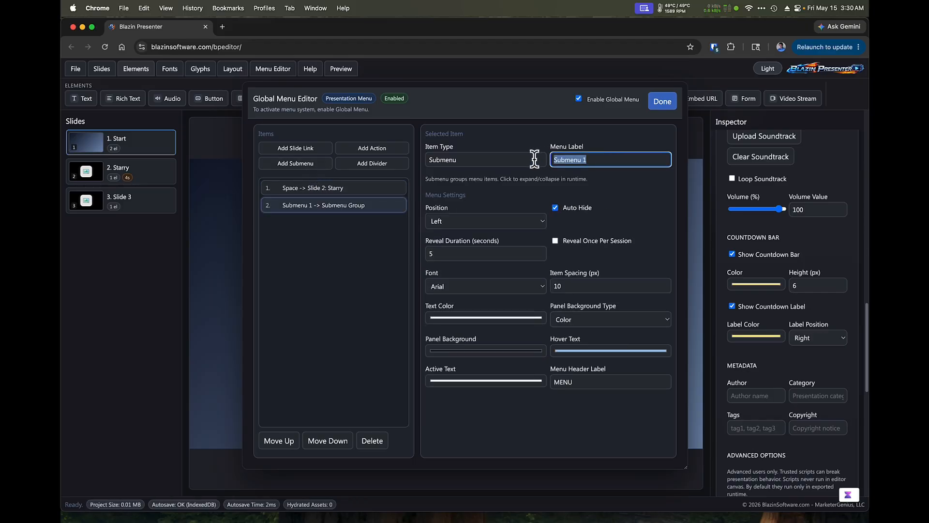
pyautogui.write('Websites')
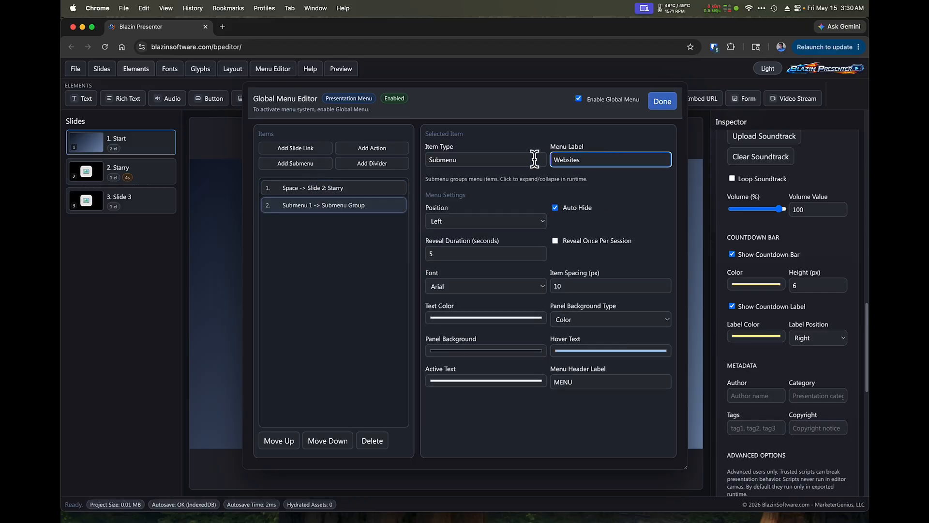
pyautogui.click(337, 302)
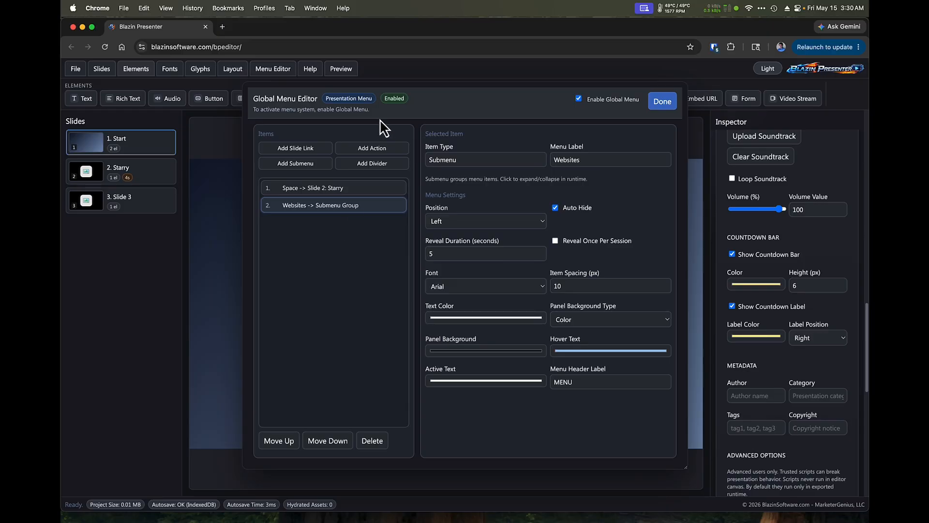
# Step: Add an action item labelled "Blazin Presenter" to the global menu and place it in the Websites submenu
pyautogui.click(377, 154)
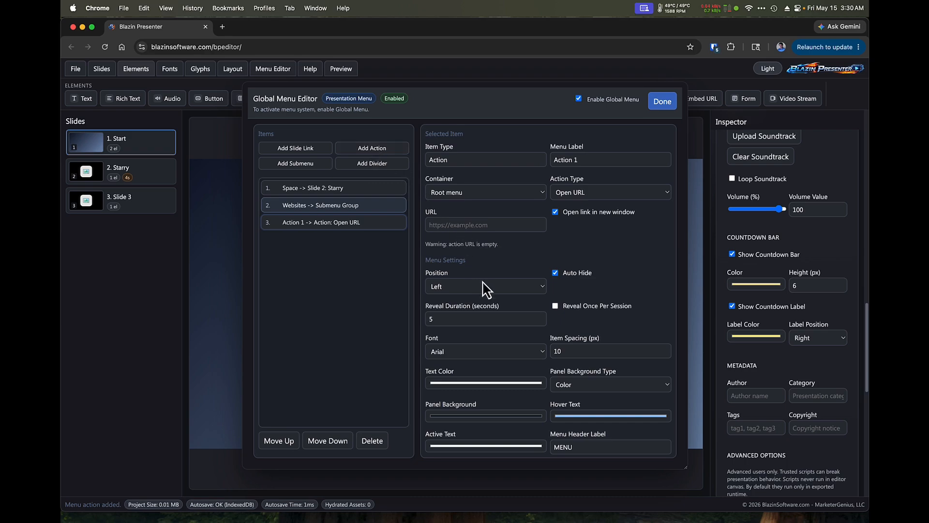
pyautogui.click(519, 195)
pyautogui.click(507, 203)
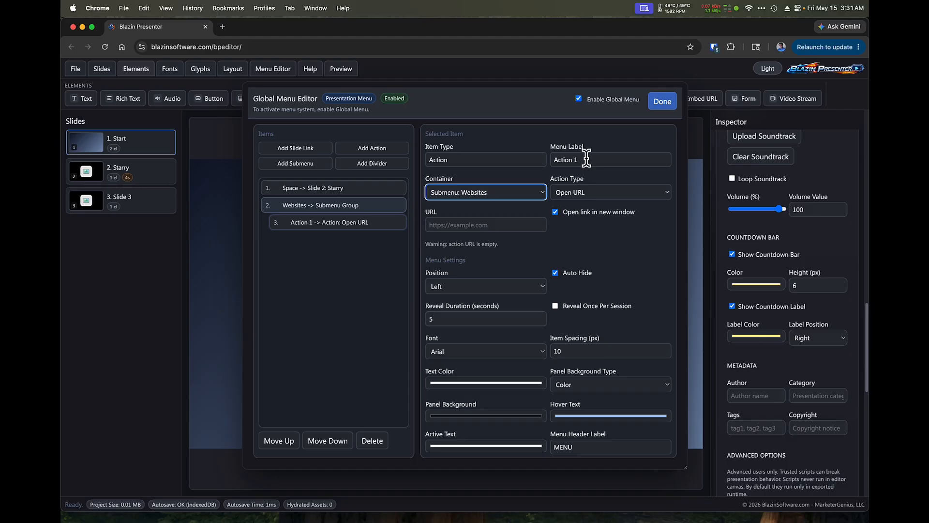
pyautogui.moveTo(586, 157); pyautogui.dragTo(543, 156)
pyautogui.write('Blazin ')
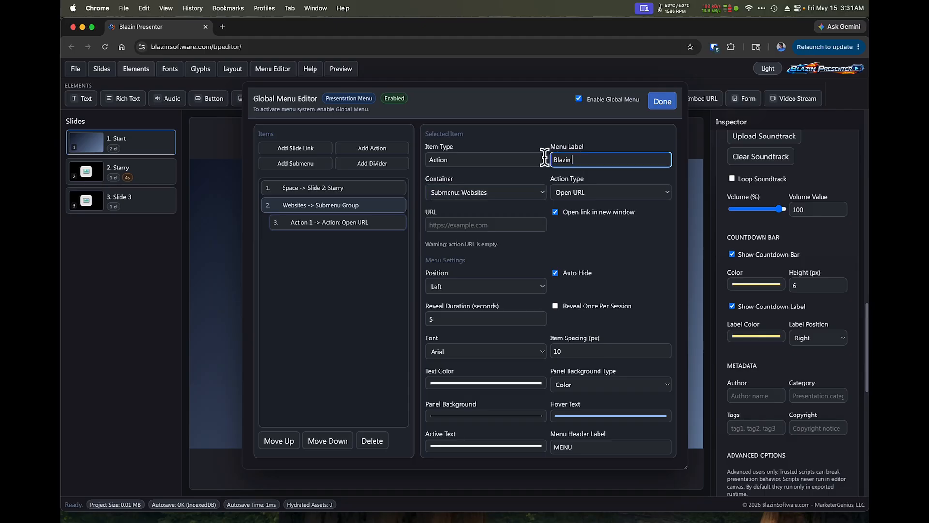
pyautogui.write('Presenter')
pyautogui.click(495, 225)
pyautogui.write('h')
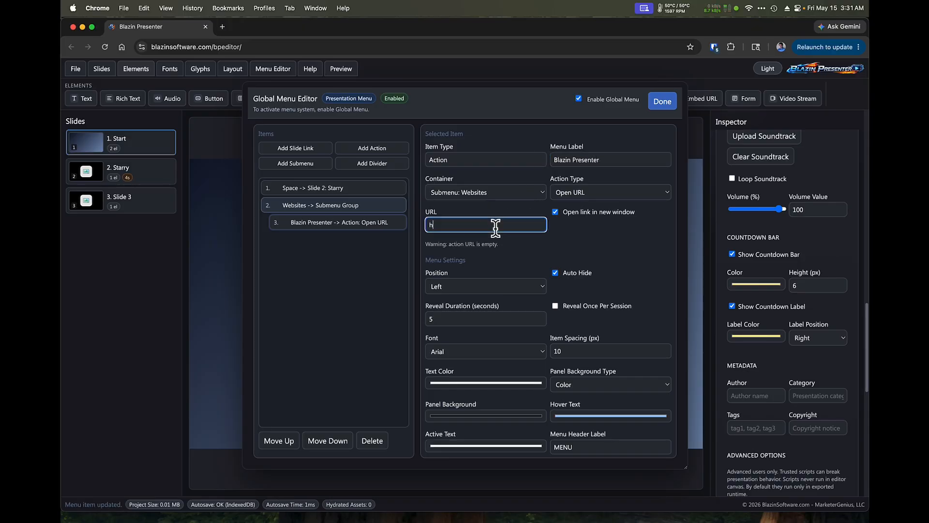
pyautogui.write('ttps://')
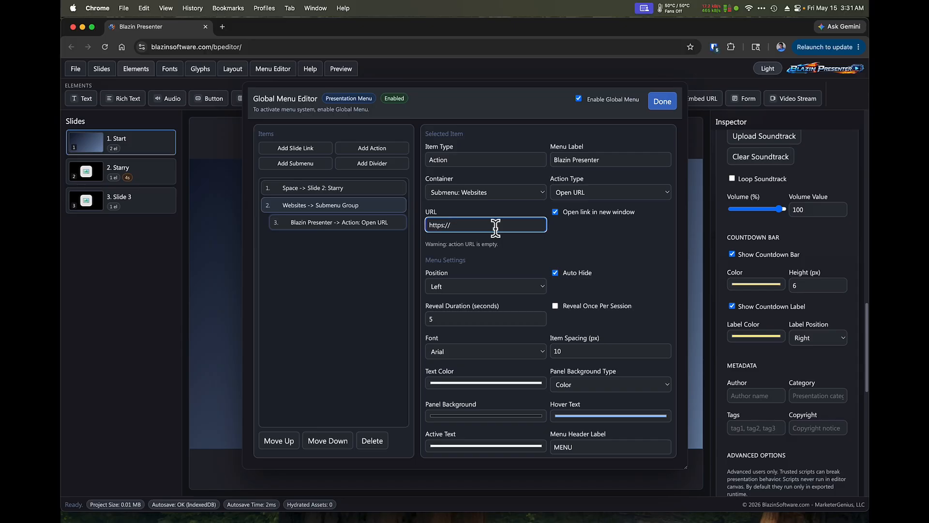
pyautogui.write('blazinsoftware.com')
pyautogui.click(659, 112)
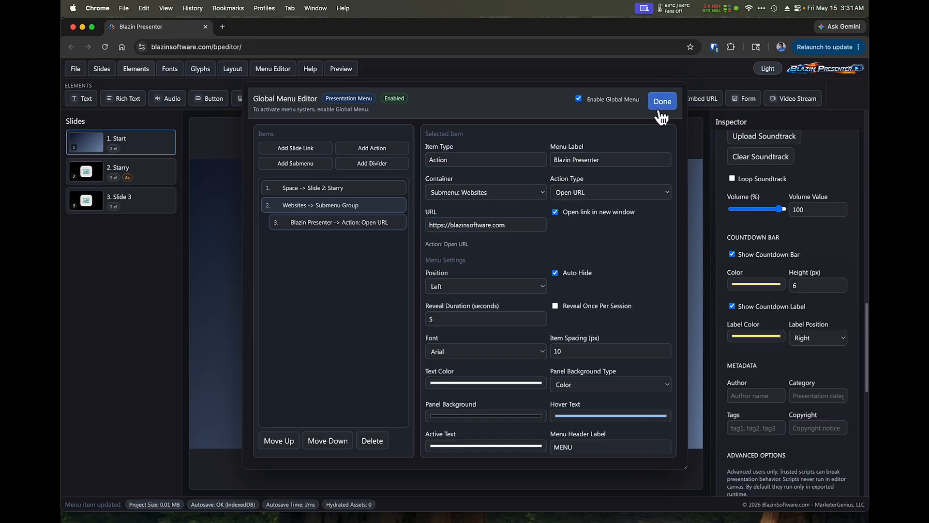
pyautogui.click(659, 112)
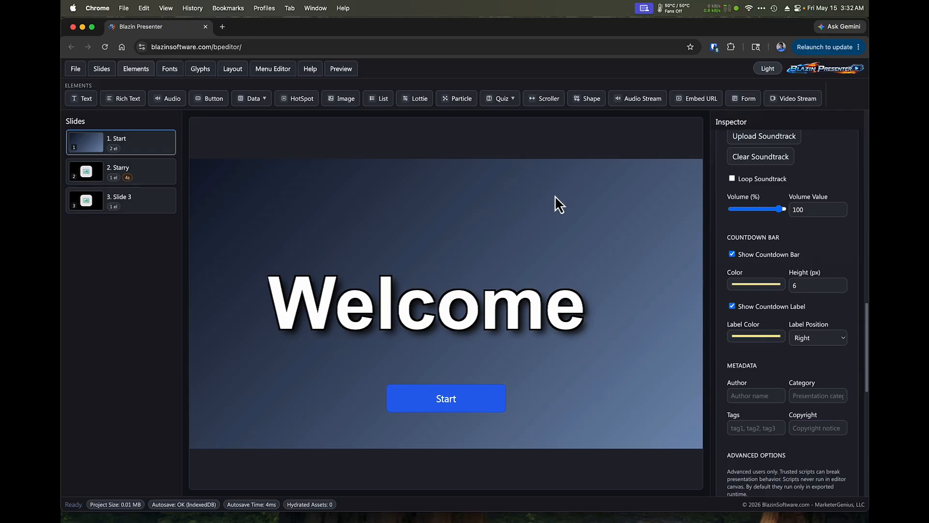
# Step: Preview the Start slide, open the global menu to try its Websites submenu, and close the preview
pyautogui.rightClick(515, 202)
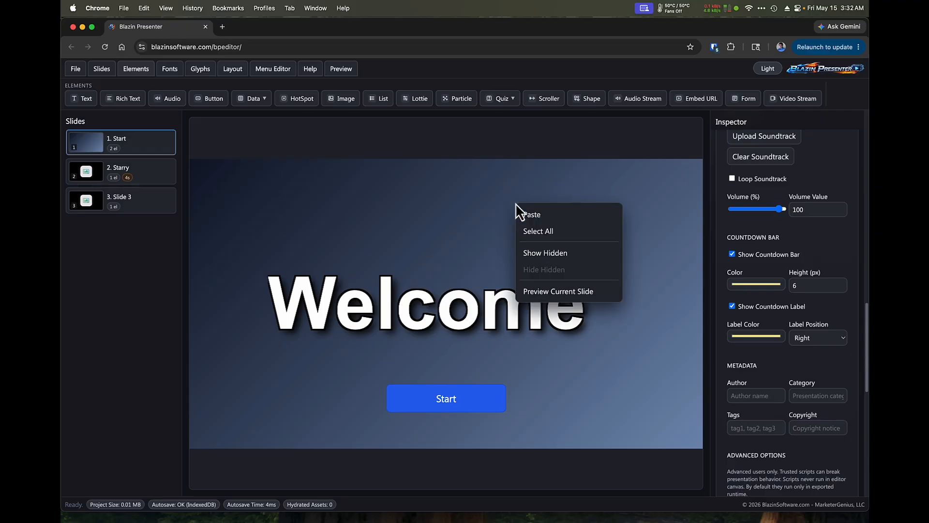
pyautogui.click(548, 291)
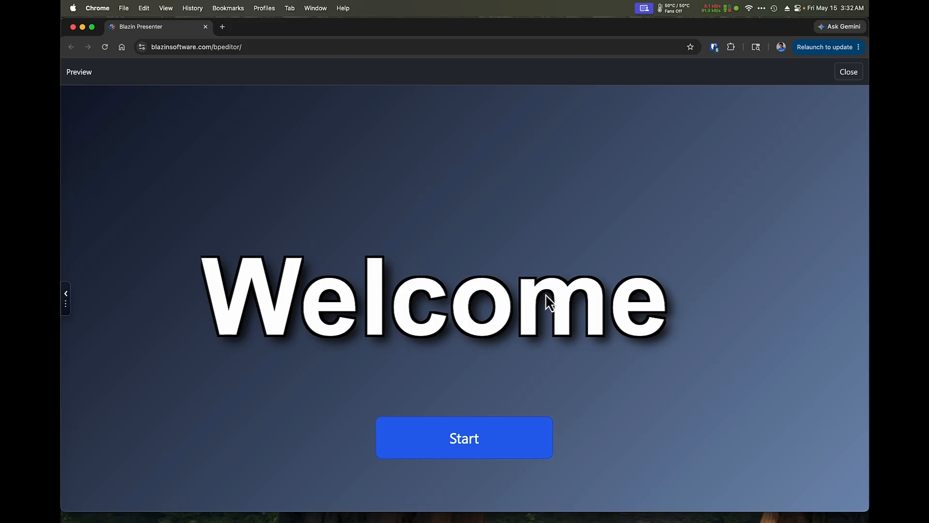
pyautogui.click(67, 301)
pyautogui.click(68, 296)
pyautogui.click(104, 129)
pyautogui.click(854, 72)
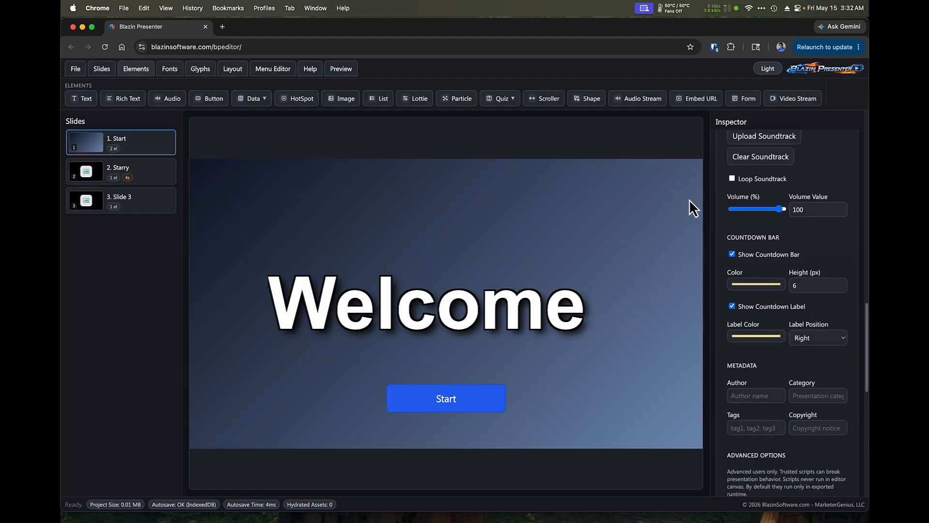
# Step: Set the Start slide's Global Menu Behavior to Force Show Menu On Enter
pyautogui.scroll(15, 739, 206)
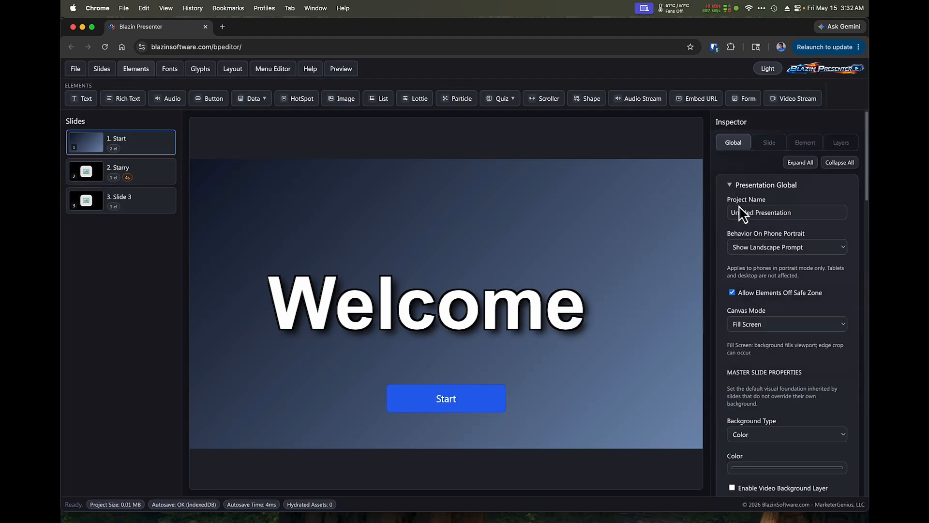
pyautogui.click(770, 145)
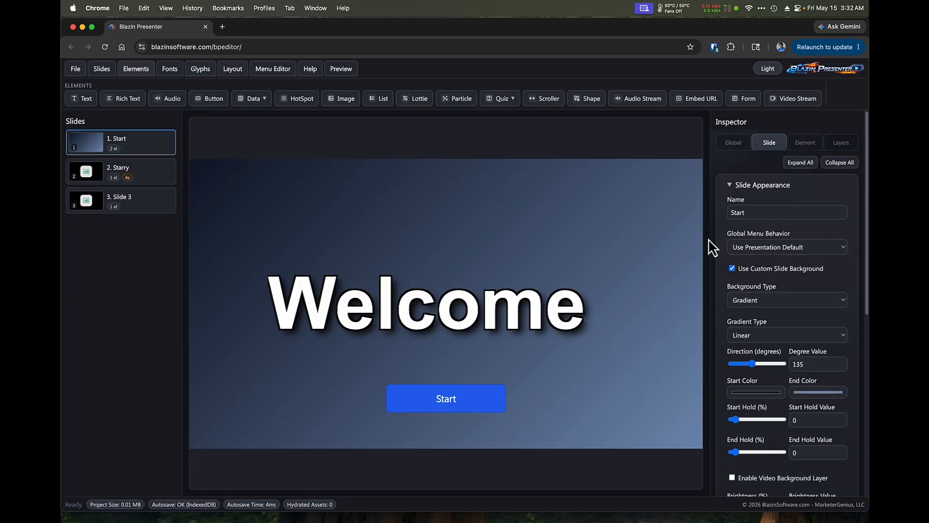
pyautogui.click(767, 247)
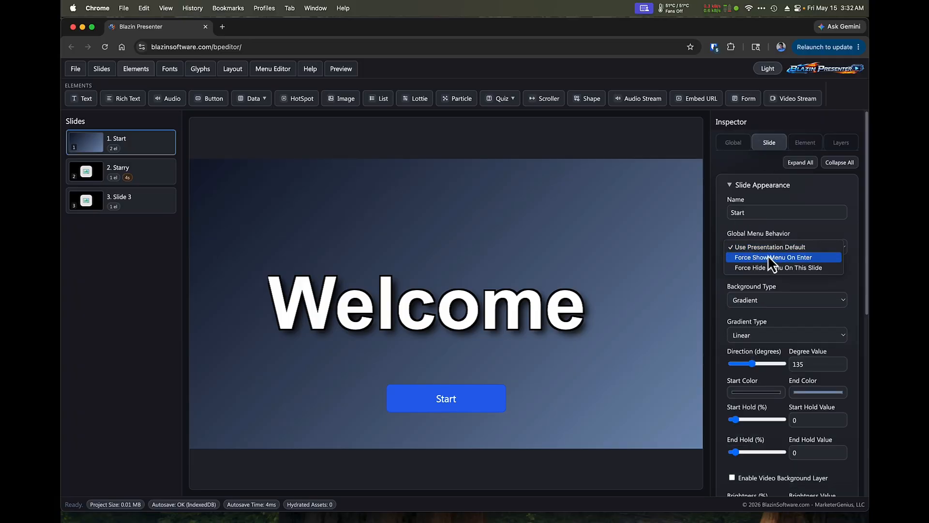
pyautogui.click(767, 259)
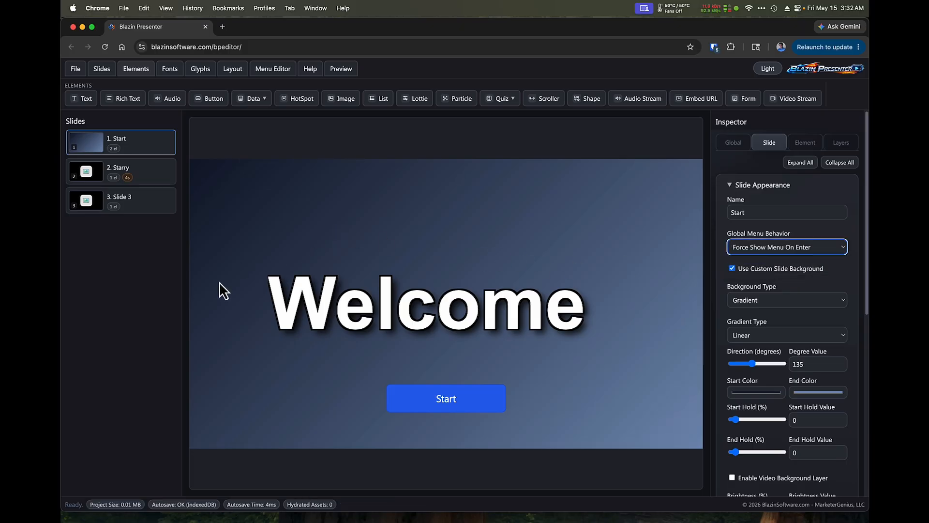
# Step: Check the global menu's Auto Hide setting, then preview the Start slide, test the menu toggle, and close the preview
pyautogui.click(274, 69)
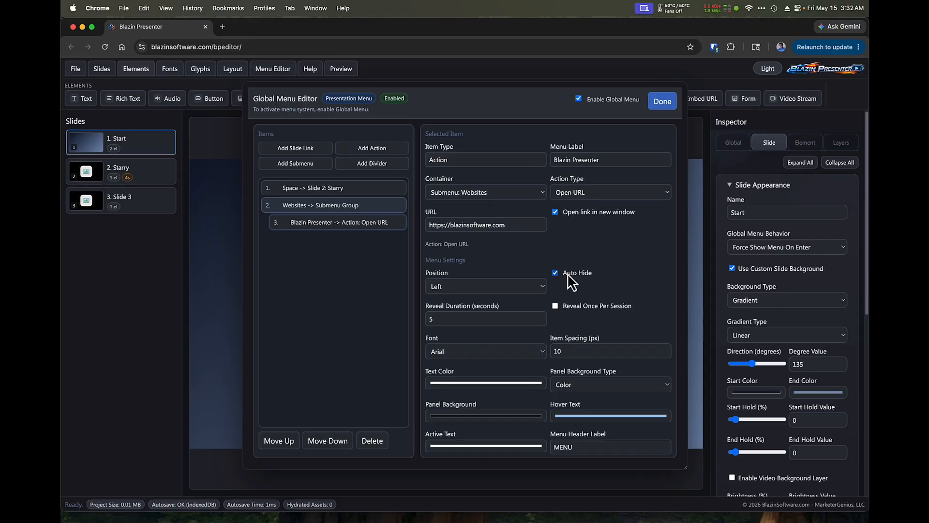
pyautogui.click(661, 102)
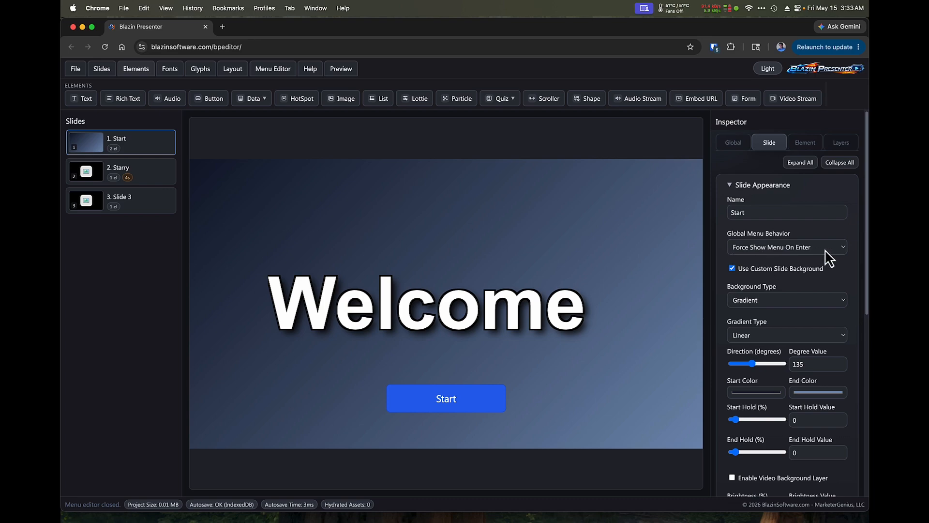
pyautogui.rightClick(464, 201)
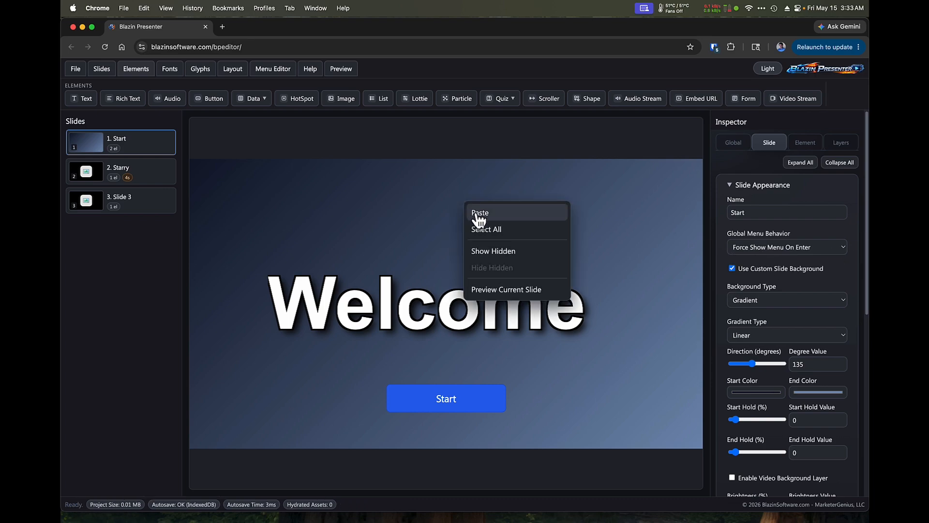
pyautogui.click(484, 290)
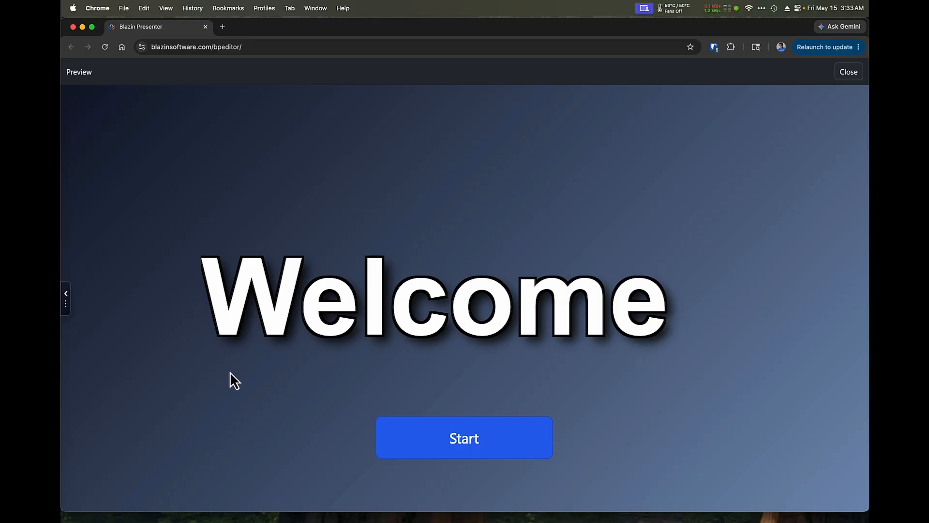
pyautogui.click(67, 300)
pyautogui.click(847, 73)
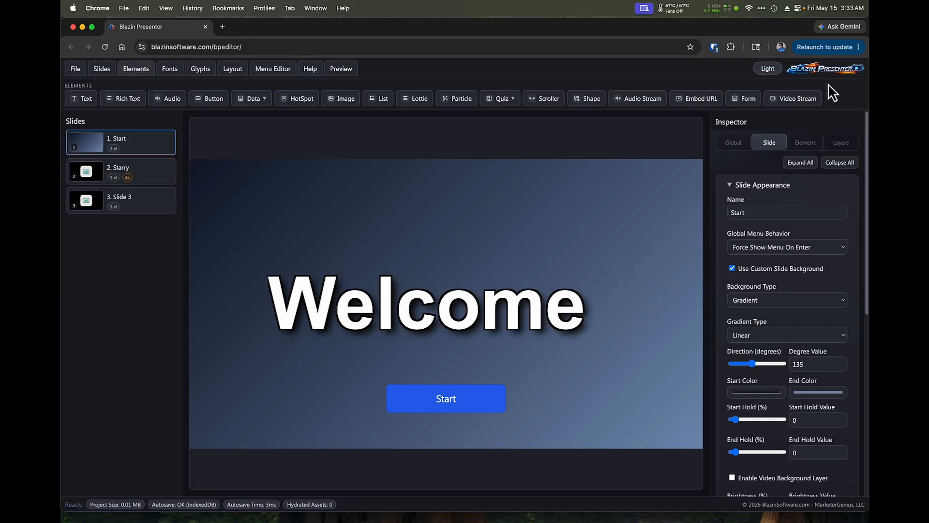
# Step: Turn off Auto Hide in the Global Menu Editor and close it
pyautogui.click(287, 70)
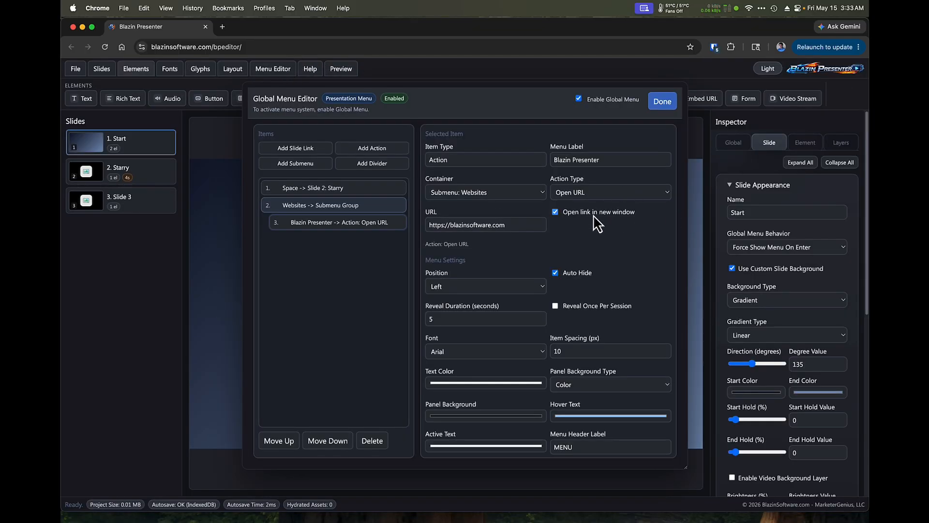
pyautogui.moveTo(598, 223); pyautogui.dragTo(582, 271)
pyautogui.click(580, 274)
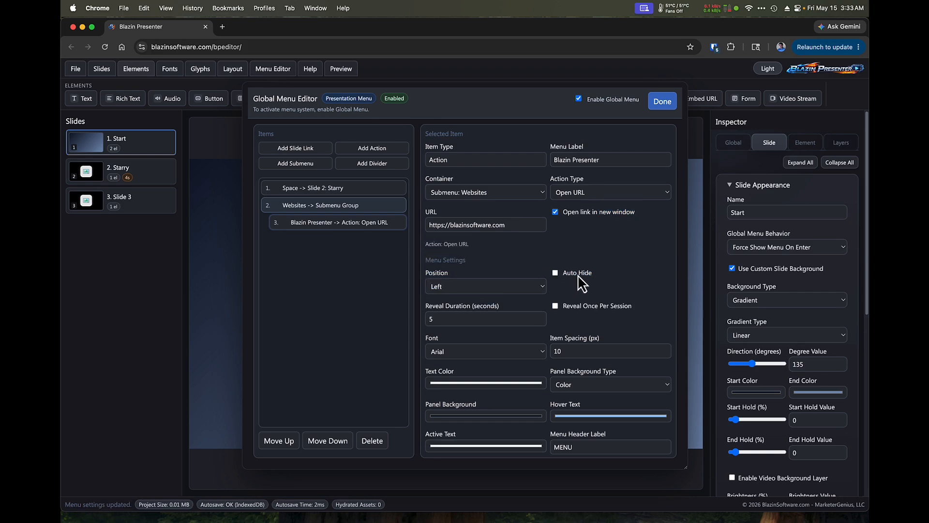
pyautogui.click(661, 101)
# Step: Preview the Start slide with Auto Hide off, continue through its Start button, and close the preview
pyautogui.rightClick(441, 231)
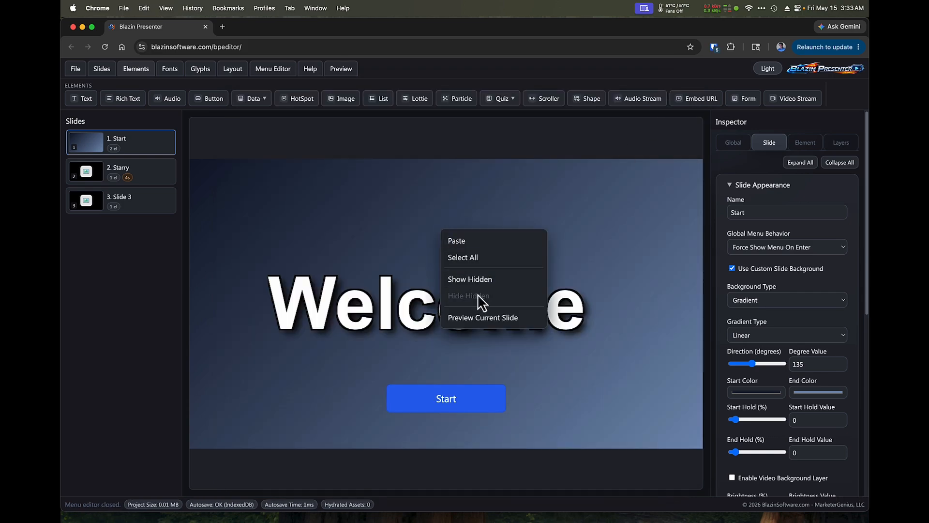
pyautogui.click(479, 314)
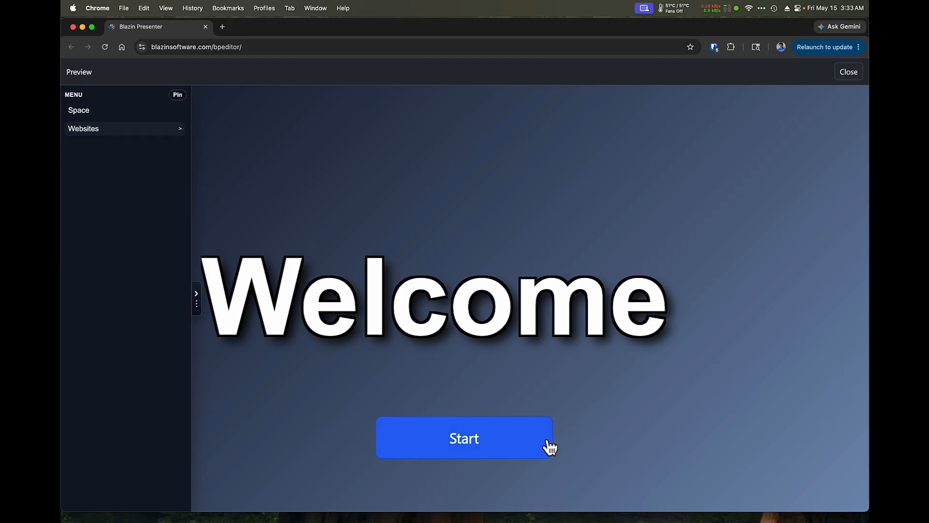
pyautogui.click(525, 443)
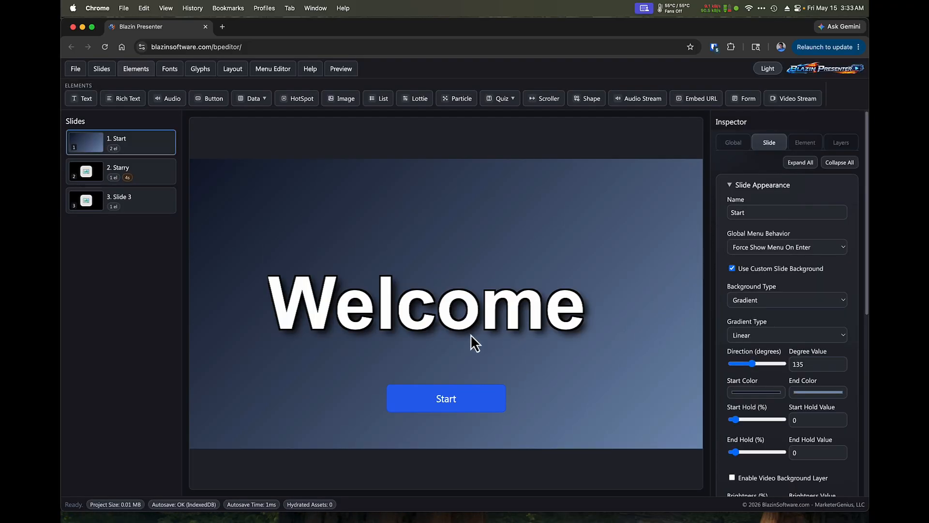
# Step: Set the Starry slide's Global Menu Behavior to Force Hide Menu On This Slide, and return to the Start slide
pyautogui.click(152, 187)
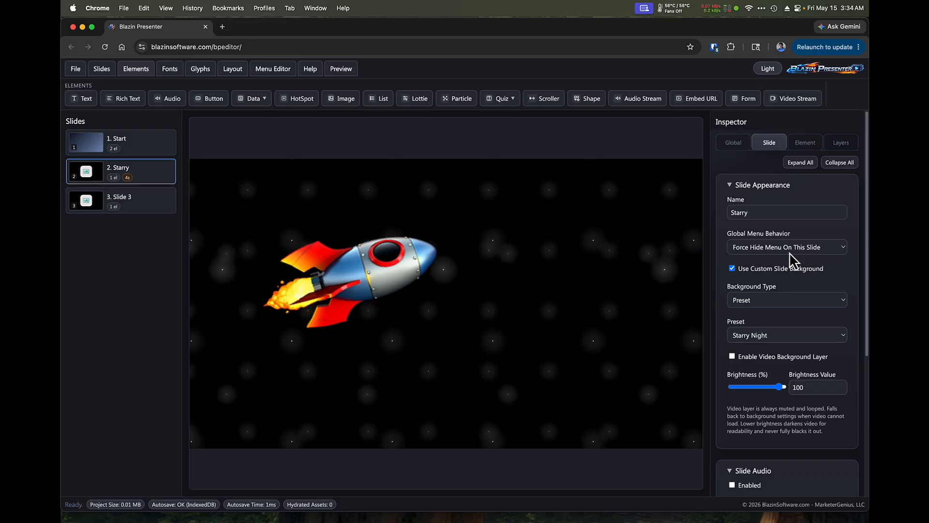
pyautogui.click(173, 153)
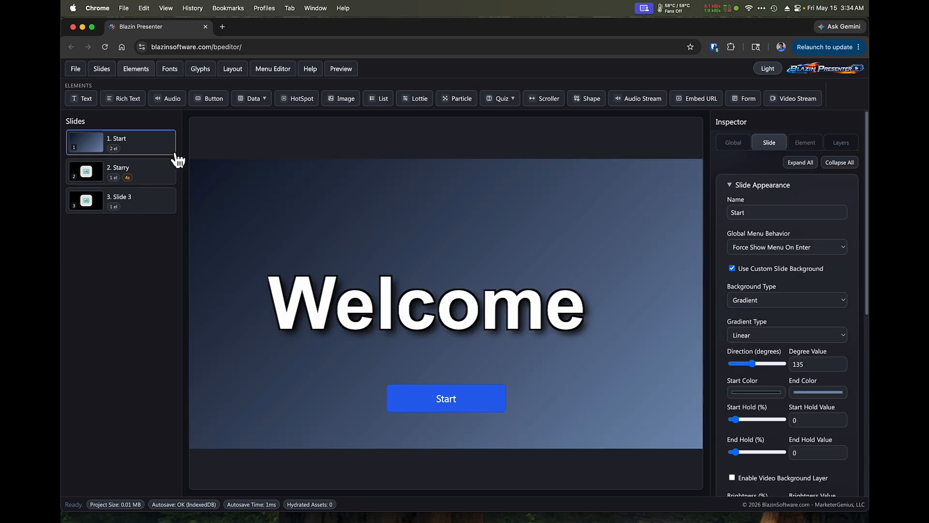
# Step: Change the global menu's panel background to Linear Gradient with a grey end color (RGB 131, 137, 145), and close the editor
pyautogui.click(270, 71)
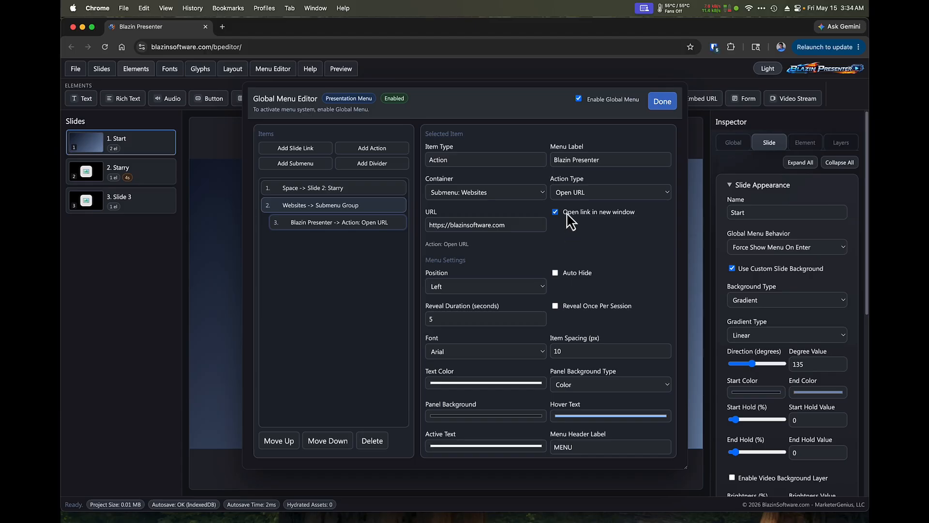
pyautogui.click(600, 385)
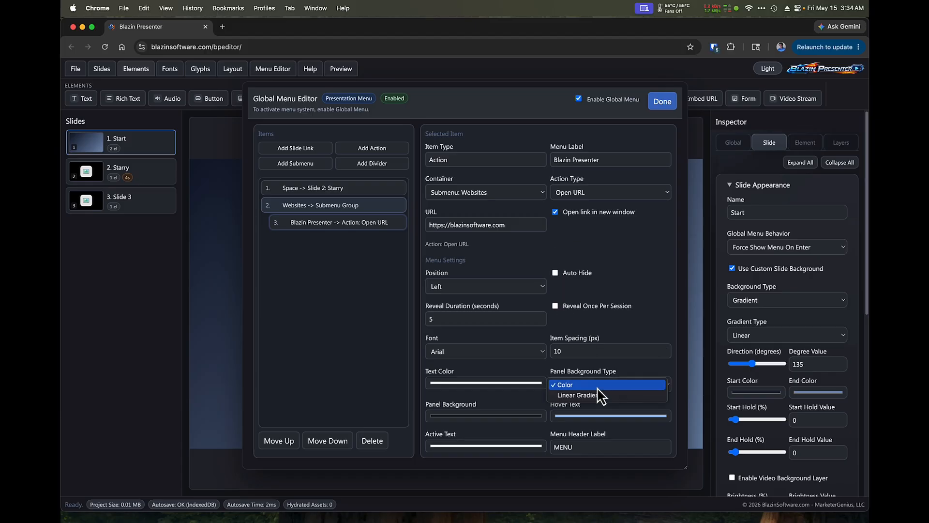
pyautogui.click(600, 395)
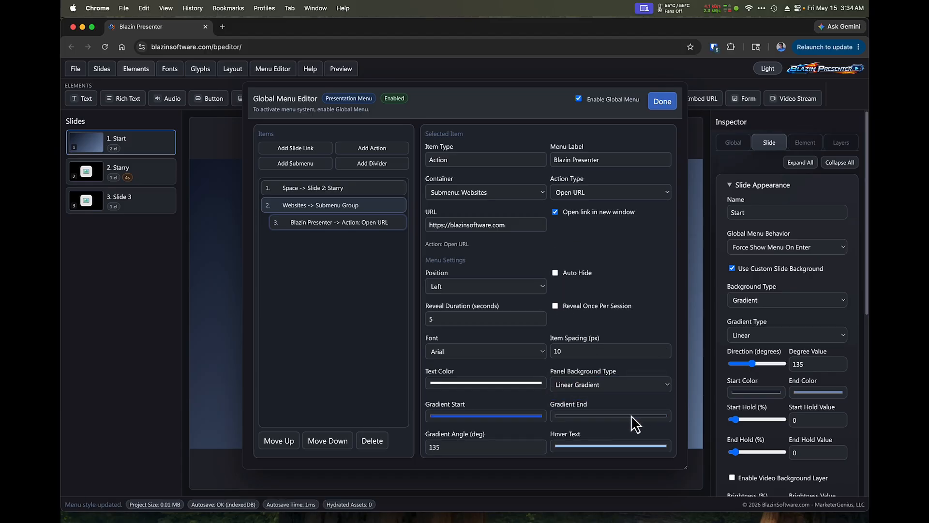
pyautogui.click(631, 415)
pyautogui.moveTo(571, 332); pyautogui.dragTo(560, 319)
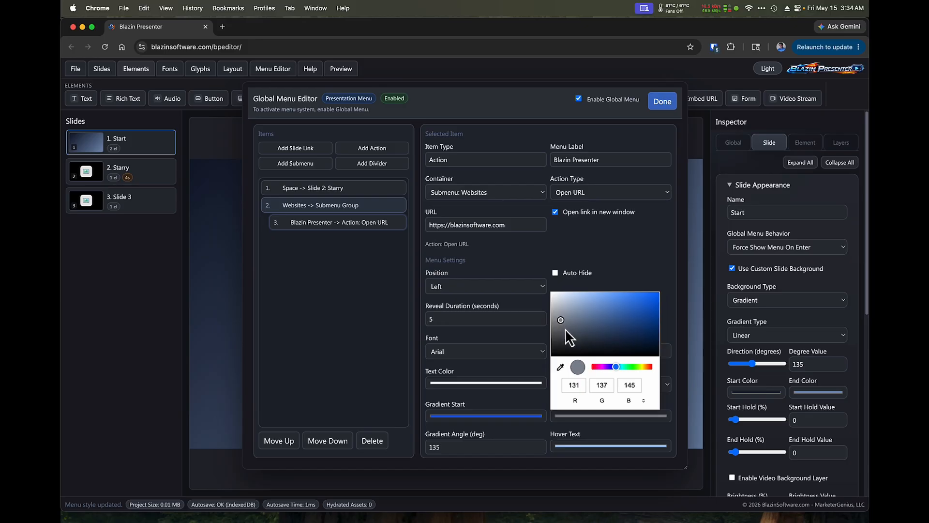
pyautogui.click(652, 259)
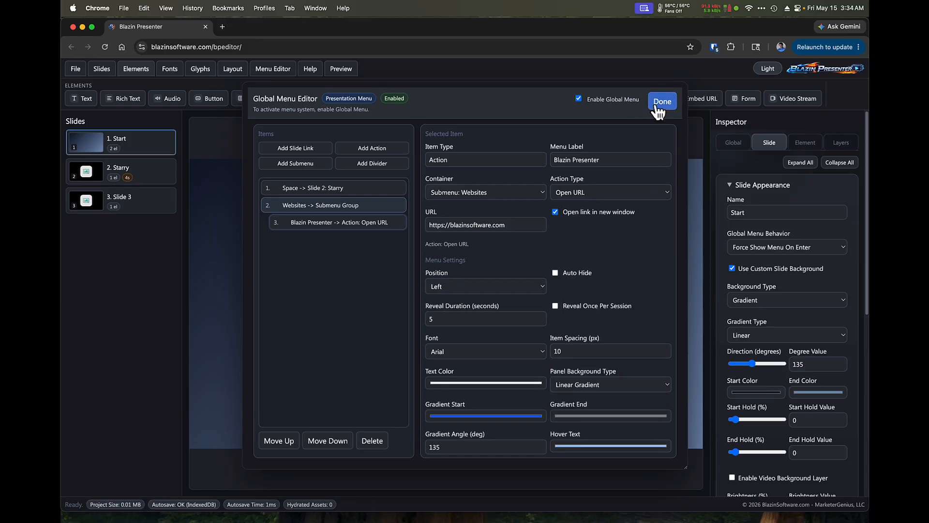
pyautogui.click(661, 103)
# Step: Preview the Start slide to check the menu's gradient background, and close the preview
pyautogui.rightClick(591, 190)
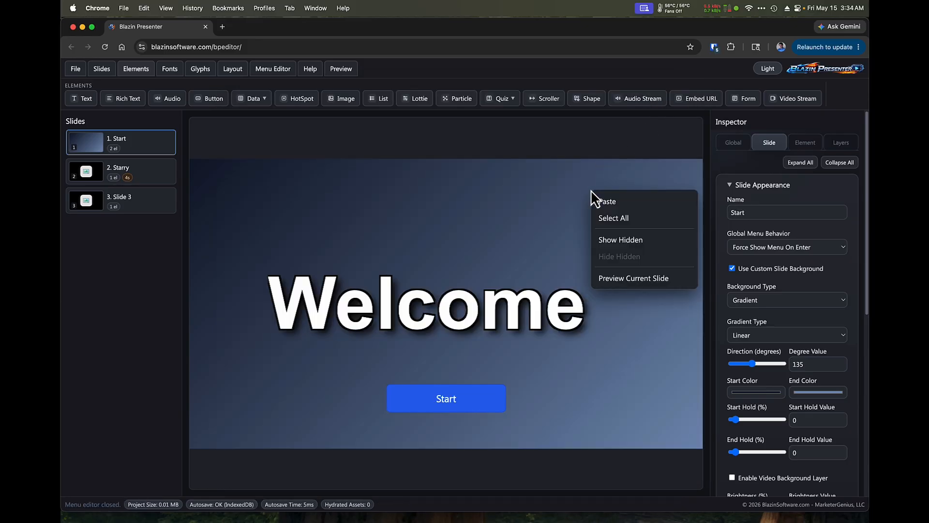
pyautogui.click(651, 280)
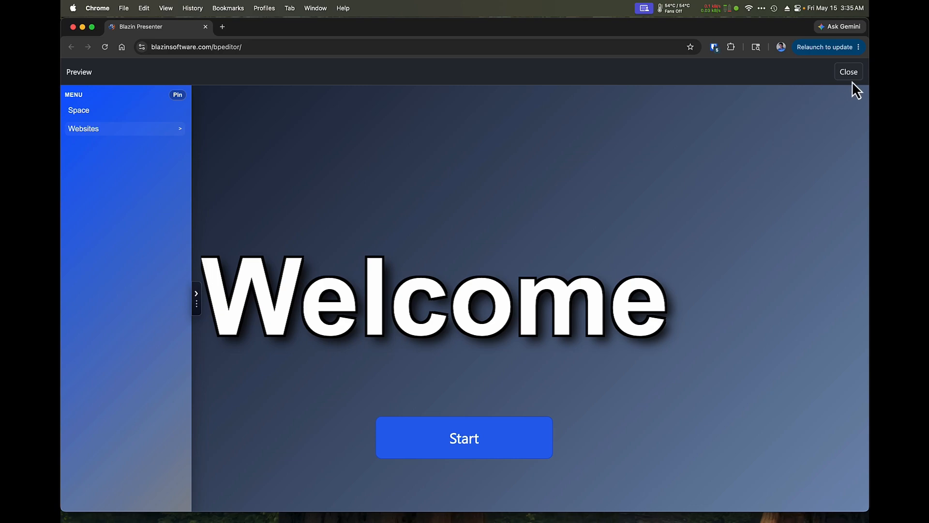
pyautogui.click(850, 74)
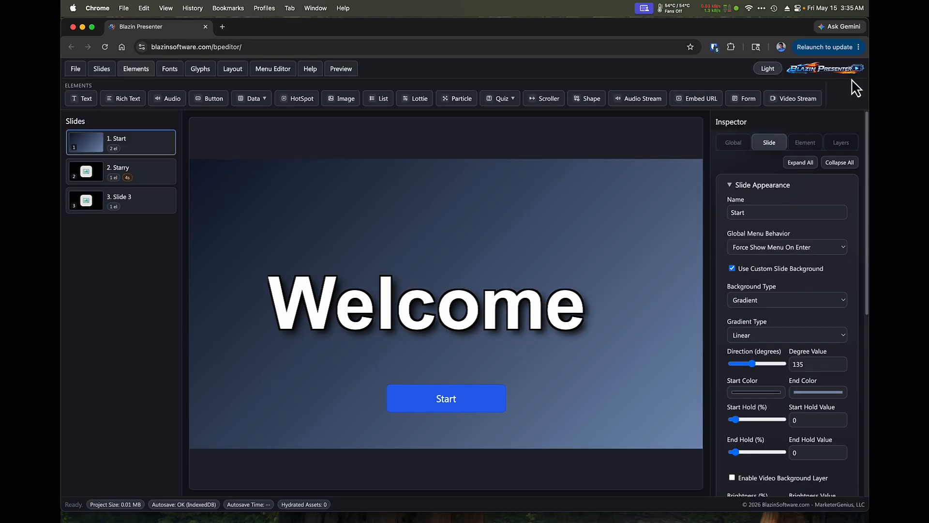
# Step: Set the Start slide's Global Menu Behavior to Use Presentation Default, and open the slide in preview
pyautogui.click(783, 250)
pyautogui.click(544, 217)
pyautogui.rightClick(527, 220)
pyautogui.click(544, 308)
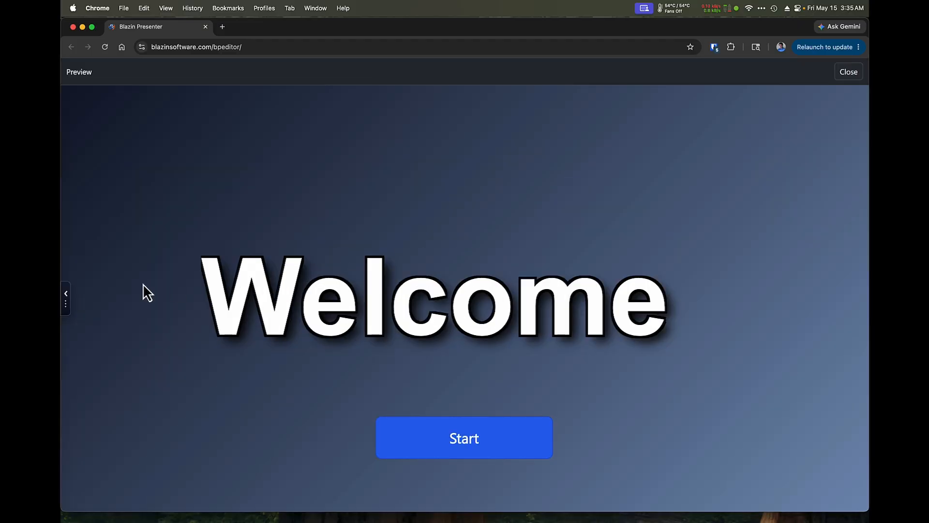
# Step: Open the global menu in the preview, expand its Websites entry, collapse the menu, and close the preview
pyautogui.click(66, 296)
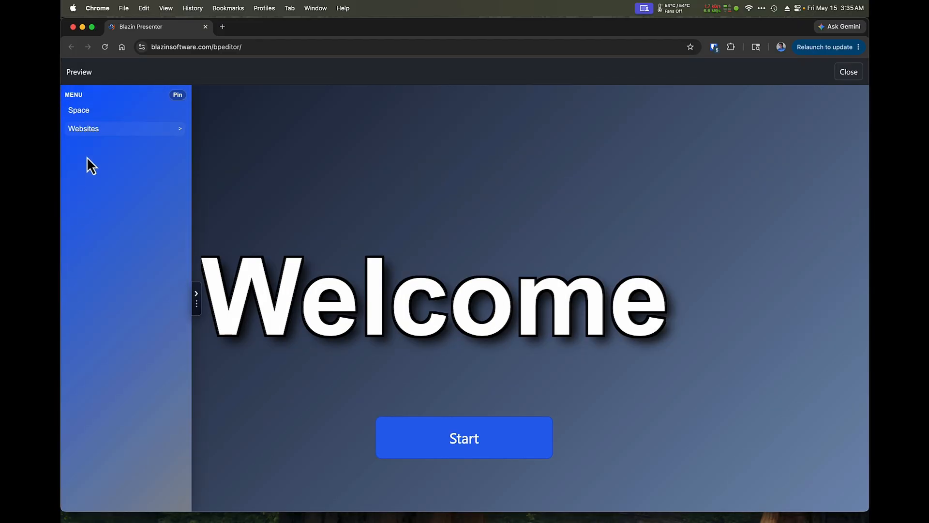
pyautogui.click(87, 128)
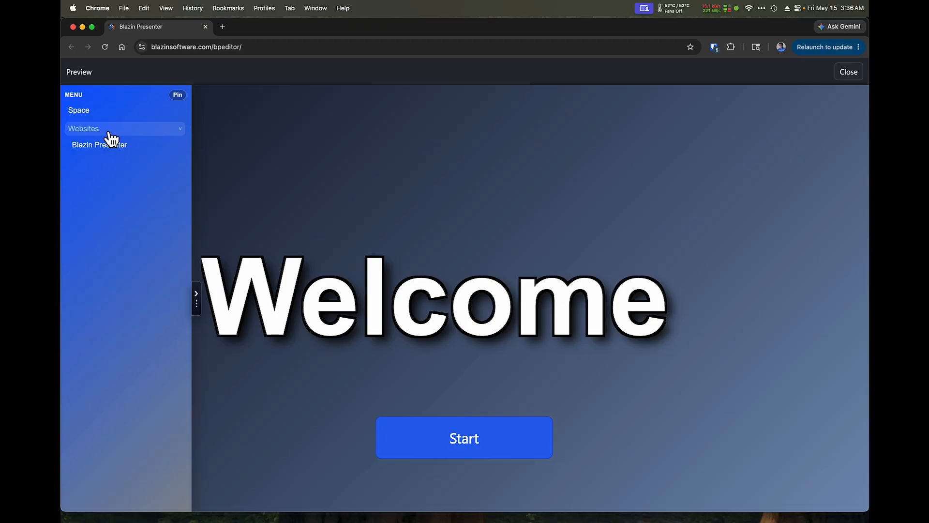
pyautogui.click(199, 300)
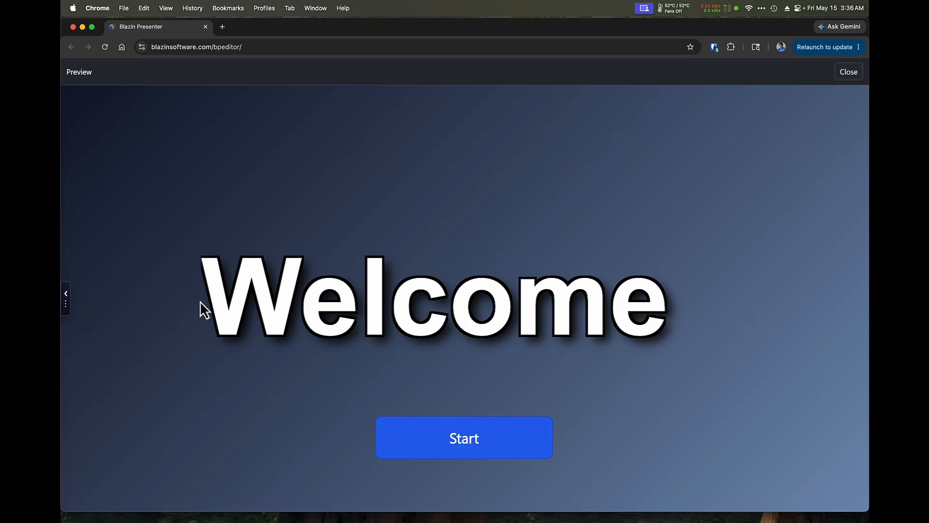
pyautogui.click(853, 74)
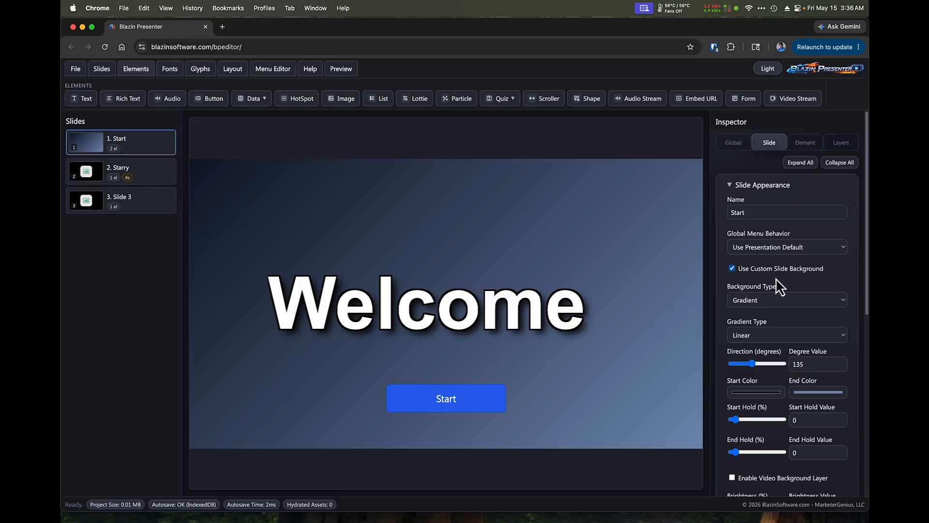
pyautogui.scroll(-7, 776, 279)
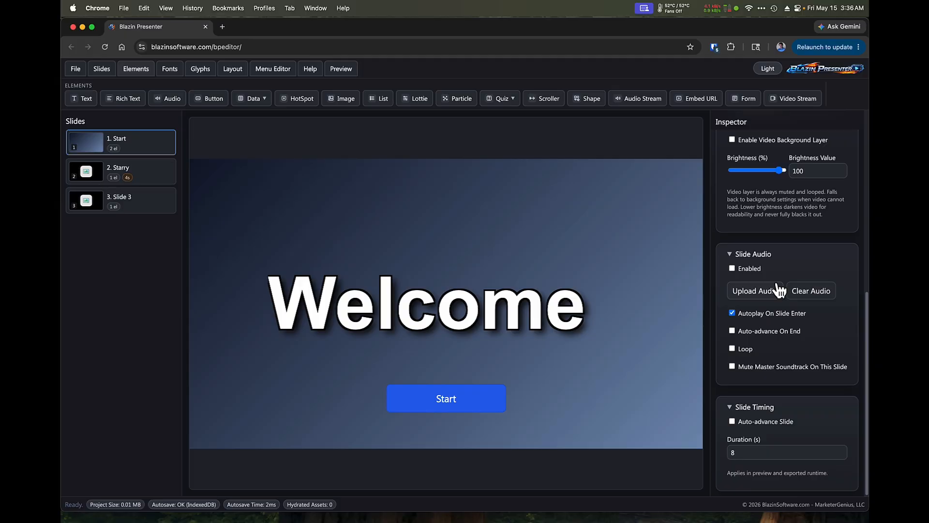
pyautogui.scroll(7, 779, 269)
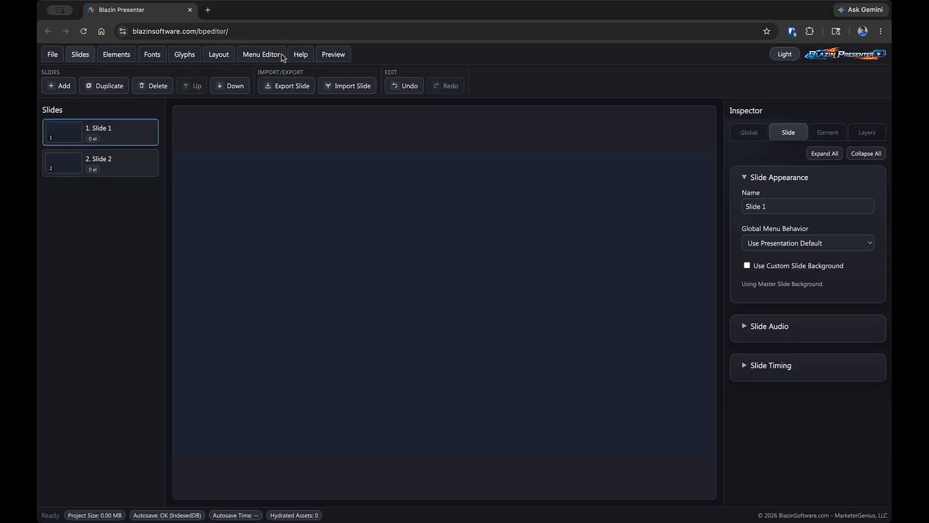
# Step: Read the Audio, Fonts and Keyboard Shortcuts help topics, closing each one after reading
pyautogui.click(298, 57)
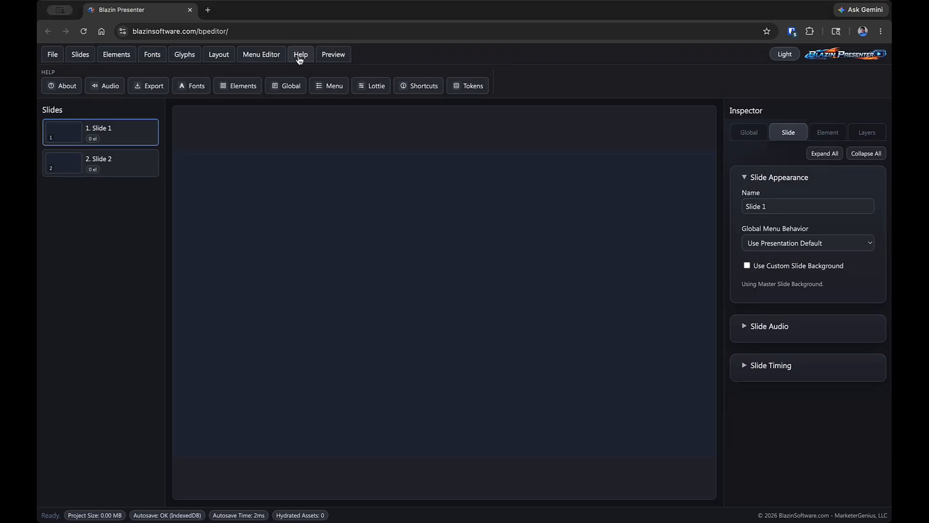
pyautogui.click(111, 92)
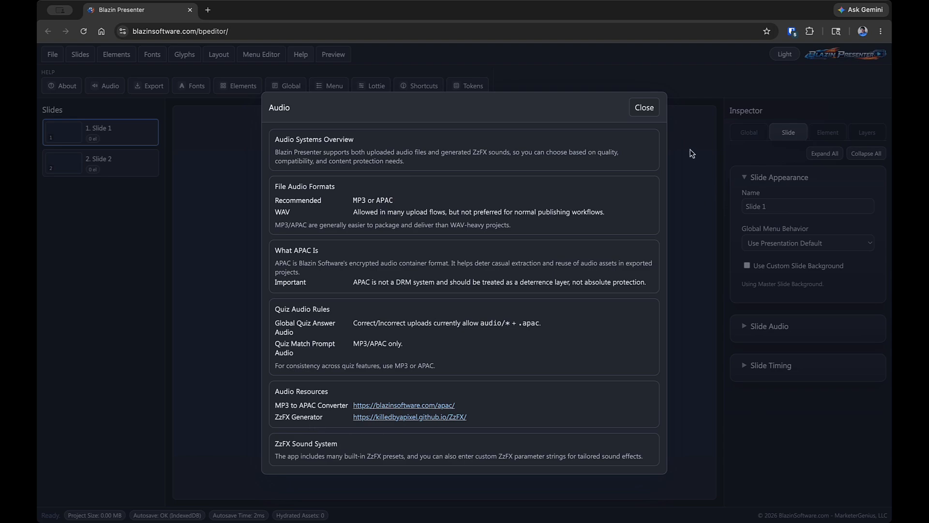
pyautogui.click(643, 112)
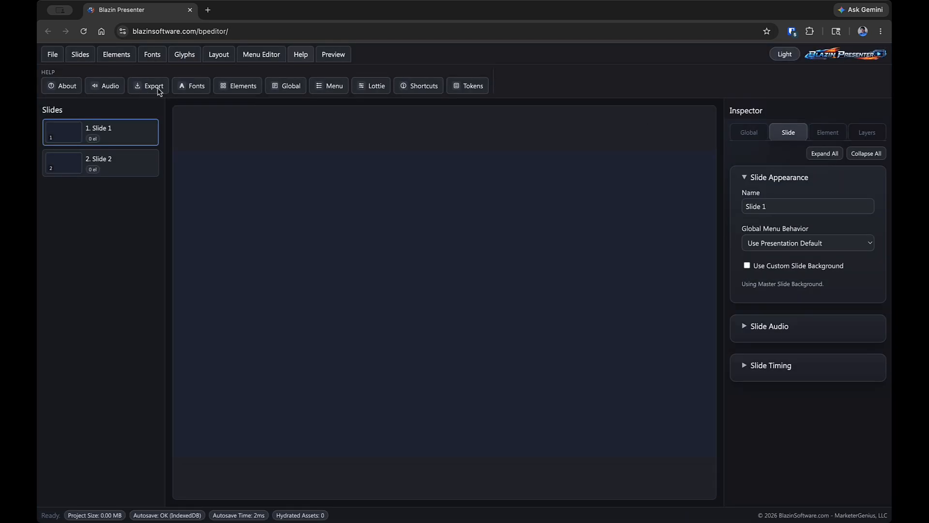
pyautogui.click(202, 92)
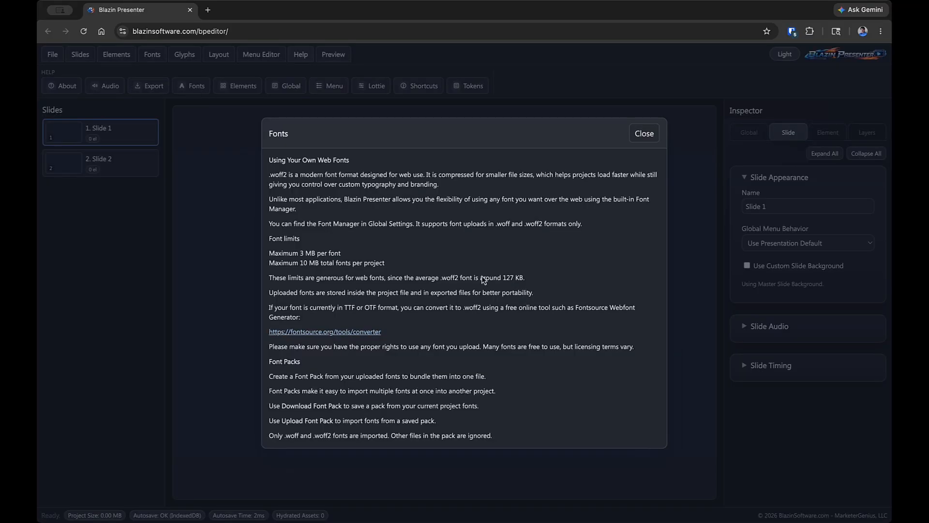
pyautogui.click(640, 135)
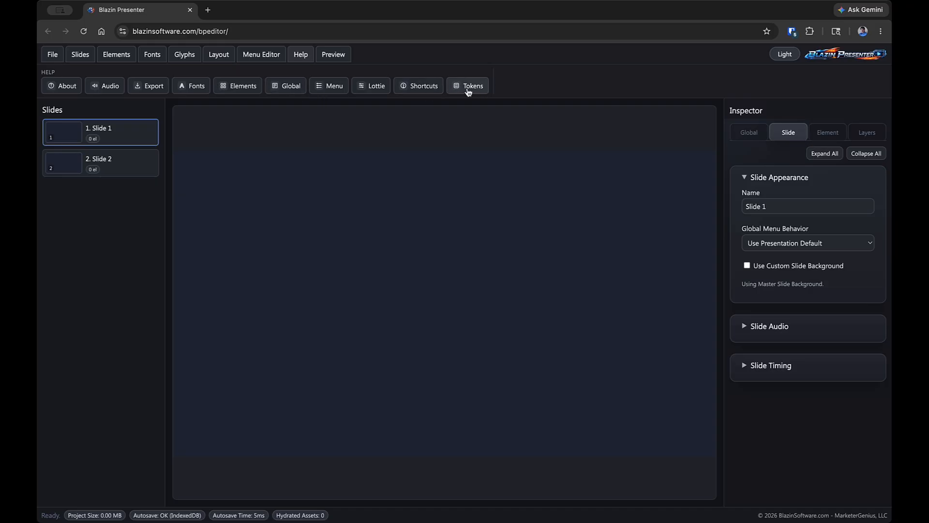
pyautogui.click(436, 90)
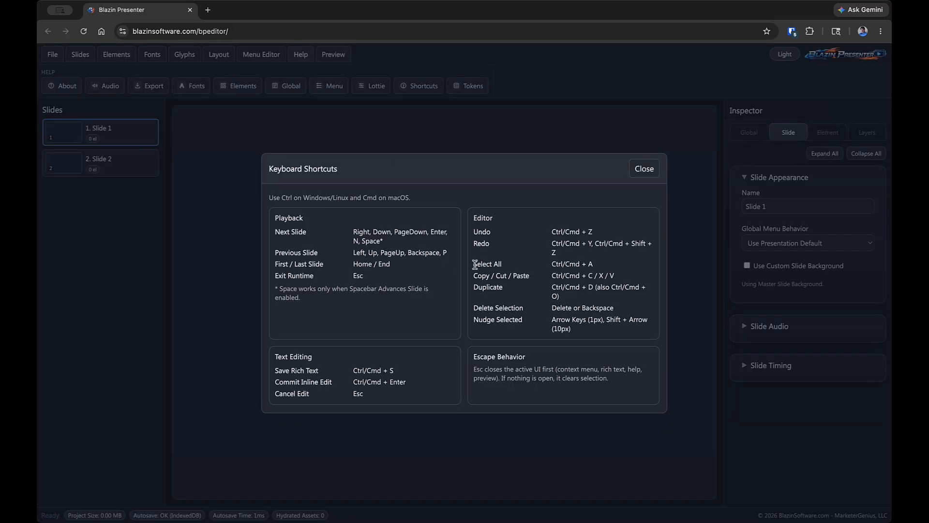
pyautogui.click(647, 175)
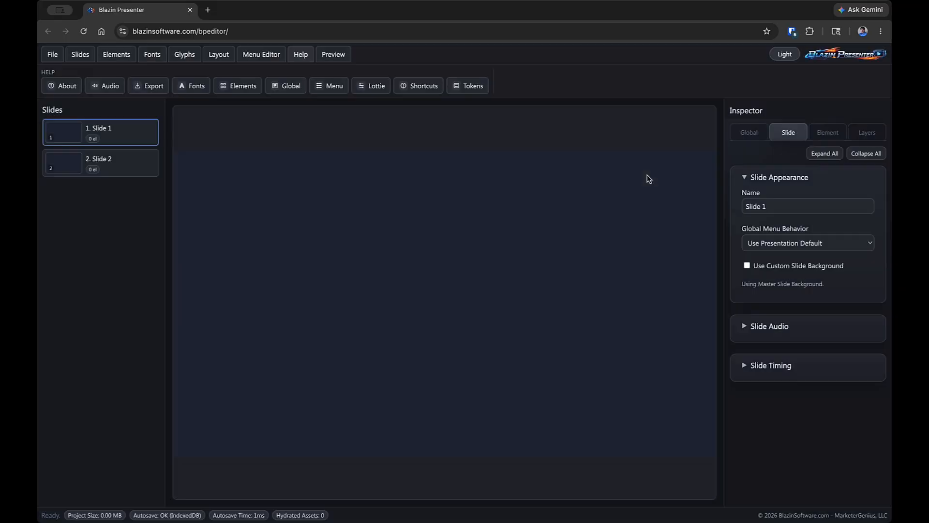
# Step: Add a text element to Slide 1 and create two duplicates of it, staggered one below the other
pyautogui.click(112, 57)
pyautogui.click(68, 88)
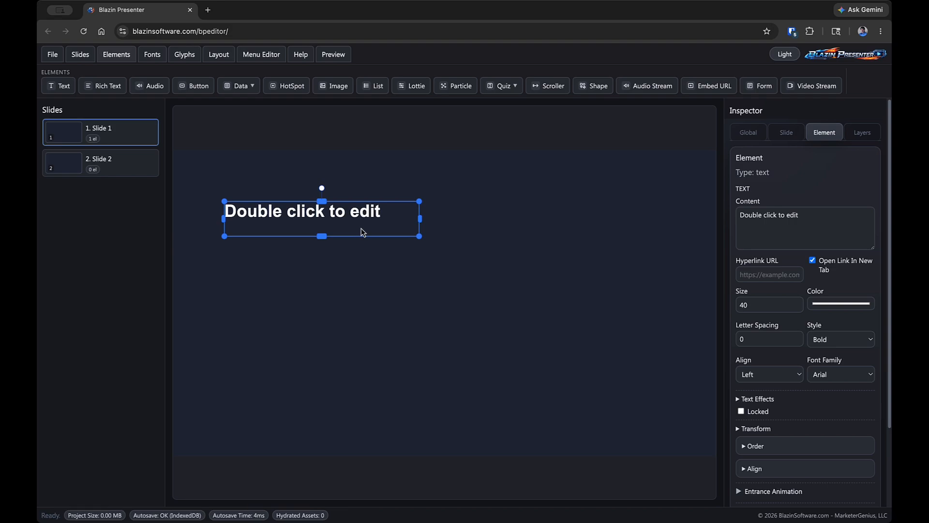
pyautogui.hotkey('ctrl', 'd')
pyautogui.moveTo(360, 227); pyautogui.dragTo(462, 286)
pyautogui.click(634, 332)
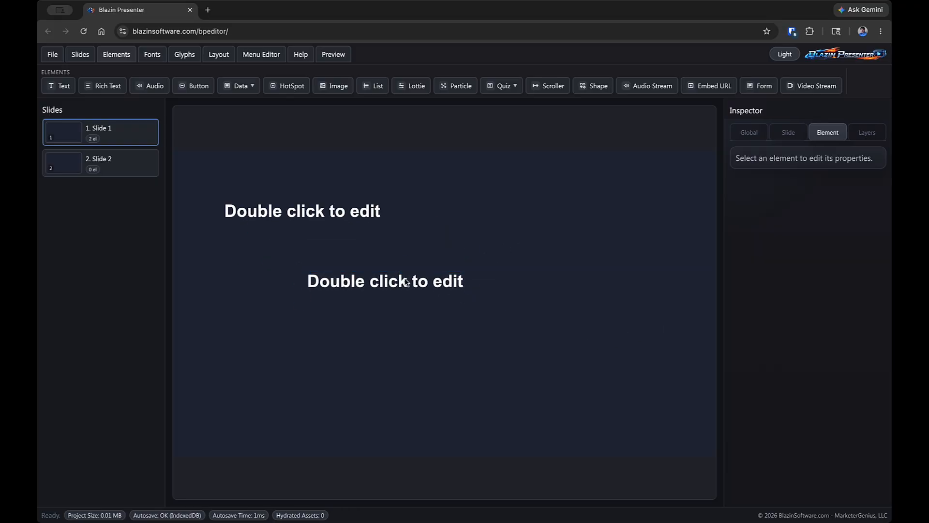
pyautogui.moveTo(405, 278); pyautogui.dragTo(356, 245)
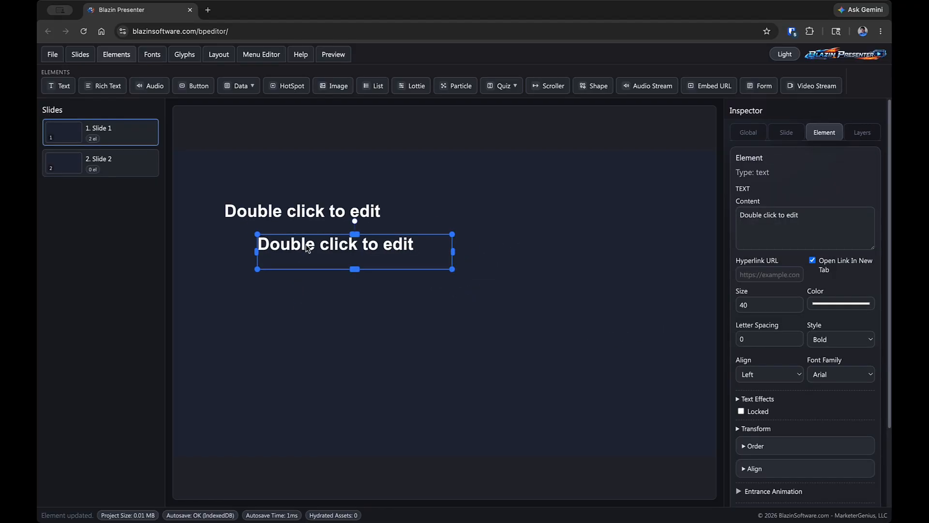
pyautogui.hotkey('ctrl', 'd')
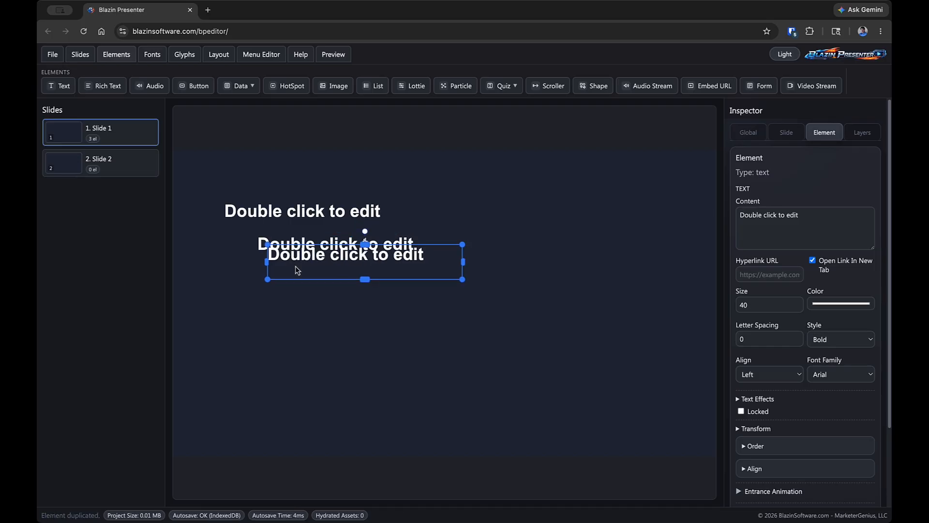
pyautogui.moveTo(297, 268); pyautogui.dragTo(303, 289)
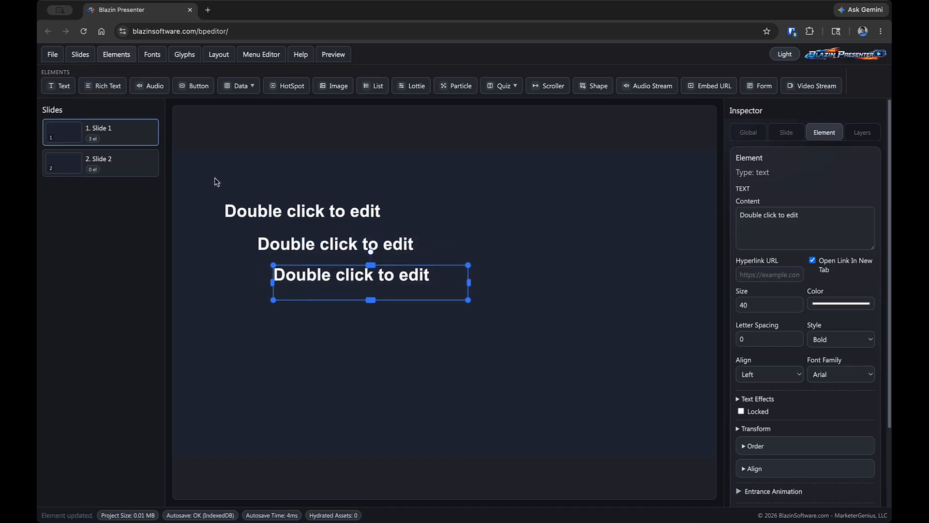
# Step: Select all three text elements on Slide 1 and delete them
pyautogui.moveTo(214, 180); pyautogui.dragTo(489, 351)
pyautogui.press('Delete')
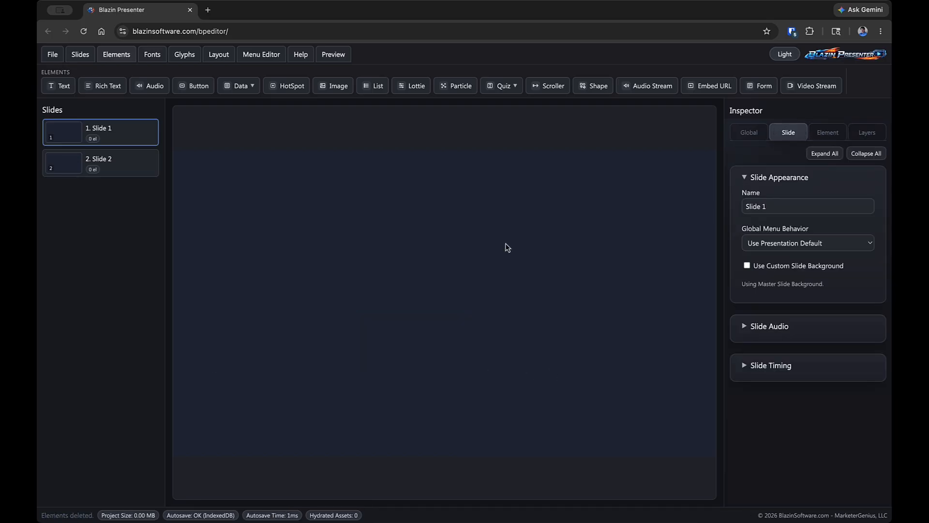
# Step: Copy the _%date% token from the Text Tokens help, replace it on the clipboard with _%times%, and close the help
pyautogui.click(305, 55)
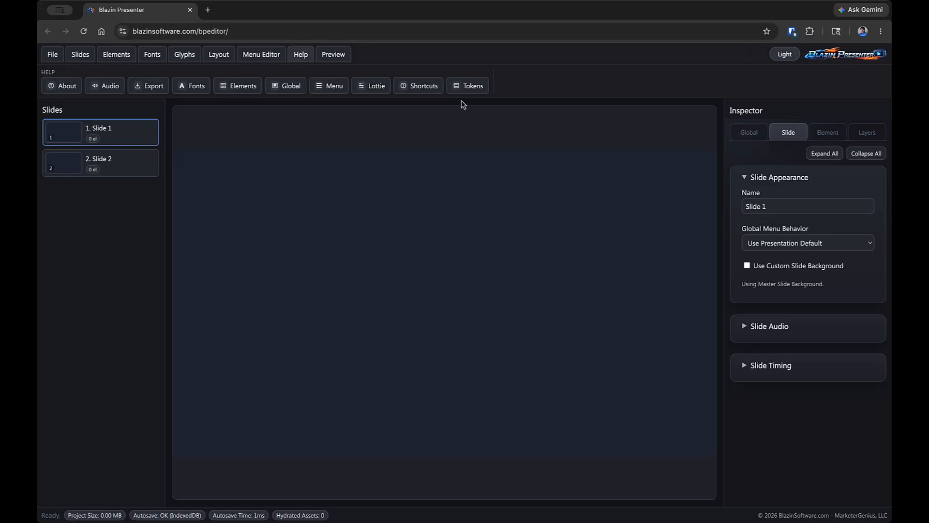
pyautogui.click(469, 87)
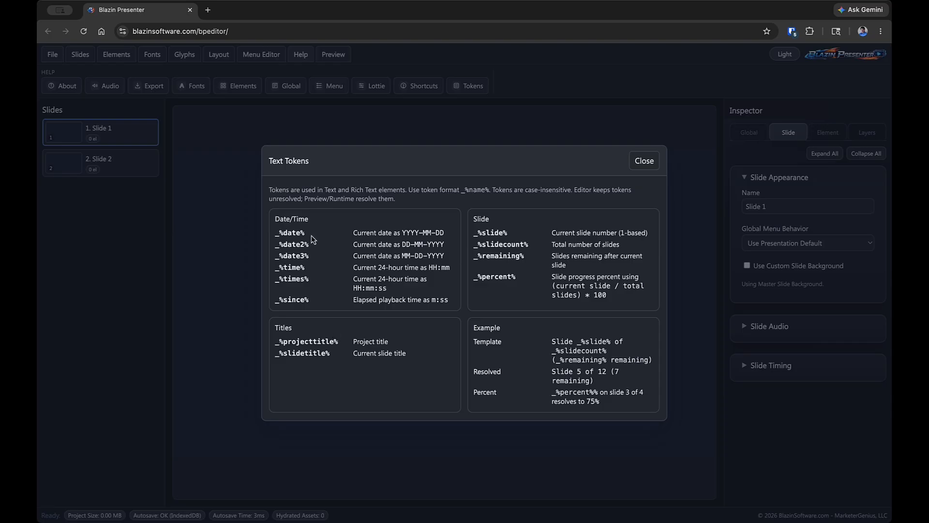
pyautogui.moveTo(305, 234); pyautogui.dragTo(275, 236)
pyautogui.rightClick(279, 233)
pyautogui.click(291, 255)
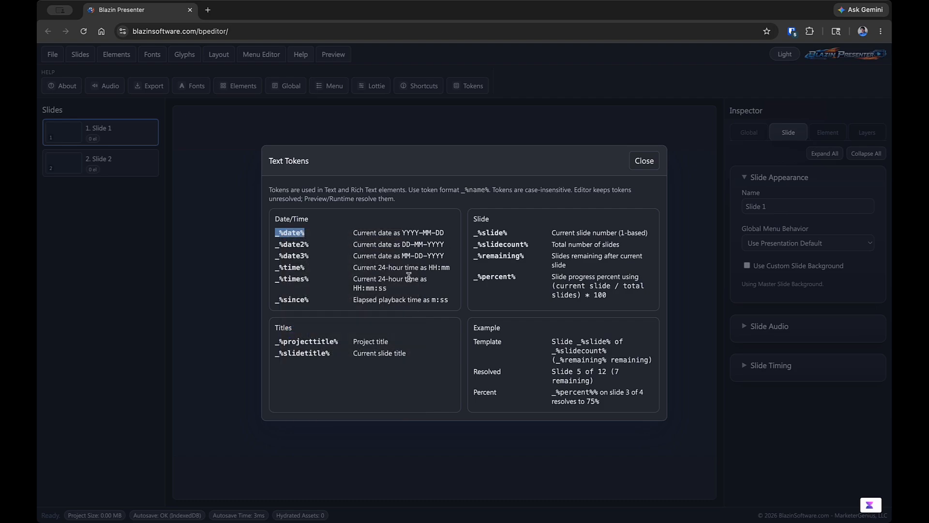
pyautogui.moveTo(319, 281); pyautogui.dragTo(271, 283)
pyautogui.rightClick(271, 281)
pyautogui.click(309, 303)
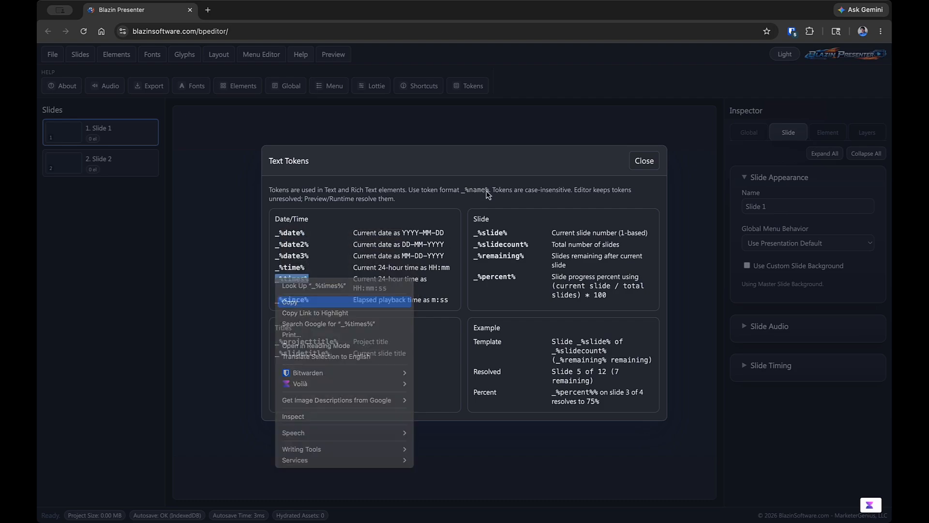
pyautogui.click(645, 161)
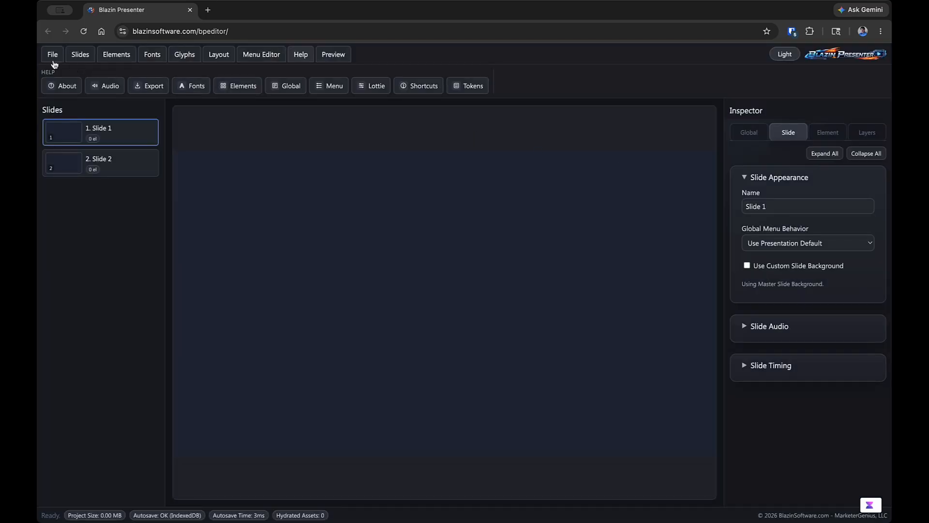
# Step: Add a text element to Slide 1 reading "The time is _%times%", using the copied token
pyautogui.click(117, 56)
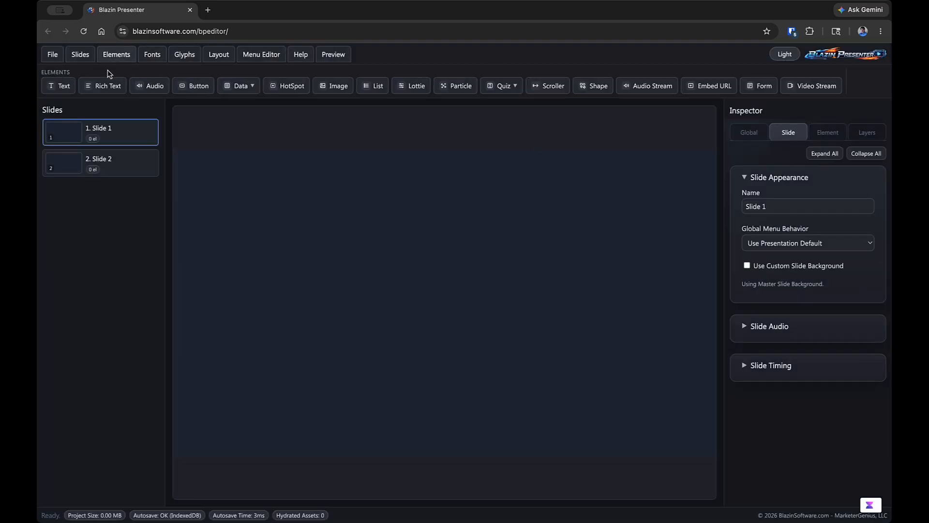
pyautogui.click(59, 86)
pyautogui.doubleClick(291, 213)
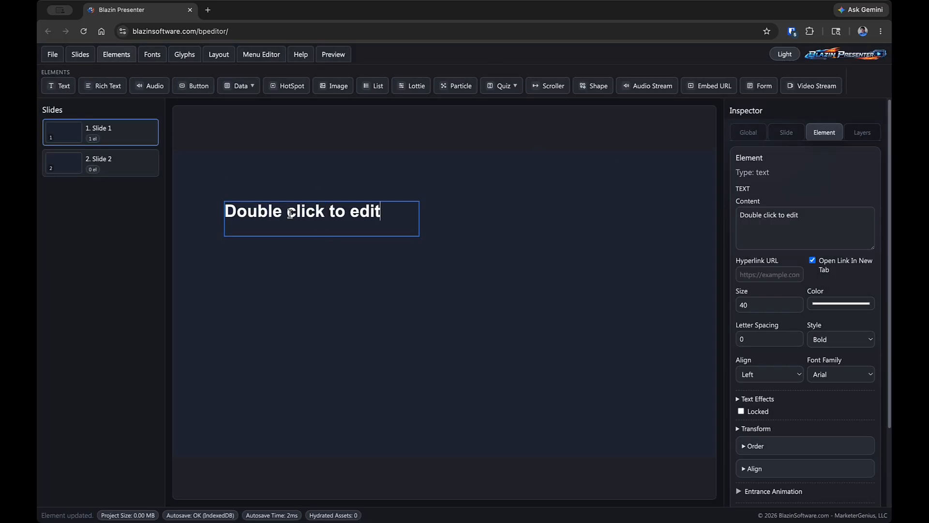
pyautogui.hotkey('ctrl', 'a')
pyautogui.hotkey('ctrl', 'v')
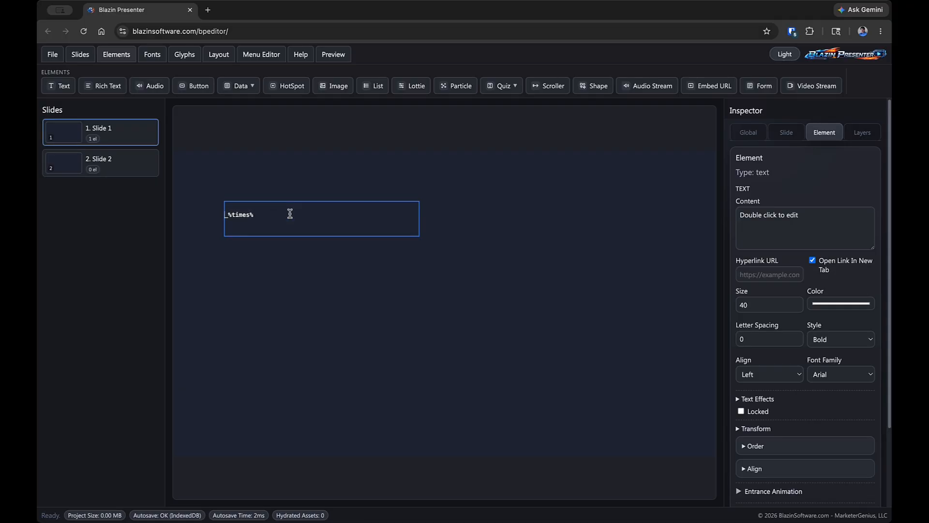
pyautogui.write('The tim ei')
pyautogui.press('BackSpace')
pyautogui.press('BackSpace')
pyautogui.press('BackSpace')
pyautogui.write('e is')
pyautogui.click(519, 221)
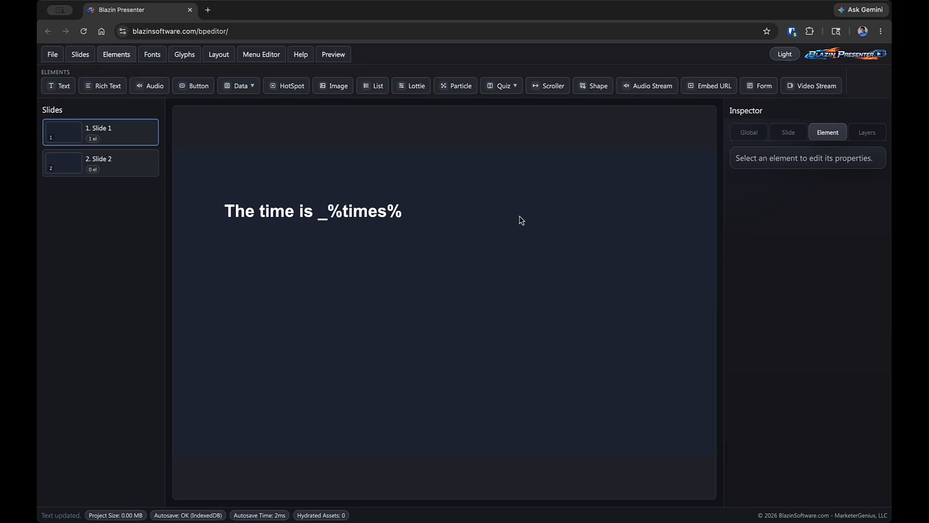
# Step: Preview Slide 1 to check how the time token resolves, and close the preview
pyautogui.rightClick(520, 220)
pyautogui.click(530, 315)
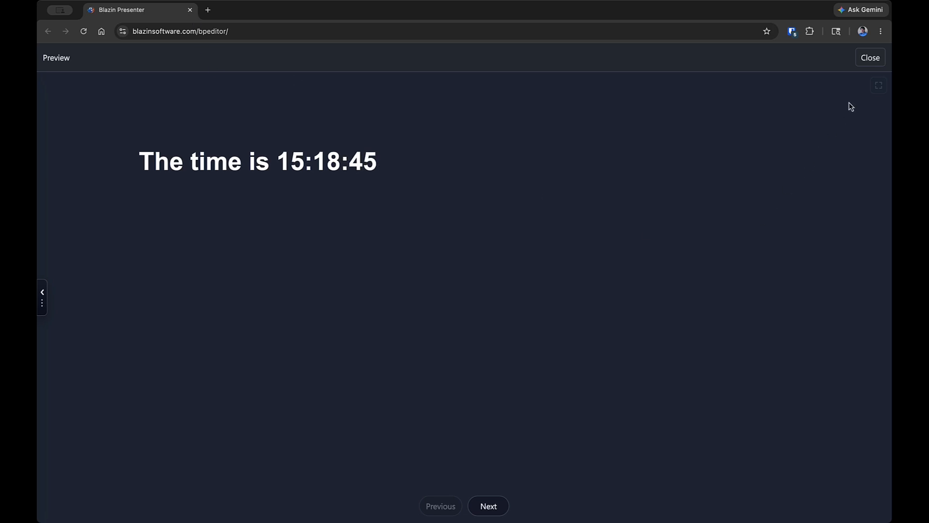
pyautogui.click(870, 58)
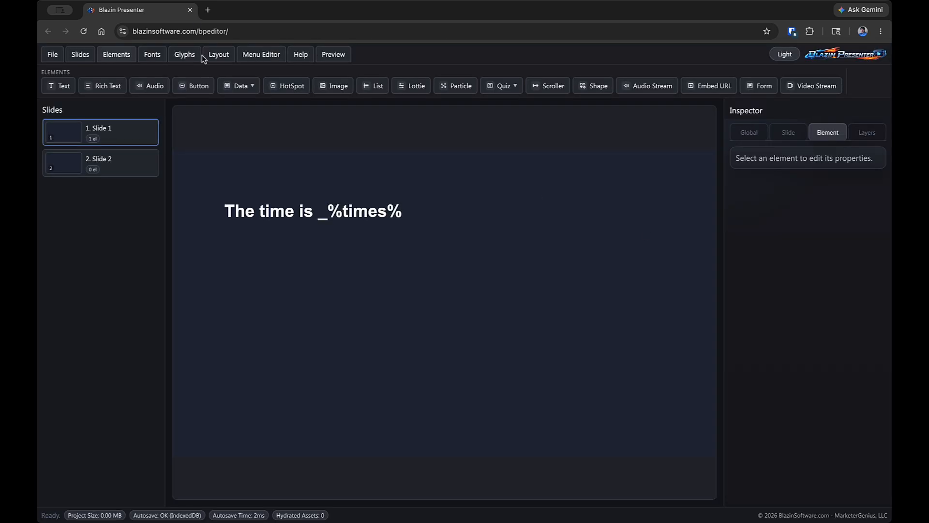
# Step: Review the available slide and title tokens in the Text Tokens help, and close it
pyautogui.click(307, 57)
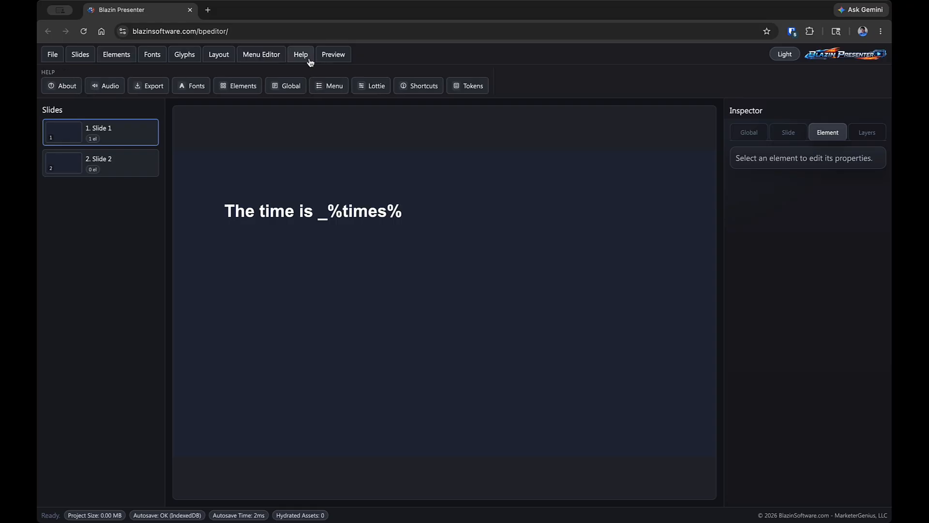
pyautogui.click(466, 87)
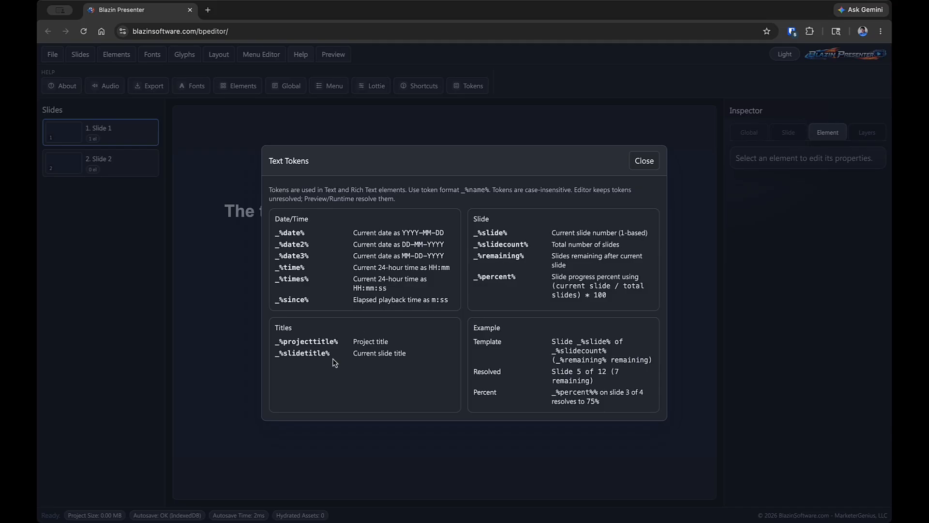
pyautogui.click(637, 163)
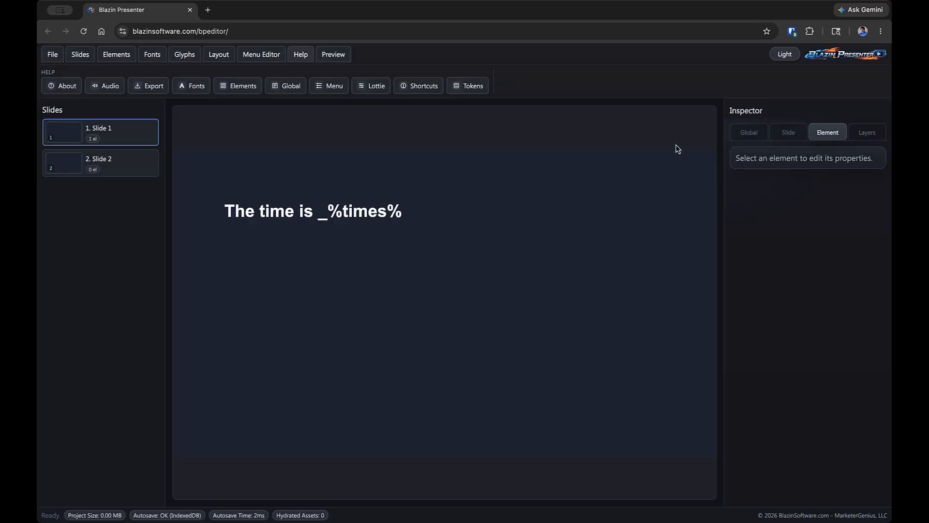
# Step: Rename Slide 1 as Start in its slide appearance settings
pyautogui.click(738, 134)
pyautogui.tripleClick(815, 207)
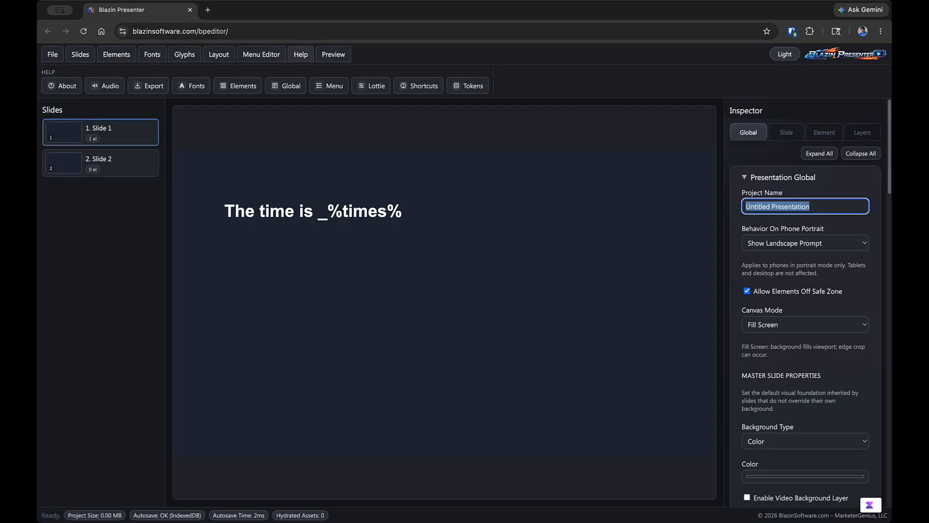
pyautogui.click(796, 135)
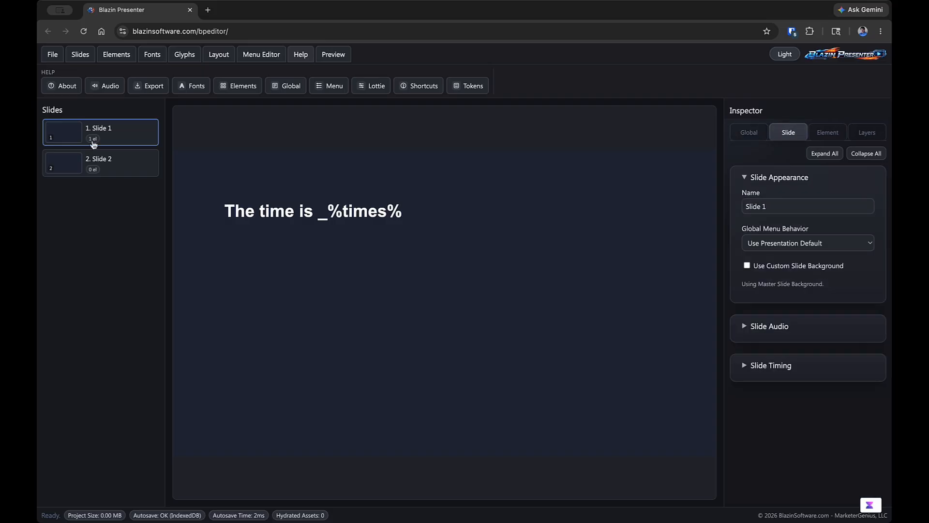
pyautogui.tripleClick(769, 207)
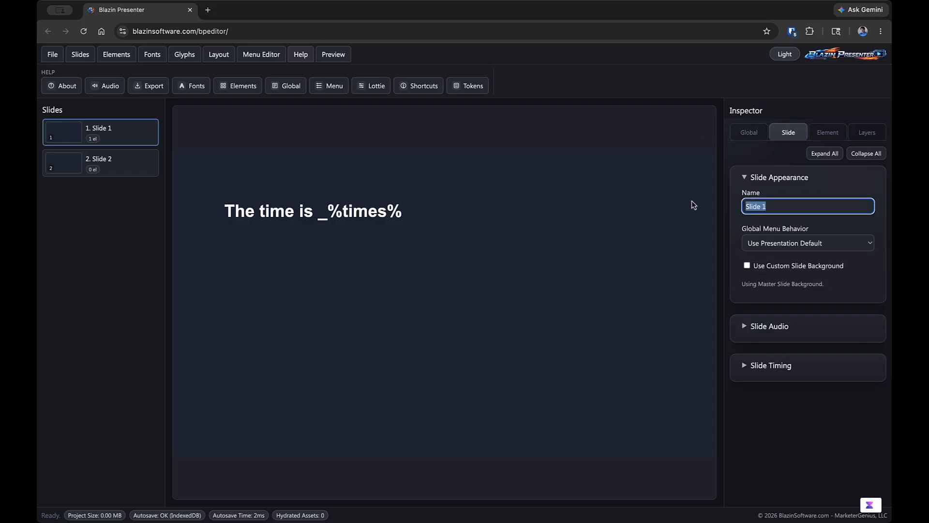
pyautogui.write('Start')
pyautogui.click(621, 270)
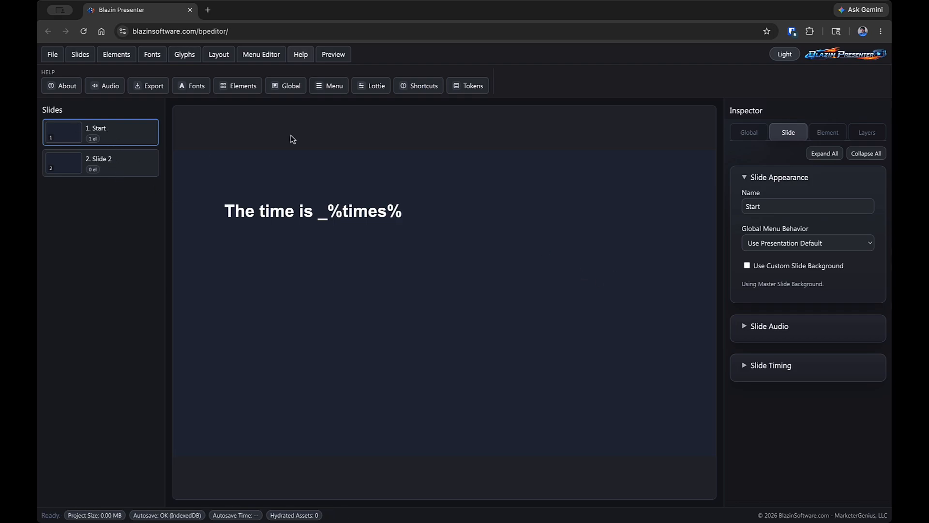
# Step: Copy the _%slidetitle% token from the Text Tokens help, and close the help
pyautogui.click(469, 88)
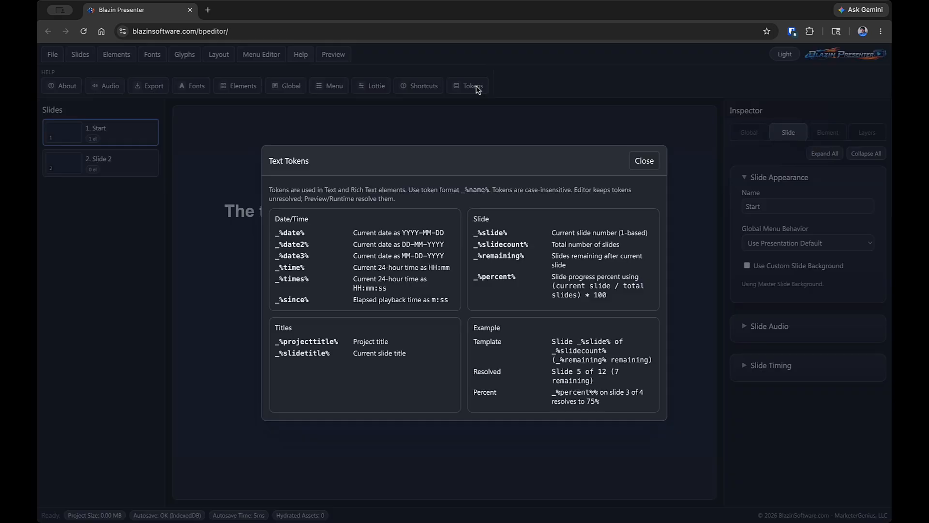
pyautogui.tripleClick(274, 359)
pyautogui.rightClick(288, 356)
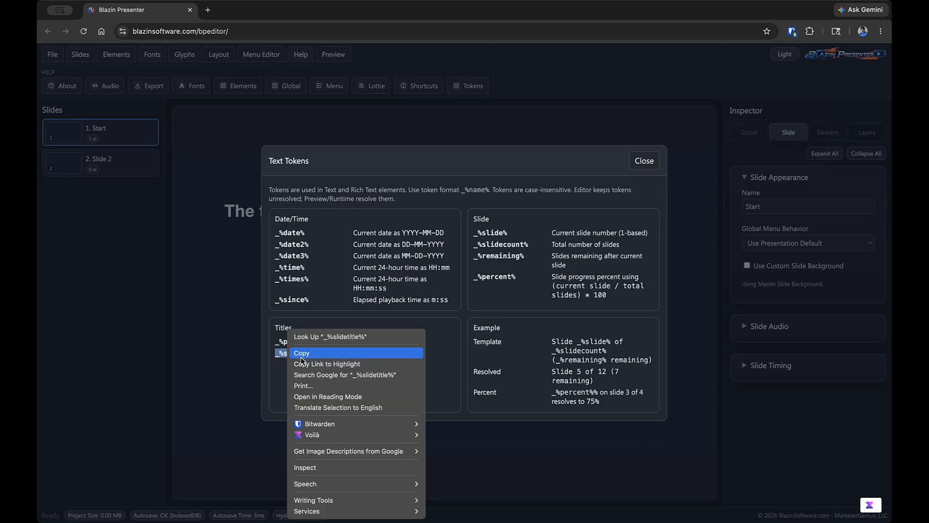
pyautogui.click(301, 353)
pyautogui.click(644, 161)
# Step: Add a text element below the time text on the Start slide and replace its content with the copied _%slidetitle% token
pyautogui.click(59, 85)
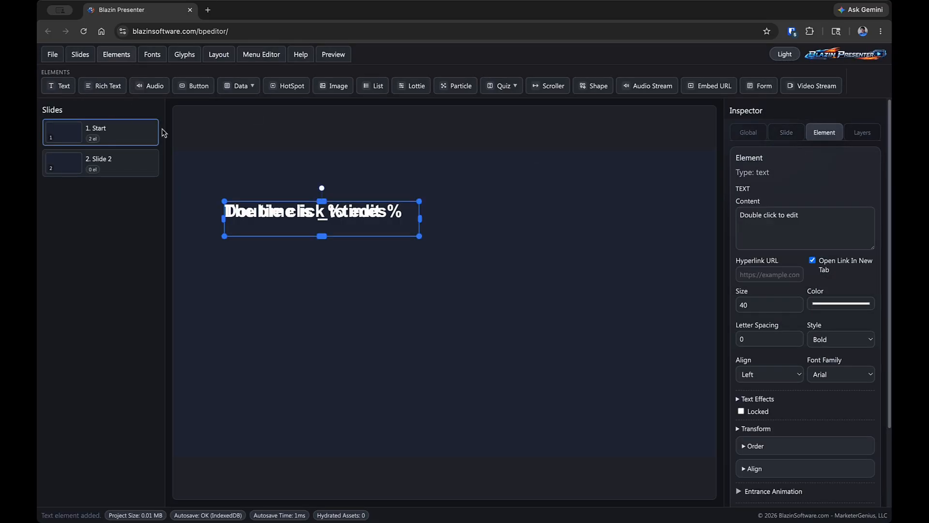
pyautogui.moveTo(284, 224); pyautogui.dragTo(397, 342)
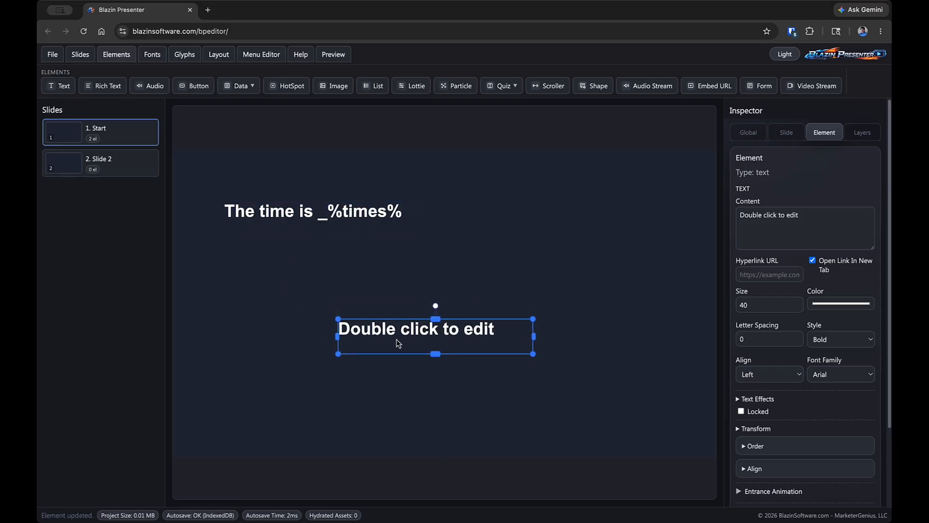
pyautogui.doubleClick(472, 331)
pyautogui.press('BackSpace')
pyautogui.press('BackSpace')
pyautogui.press('BackSpace')
pyautogui.press('BackSpace')
pyautogui.press('BackSpace')
pyautogui.press('BackSpace')
pyautogui.press('BackSpace')
pyautogui.press('BackSpace')
pyautogui.press('BackSpace')
pyautogui.press('BackSpace')
pyautogui.press('BackSpace')
pyautogui.press('BackSpace')
pyautogui.press('BackSpace')
pyautogui.press('BackSpace')
pyautogui.press('BackSpace')
pyautogui.press('BackSpace')
pyautogui.press('BackSpace')
pyautogui.press('BackSpace')
pyautogui.press('BackSpace')
pyautogui.press('BackSpace')
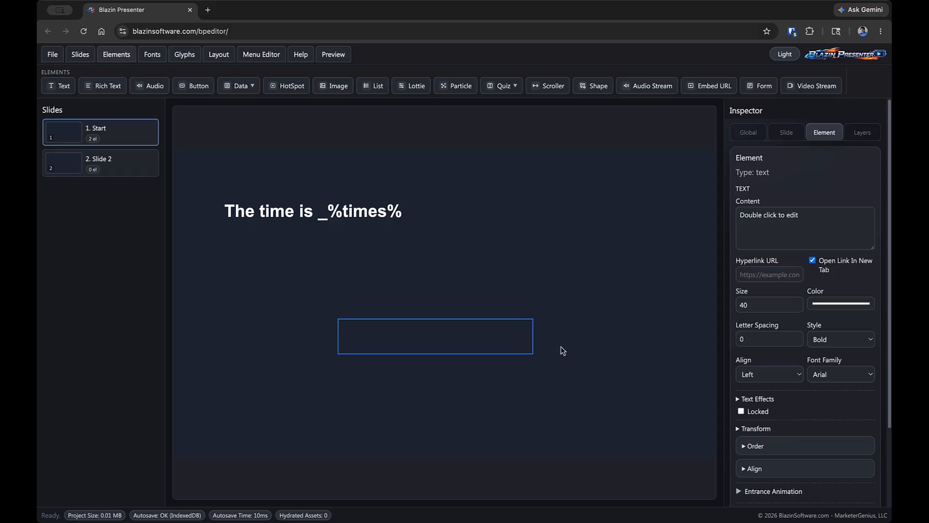
pyautogui.write('√')
pyautogui.press('BackSpace')
pyautogui.hotkey('ctrl', 'v')
pyautogui.click(546, 260)
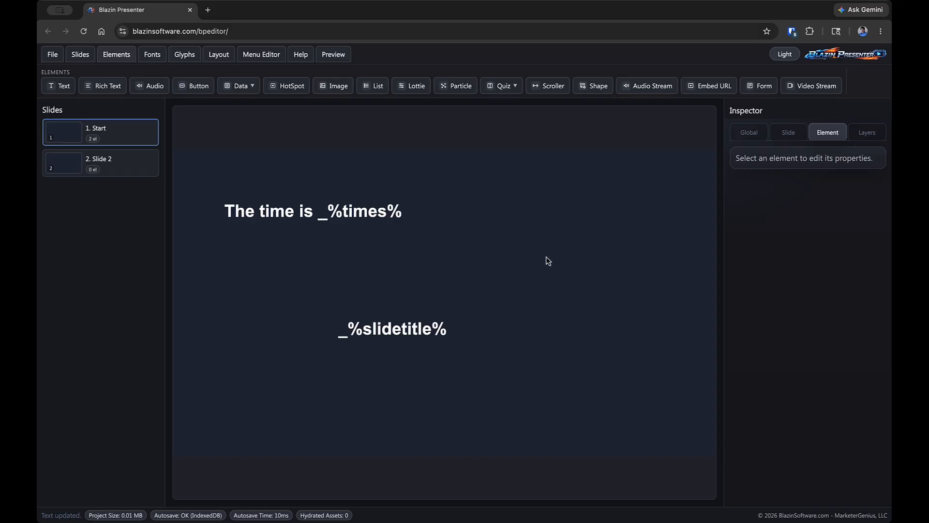
# Step: Preview the Start slide to check how the slide title token resolves, and close the preview
pyautogui.rightClick(546, 260)
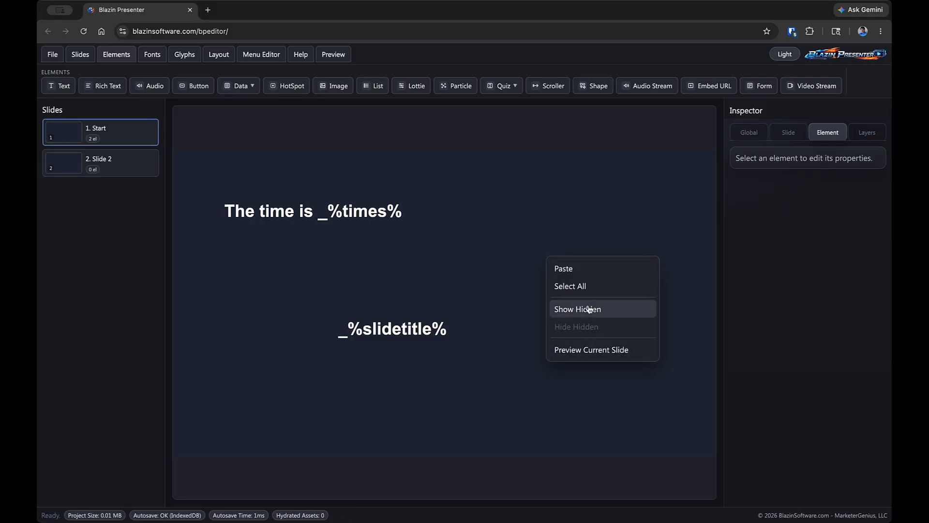
pyautogui.click(600, 358)
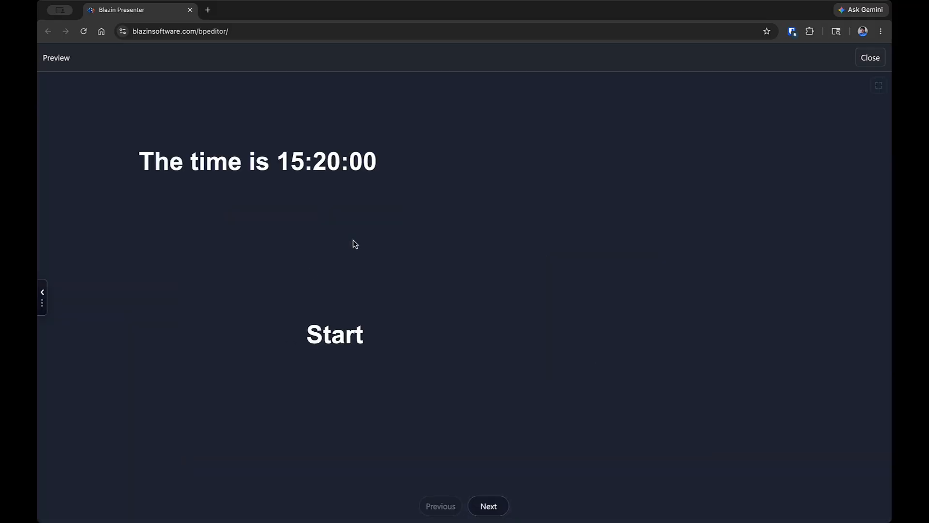
pyautogui.press('Escape')
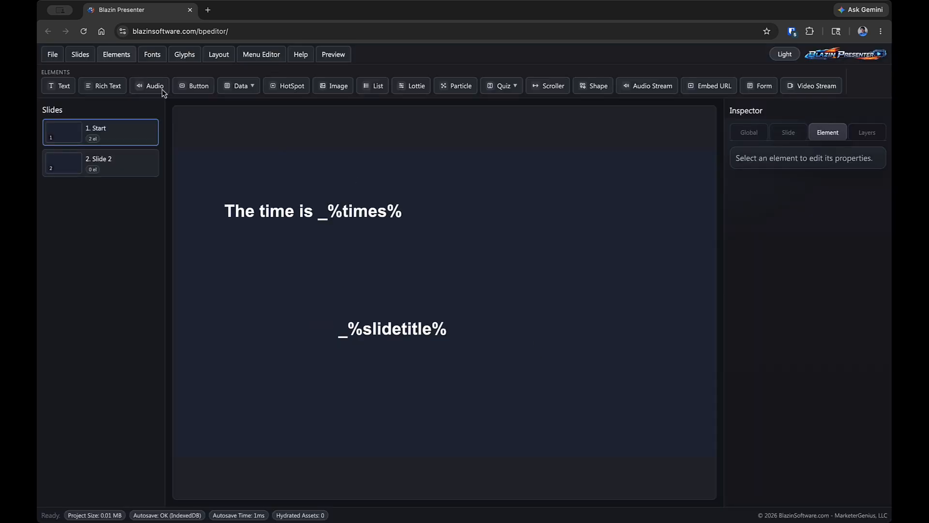
# Step: Add a rich text element to the right of the time text, and save the copied _%slidetitle% token as its content
pyautogui.click(121, 88)
pyautogui.moveTo(377, 263); pyautogui.dragTo(585, 219)
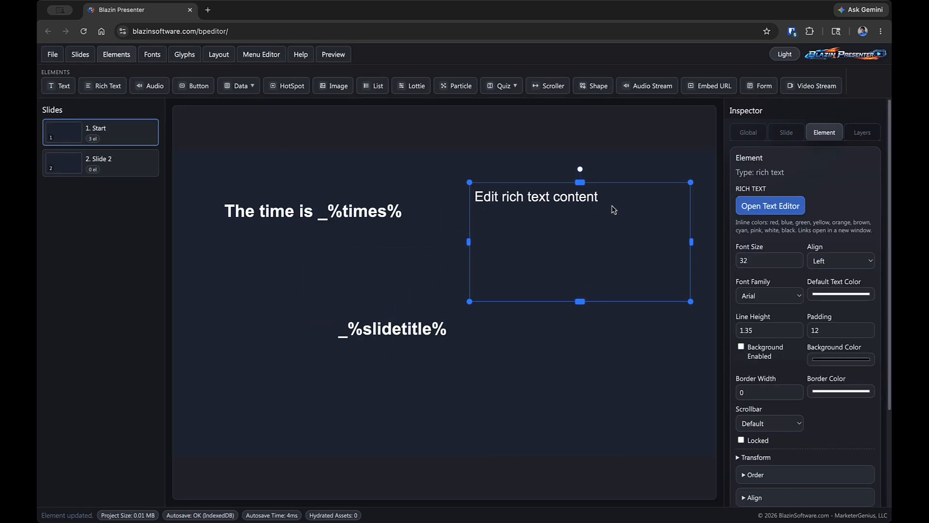
pyautogui.click(751, 212)
pyautogui.moveTo(329, 184); pyautogui.dragTo(221, 187)
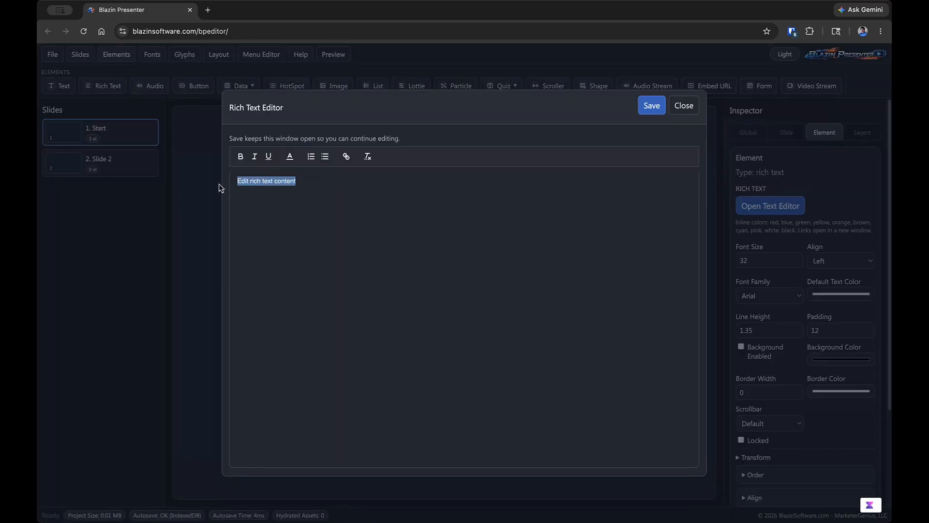
pyautogui.hotkey('ctrl', 'v')
pyautogui.click(644, 112)
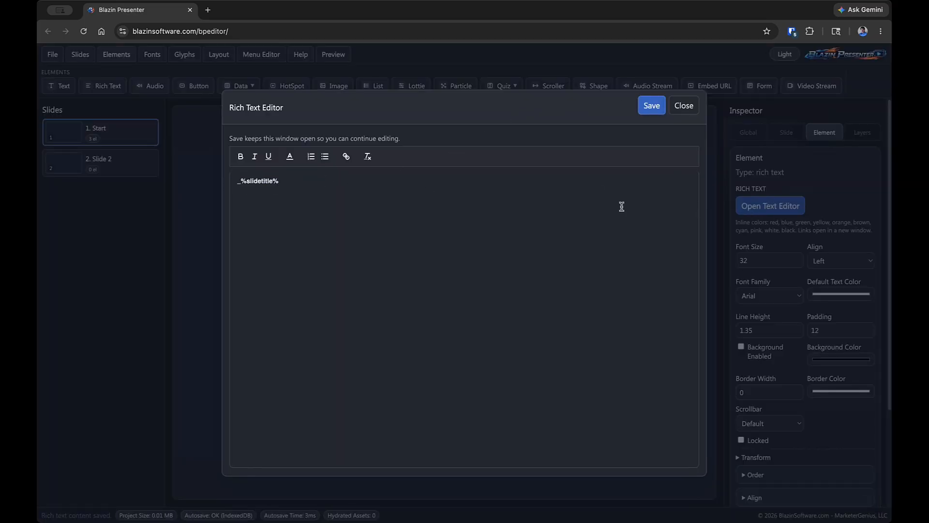
pyautogui.click(691, 107)
# Step: Preview the current slide to compare the title token in the plain and rich text elements, and close the preview
pyautogui.rightClick(565, 142)
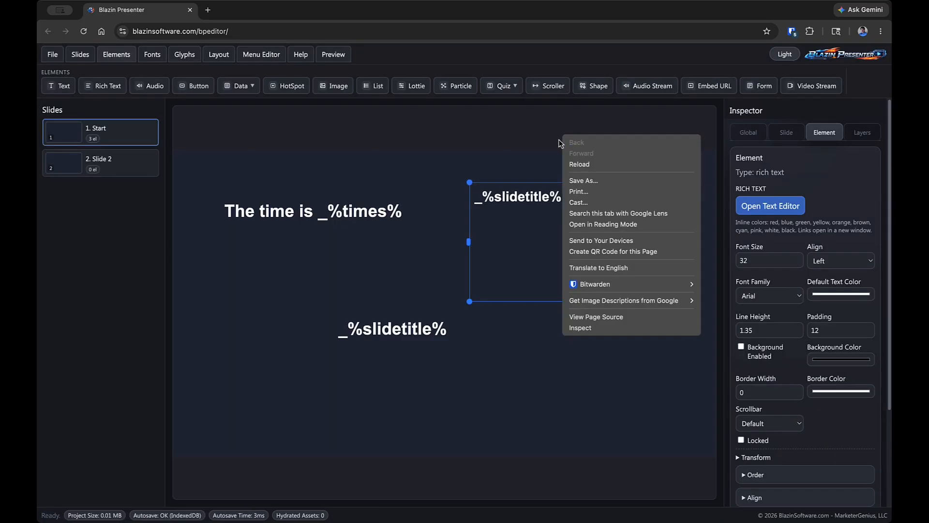
pyautogui.rightClick(522, 344)
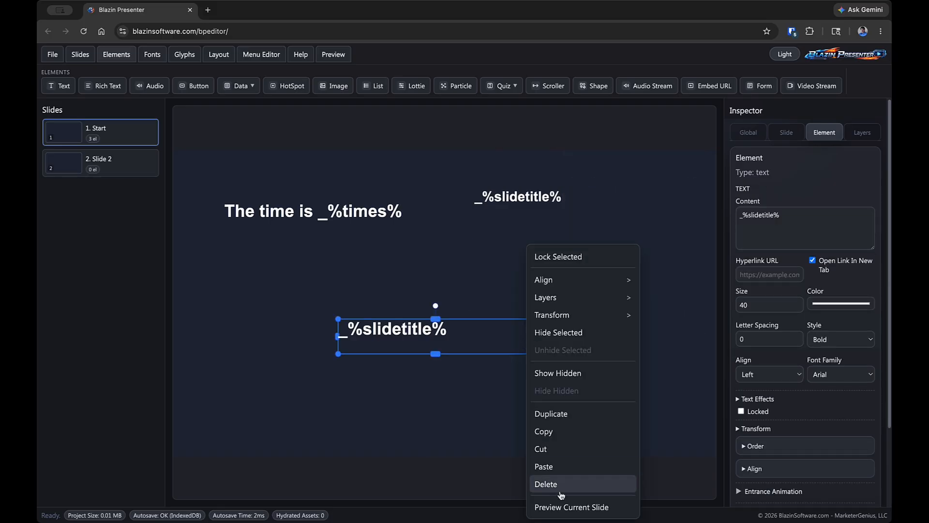
pyautogui.click(565, 507)
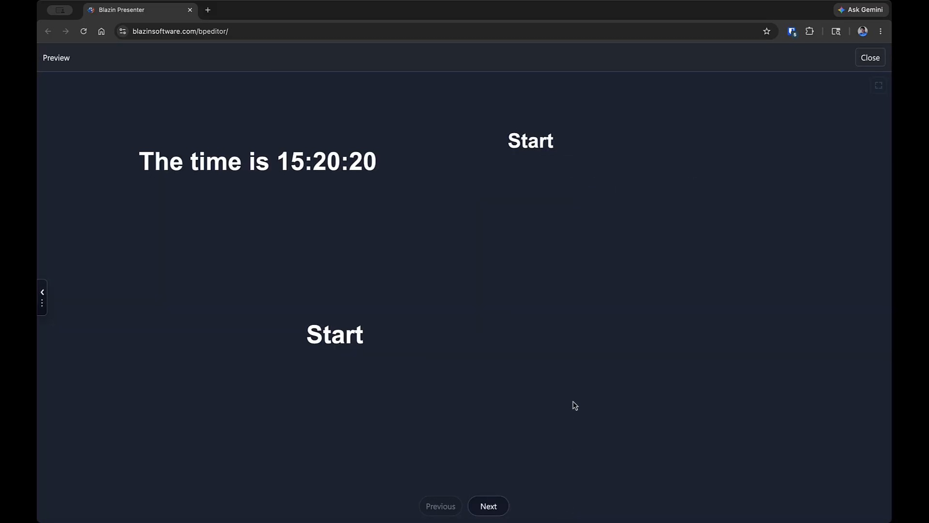
pyautogui.press('Escape')
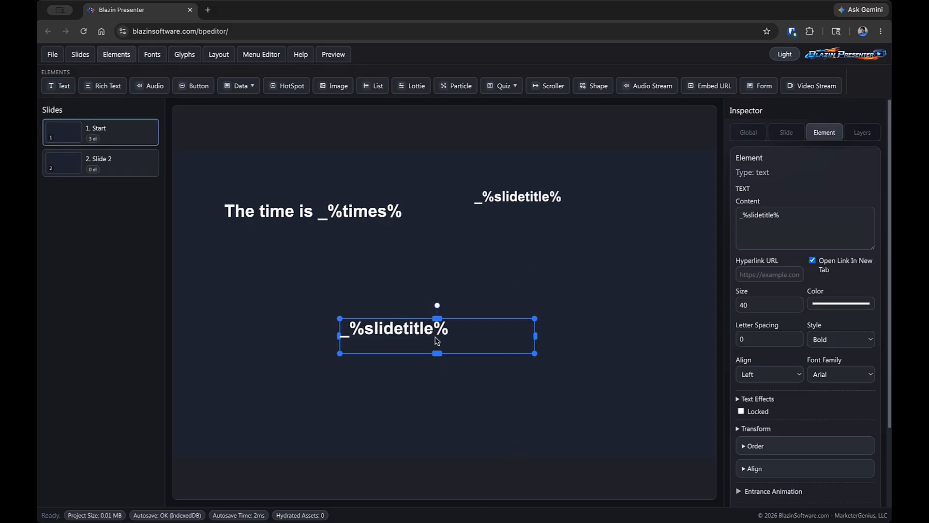
# Step: Move the lower _%slidetitle% text element further right, and check the current slide in a preview
pyautogui.moveTo(433, 344); pyautogui.dragTo(533, 361)
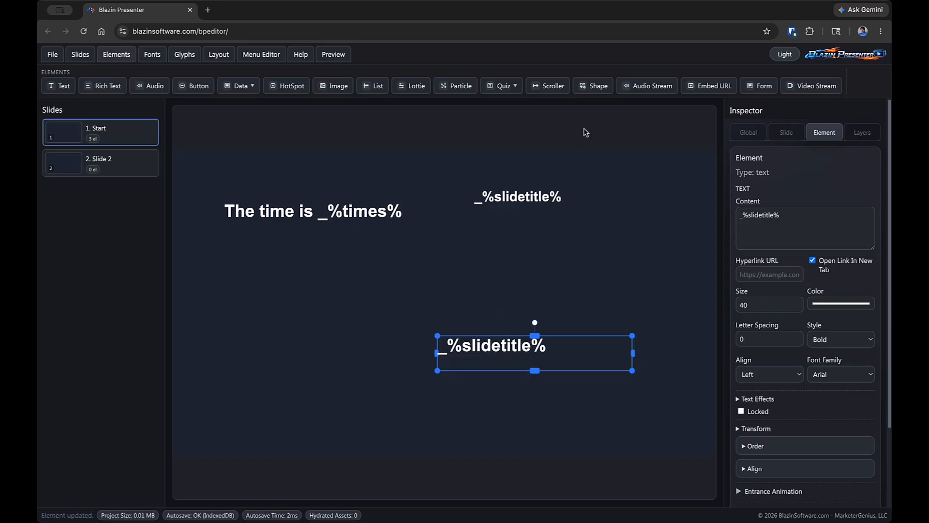
pyautogui.click(334, 61)
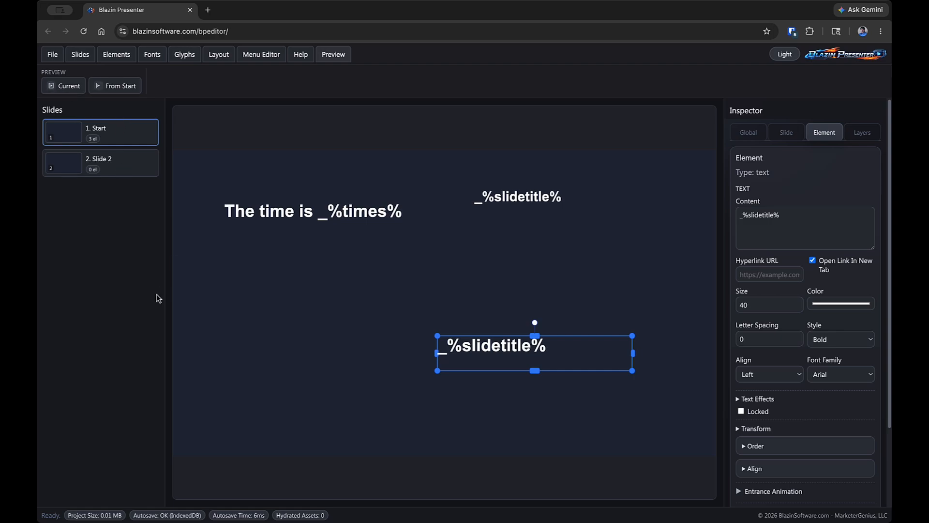
pyautogui.rightClick(107, 247)
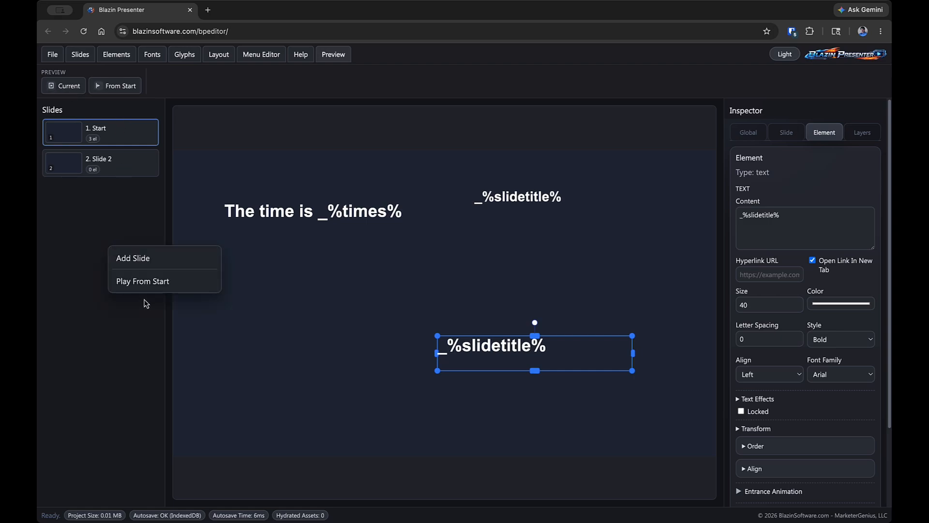
pyautogui.click(228, 172)
pyautogui.click(228, 172)
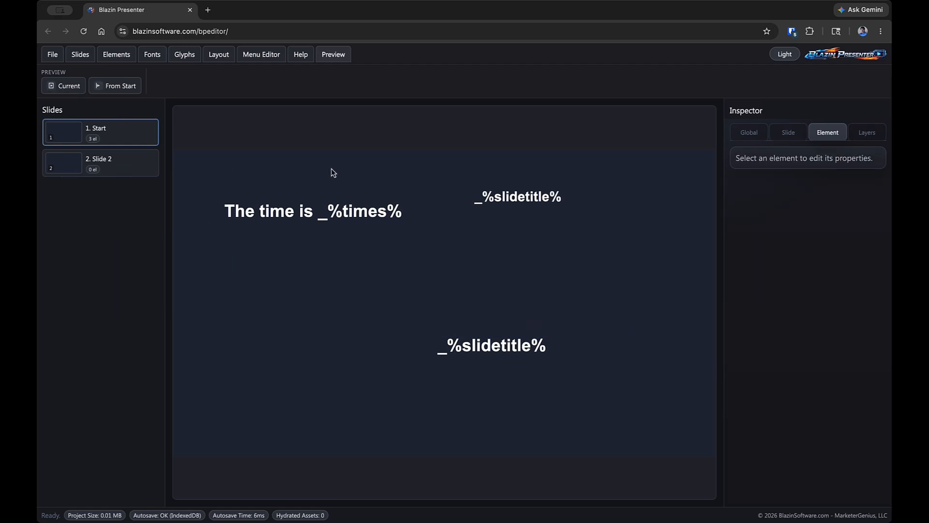
pyautogui.rightClick(399, 178)
pyautogui.click(440, 267)
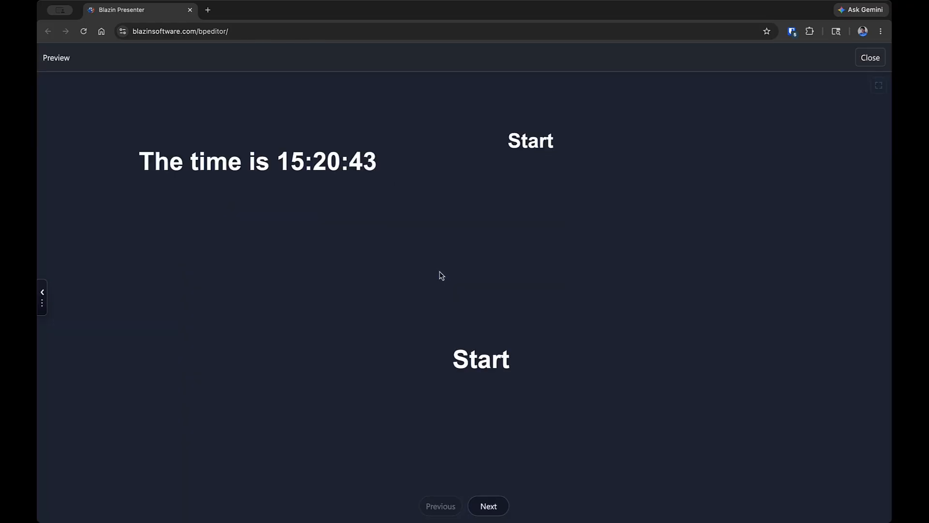
pyautogui.click(876, 60)
# Step: Look through the presentation's global settings, from the project name down to the script and menu options
pyautogui.click(748, 134)
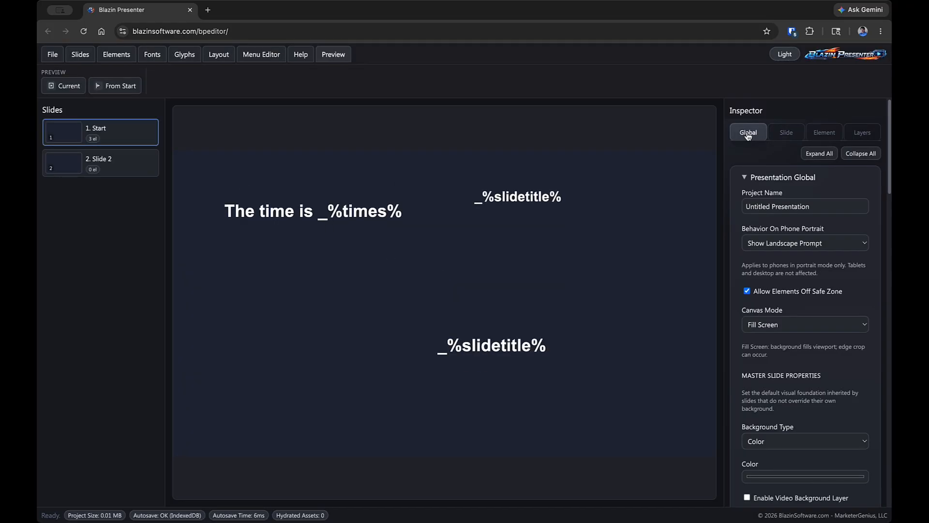
pyautogui.scroll(-15, 760, 201)
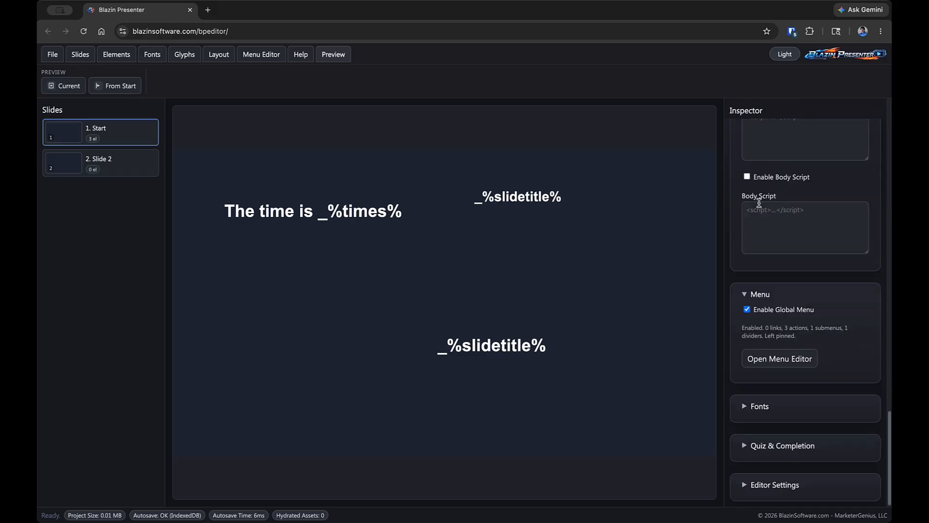
pyautogui.scroll(15, 759, 203)
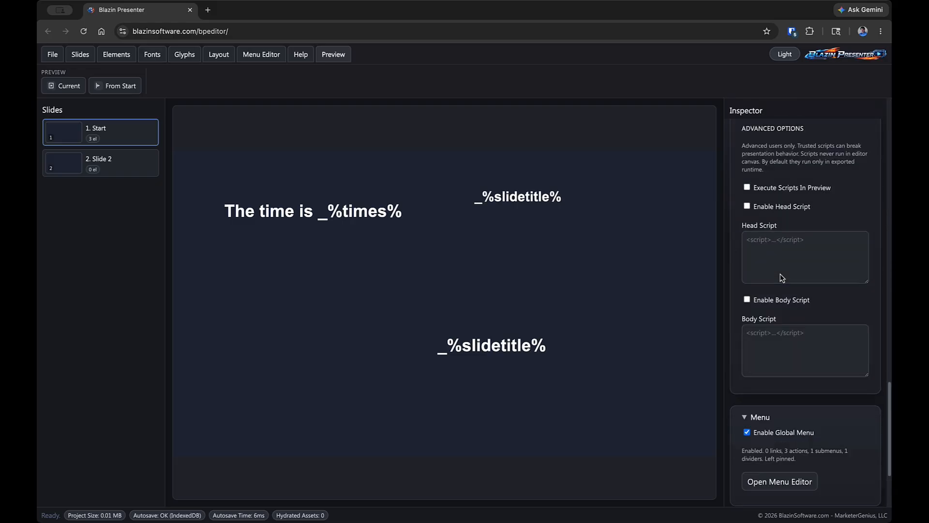
pyautogui.scroll(2, 796, 199)
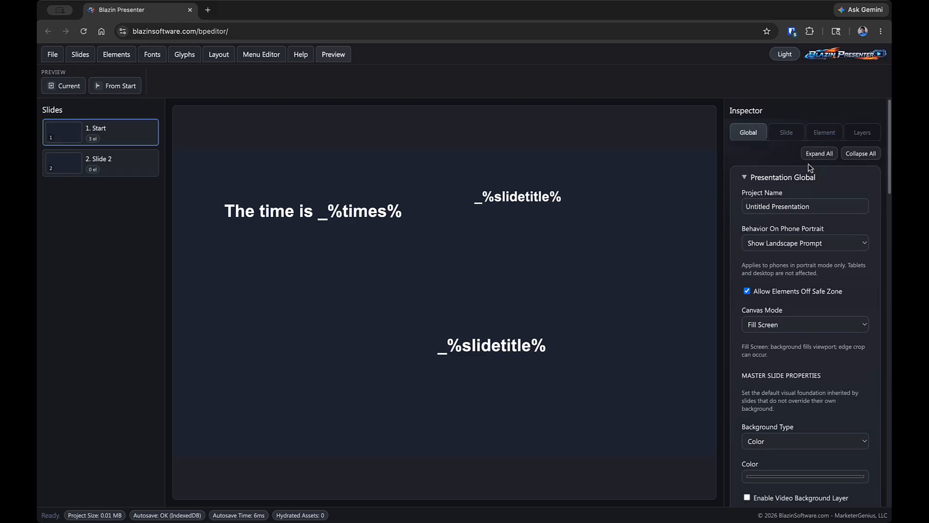
# Step: Select the rich text element, and review the Start slide's appearance, audio and timing settings
pyautogui.click(605, 200)
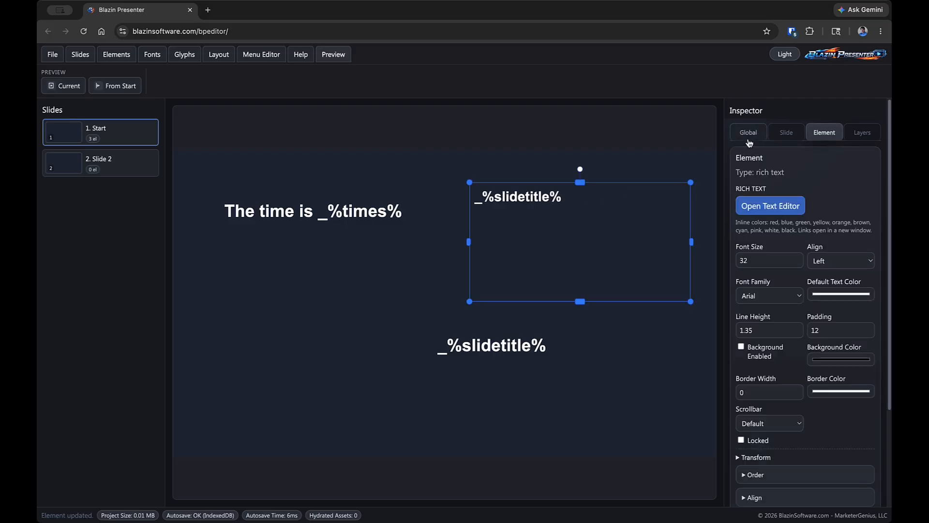
pyautogui.click(784, 134)
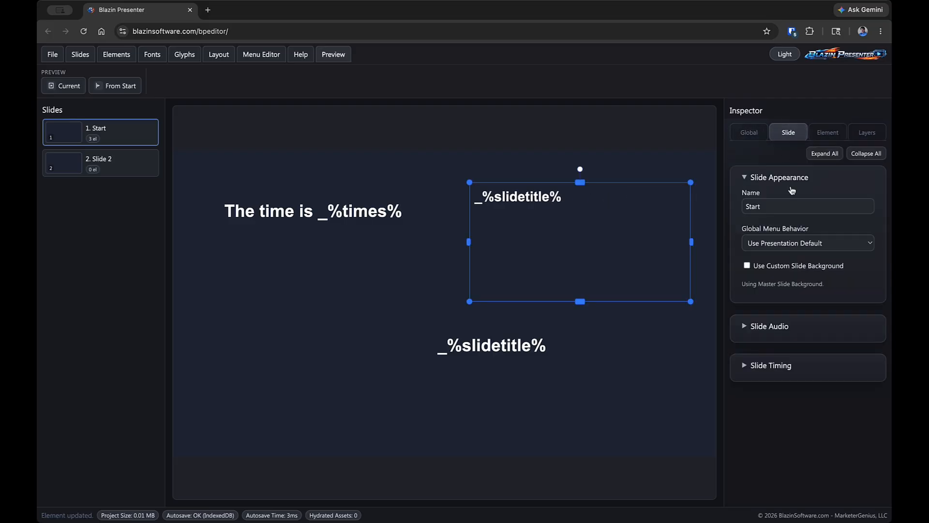
pyautogui.click(775, 326)
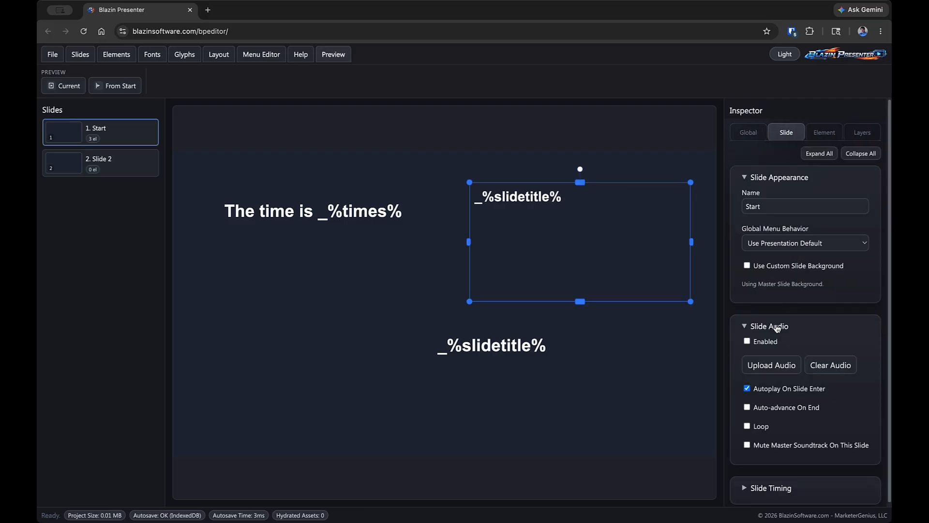
pyautogui.click(790, 488)
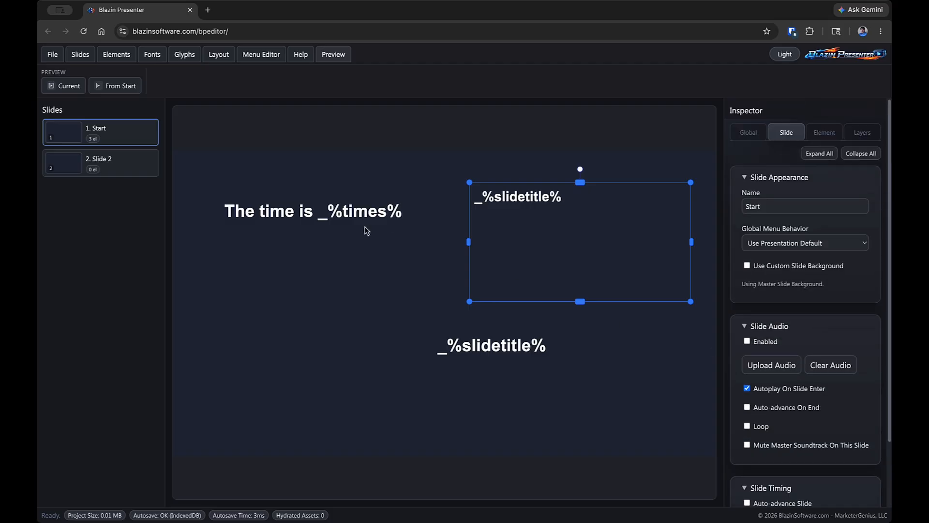